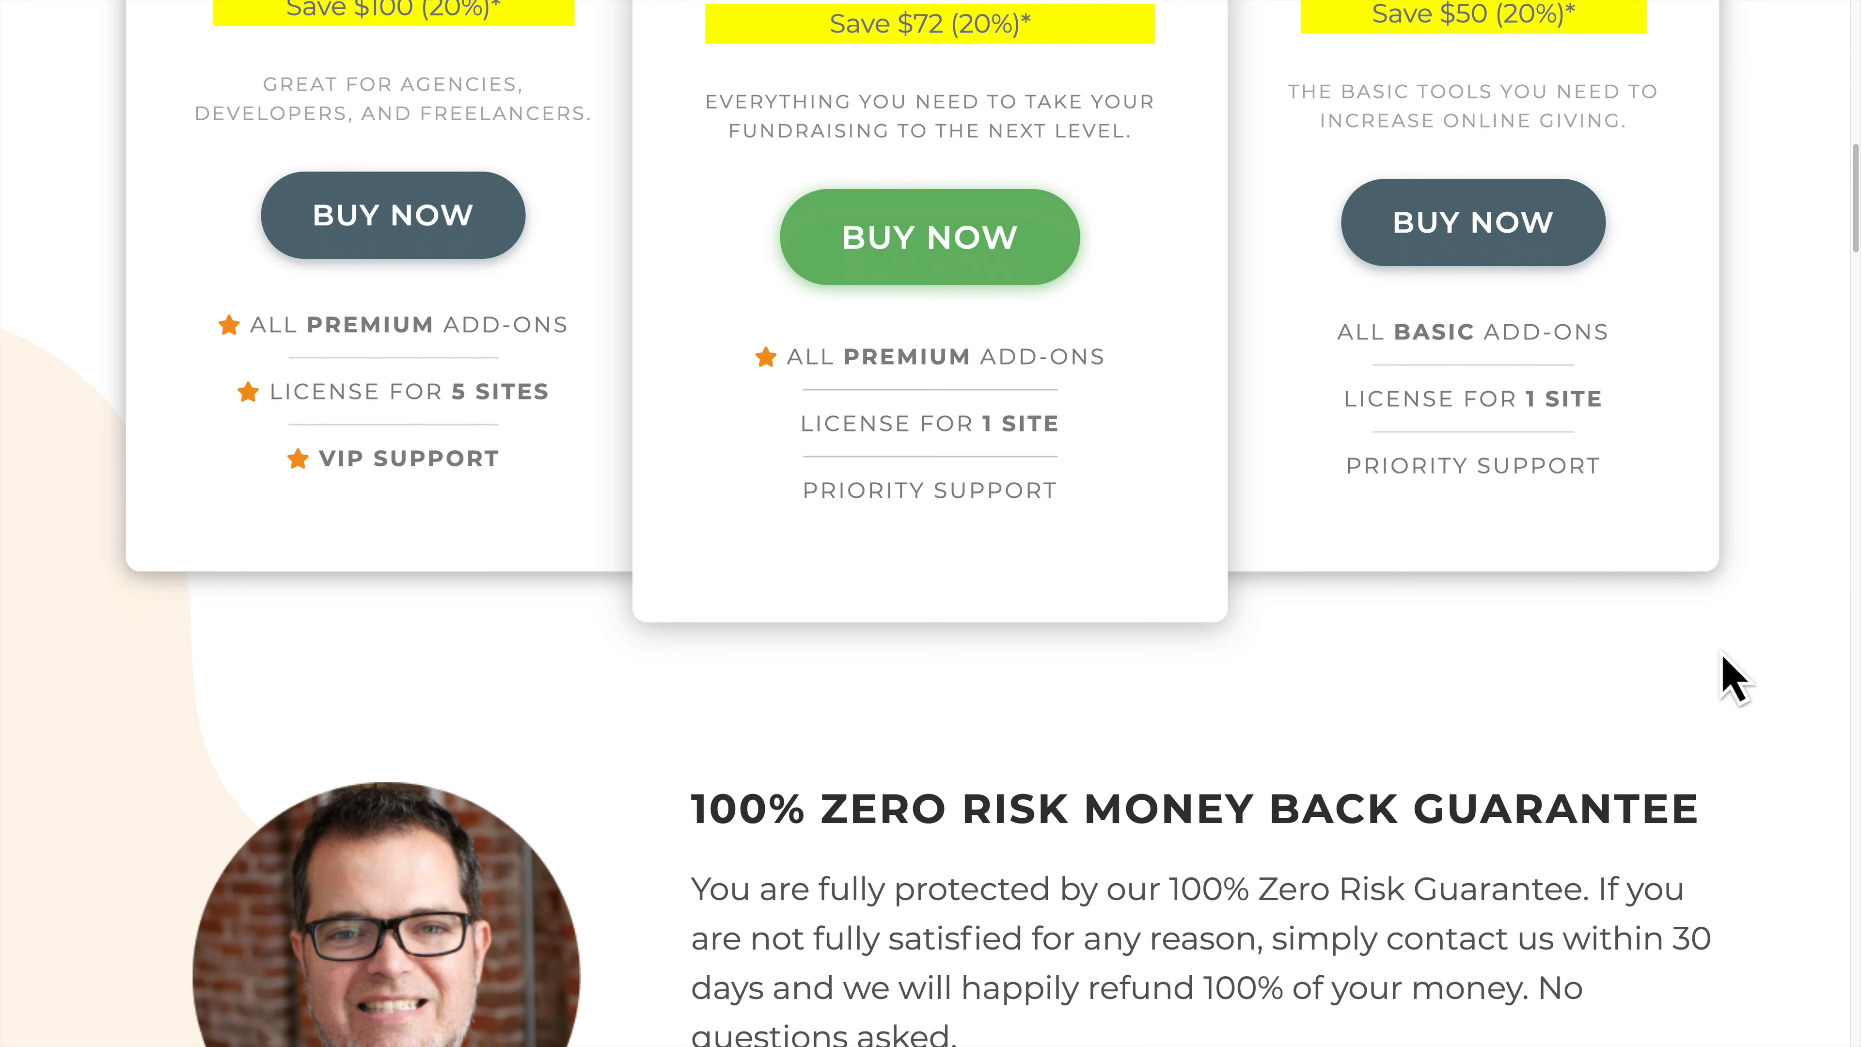
scroll(1734, 678, up, 3)
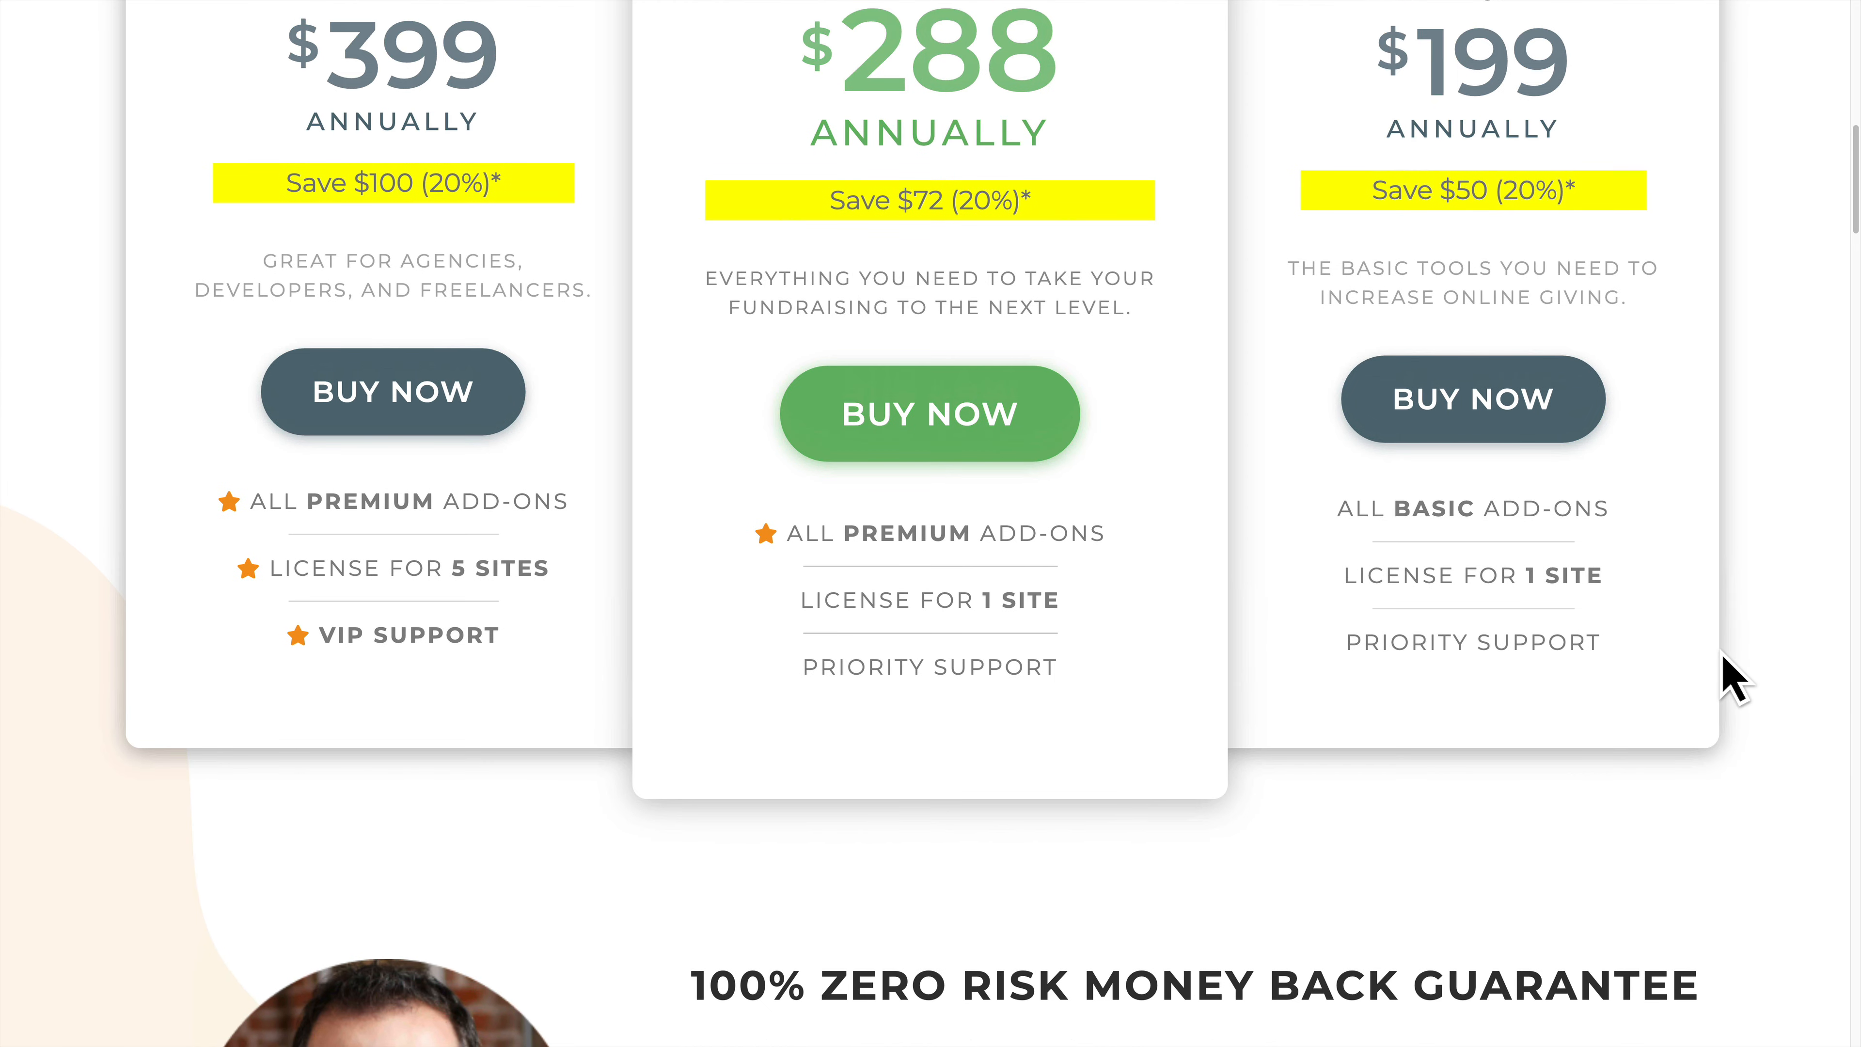
scroll(1735, 678, up, 15)
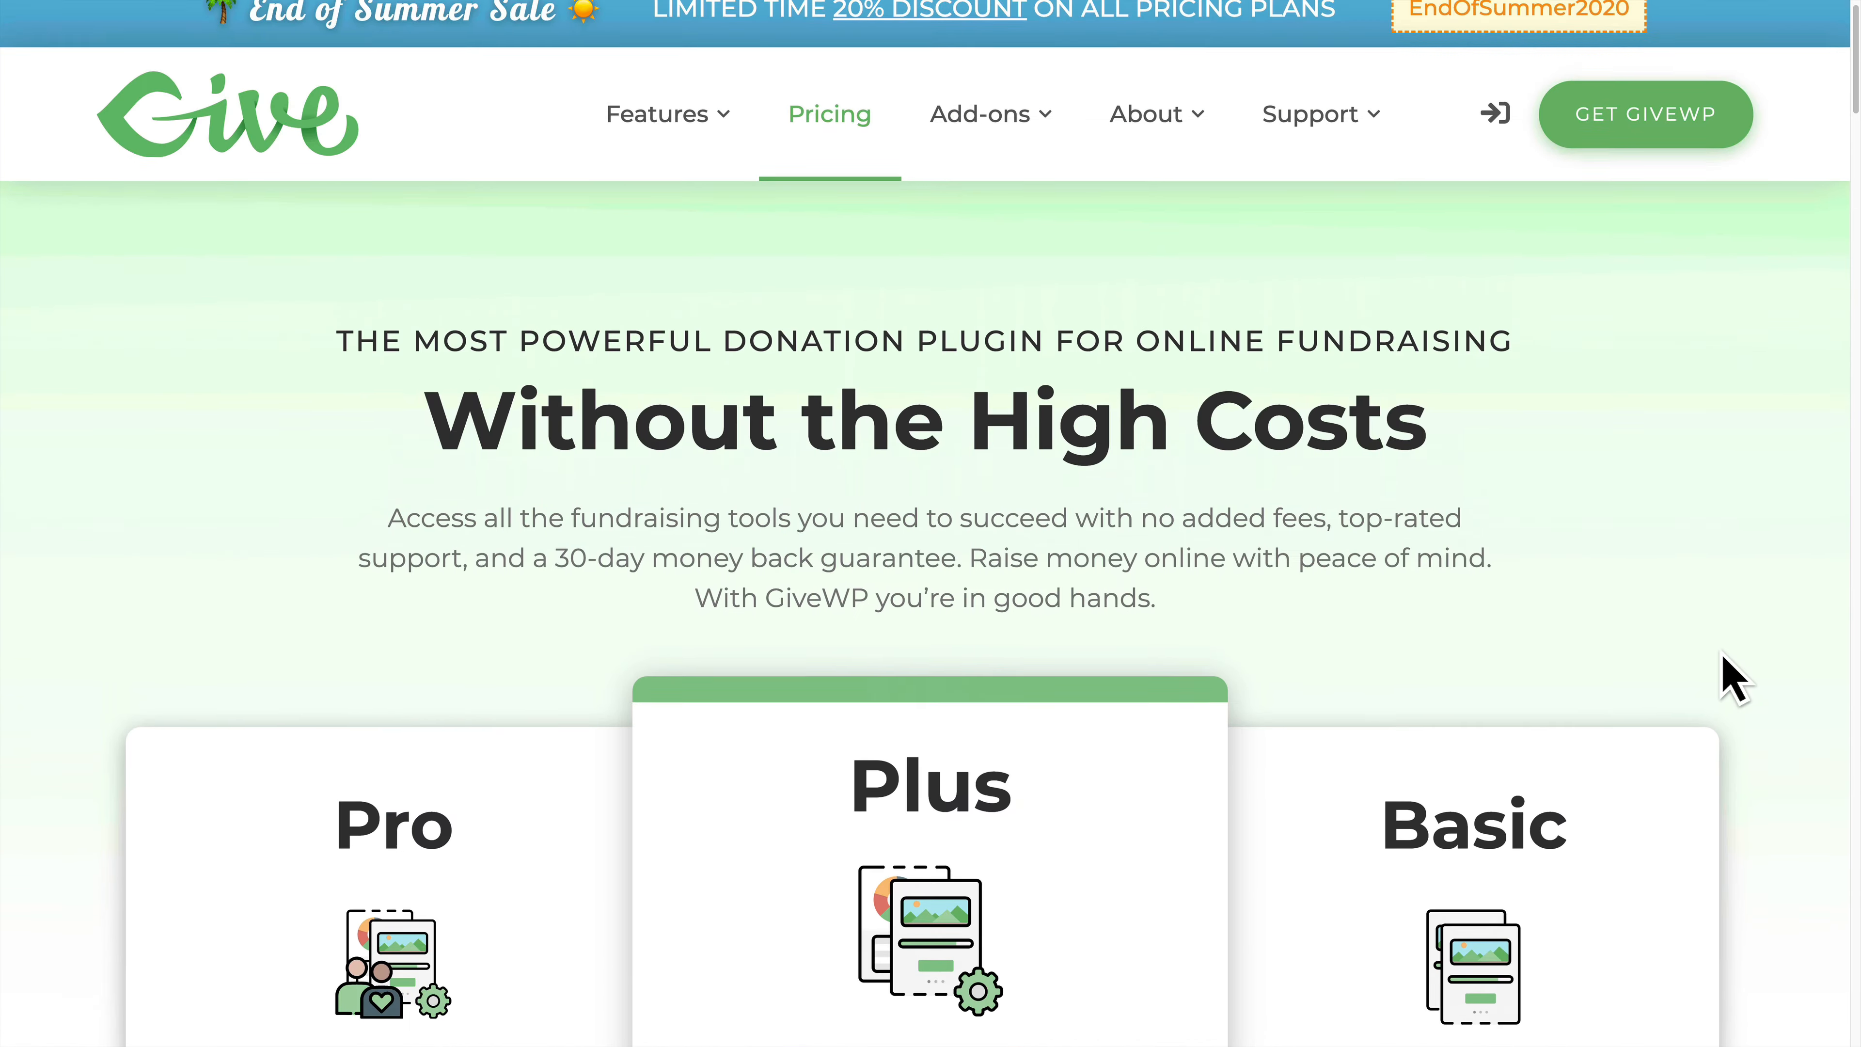
scroll(1734, 678, up, 1)
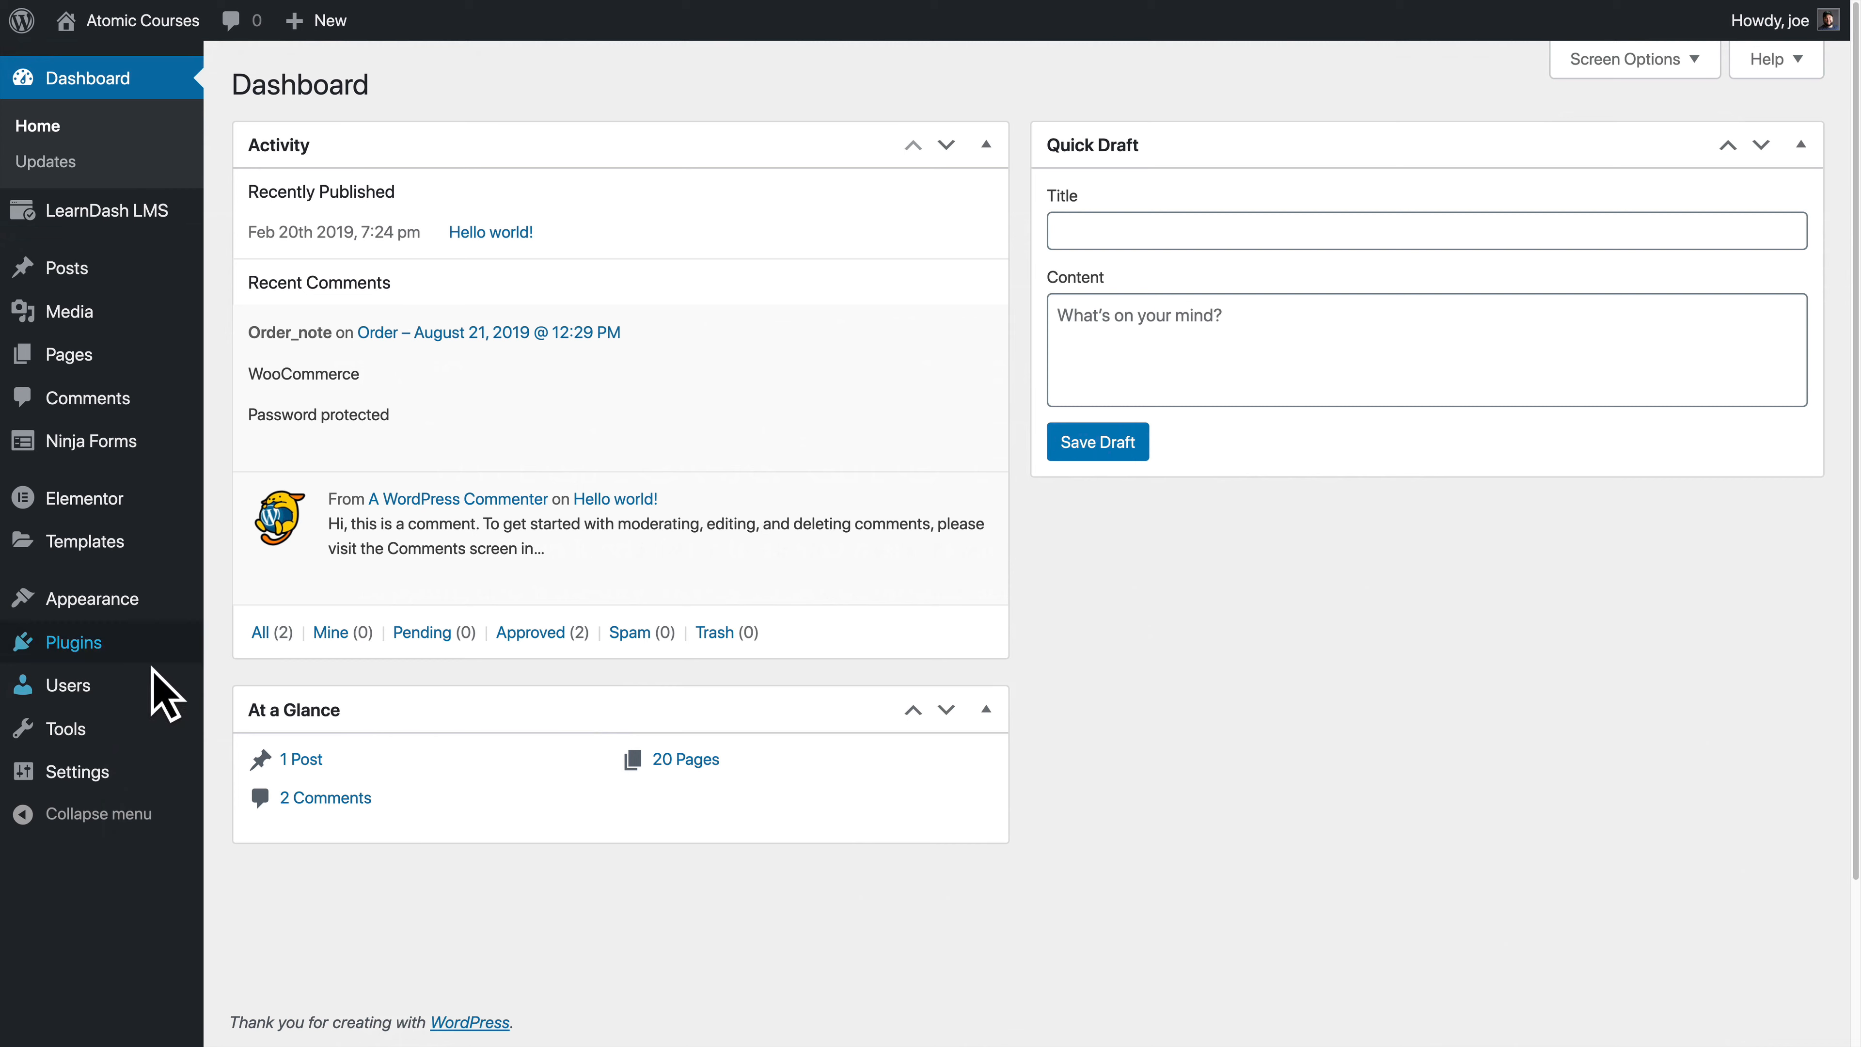
Step: Open the page for adding new plugins and search the plugin directory for "Givewp"
mouse_move(137, 674)
click(282, 698)
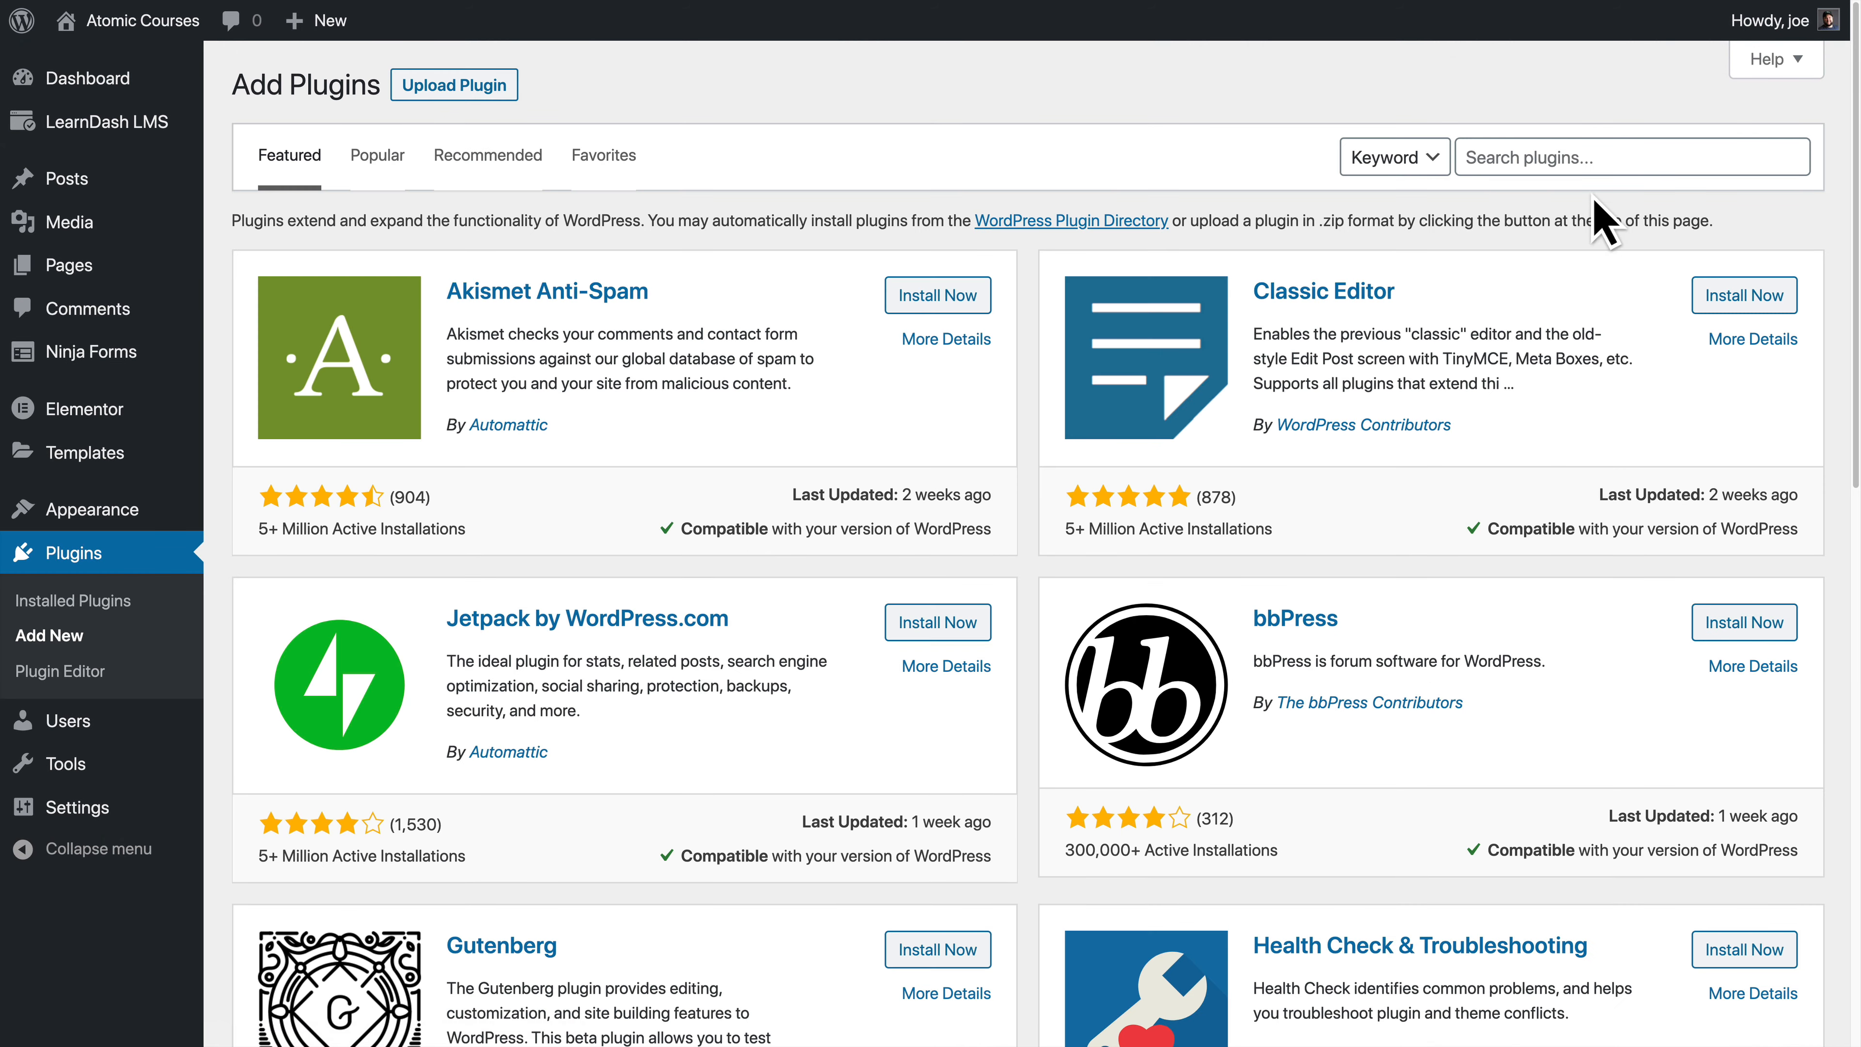
click(1588, 176)
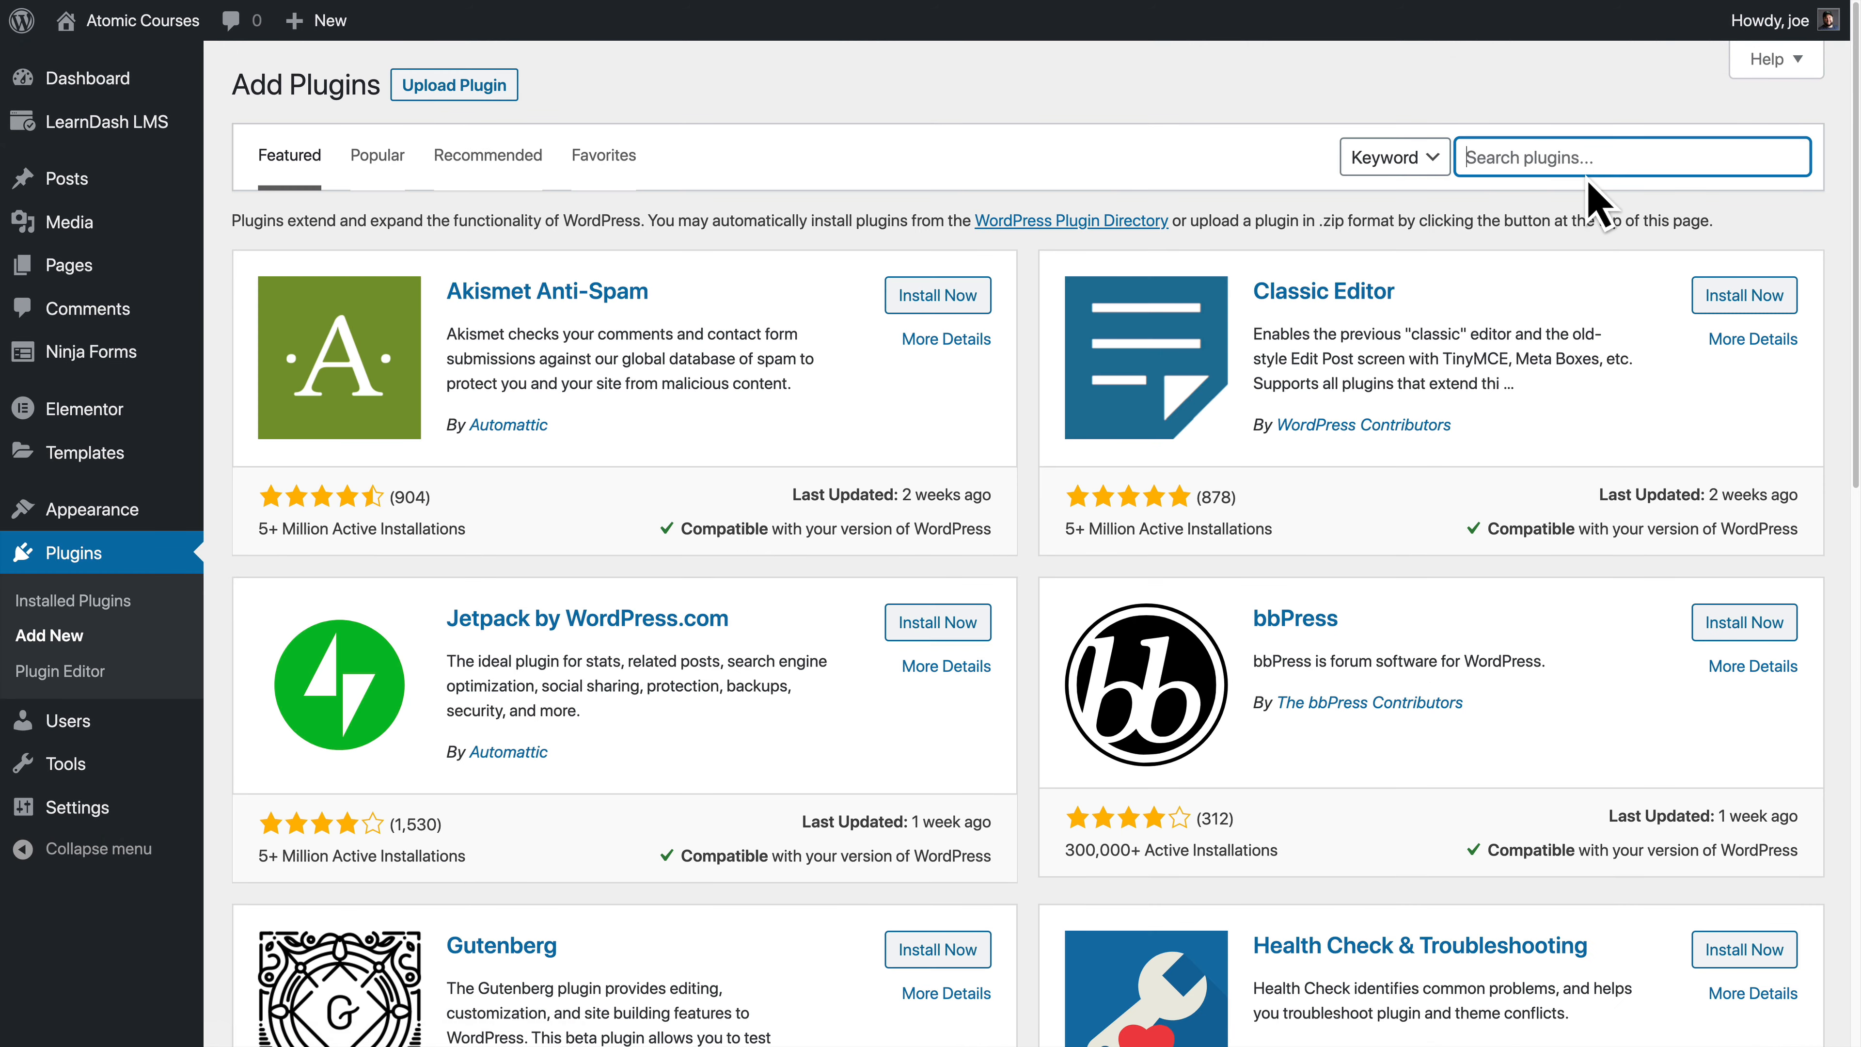
text(Givewp)
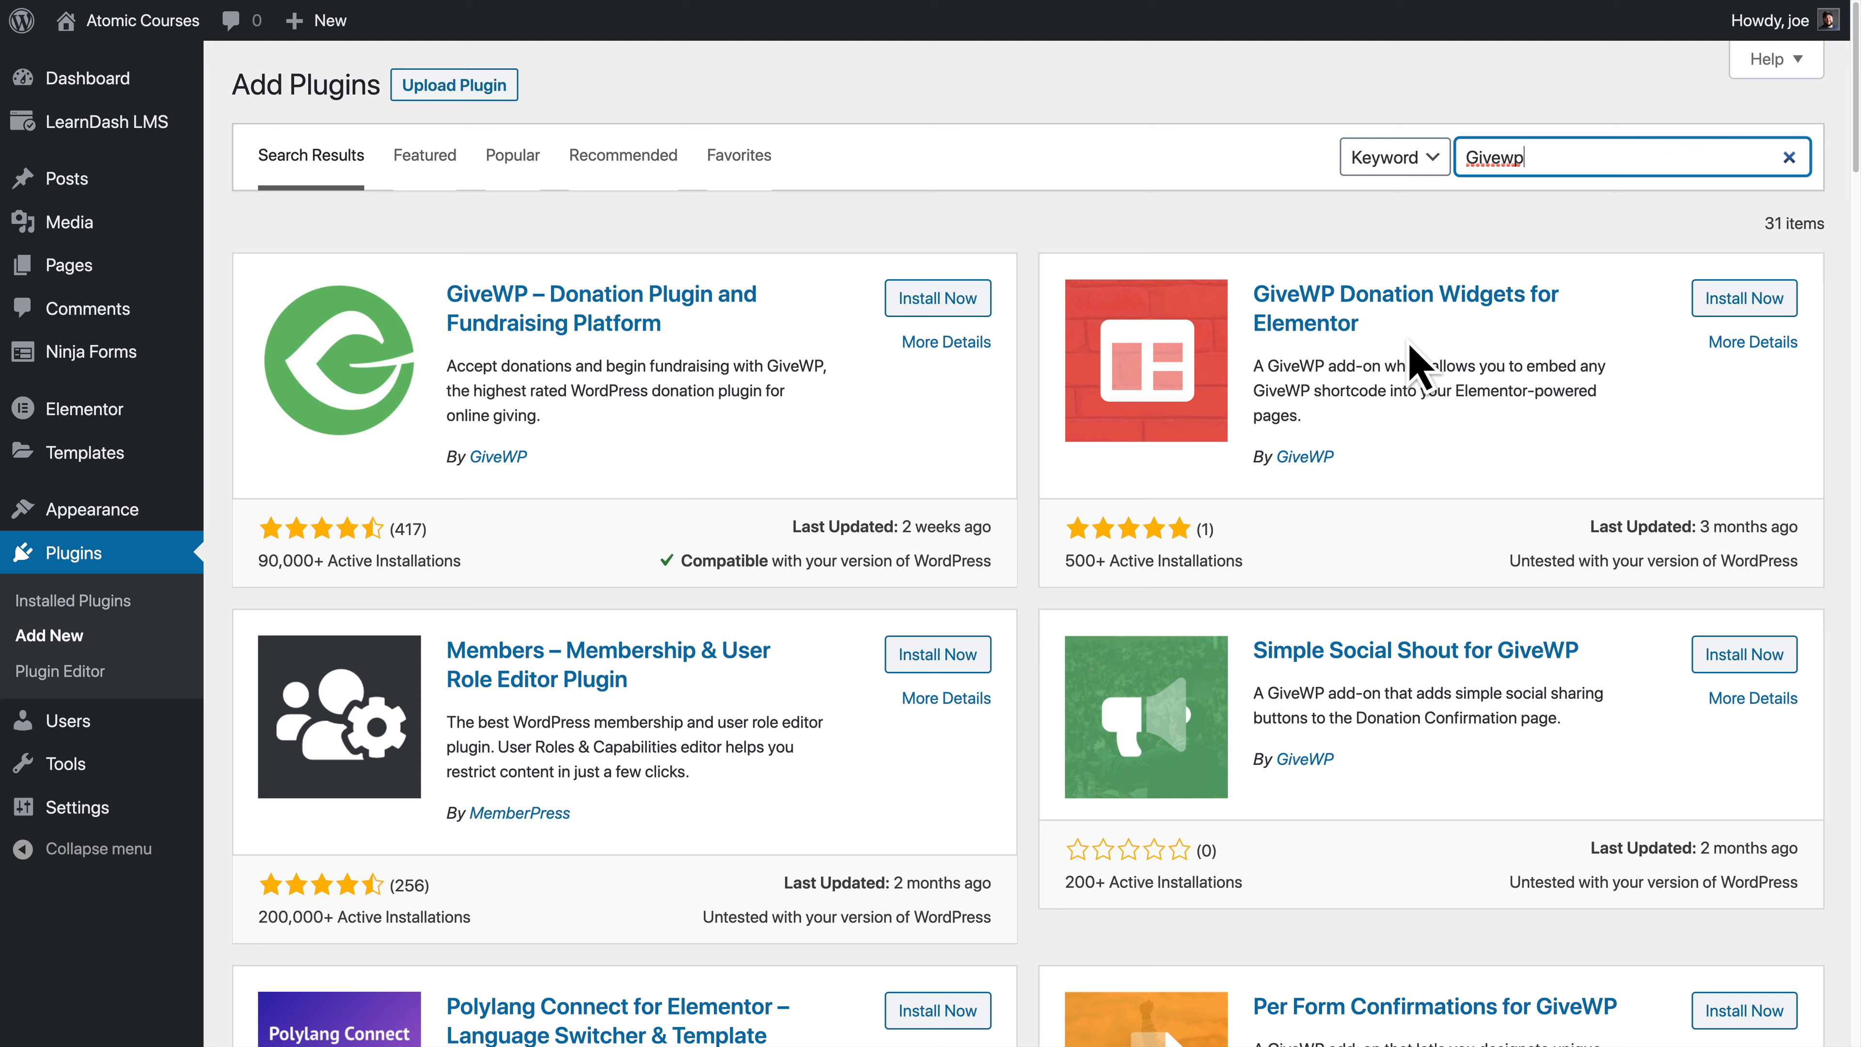
Step: Install and activate the "GiveWP – Donation Plugin and Fundraising Platform" plugin
mouse_move(146, 412)
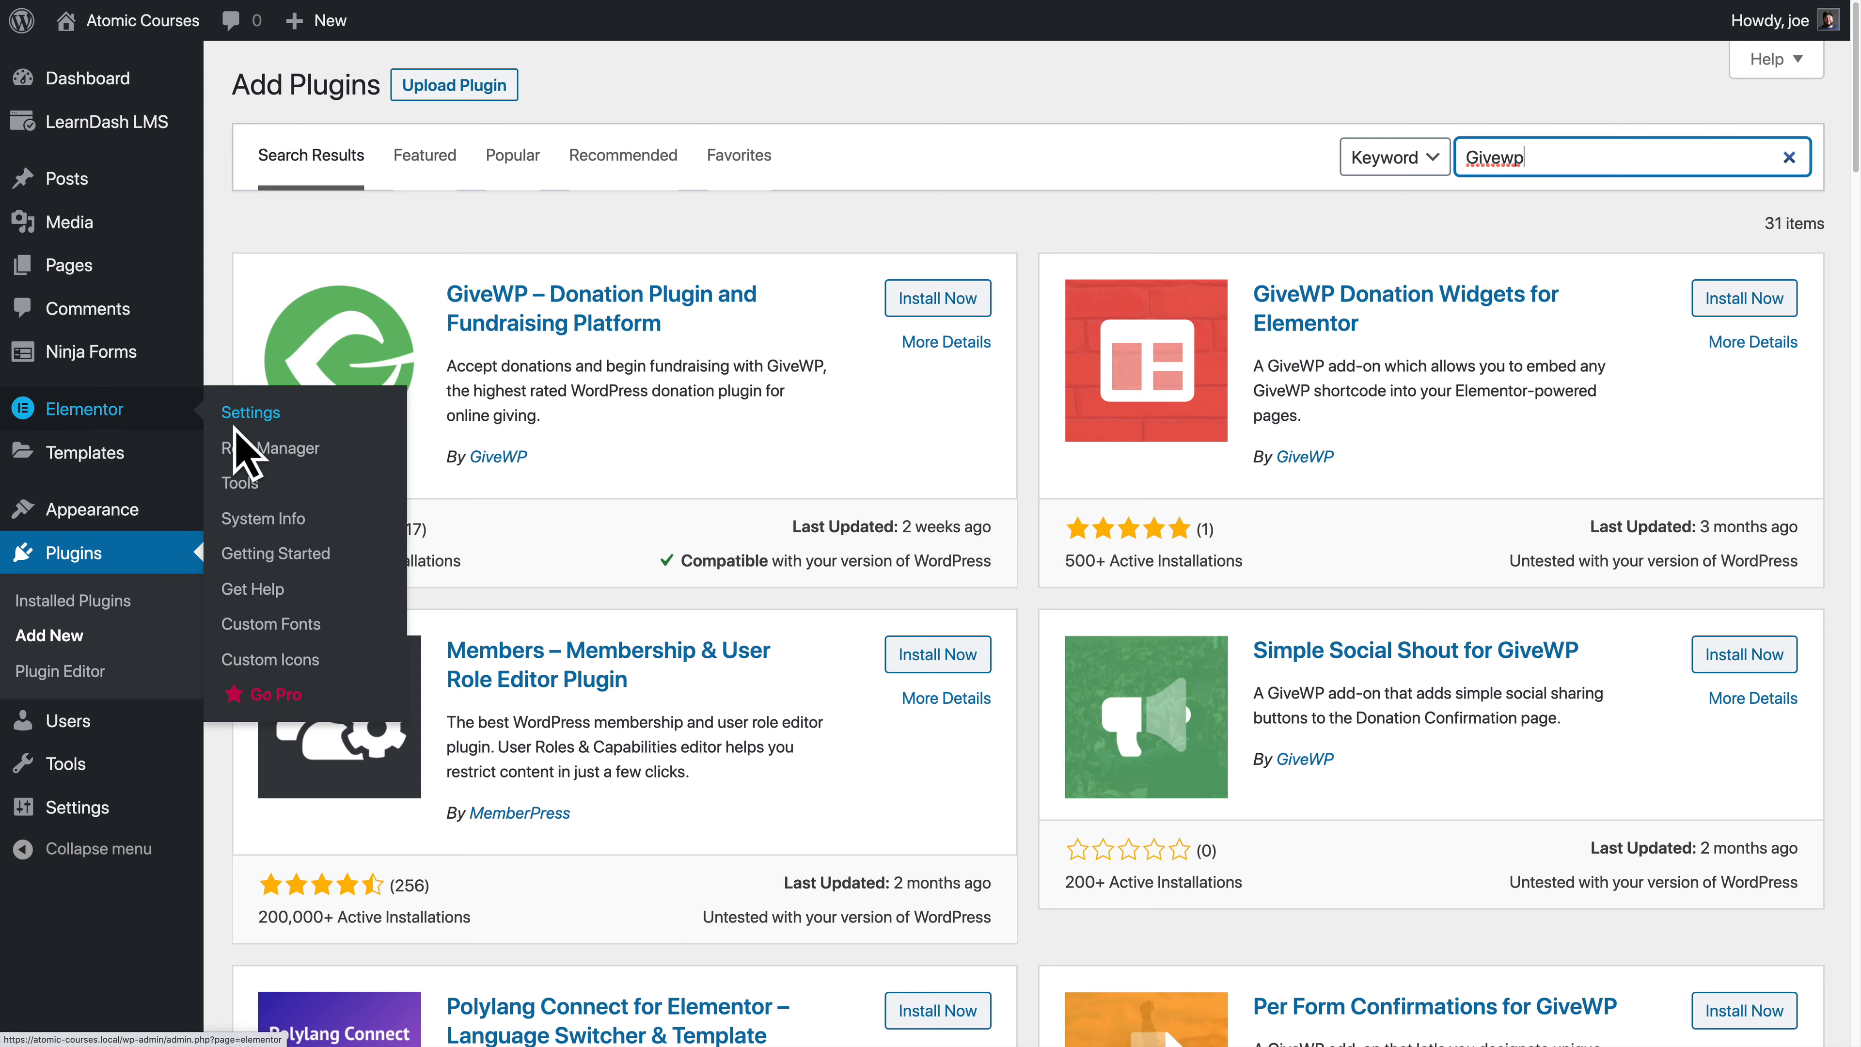
click(939, 312)
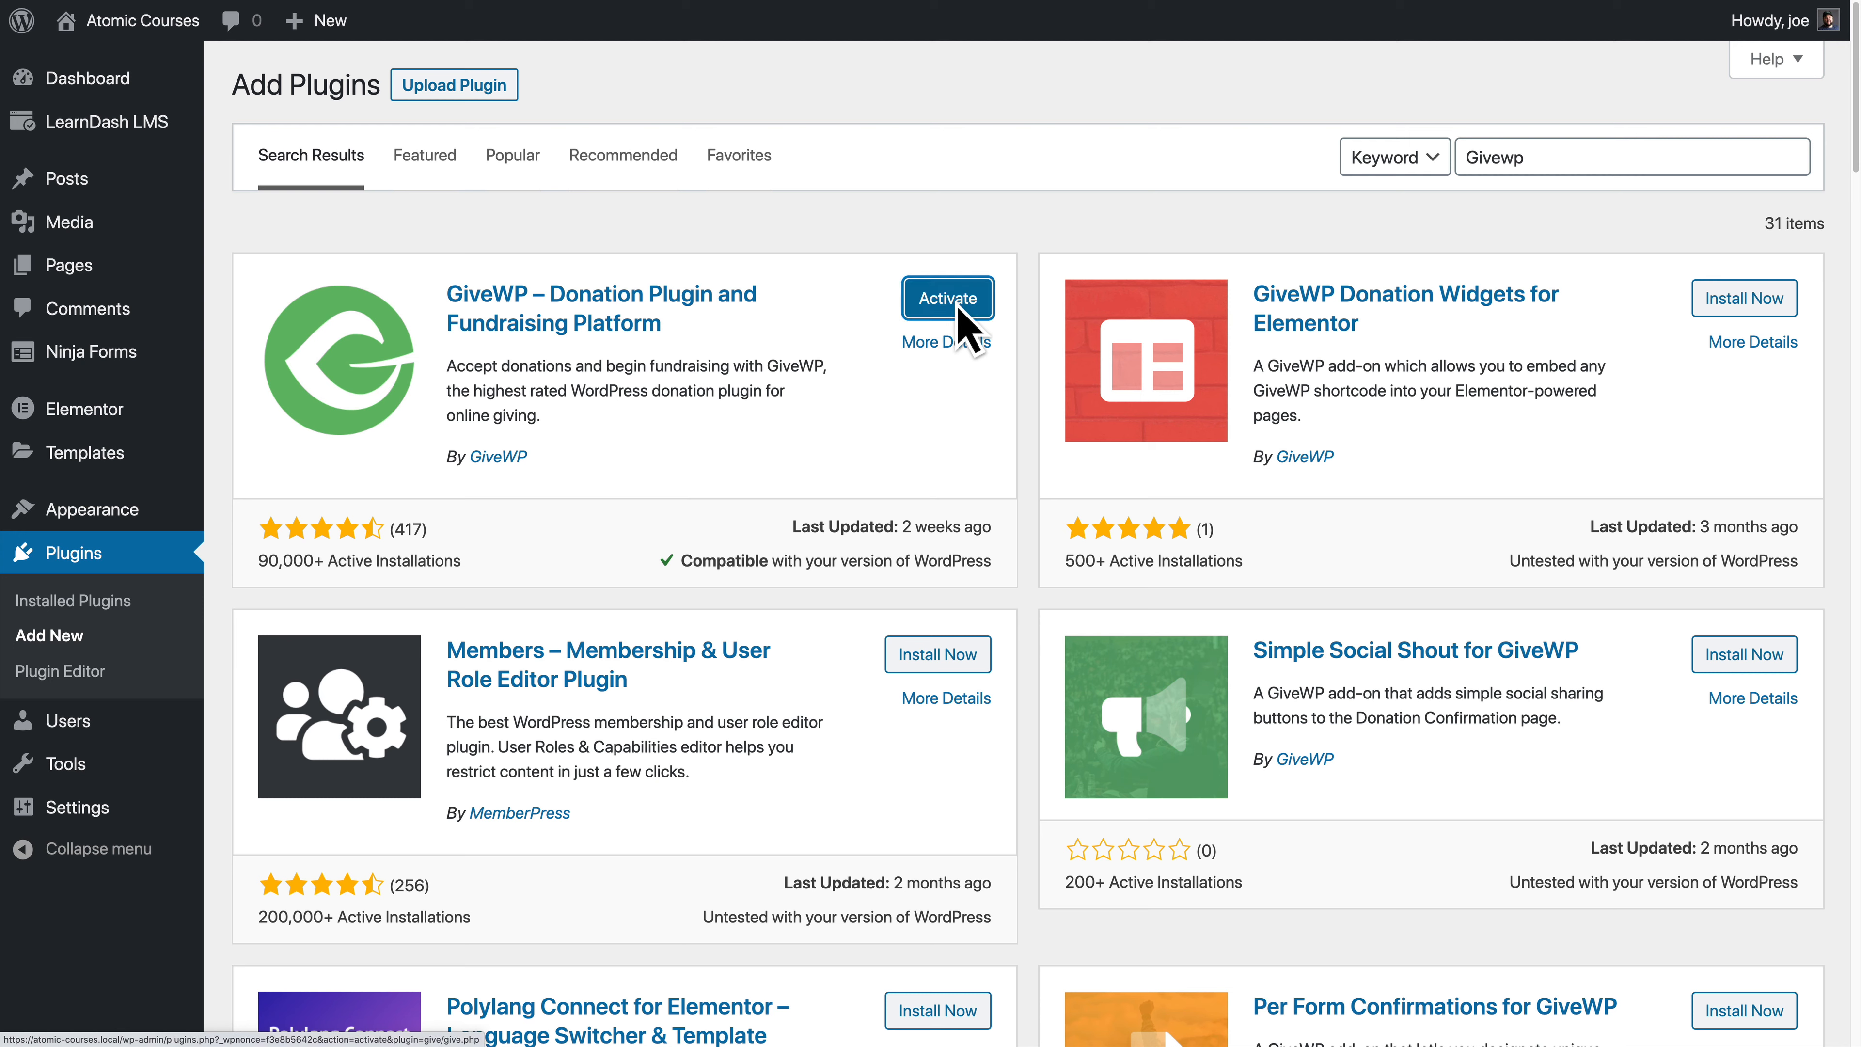
click(959, 308)
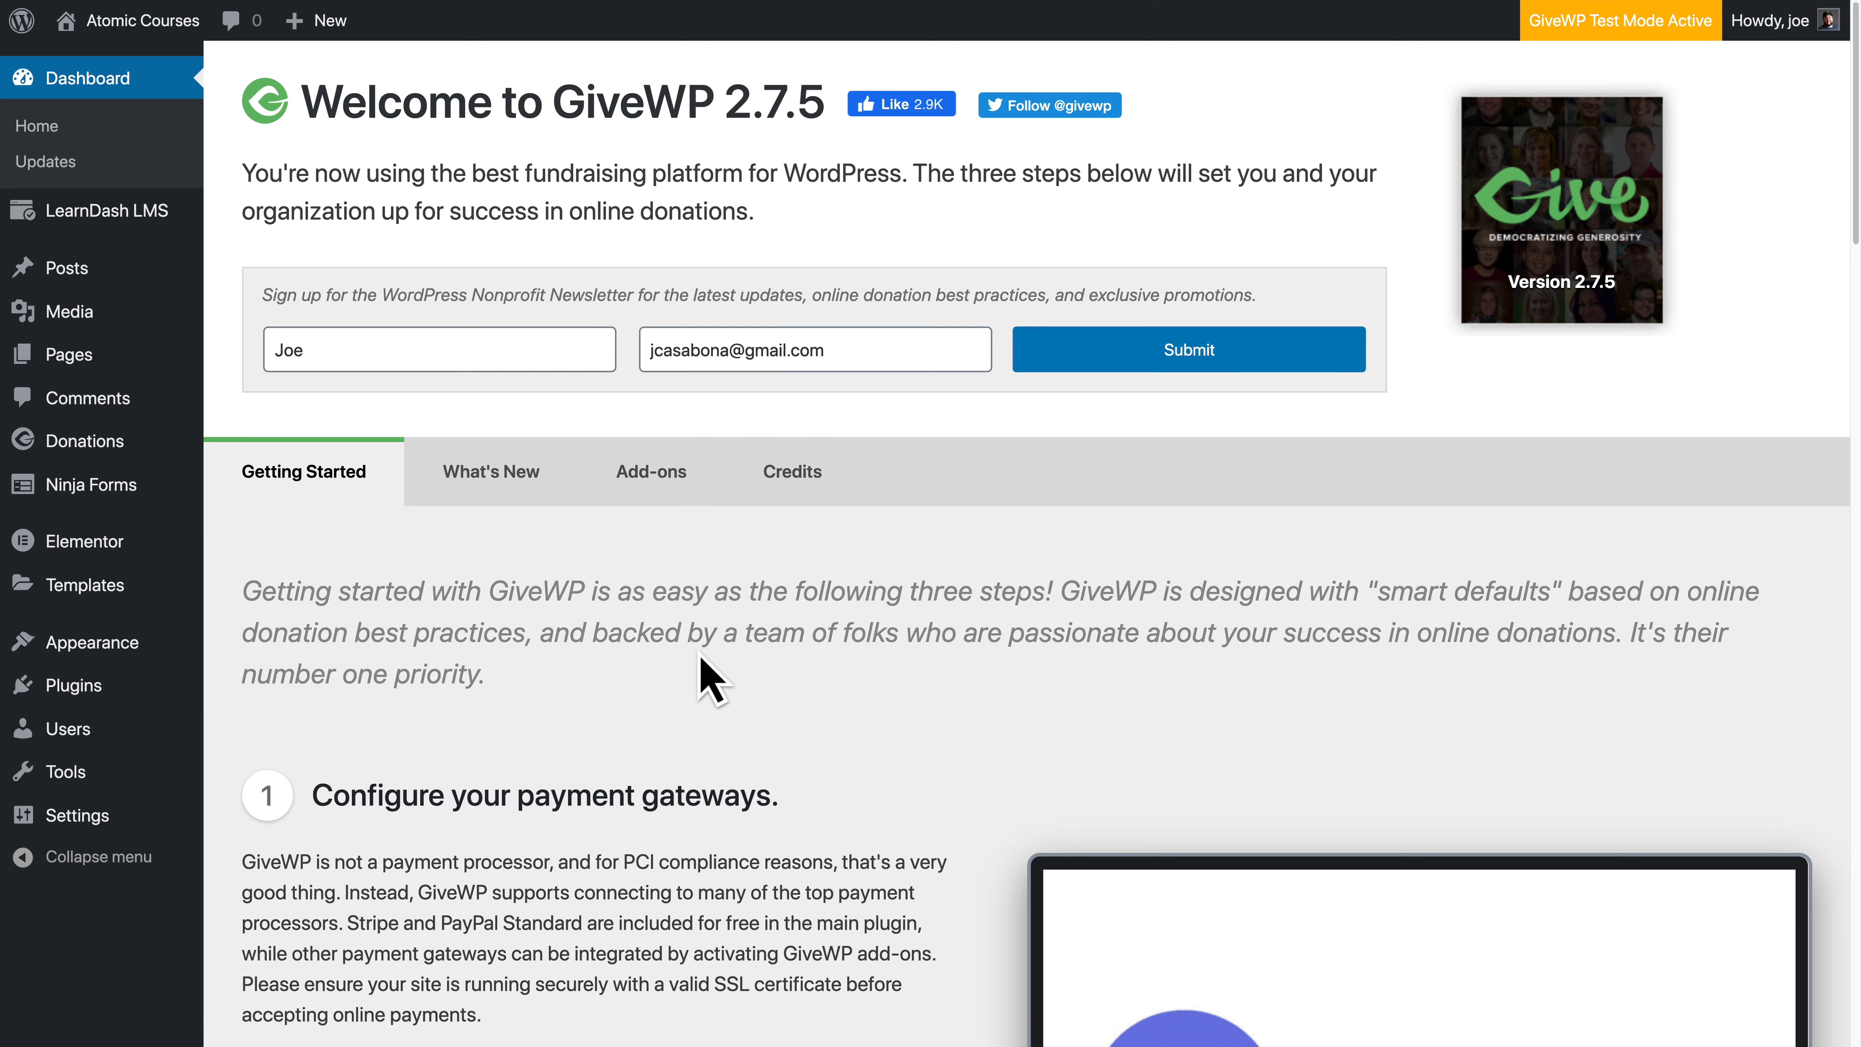
Step: Connect the Stripe account to GiveWP from the payment gateway section of the welcome page, authorizing it with the Stripe sign-in
scroll(711, 733, down, 2)
scroll(710, 733, down, 10)
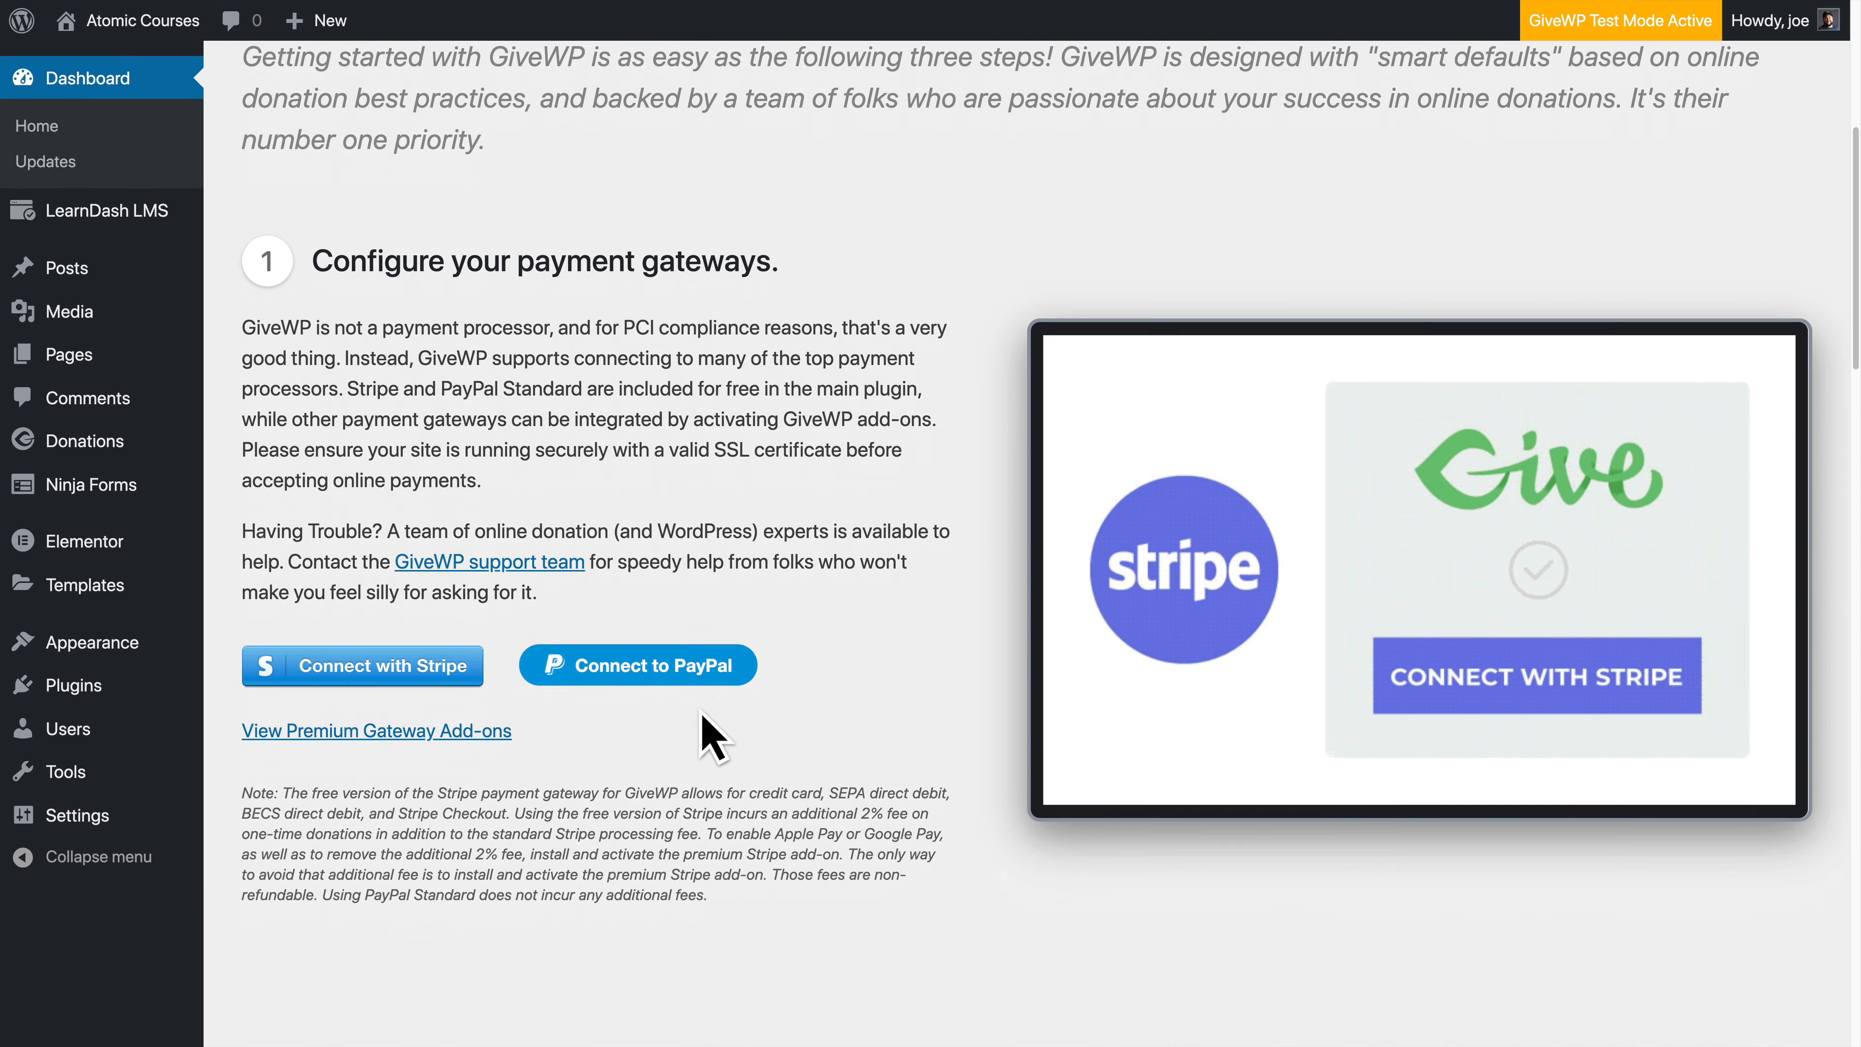
scroll(711, 733, up, 1)
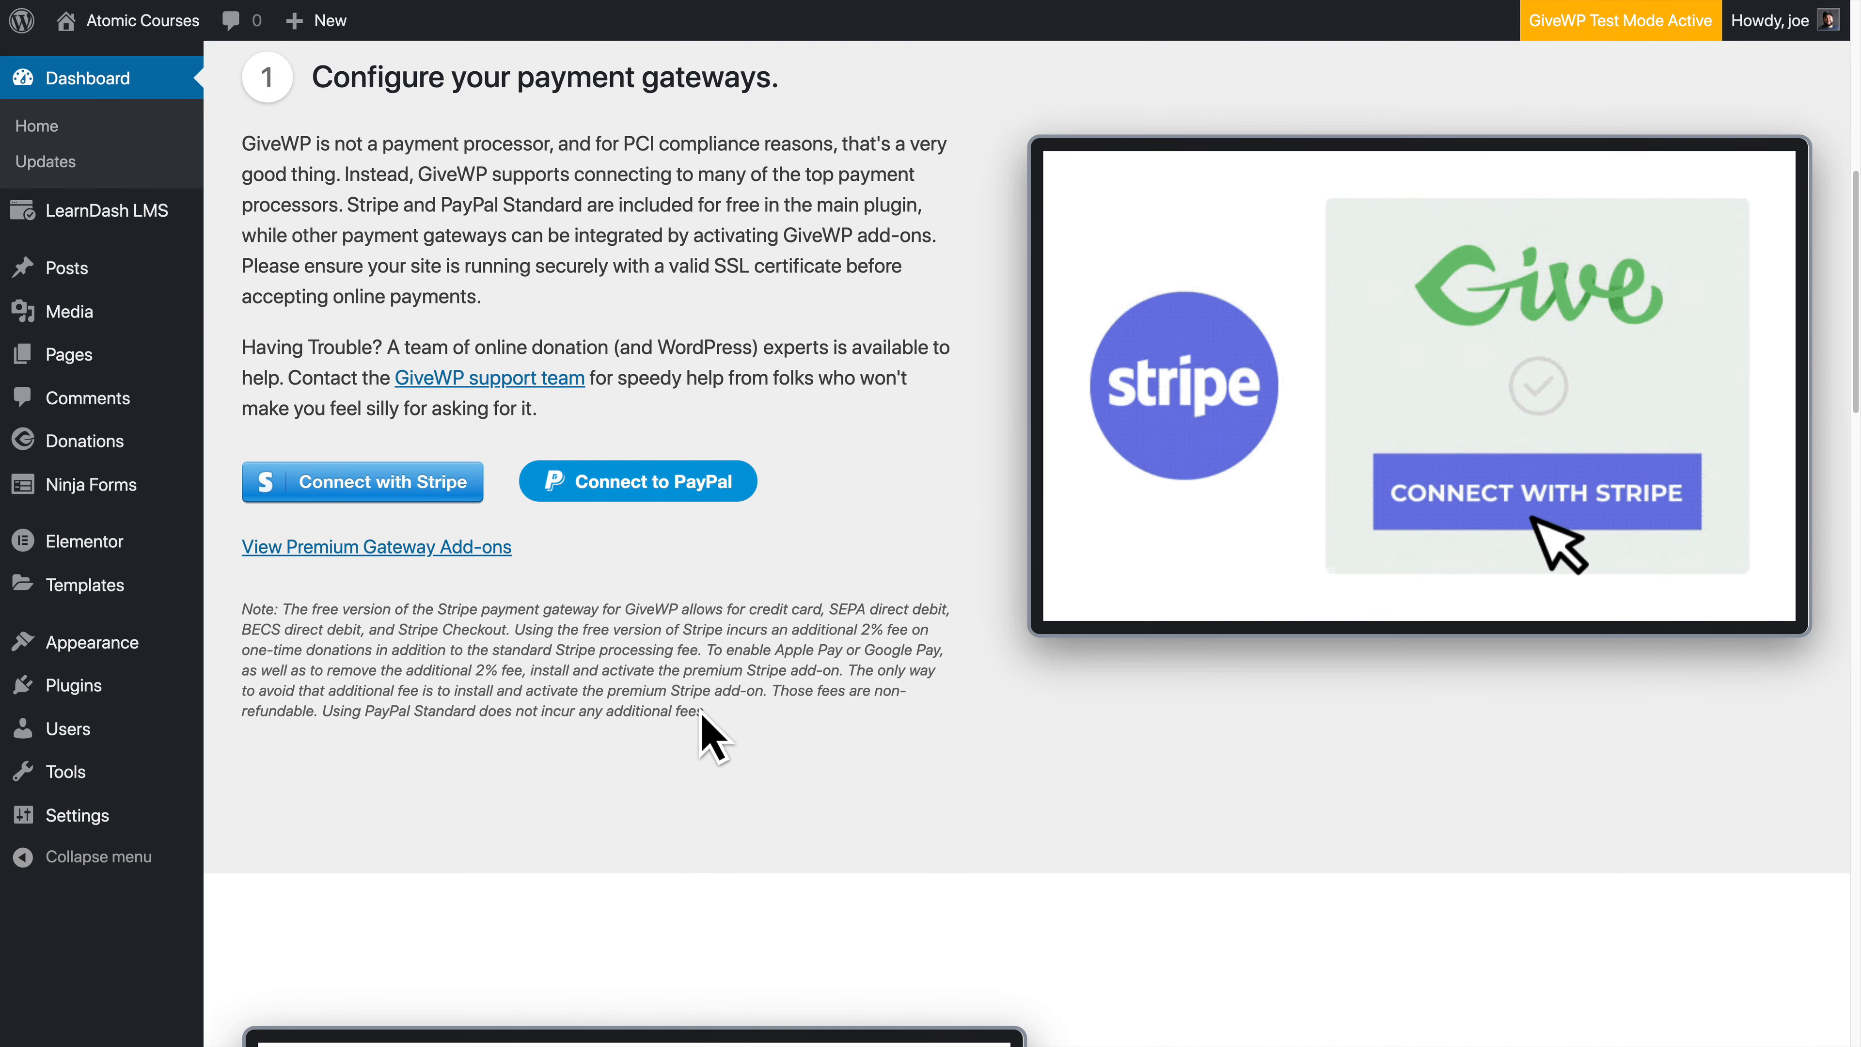
scroll(711, 736, up, 1)
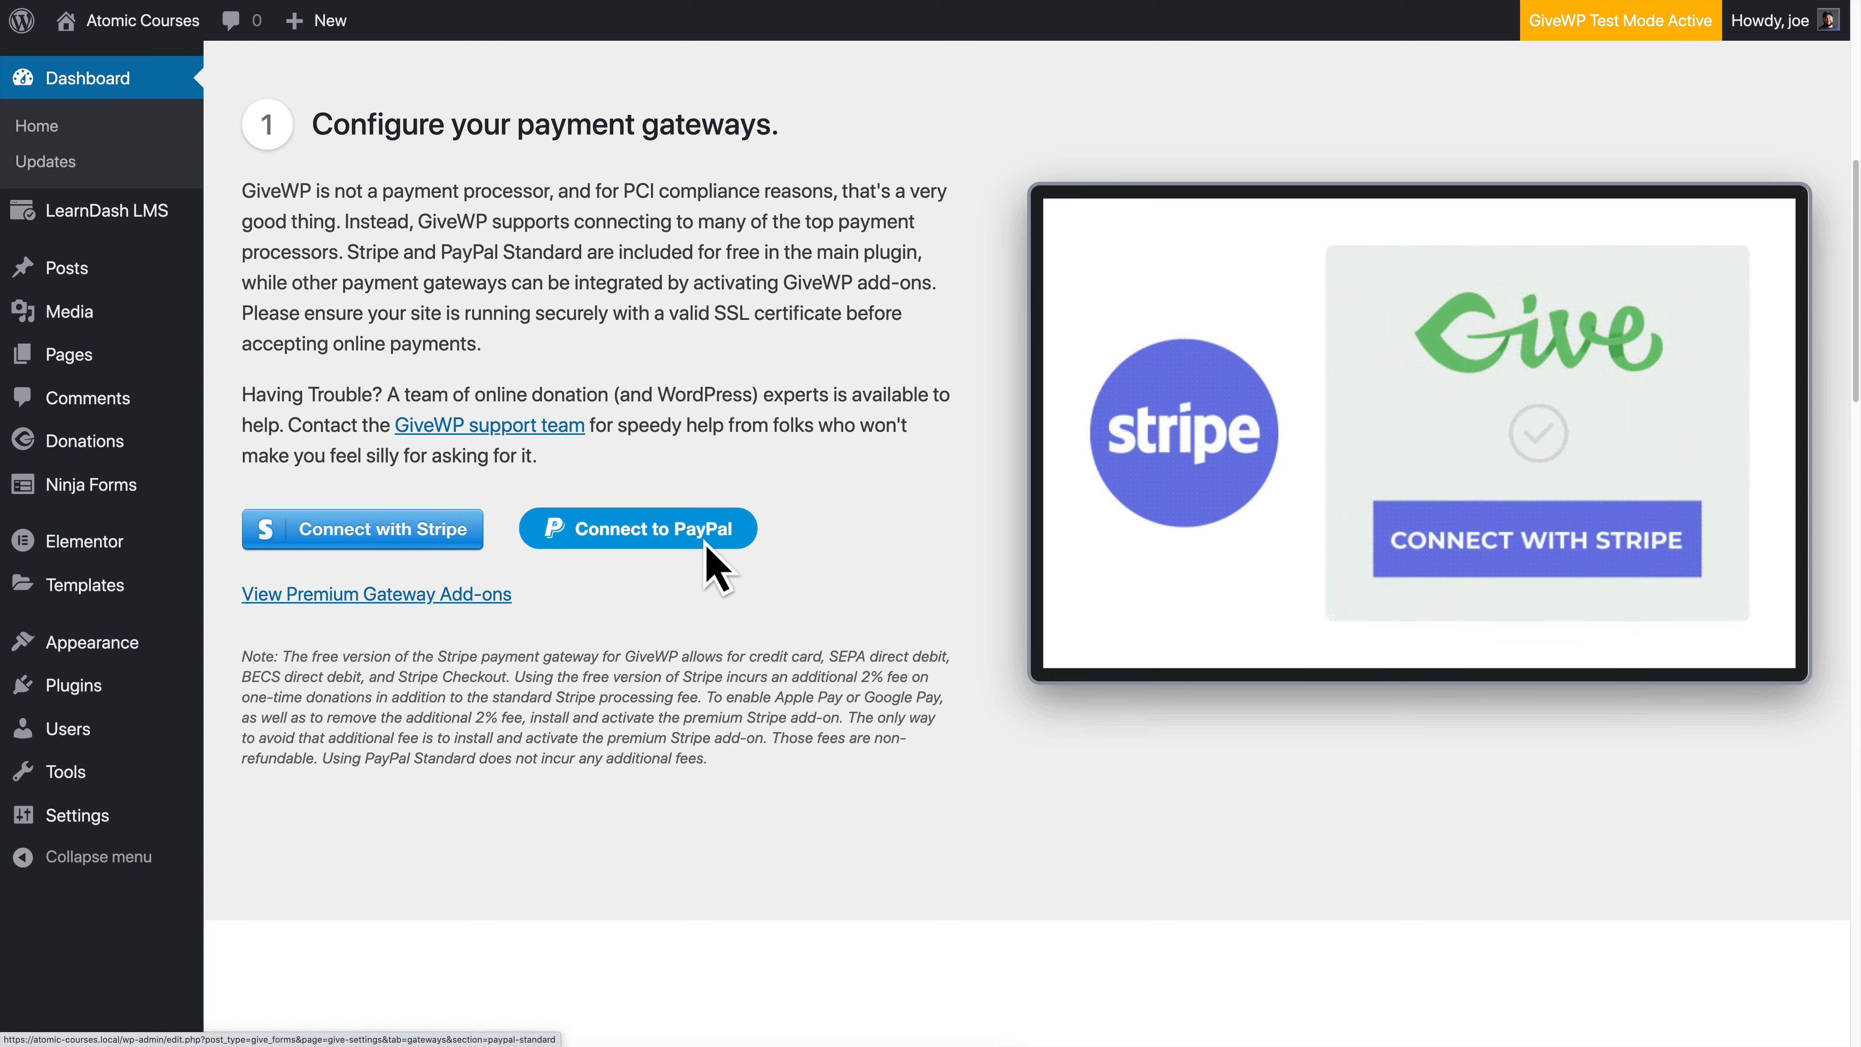
click(396, 535)
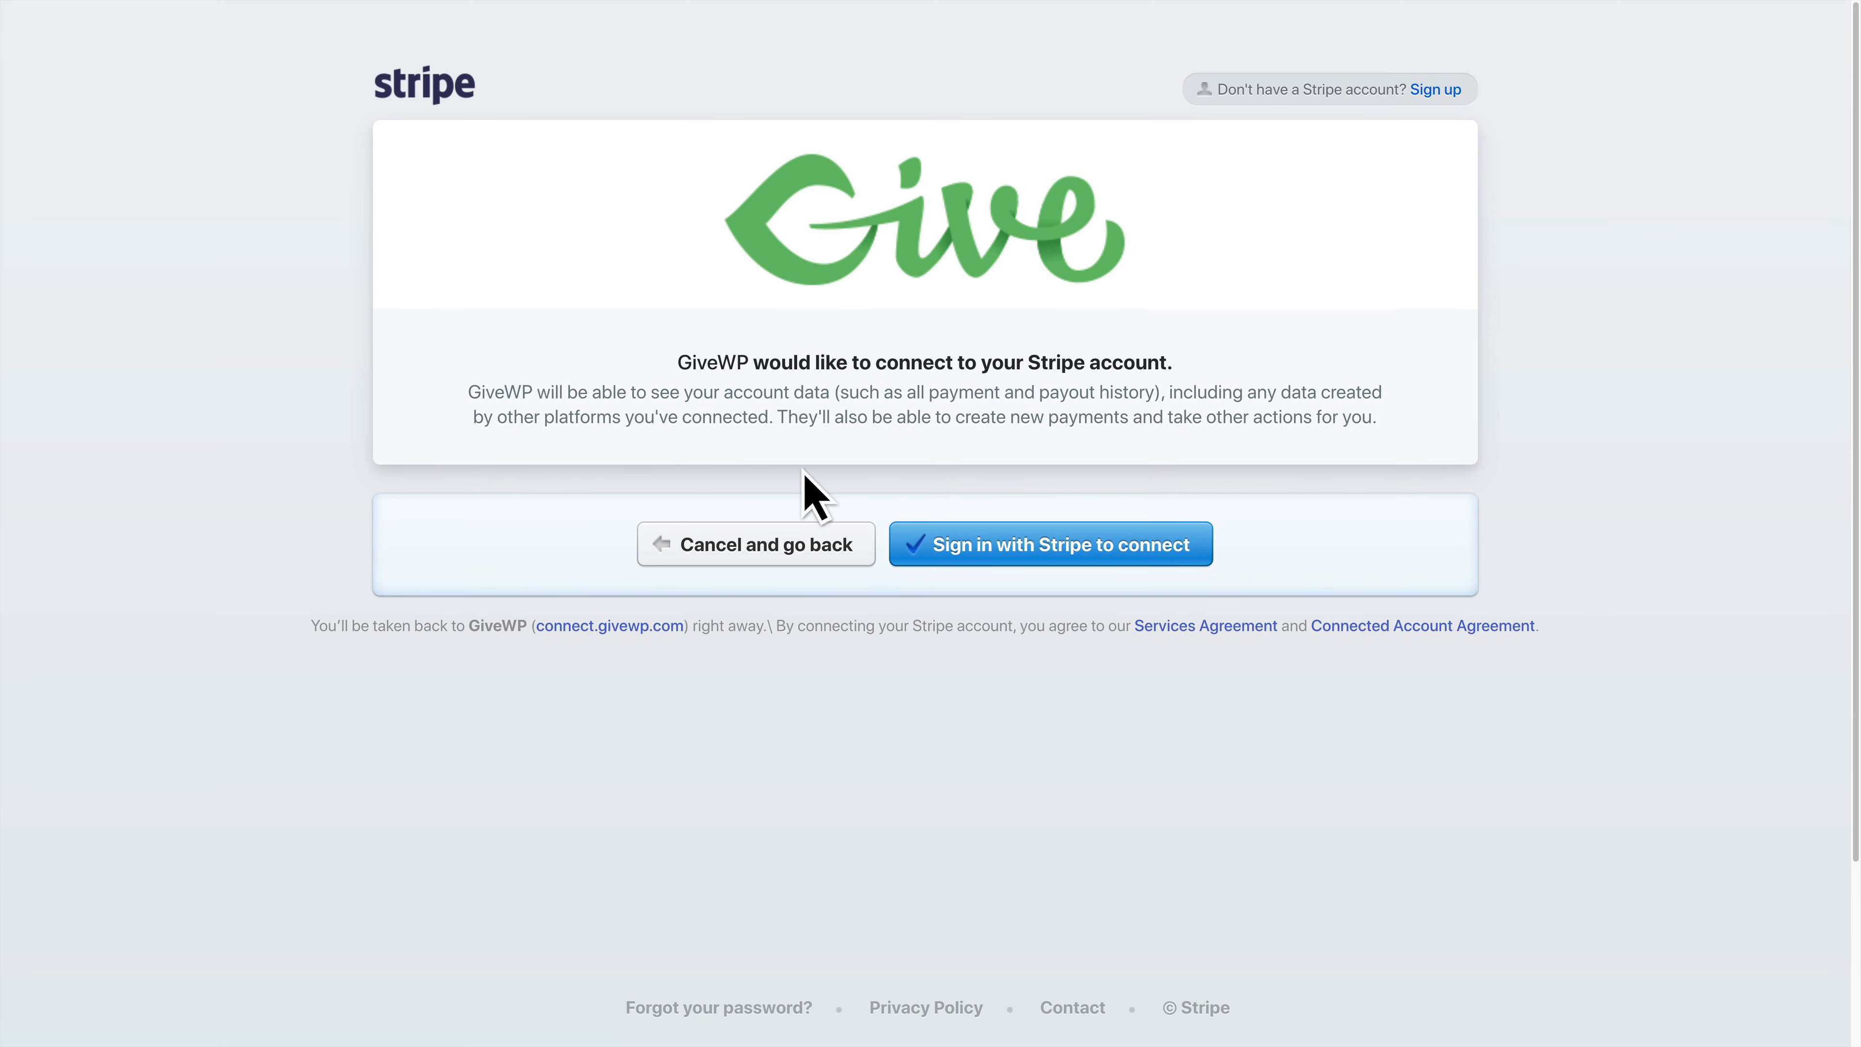
click(1066, 560)
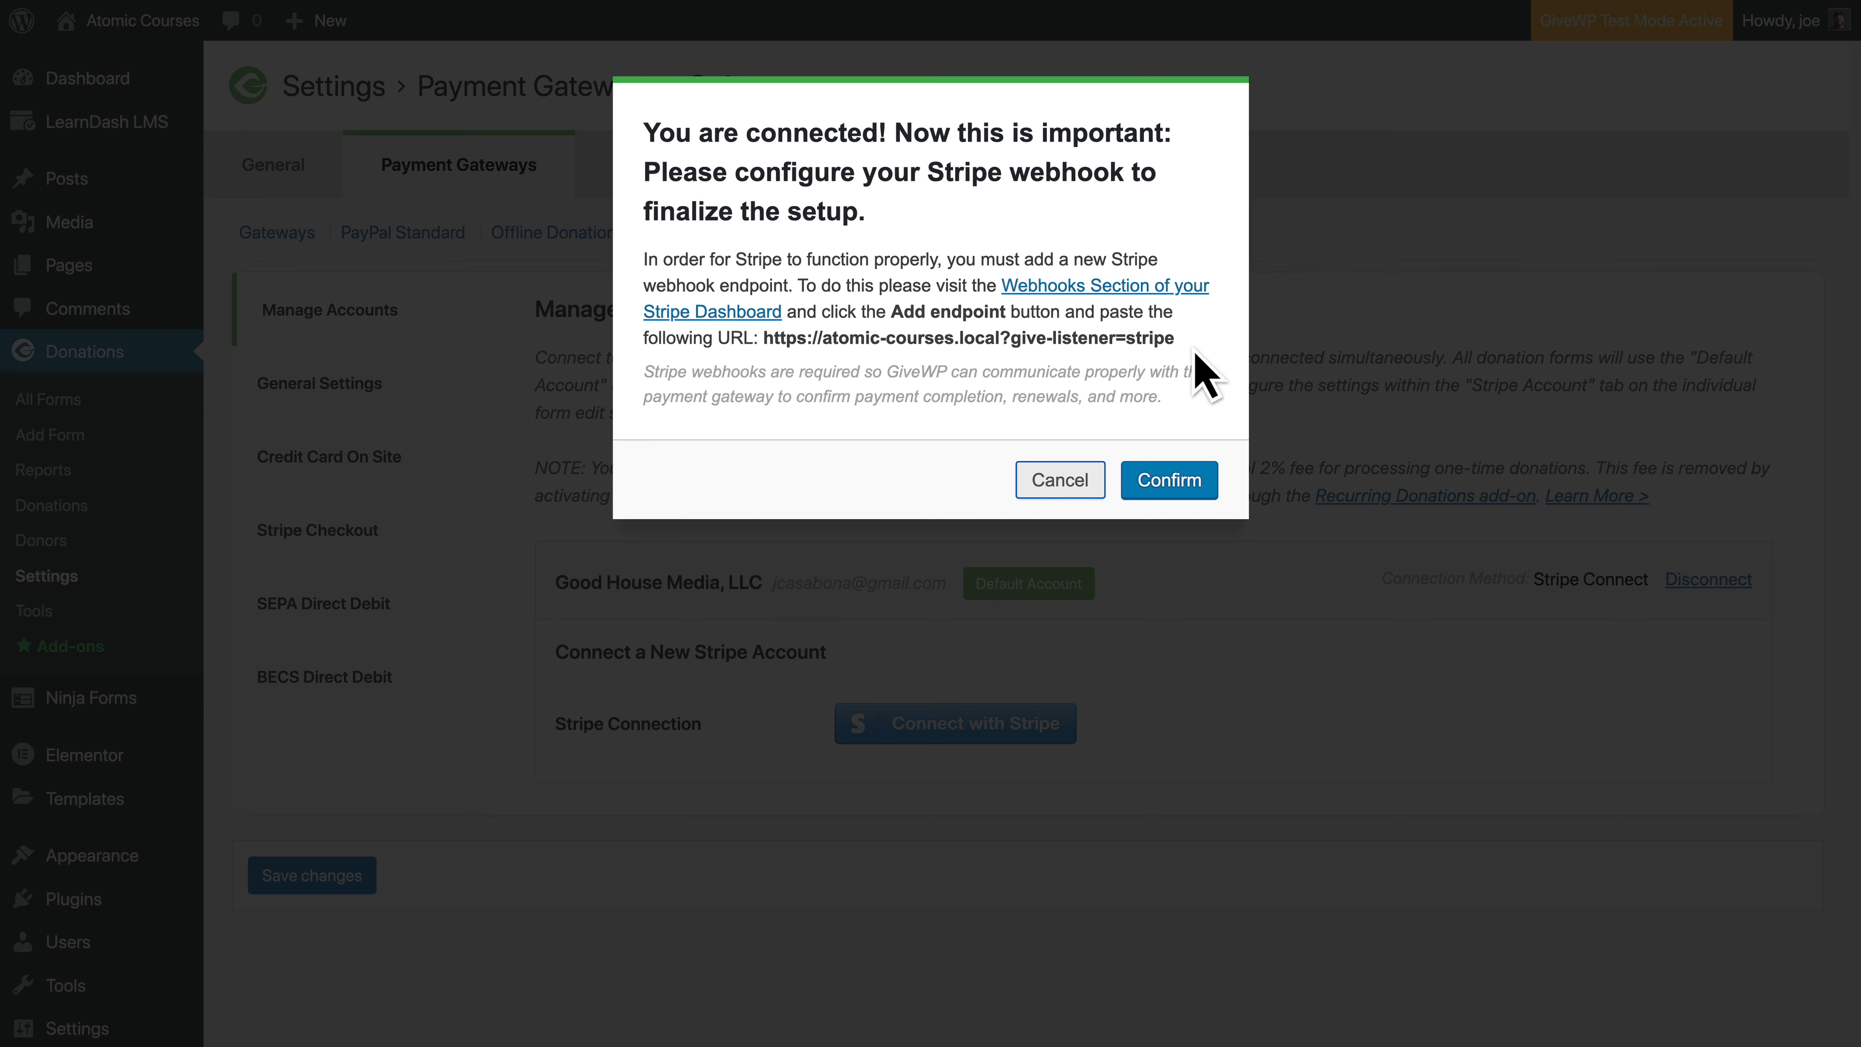
drag(1194, 346, 769, 356)
key(super+c)
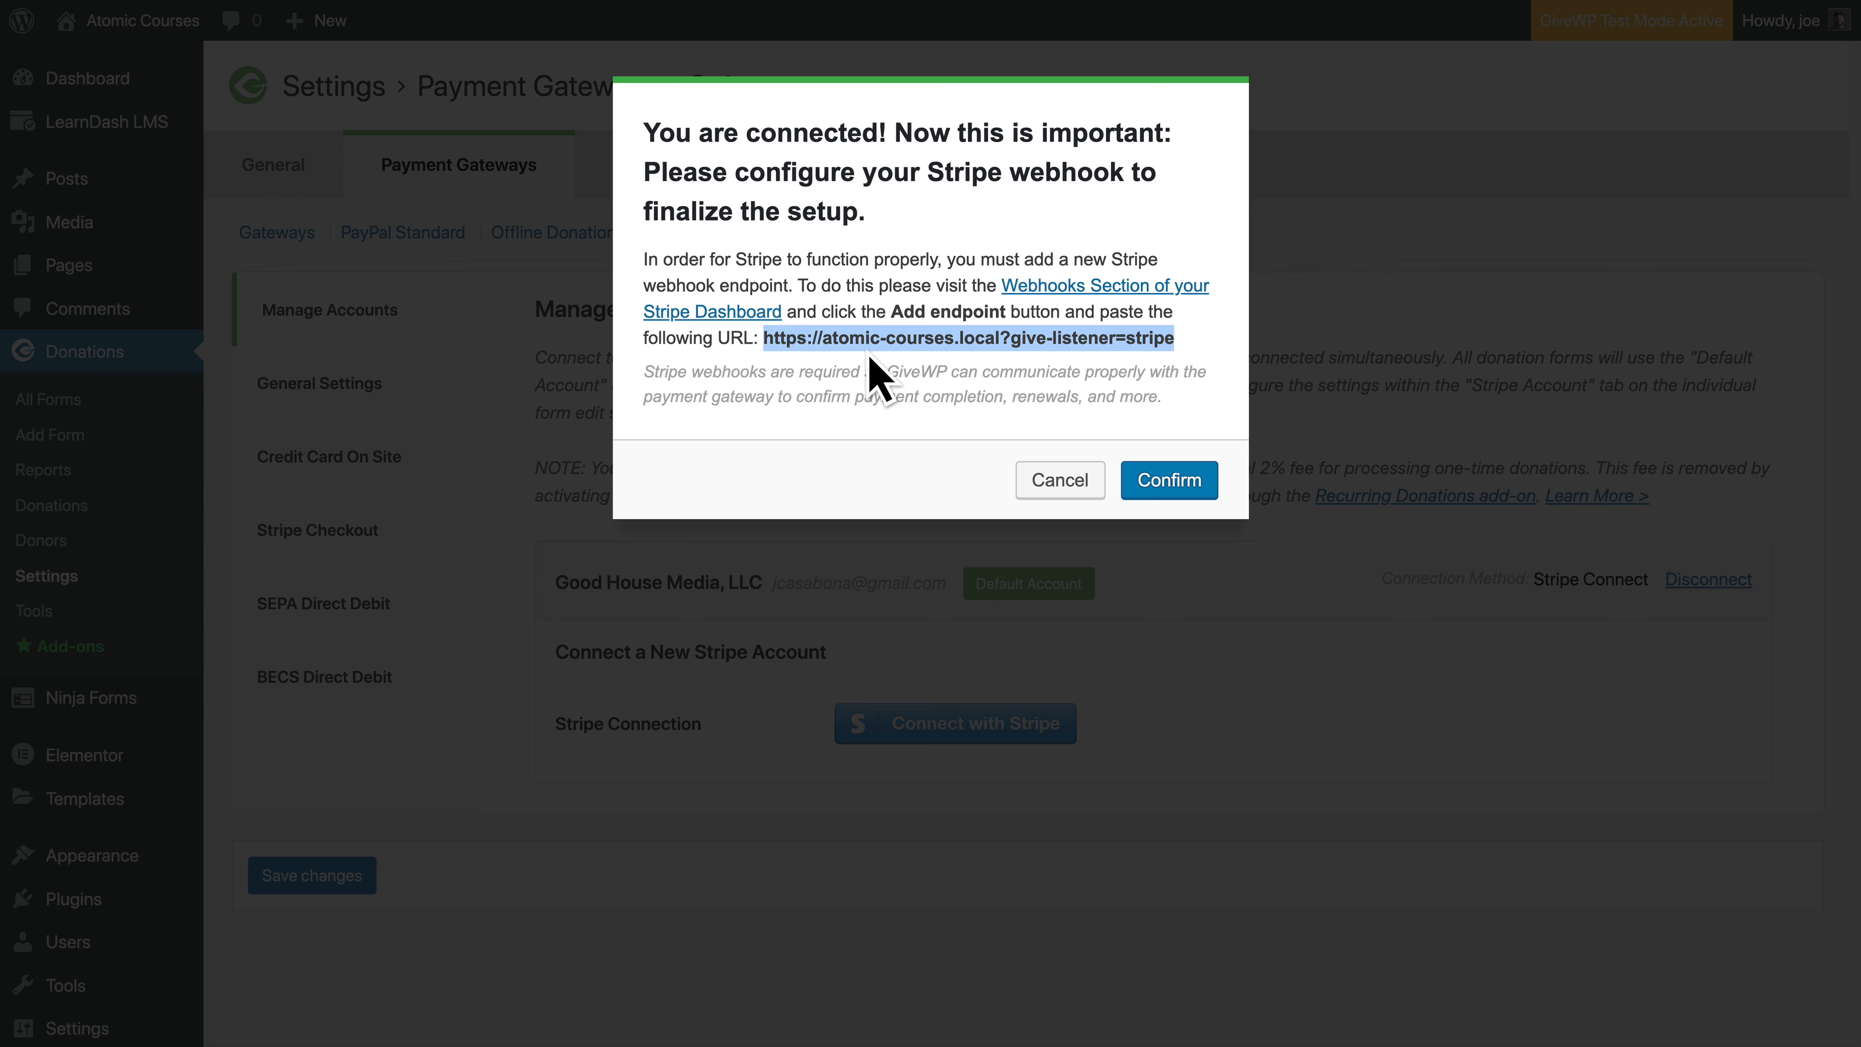
click(1089, 286)
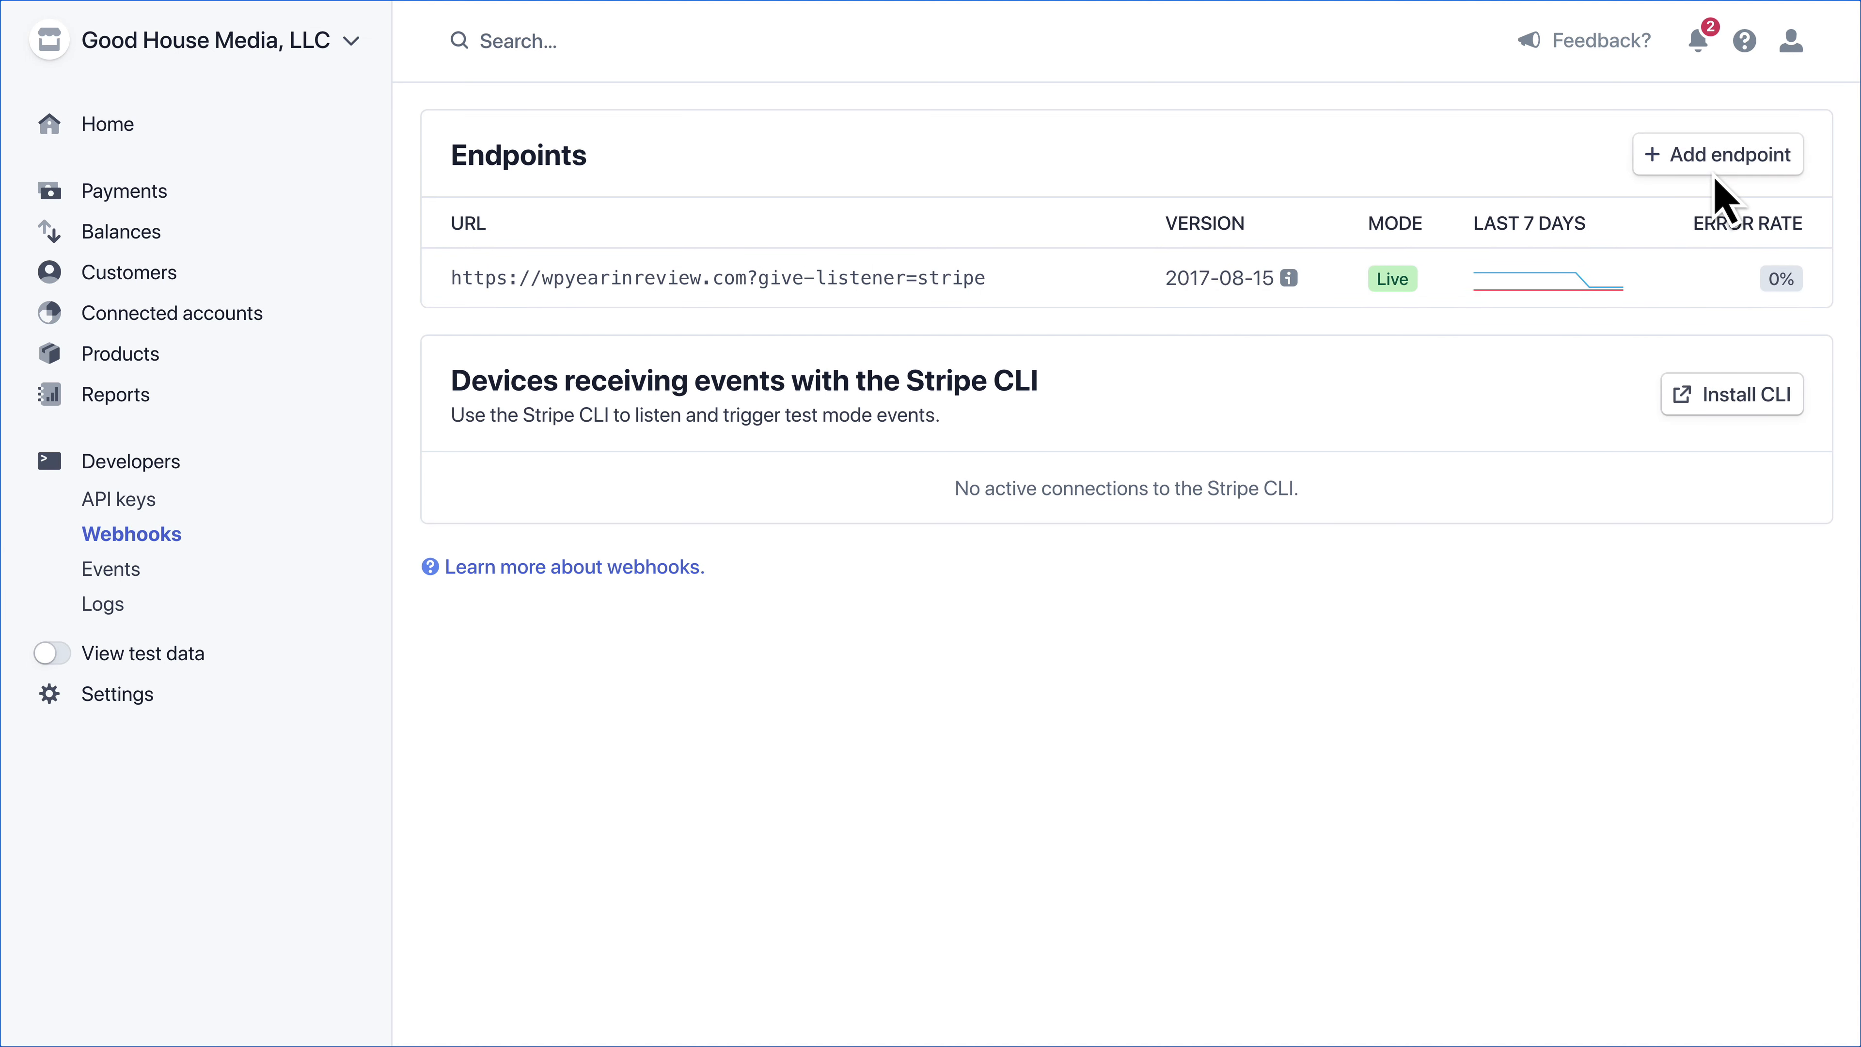
click(1715, 172)
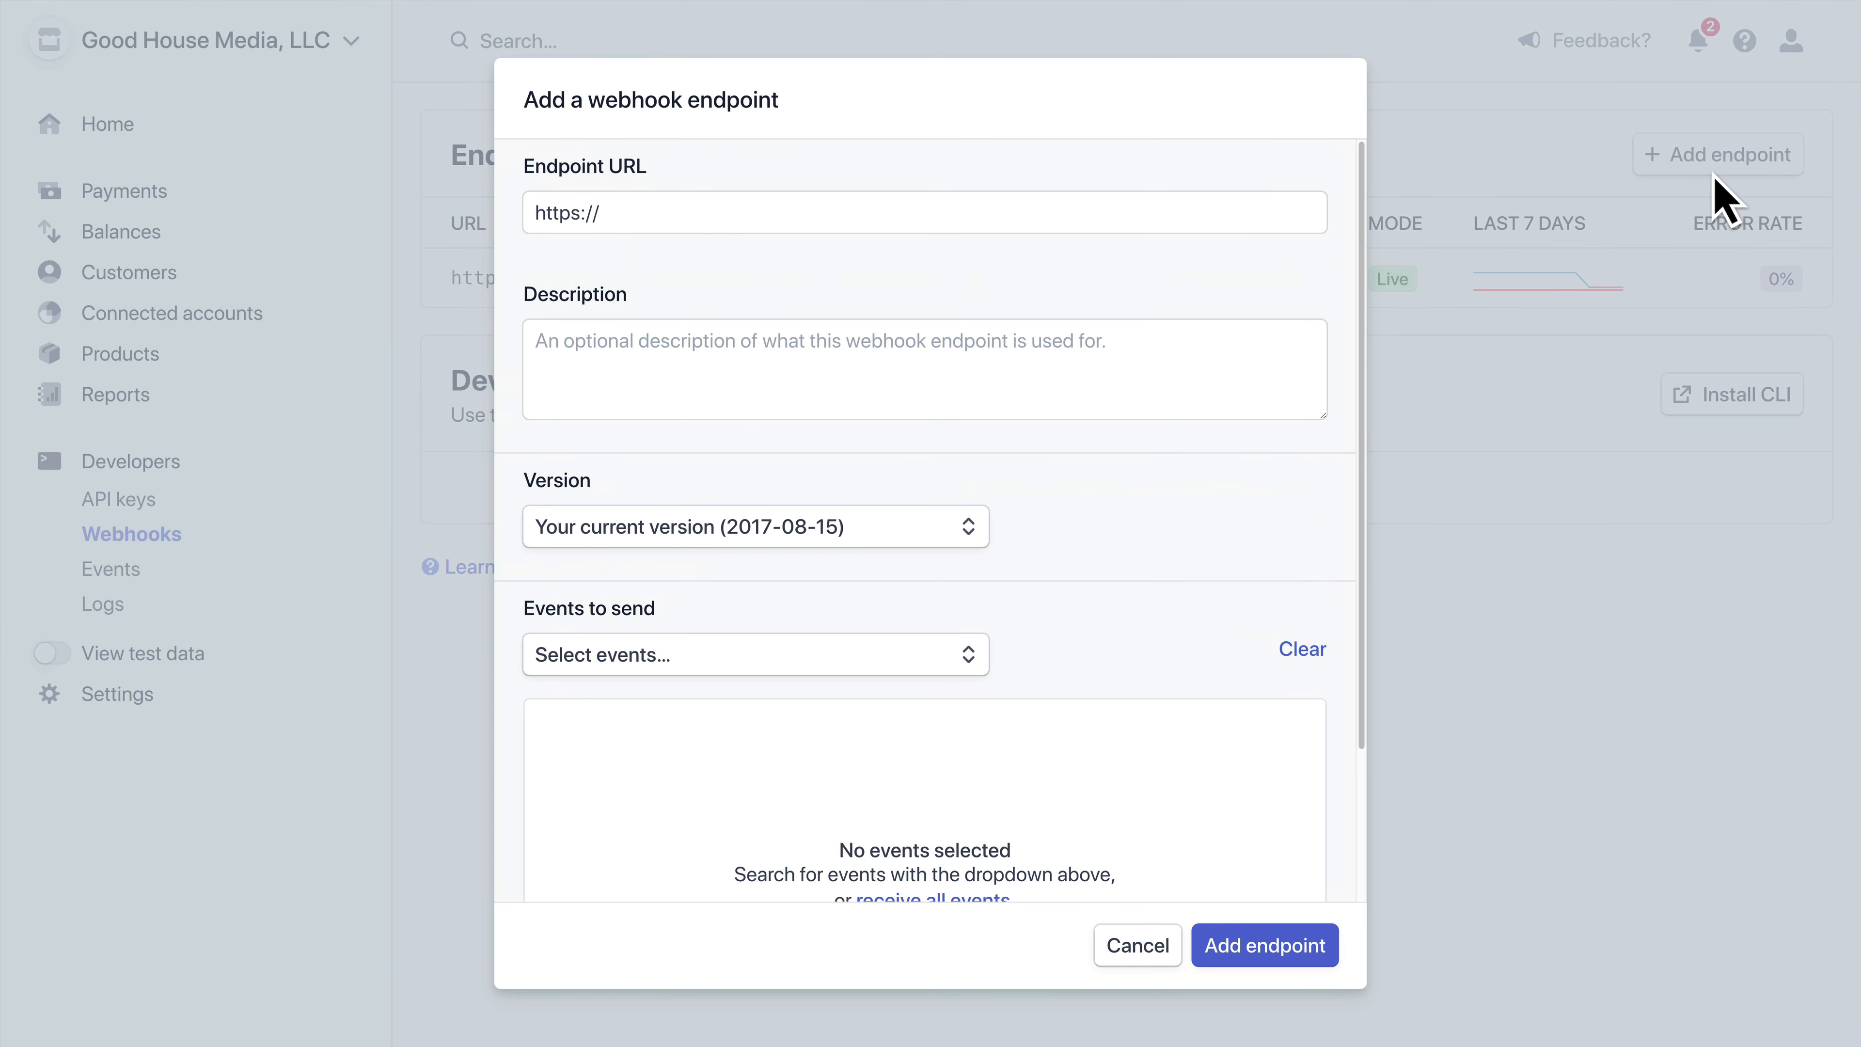
triple_click(672, 231)
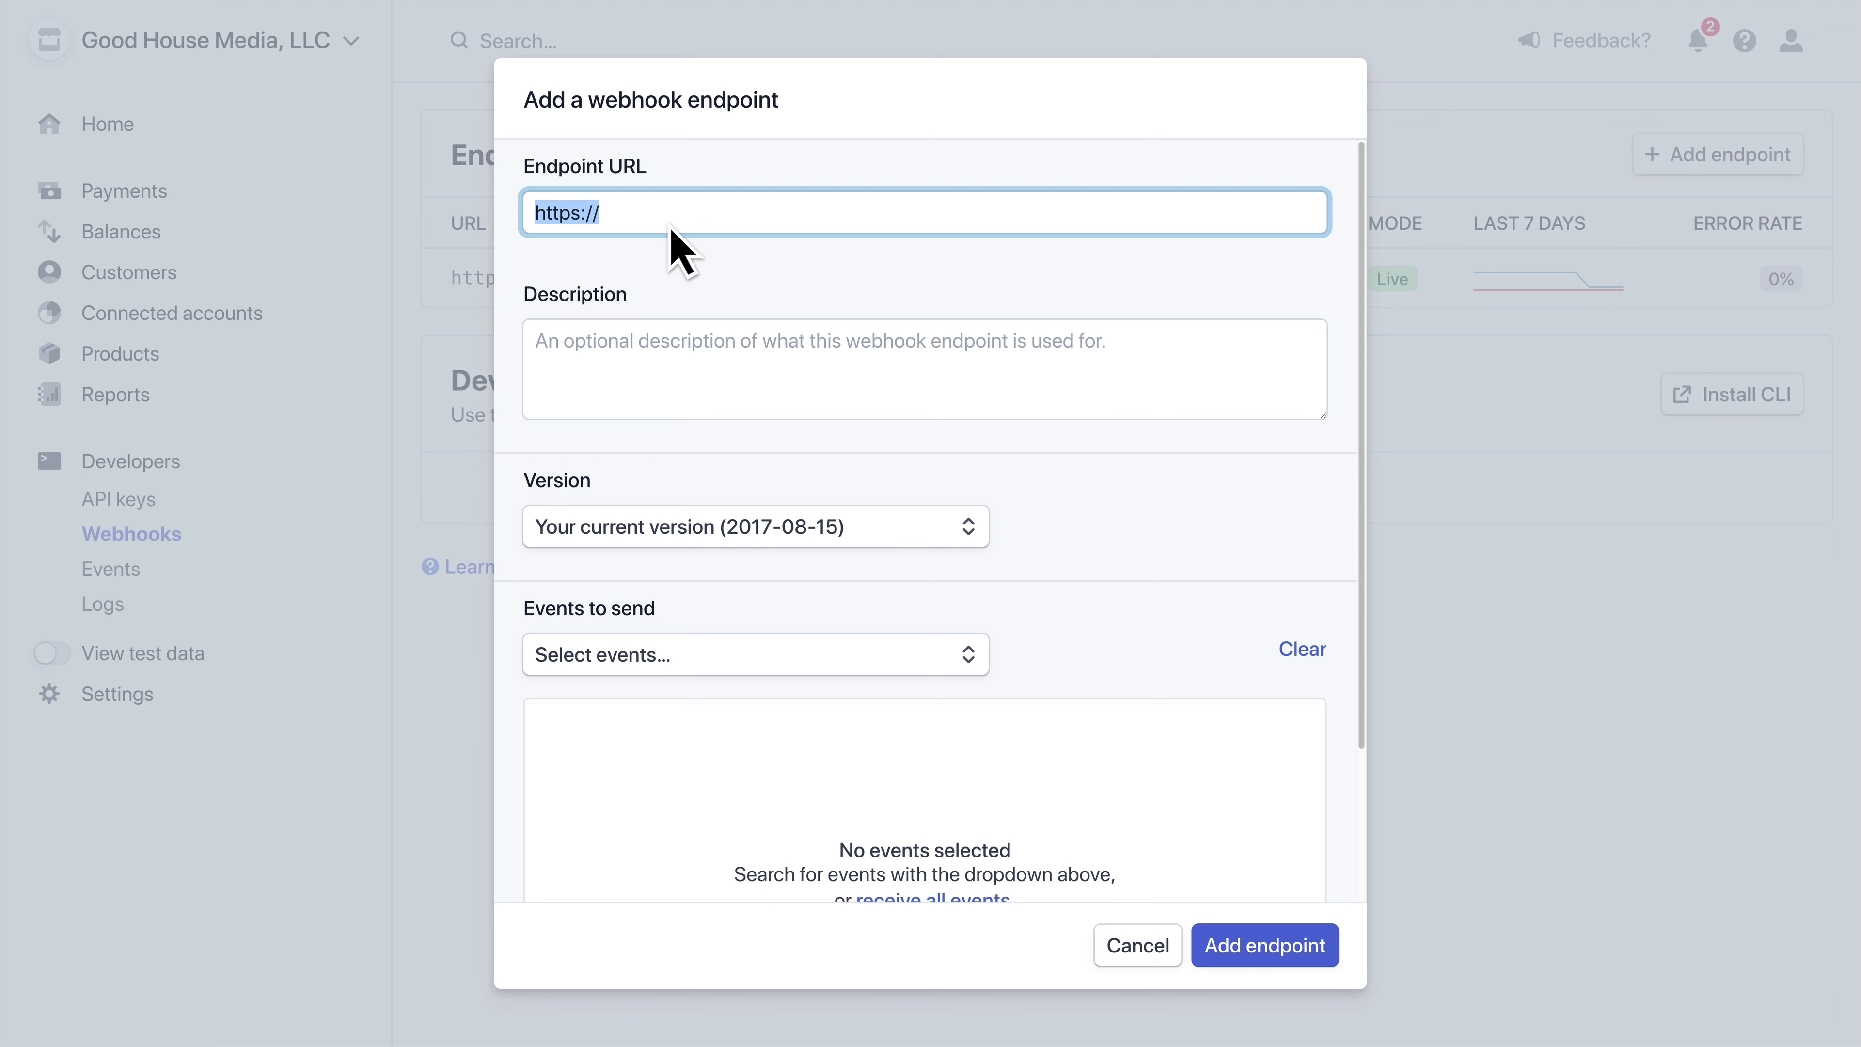
key(super+v)
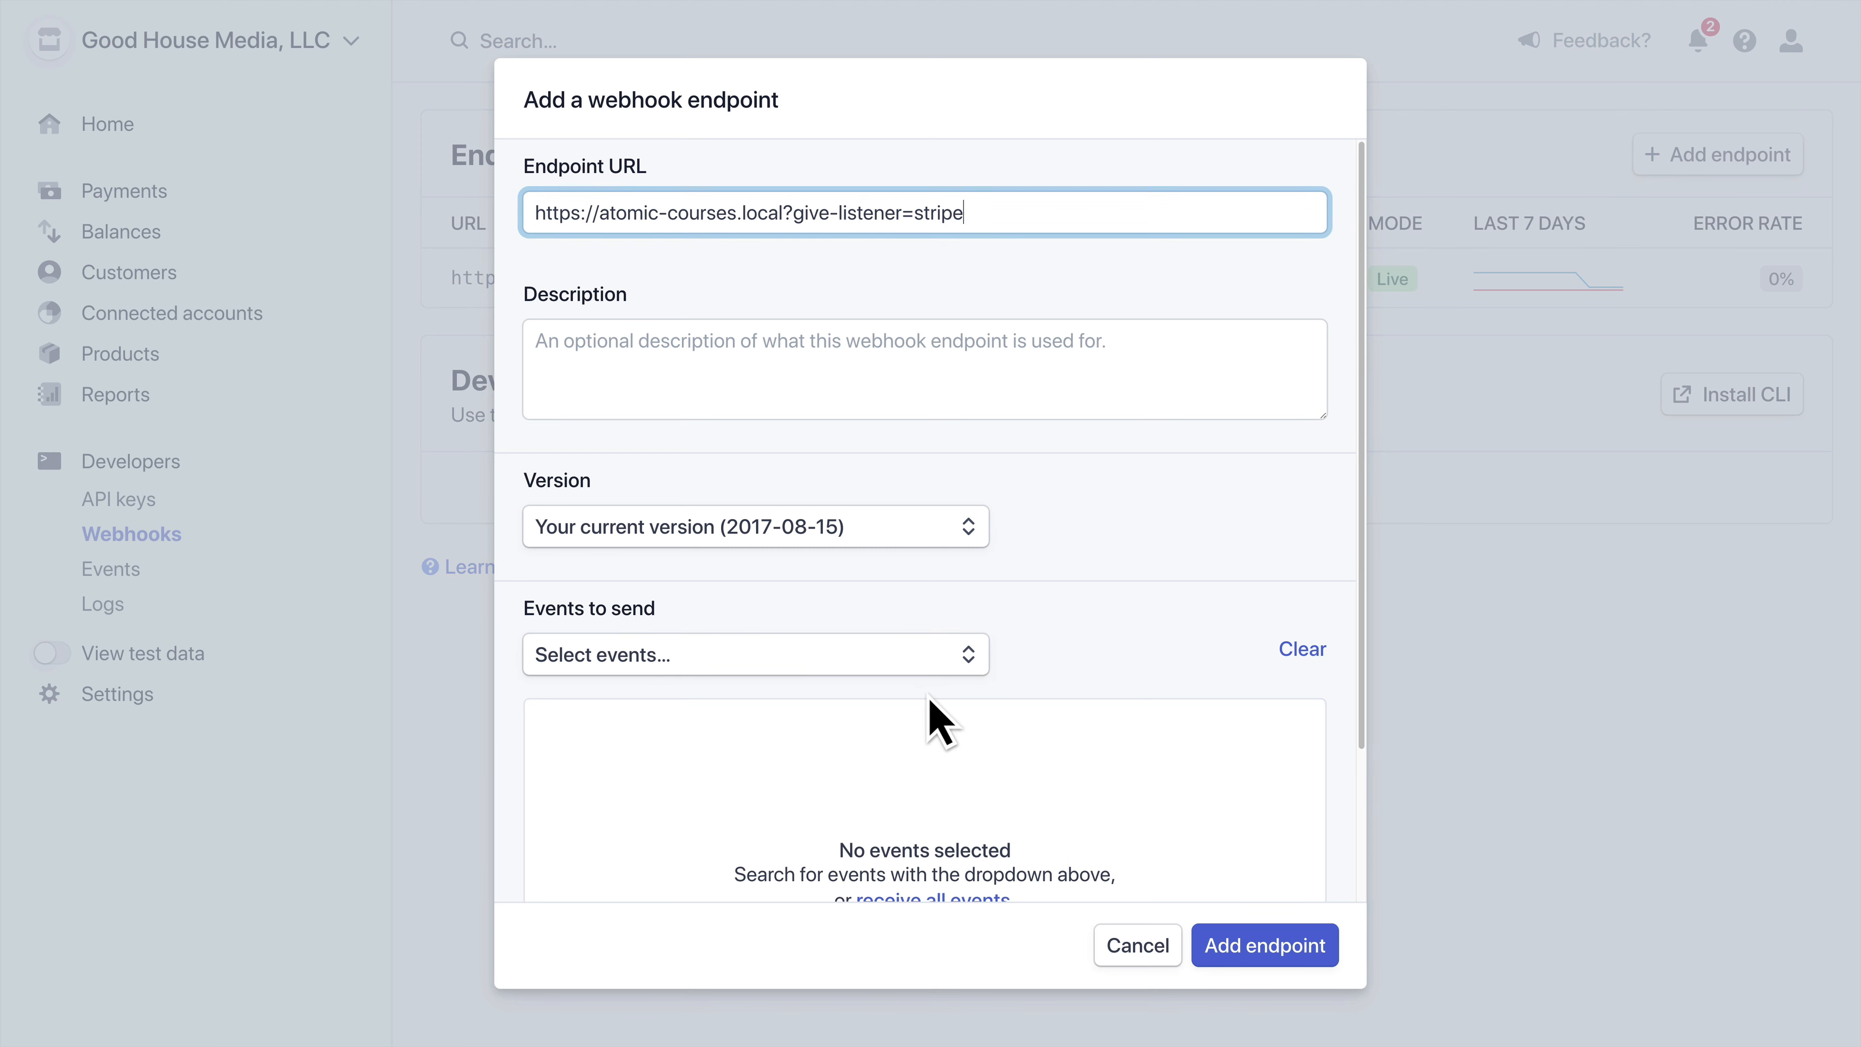
scroll(929, 682, down, 3)
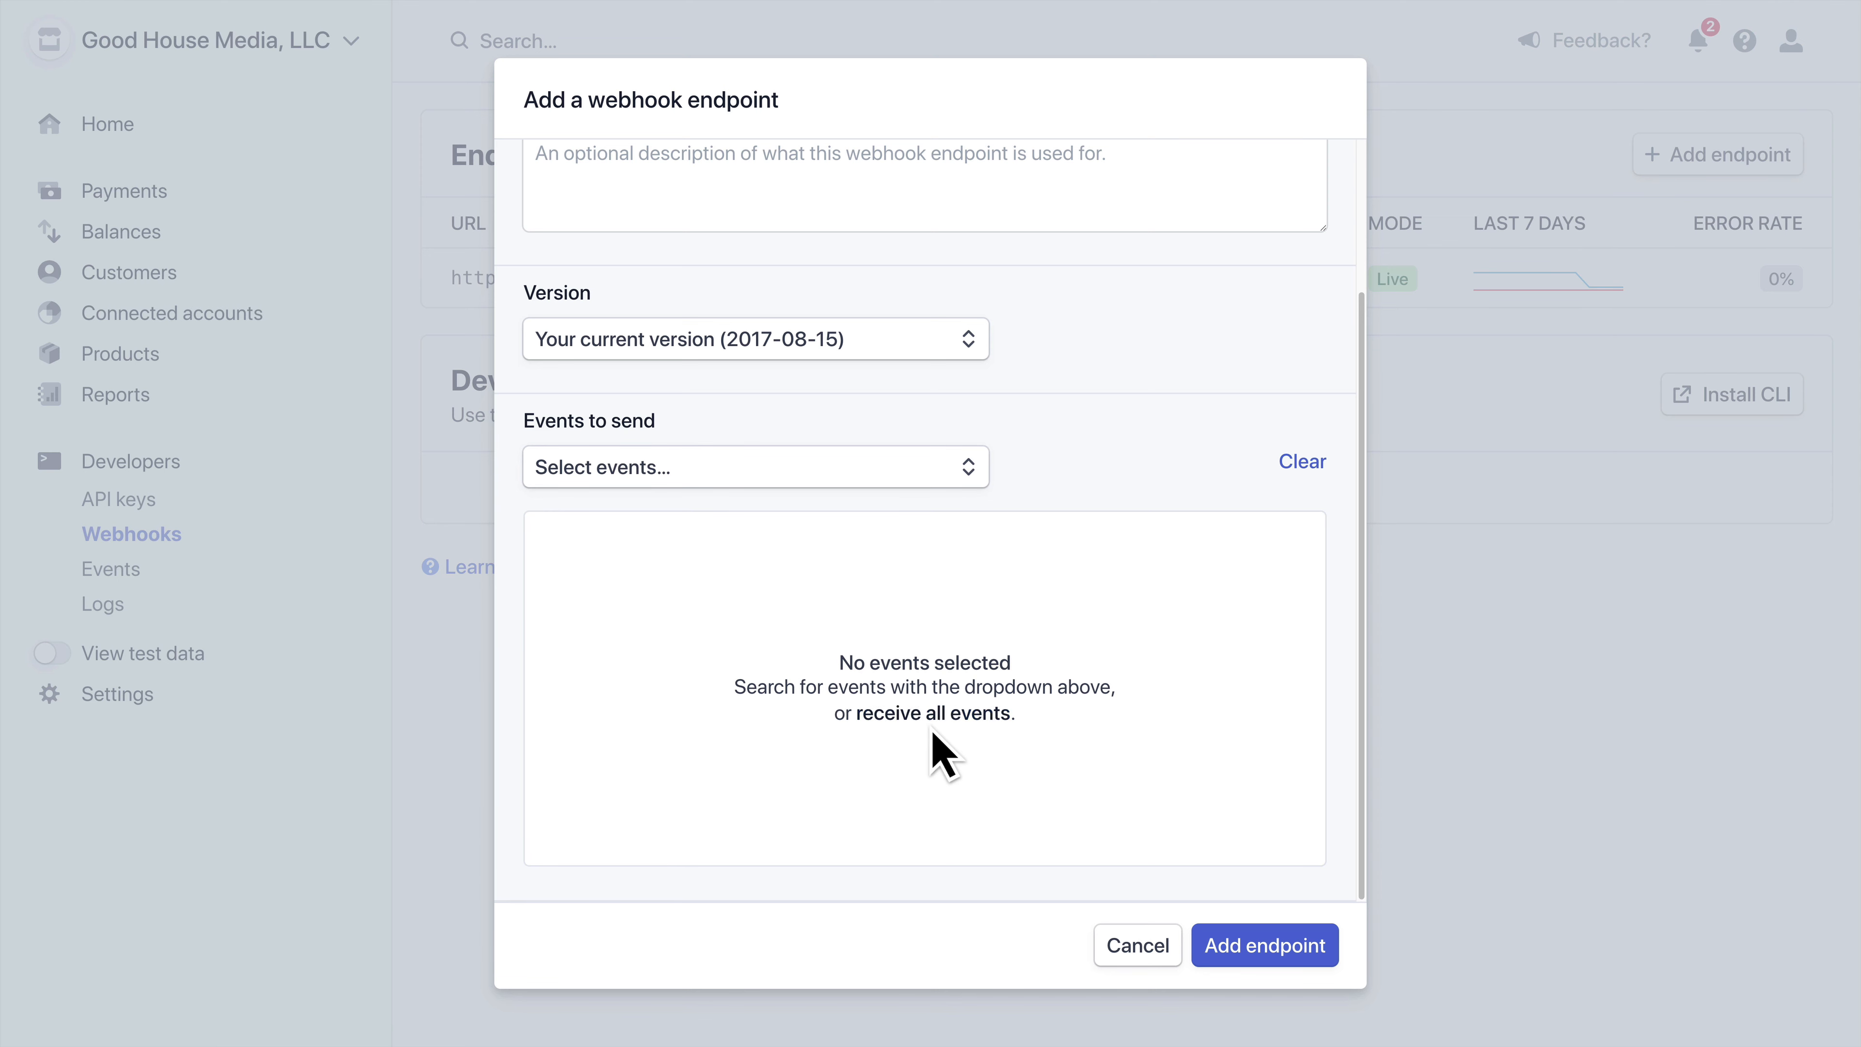
click(995, 733)
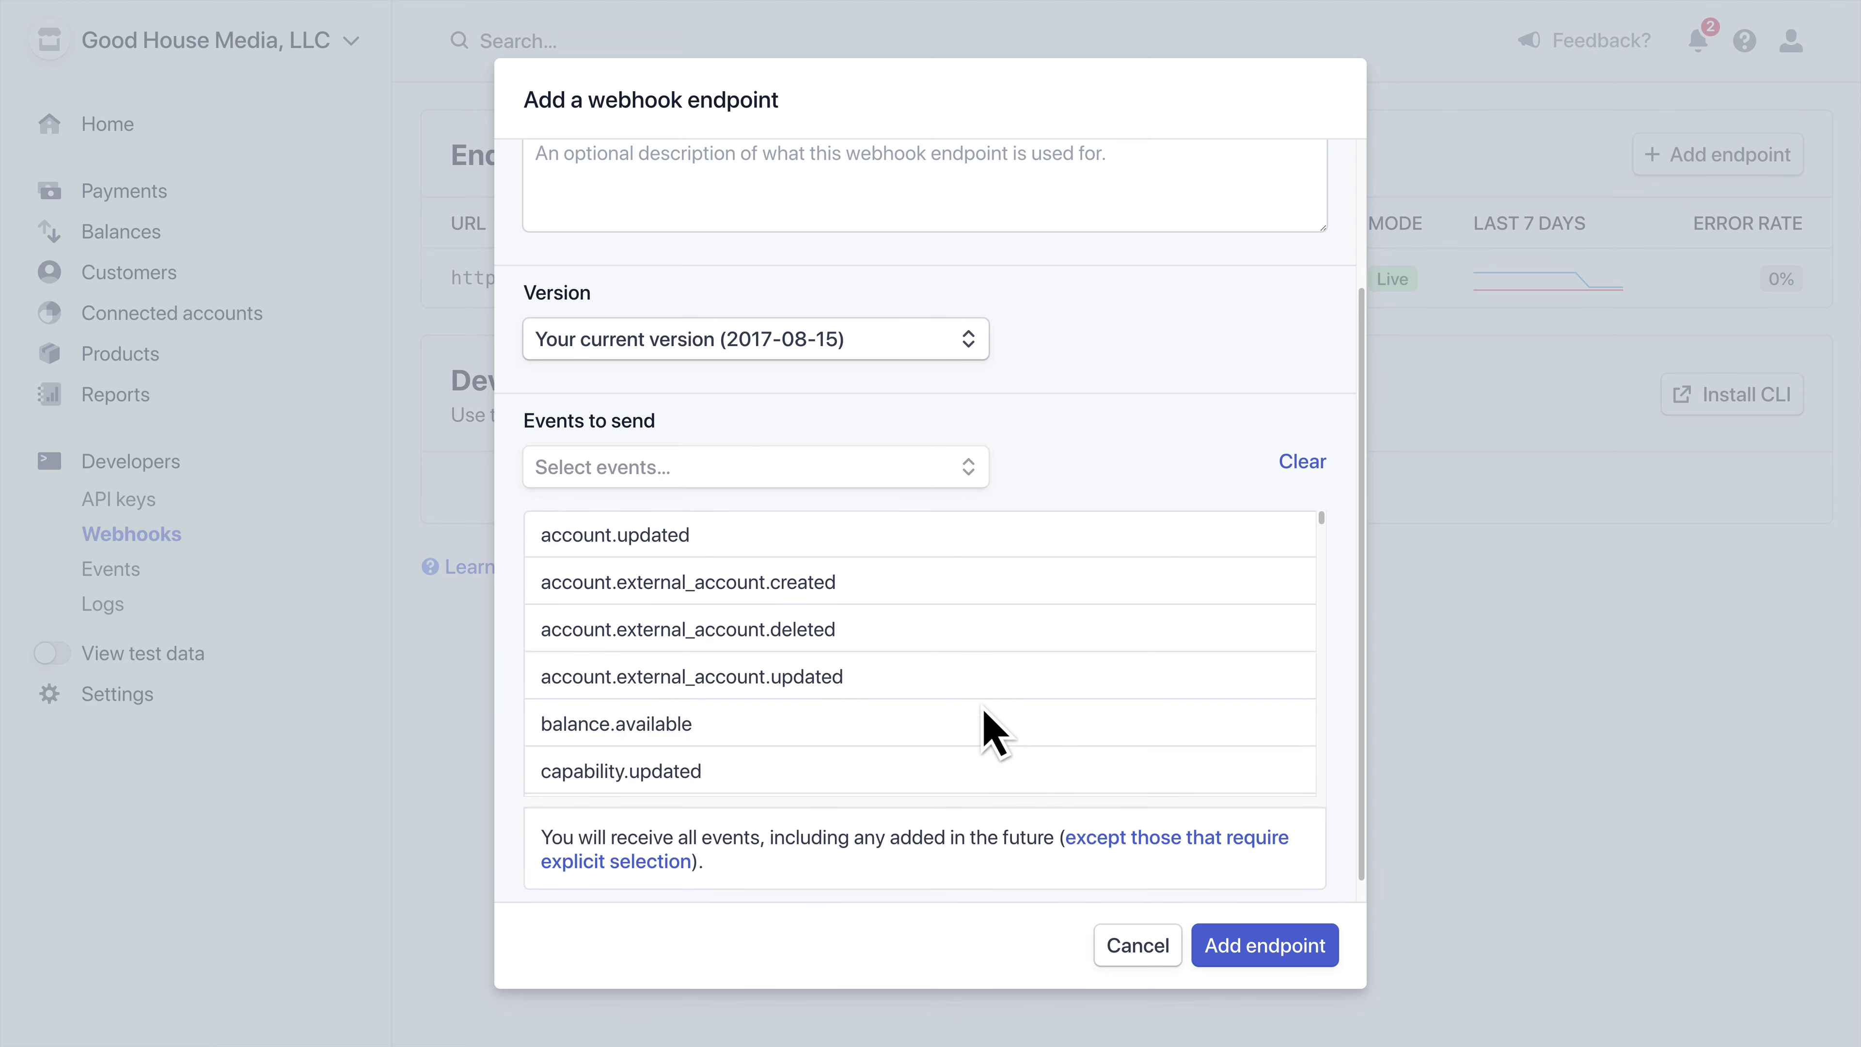
click(1292, 953)
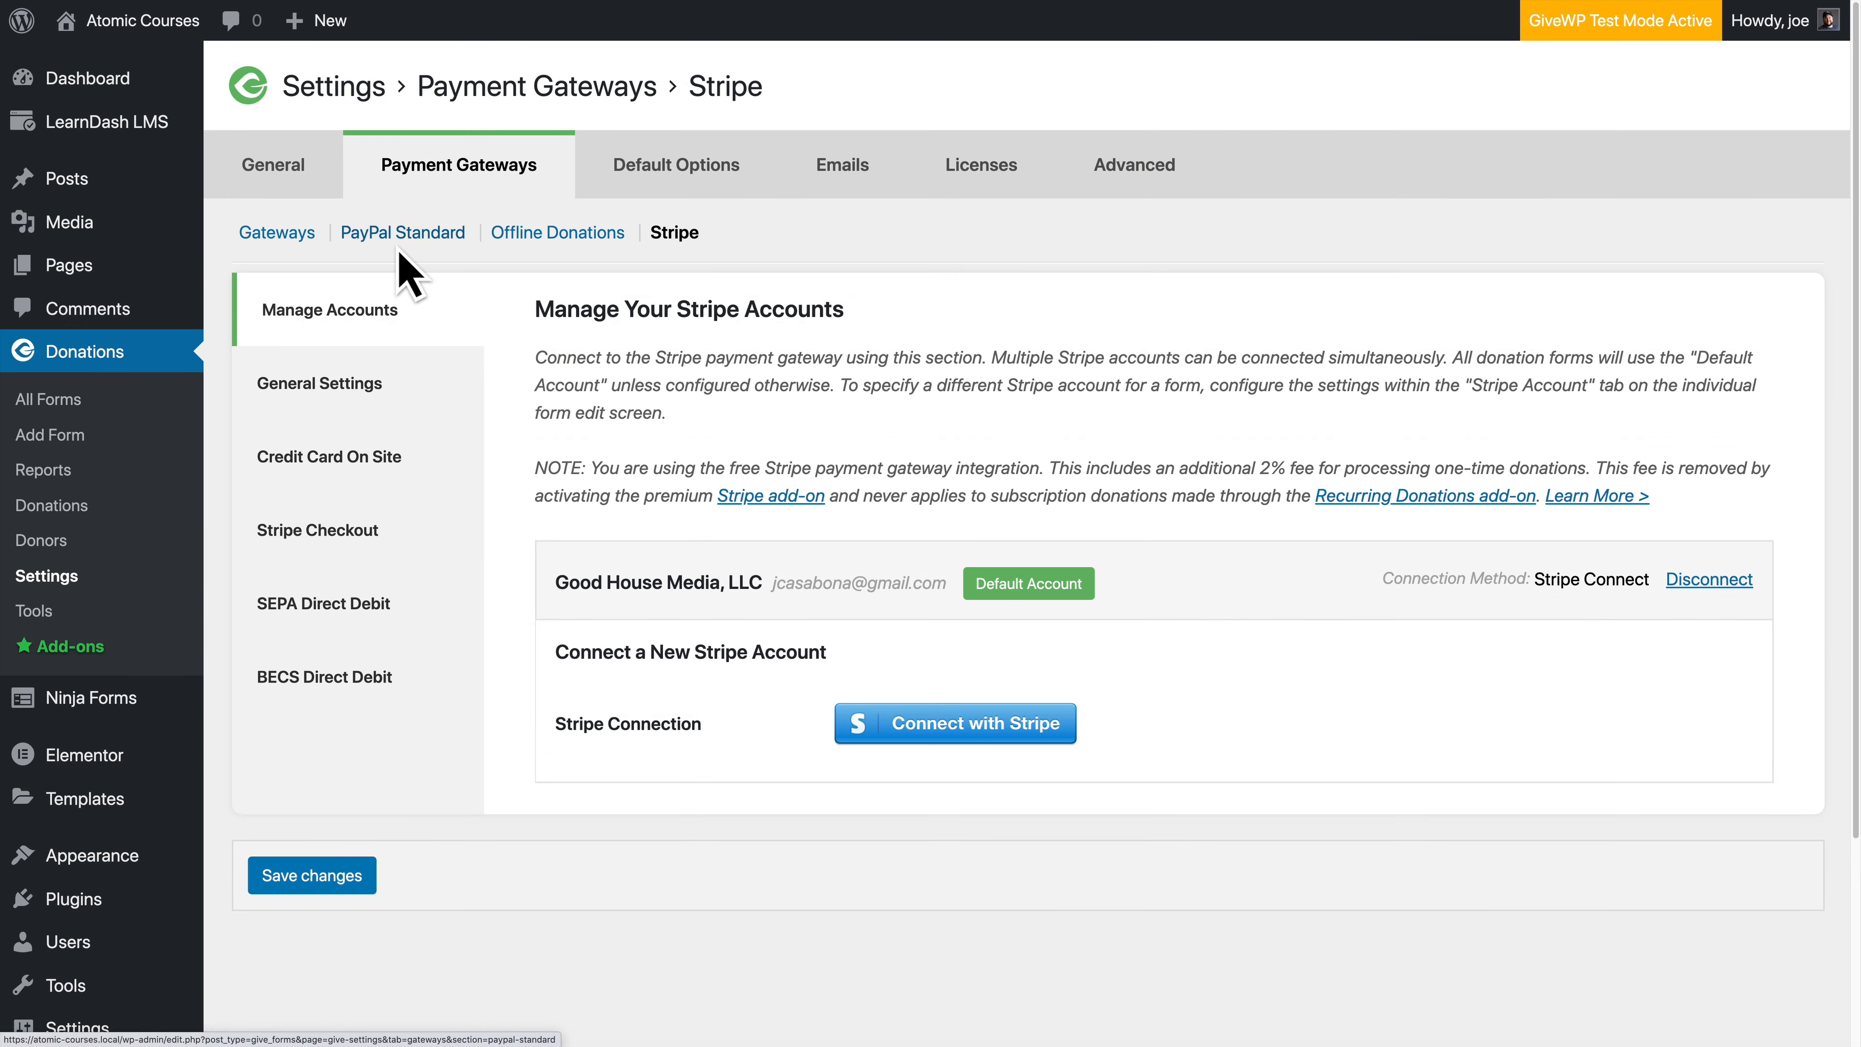
Step: Open the PayPal Standard settings in GiveWP and enter the PayPal account's email address
click(402, 233)
click(582, 311)
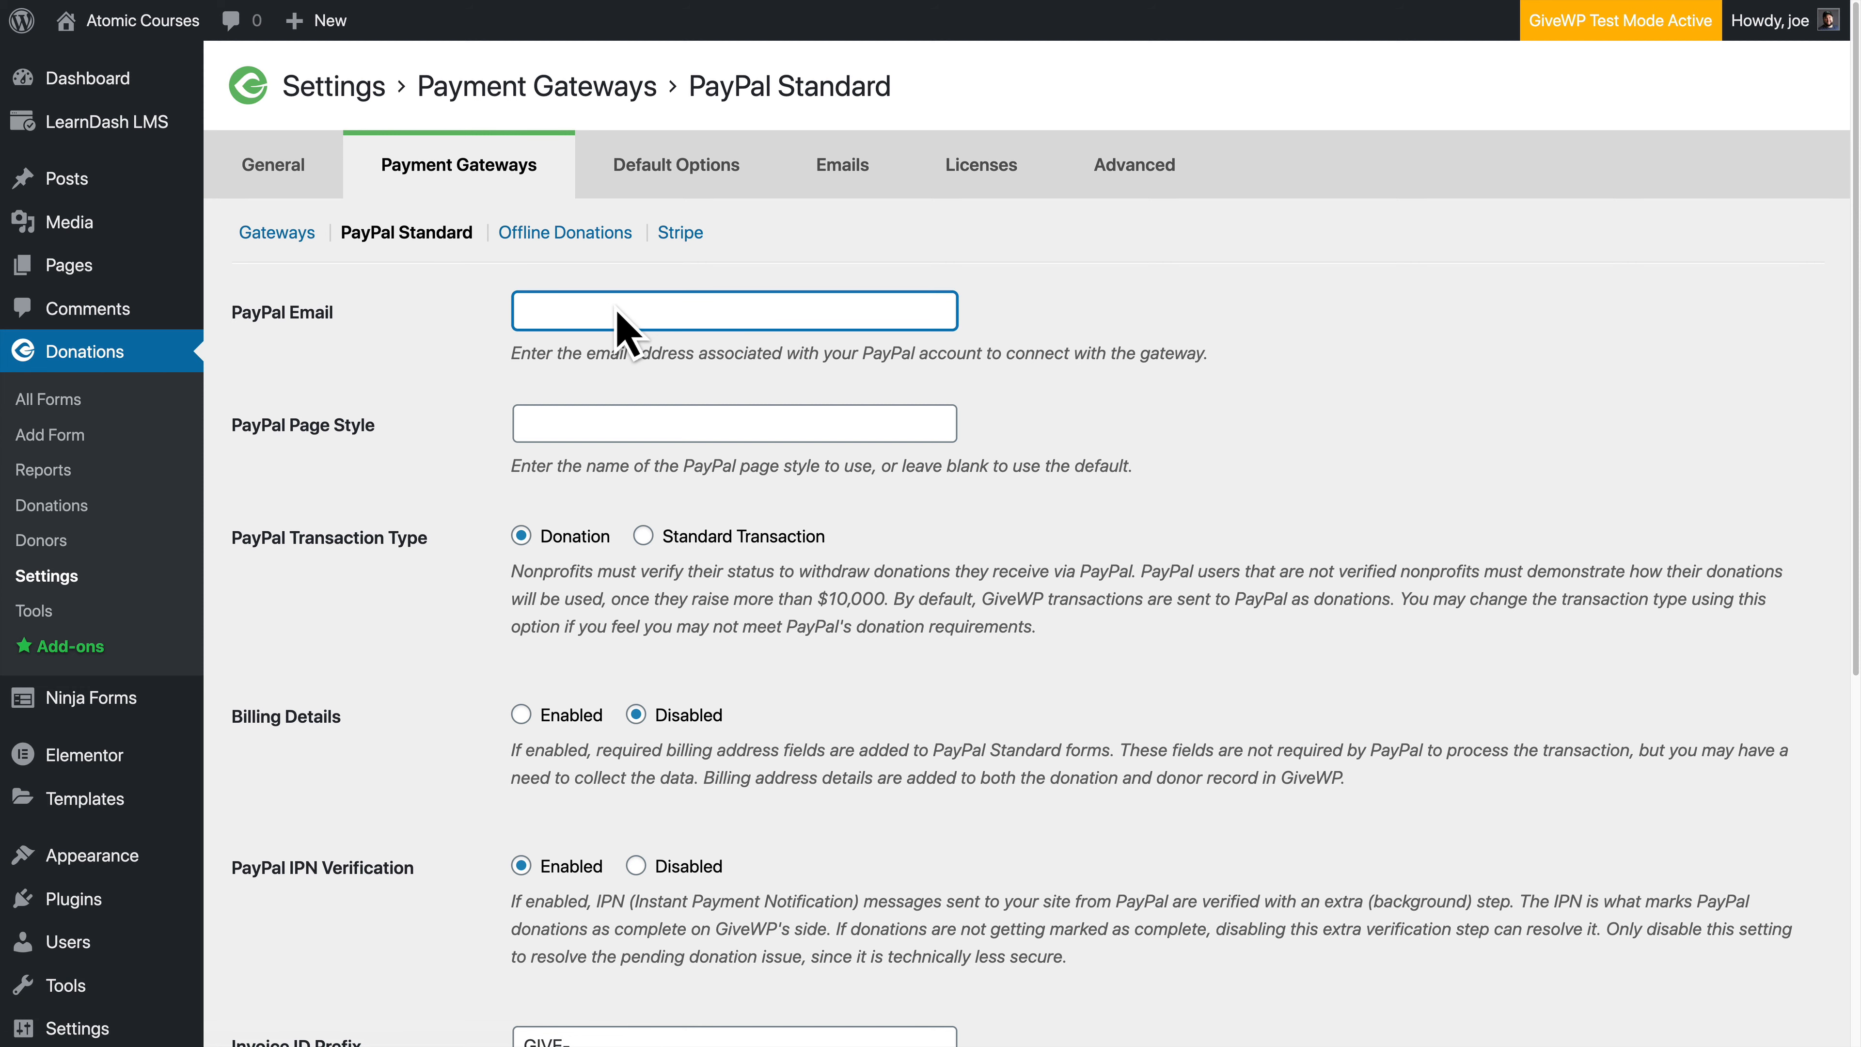
text(e)
key(ctrl+v)
Step: Set the PayPal Transaction Type to Standard Transaction and save the PayPal Standard settings
scroll(478, 663, down, 1)
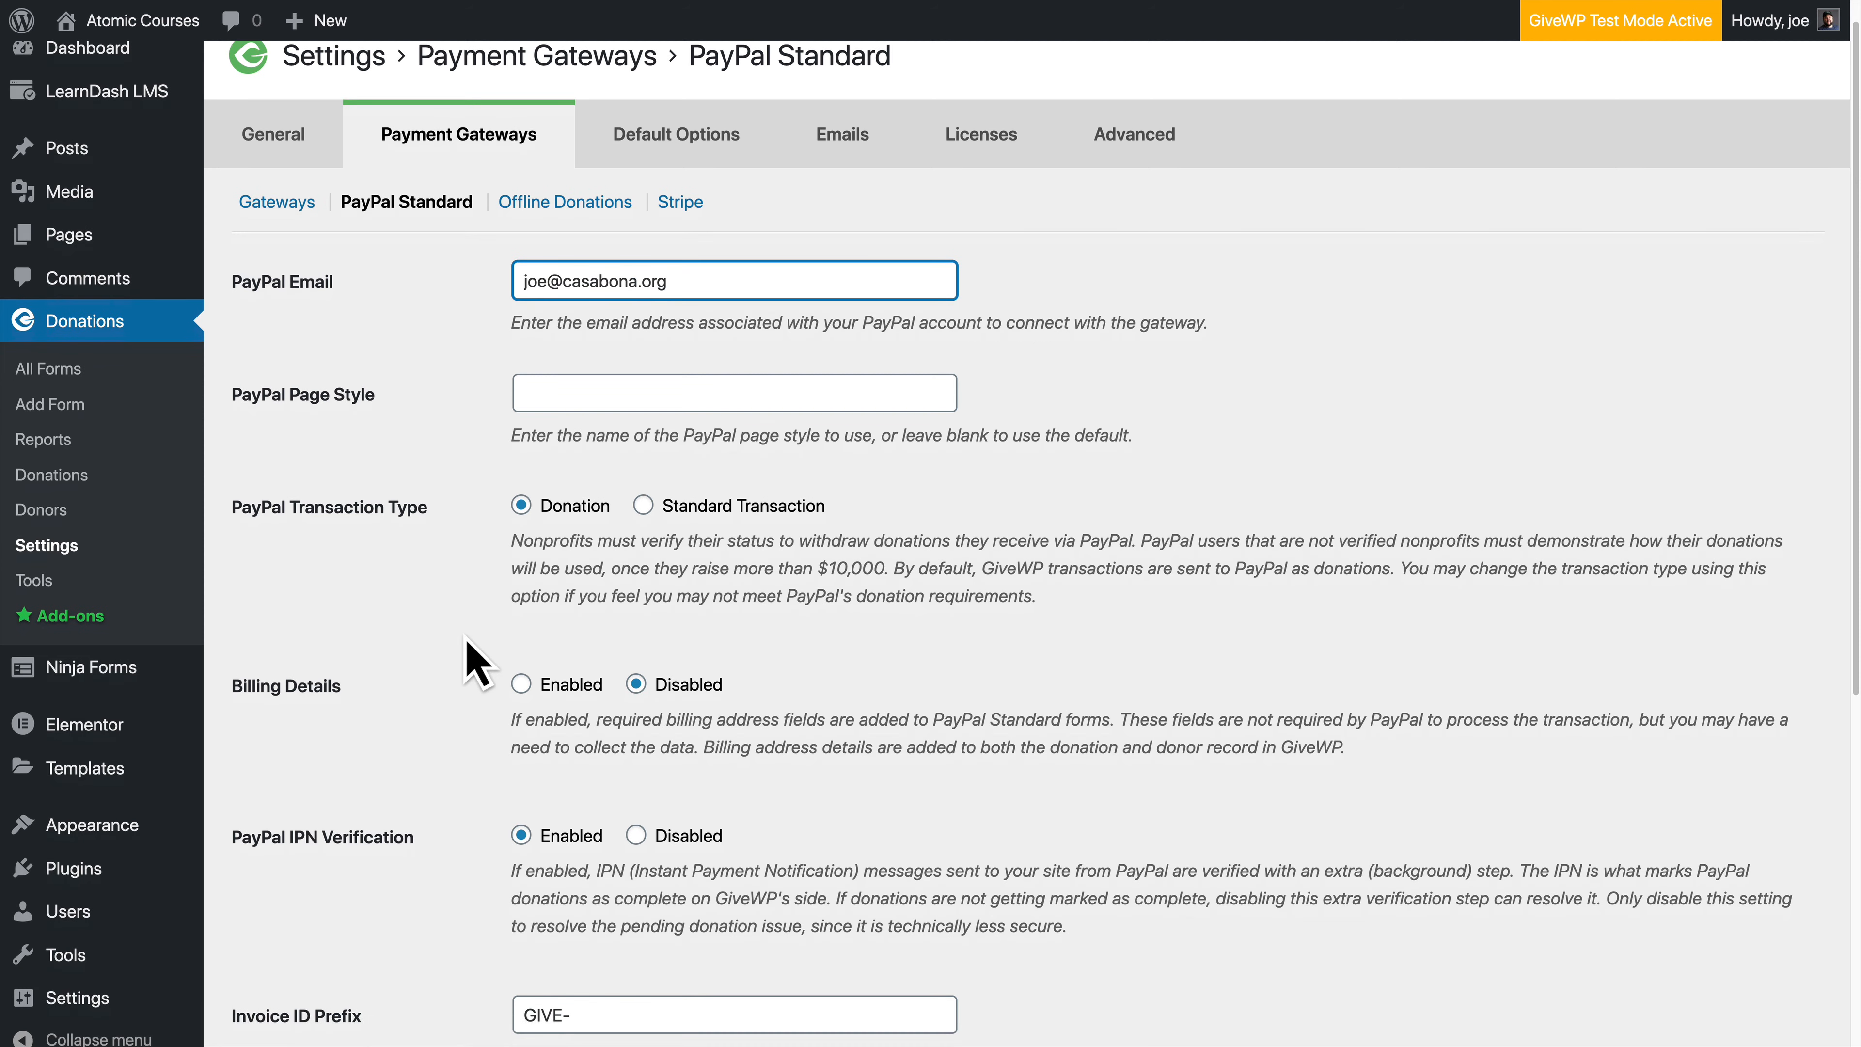
scroll(821, 664, down, 1)
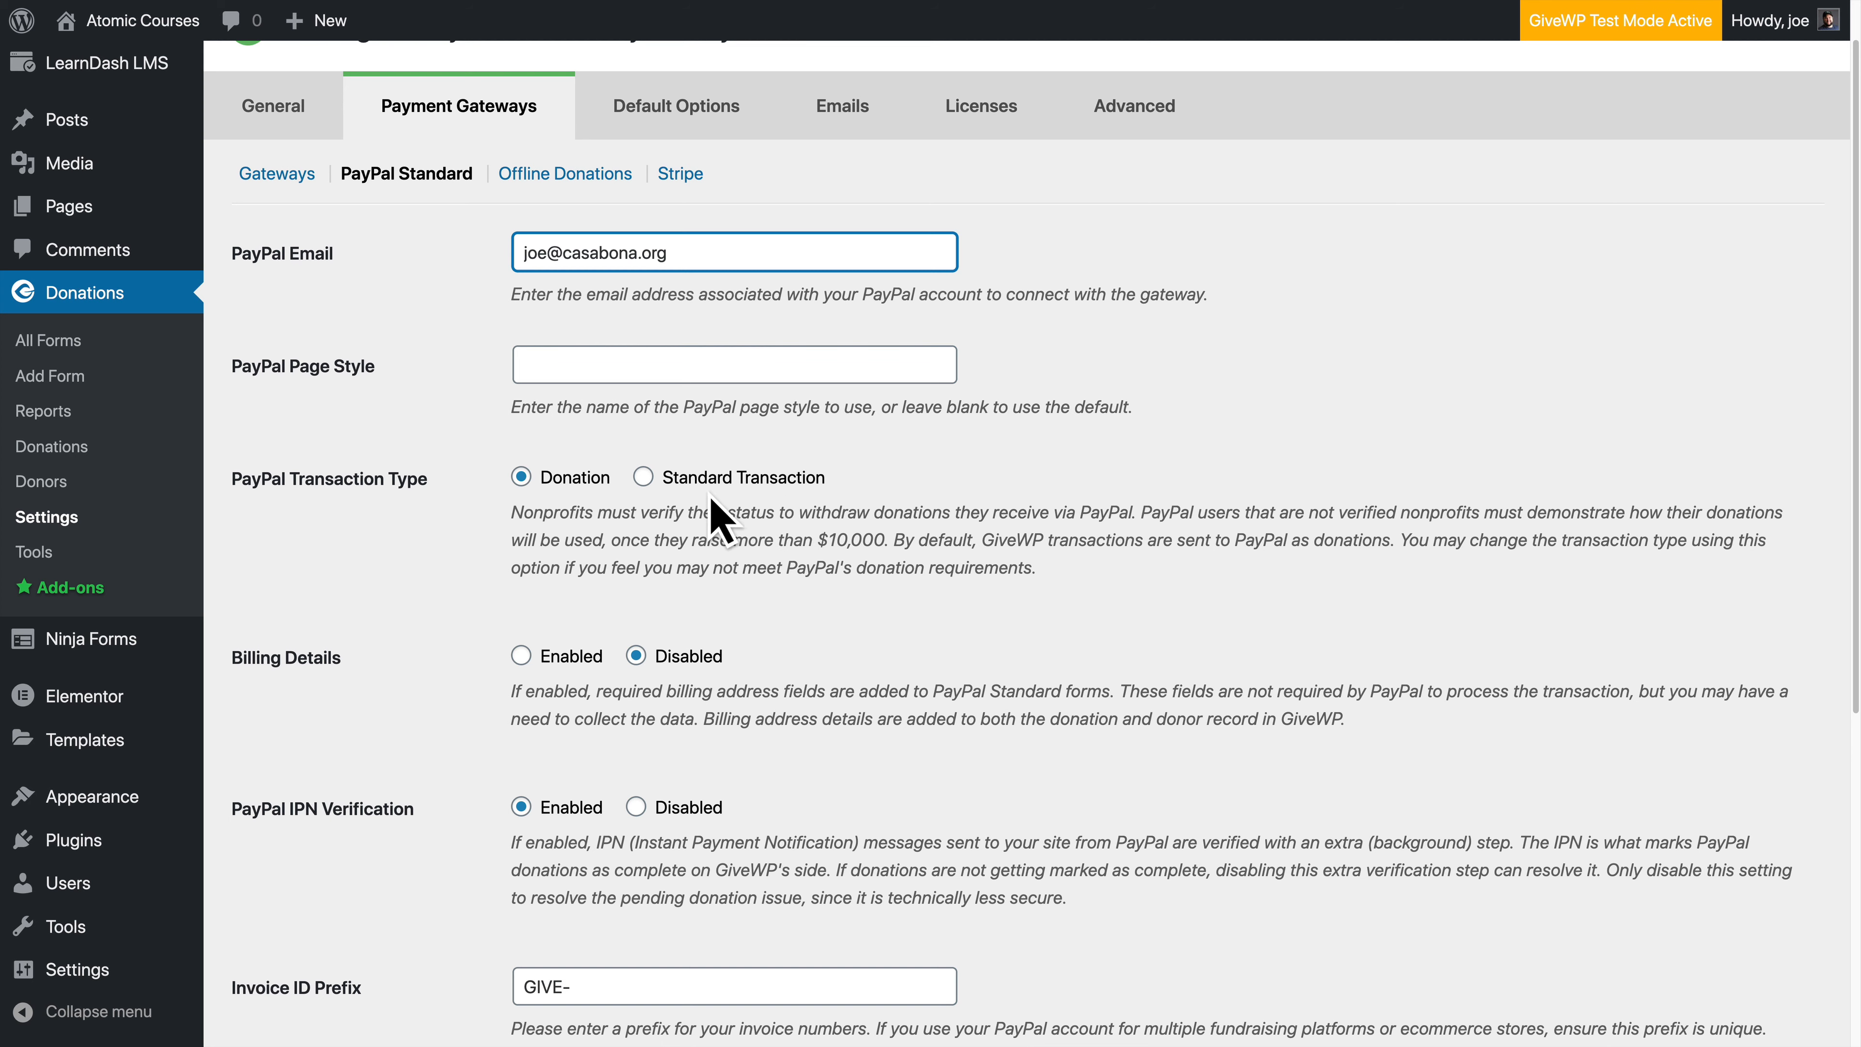
click(645, 481)
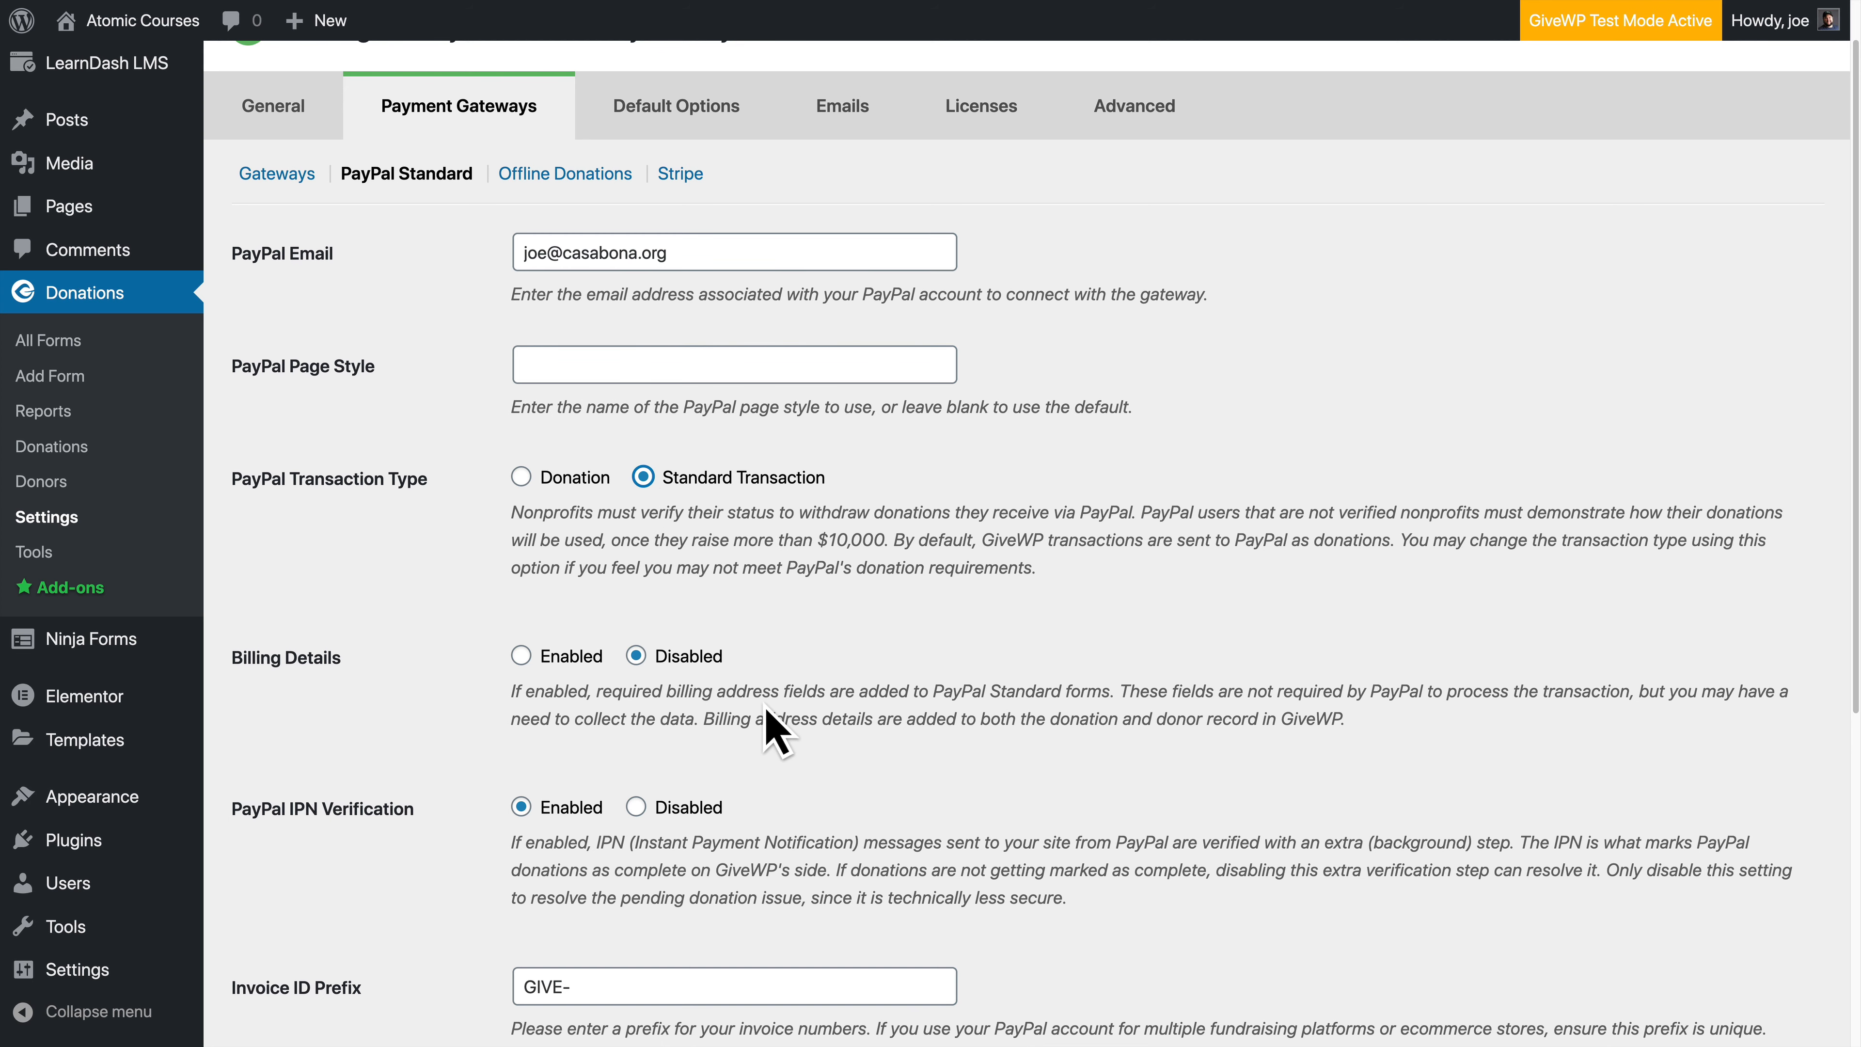
scroll(765, 725, down, 1)
scroll(769, 729, down, 1)
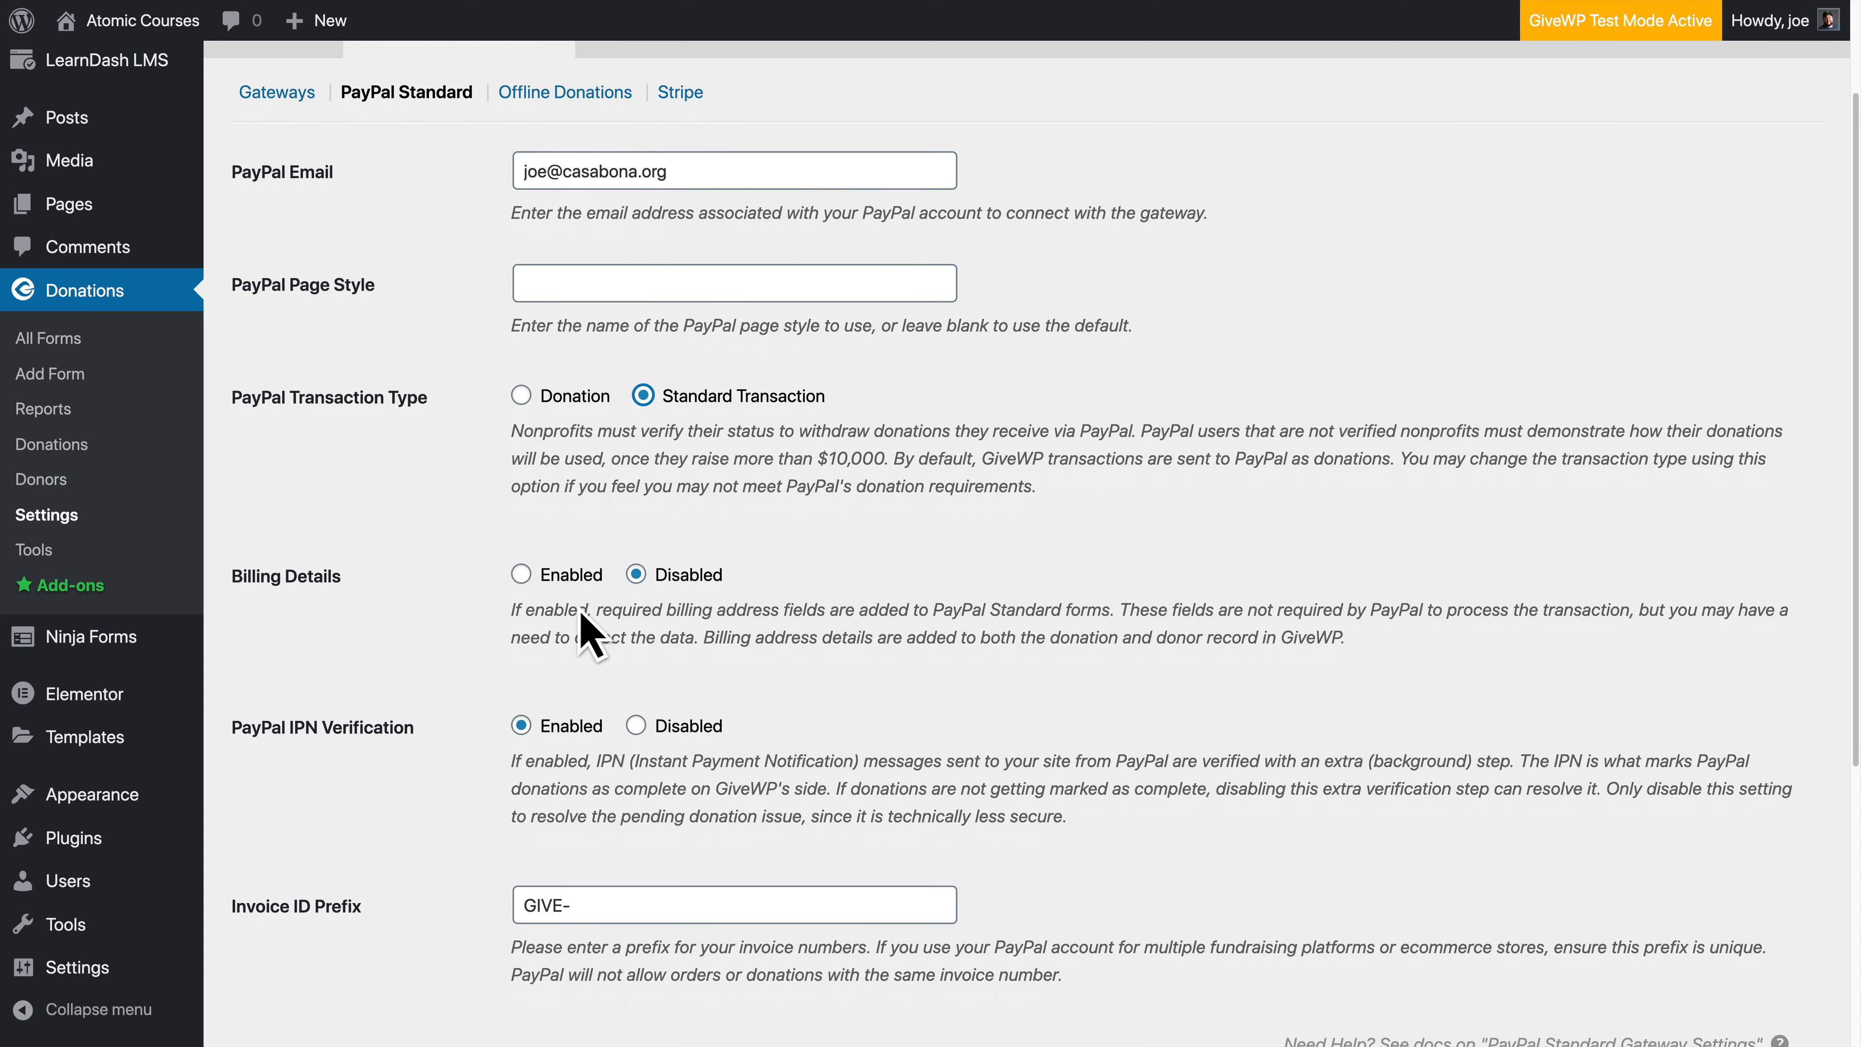
scroll(615, 682, down, 2)
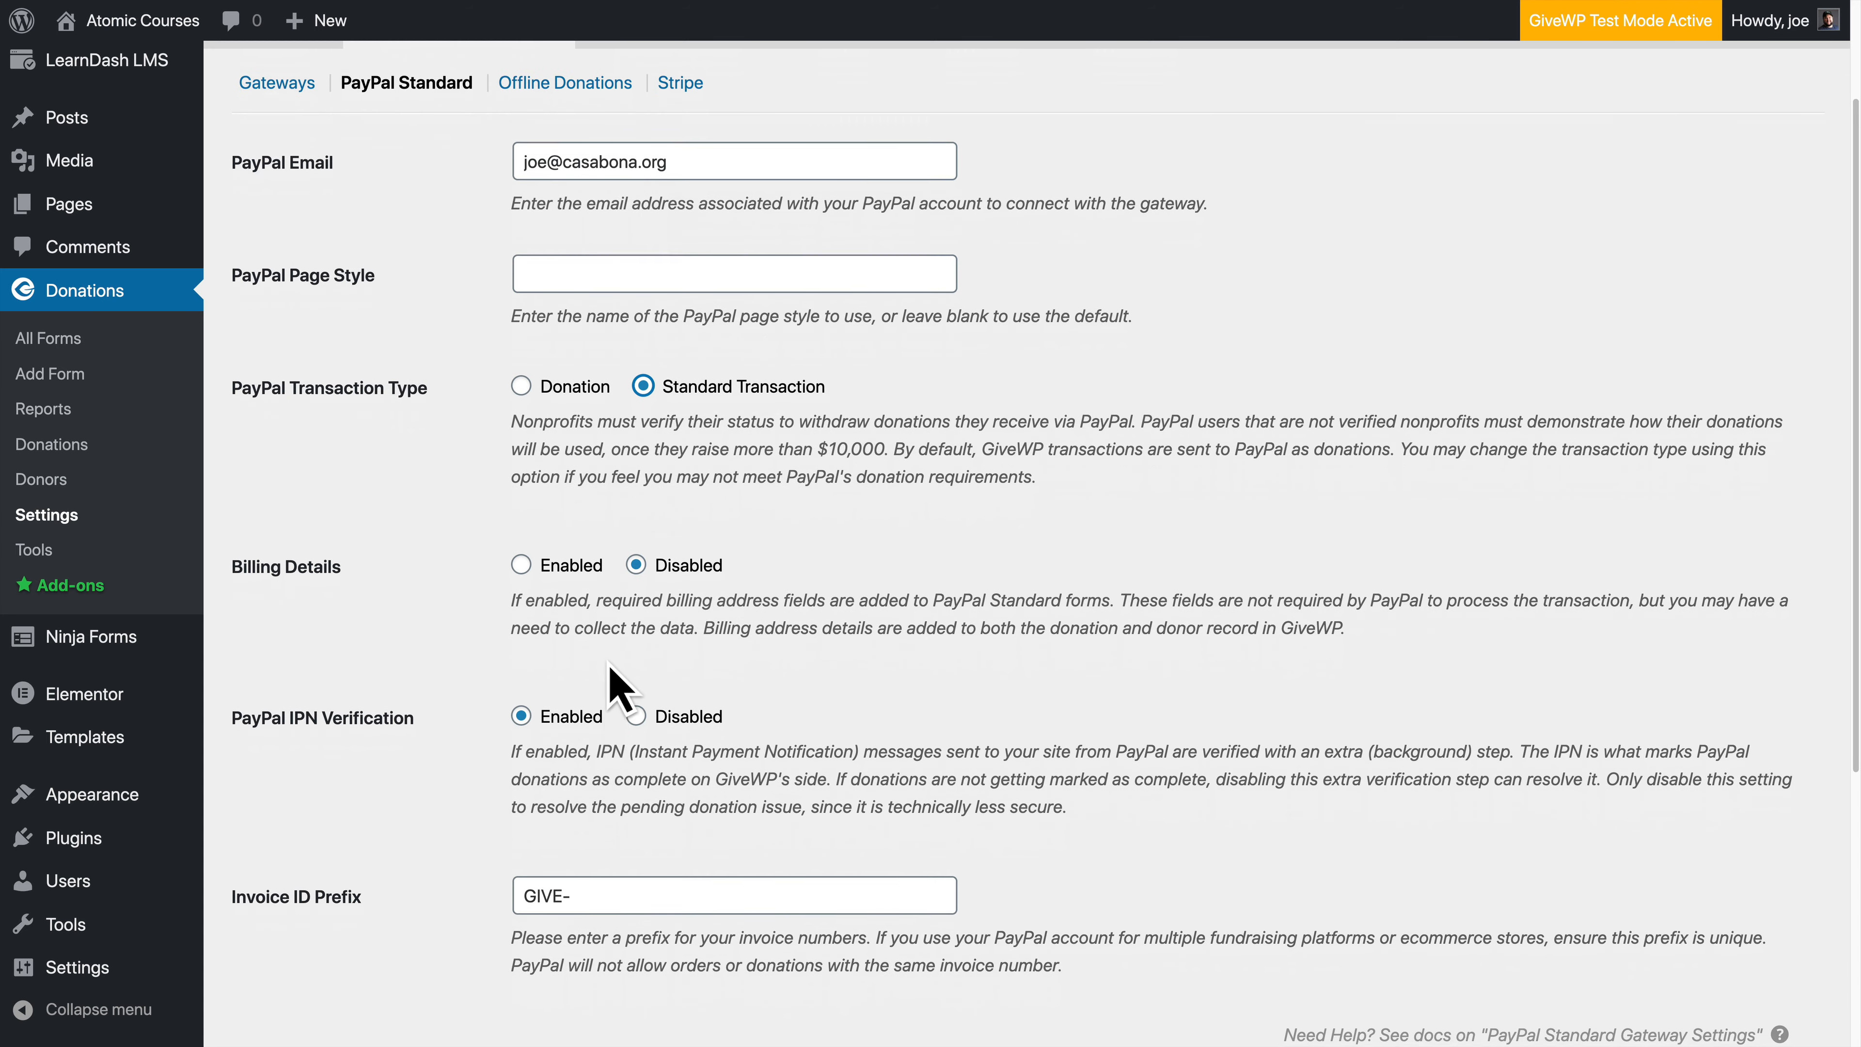
scroll(726, 799, down, 5)
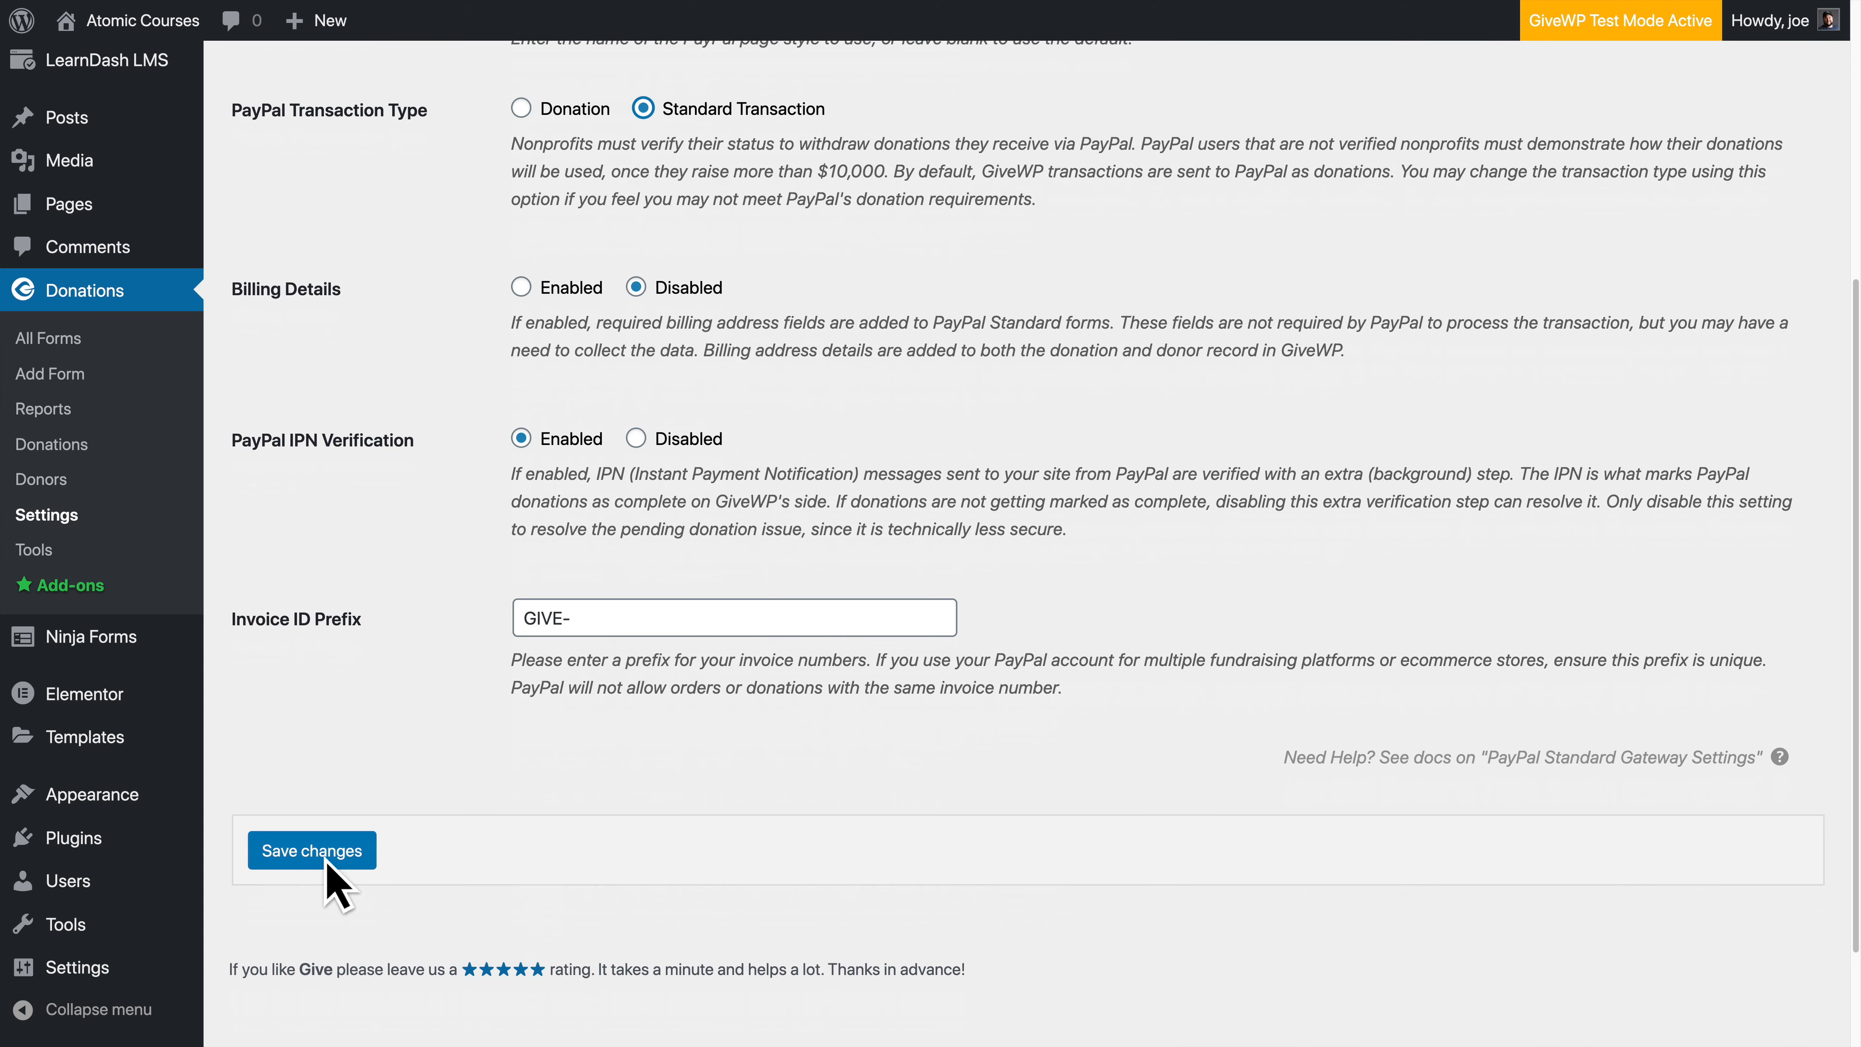
click(334, 861)
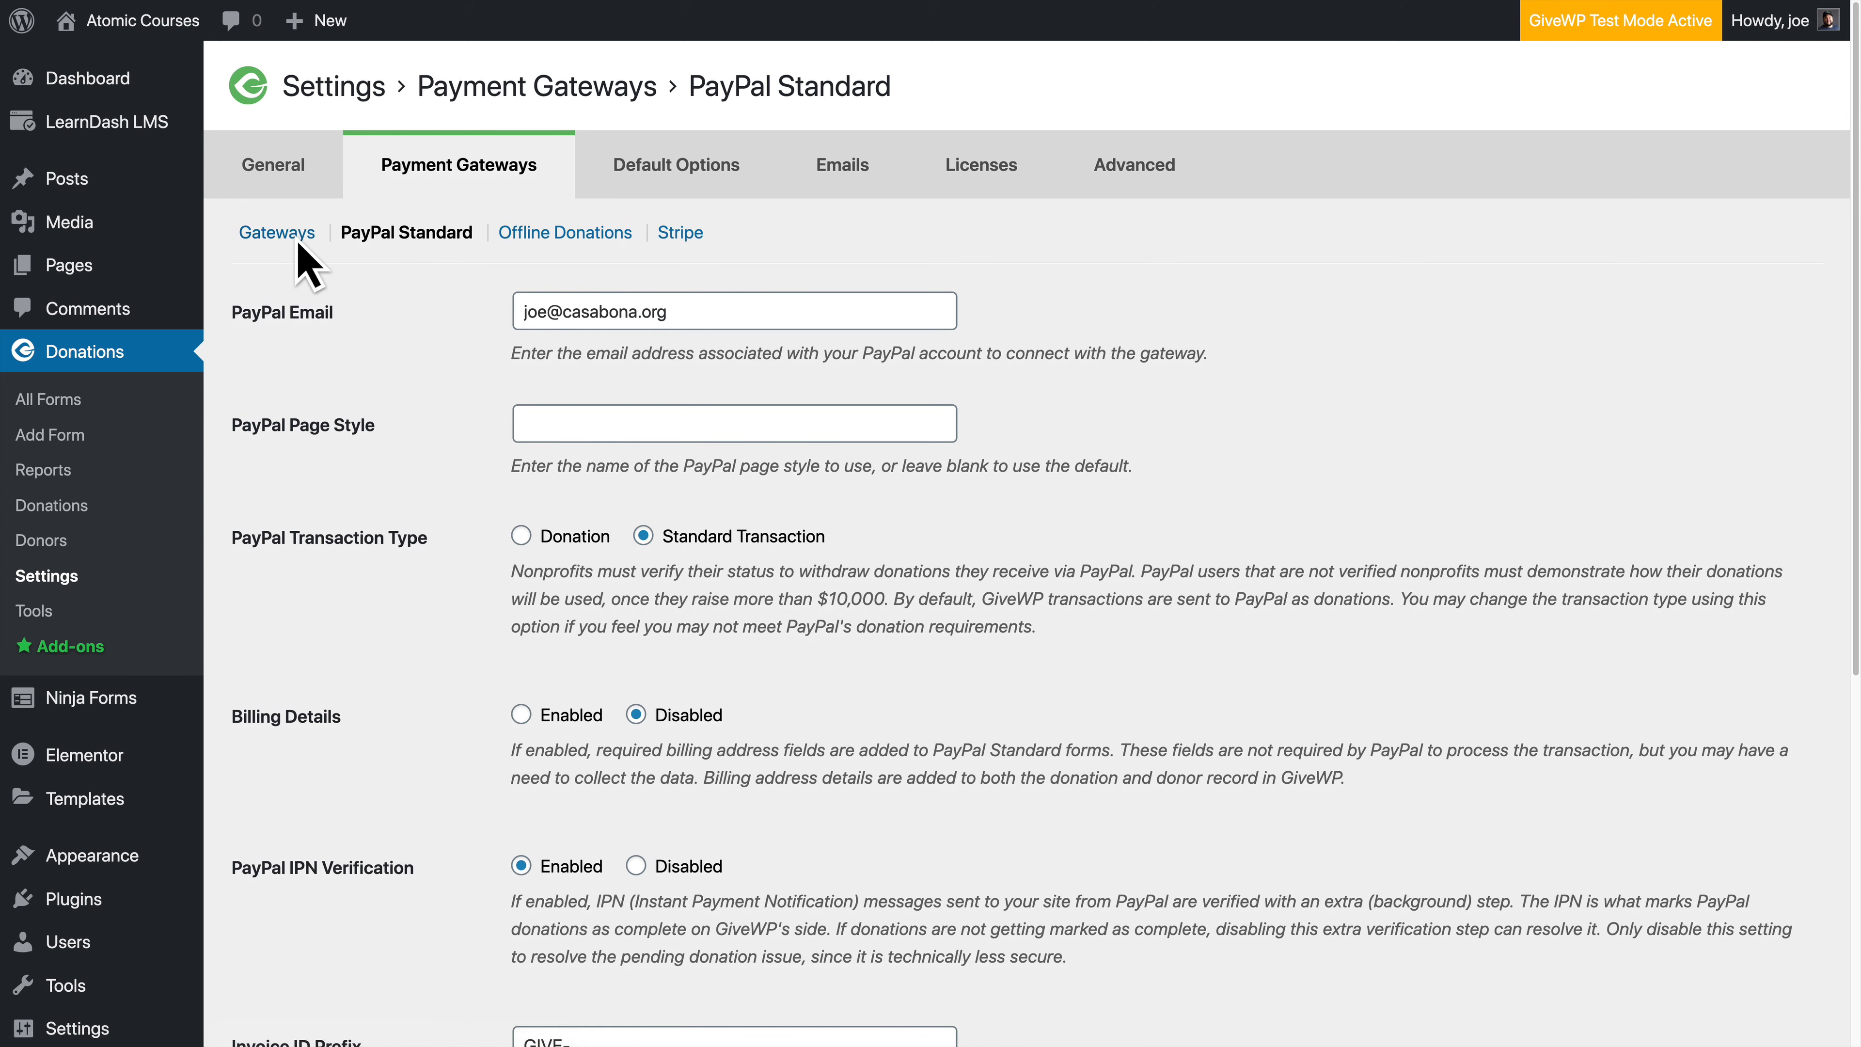
Step: Open the Gateways settings and review the test mode and enabled payment gateways
click(297, 243)
scroll(696, 689, down, 1)
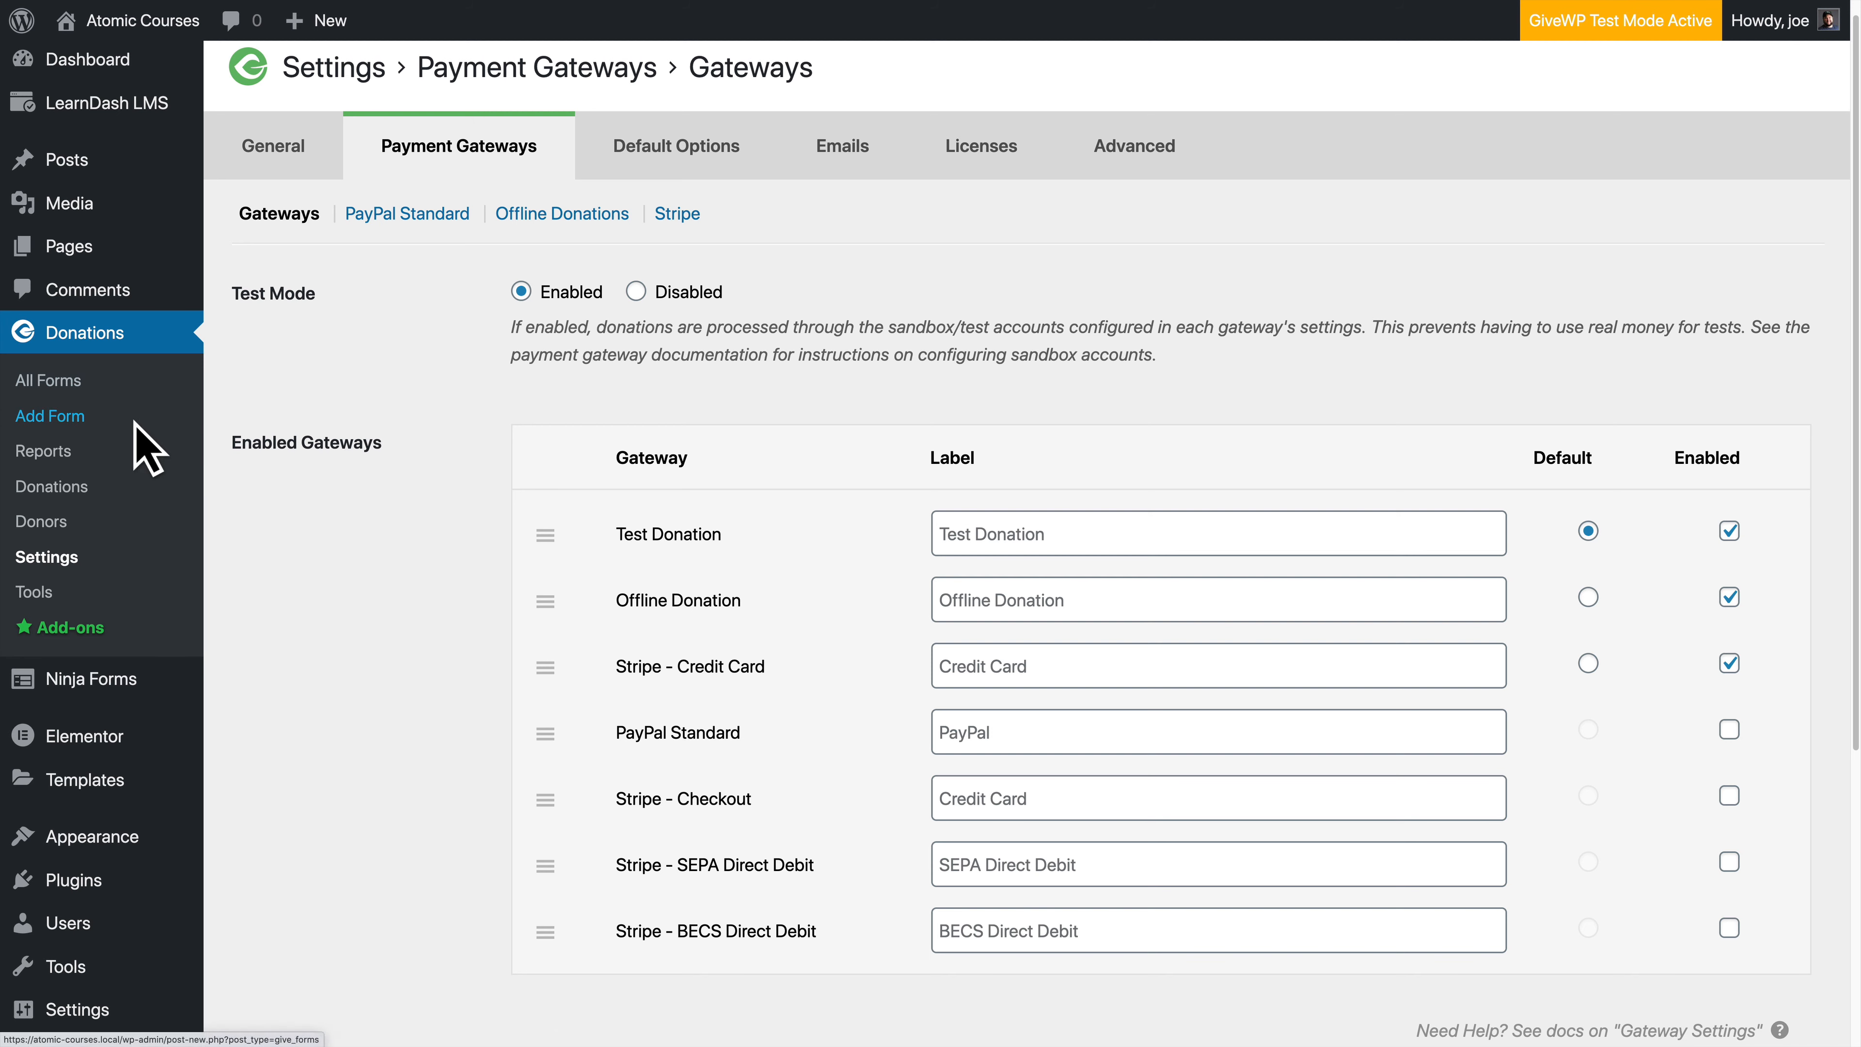
Step: Start a new donation form and activate the Multi-Step Donation Form template for it
click(50, 416)
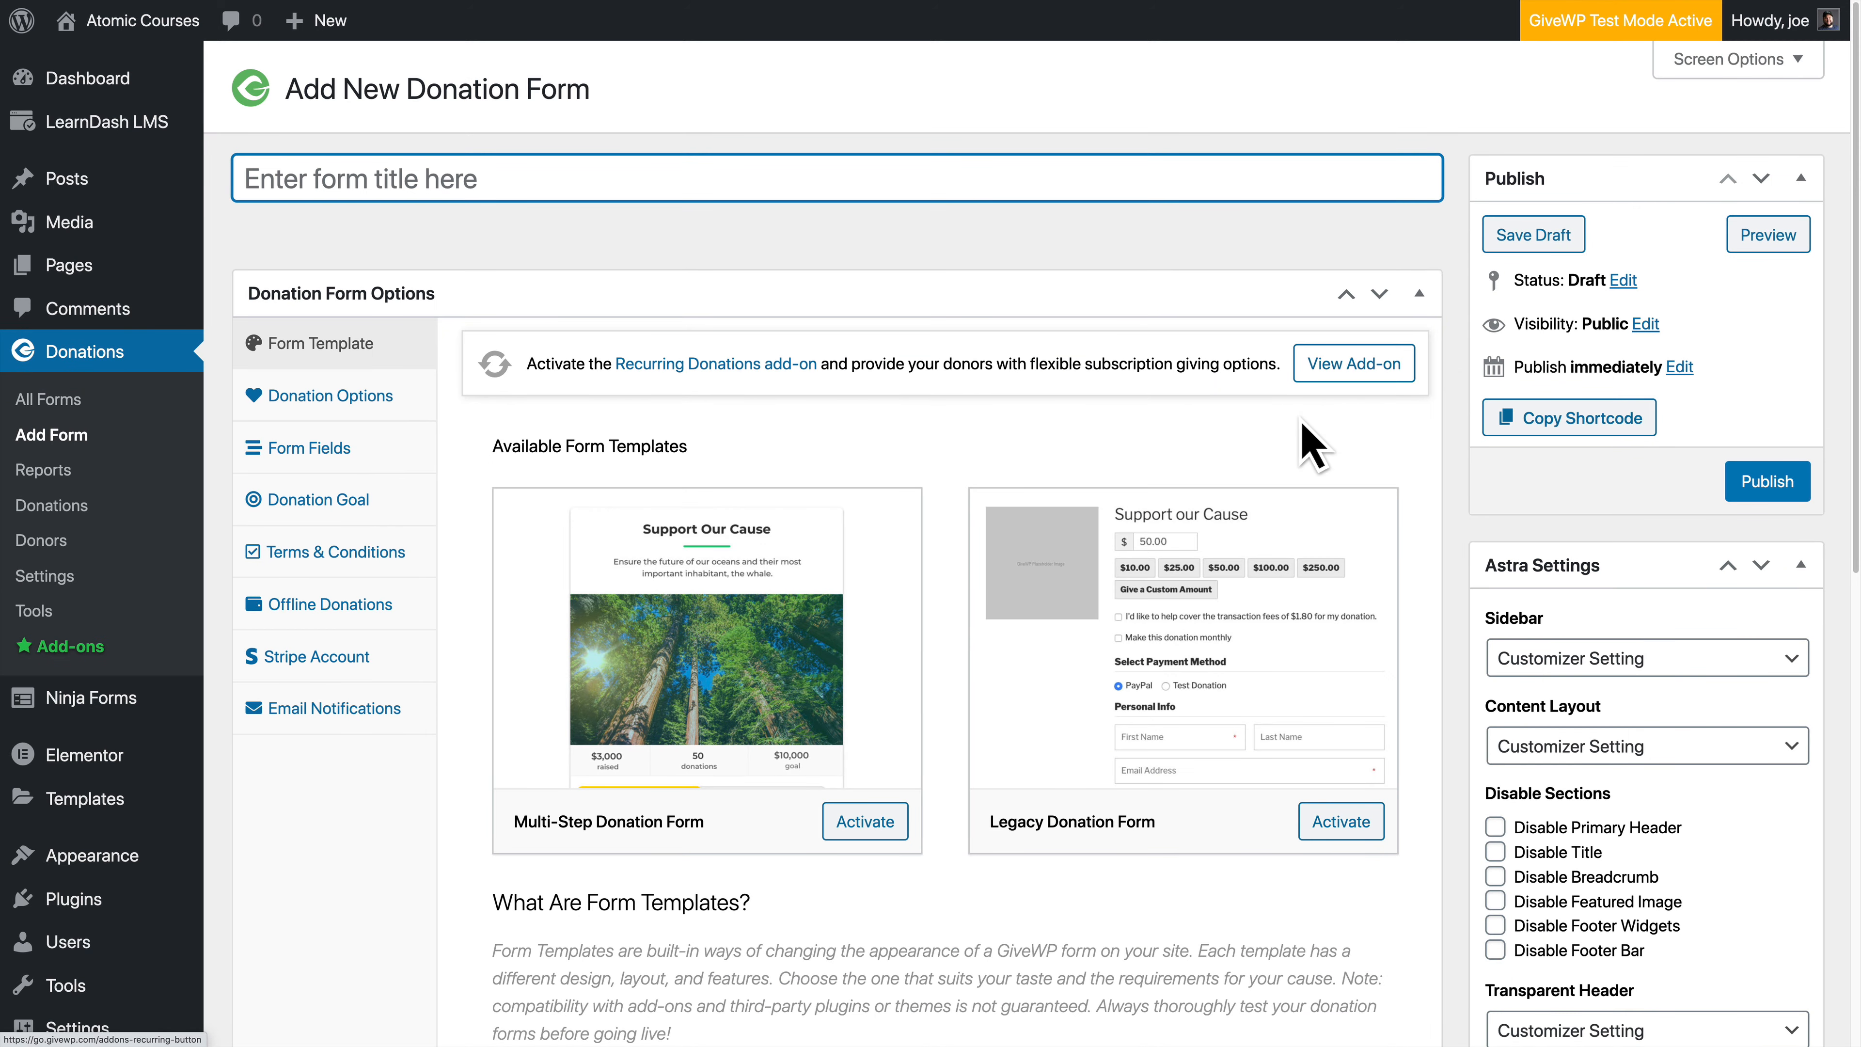
scroll(773, 532, down, 1)
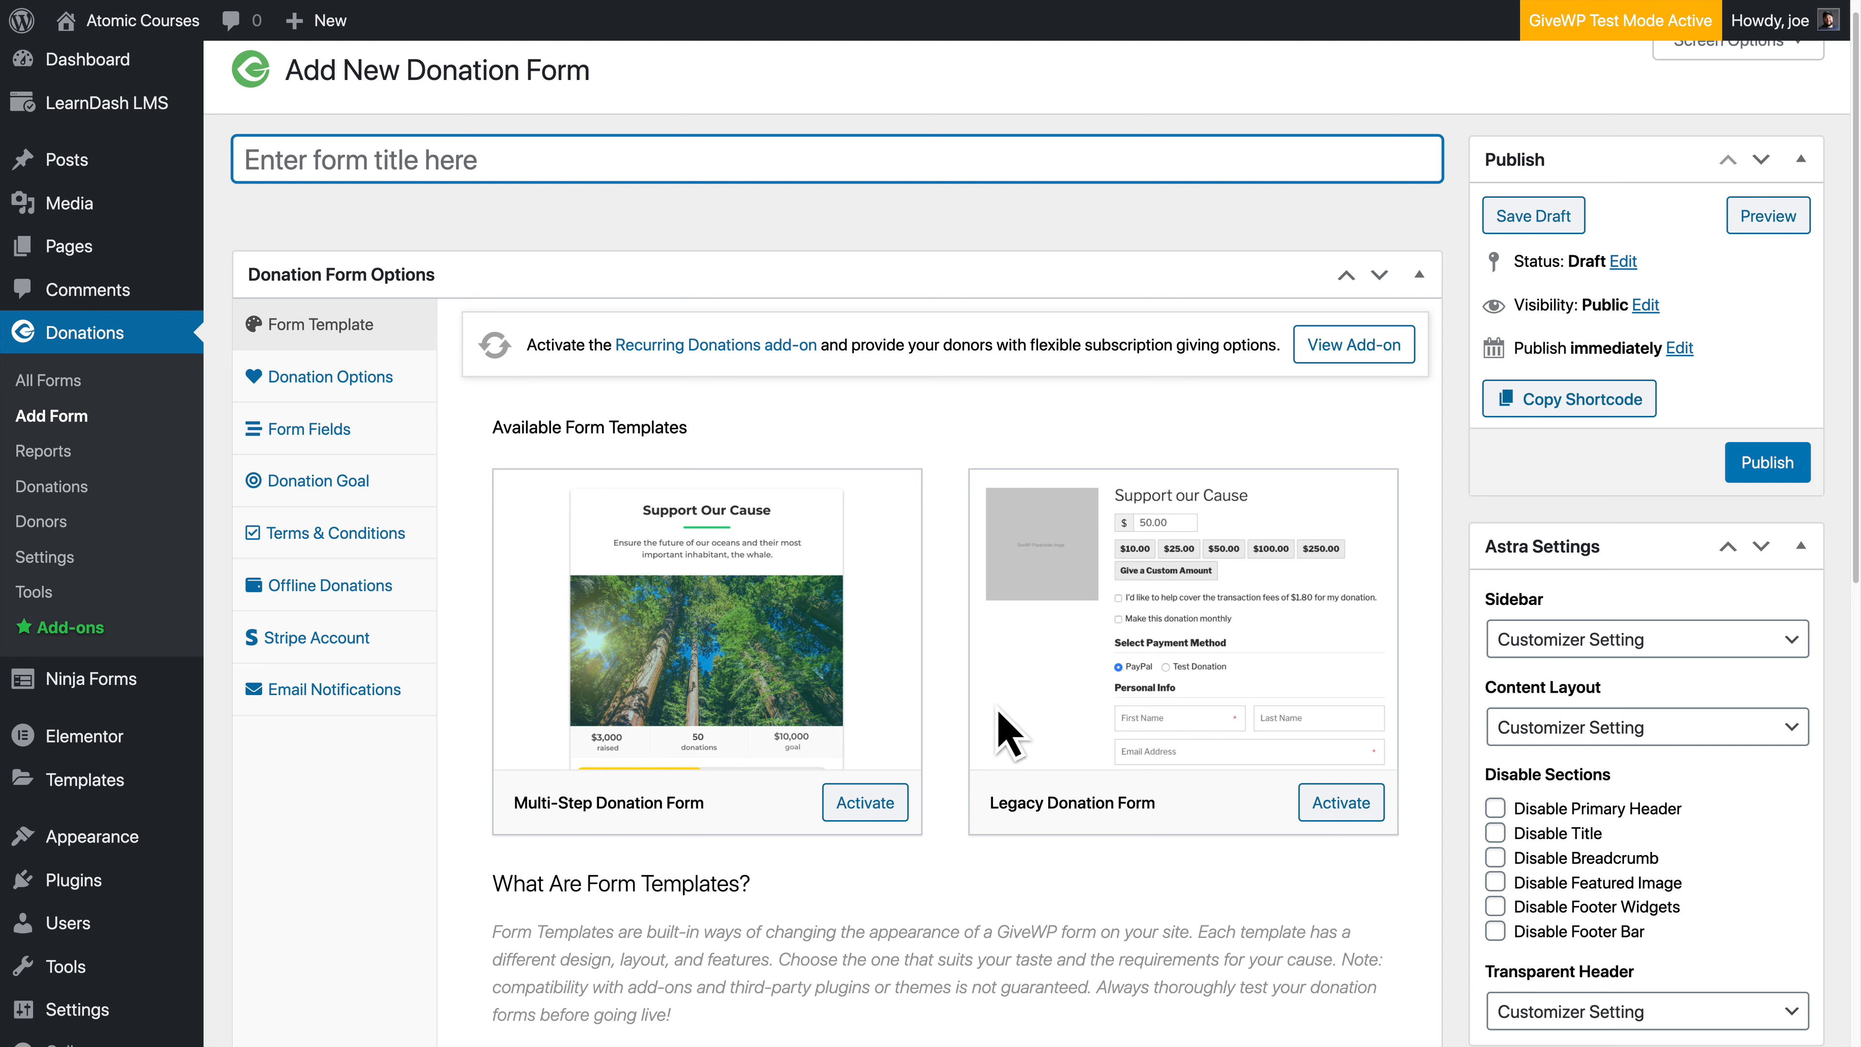
click(879, 821)
scroll(925, 733, down, 2)
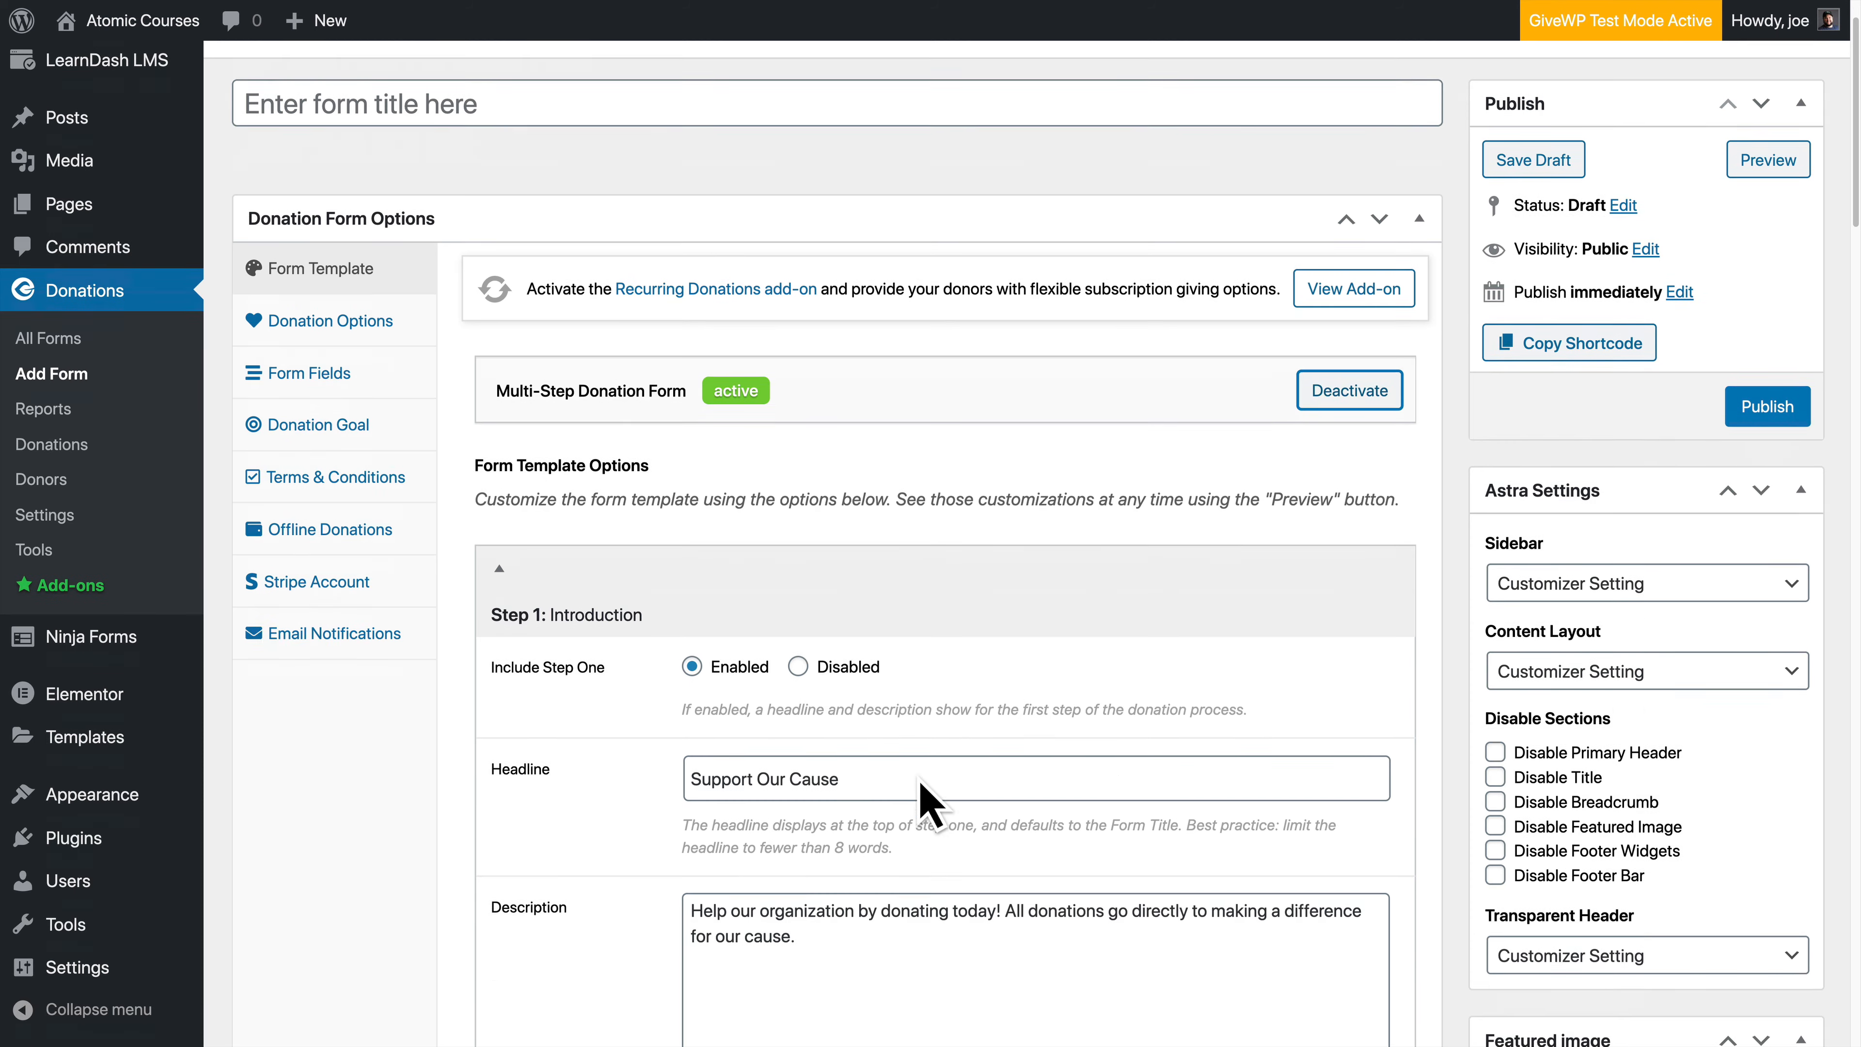
scroll(931, 806, down, 3)
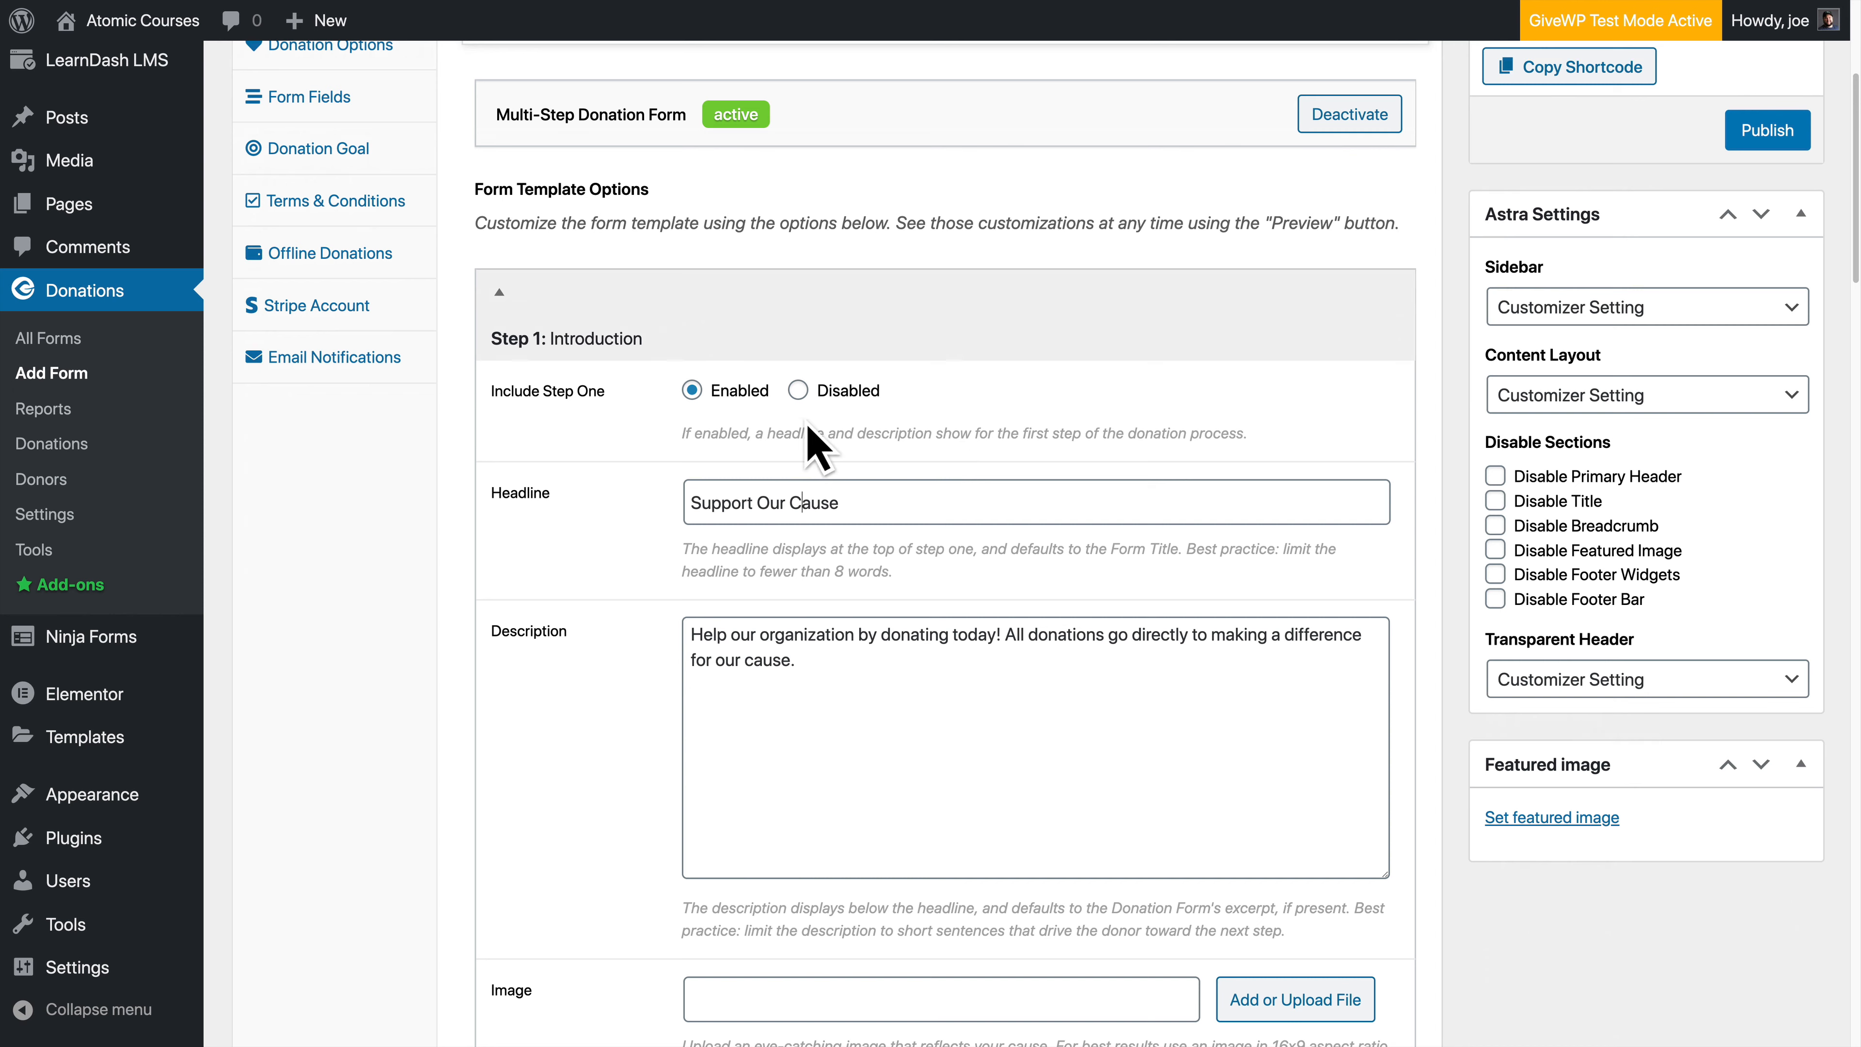
Step: Examine the Step 1 Introduction options of the form template, including the description and the primary color picker
scroll(696, 722, down, 1)
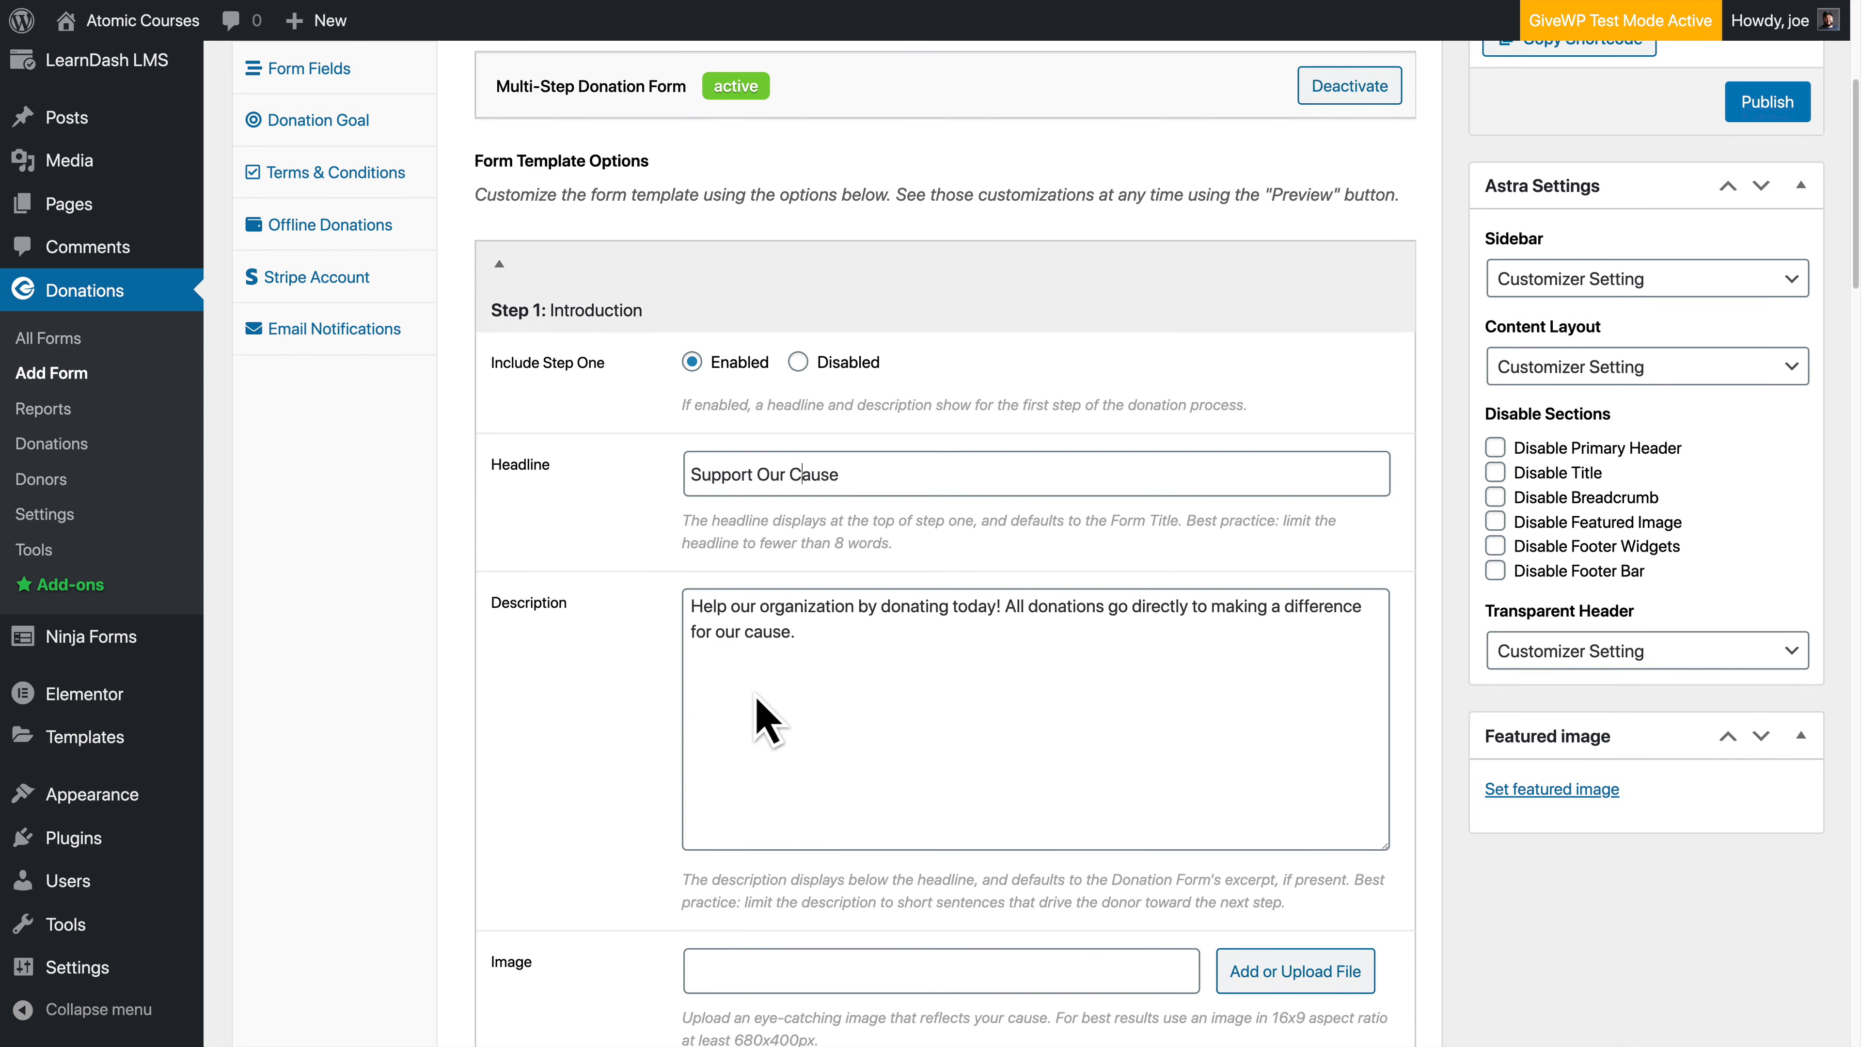
click(801, 689)
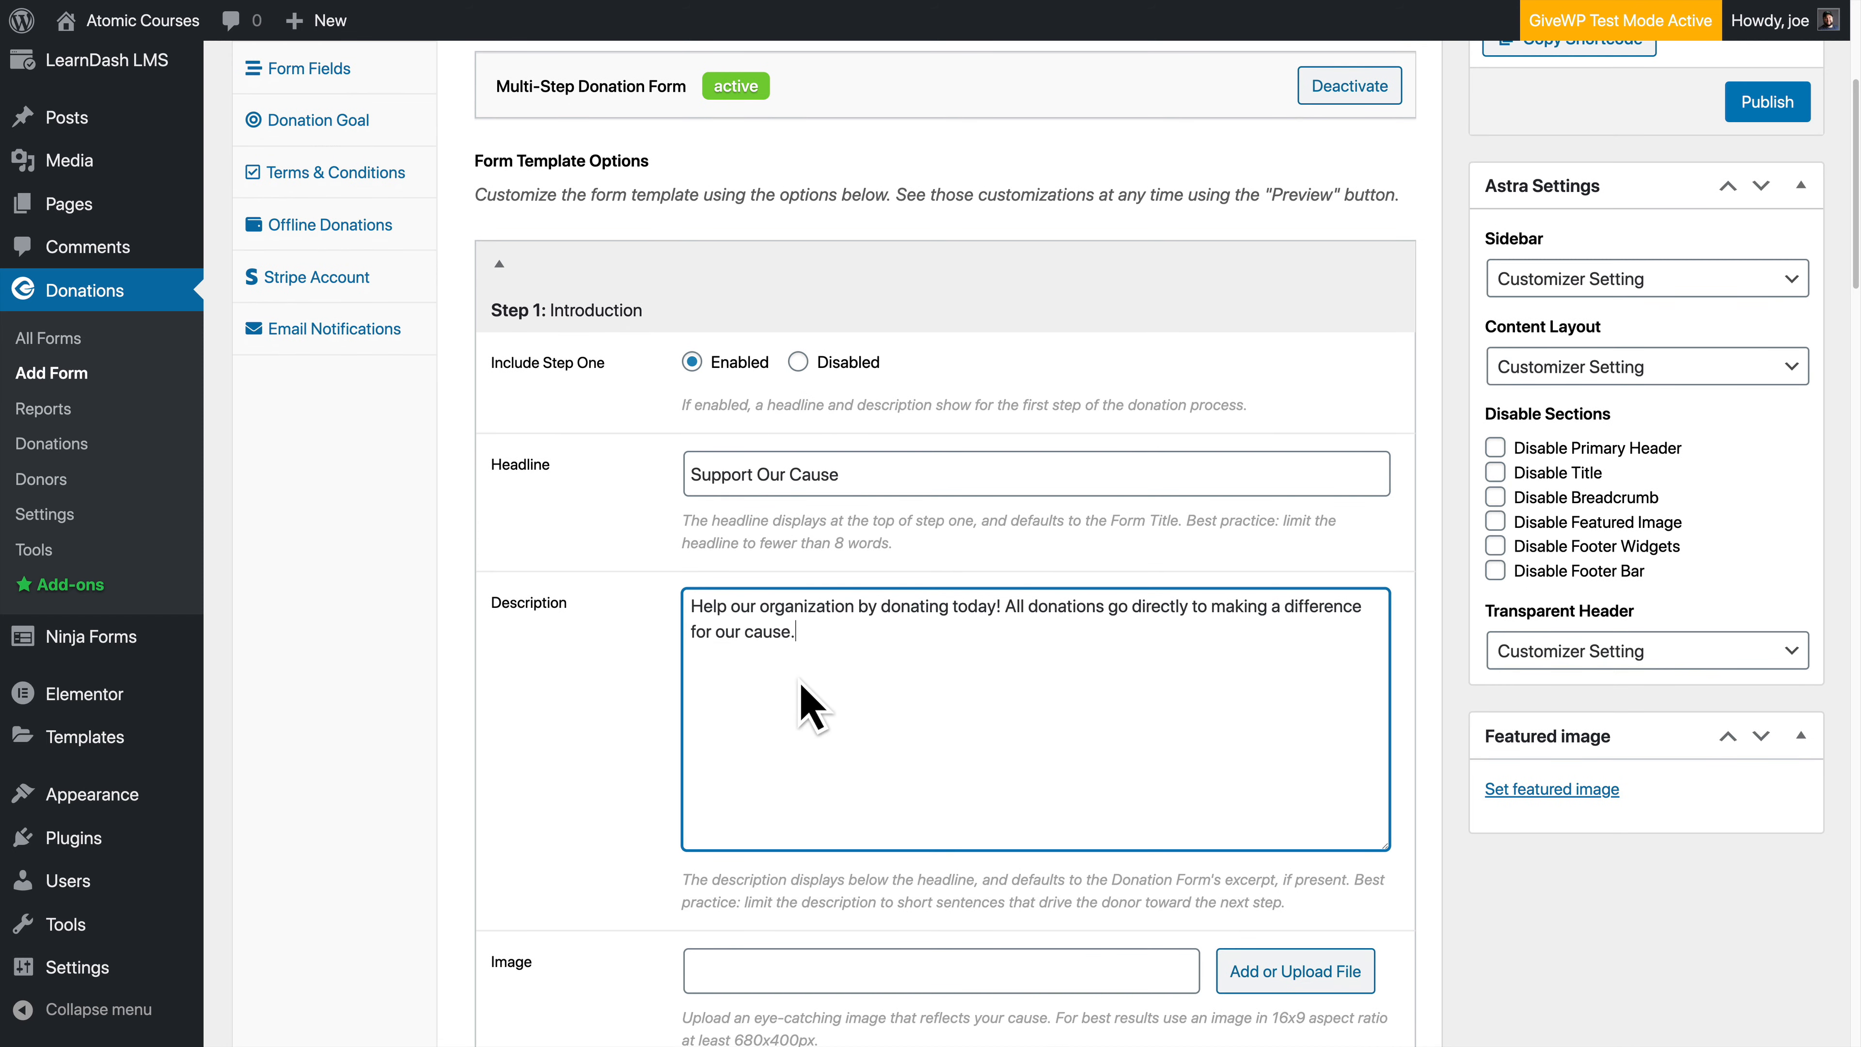
scroll(801, 689, down, 10)
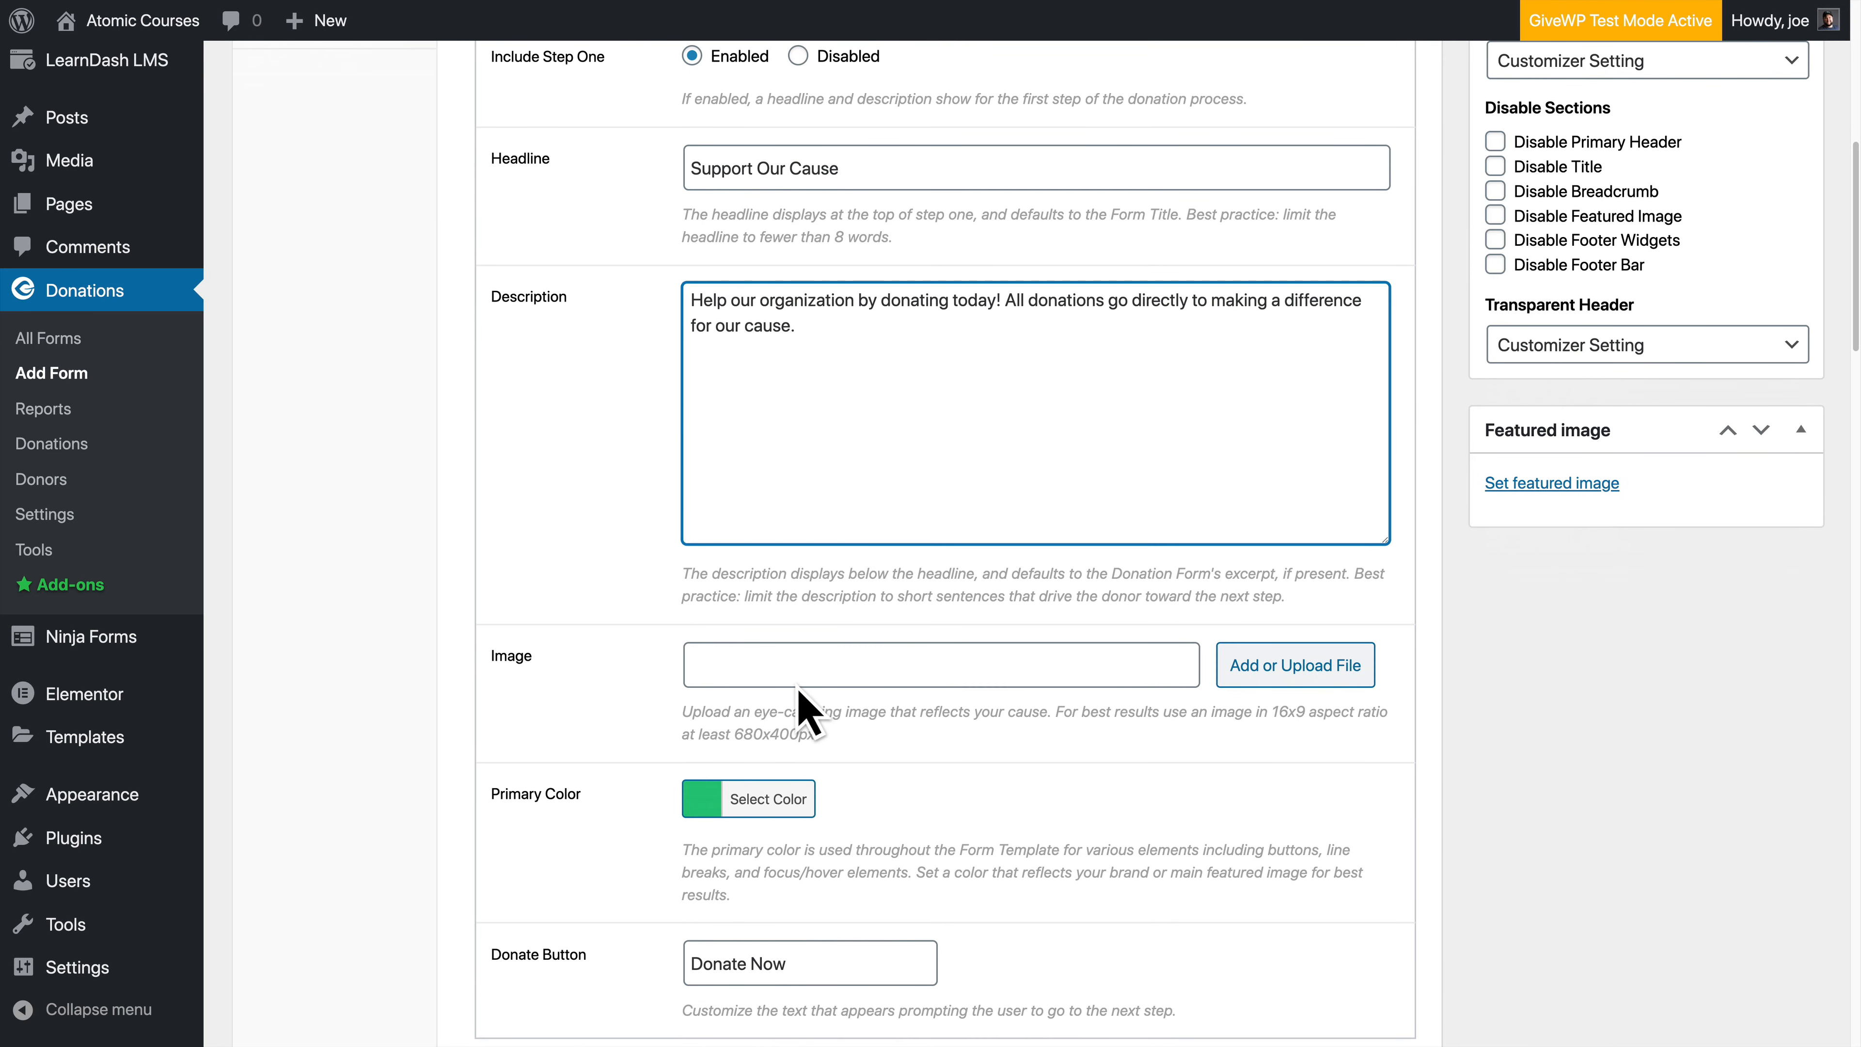
click(766, 802)
scroll(1164, 800, down, 5)
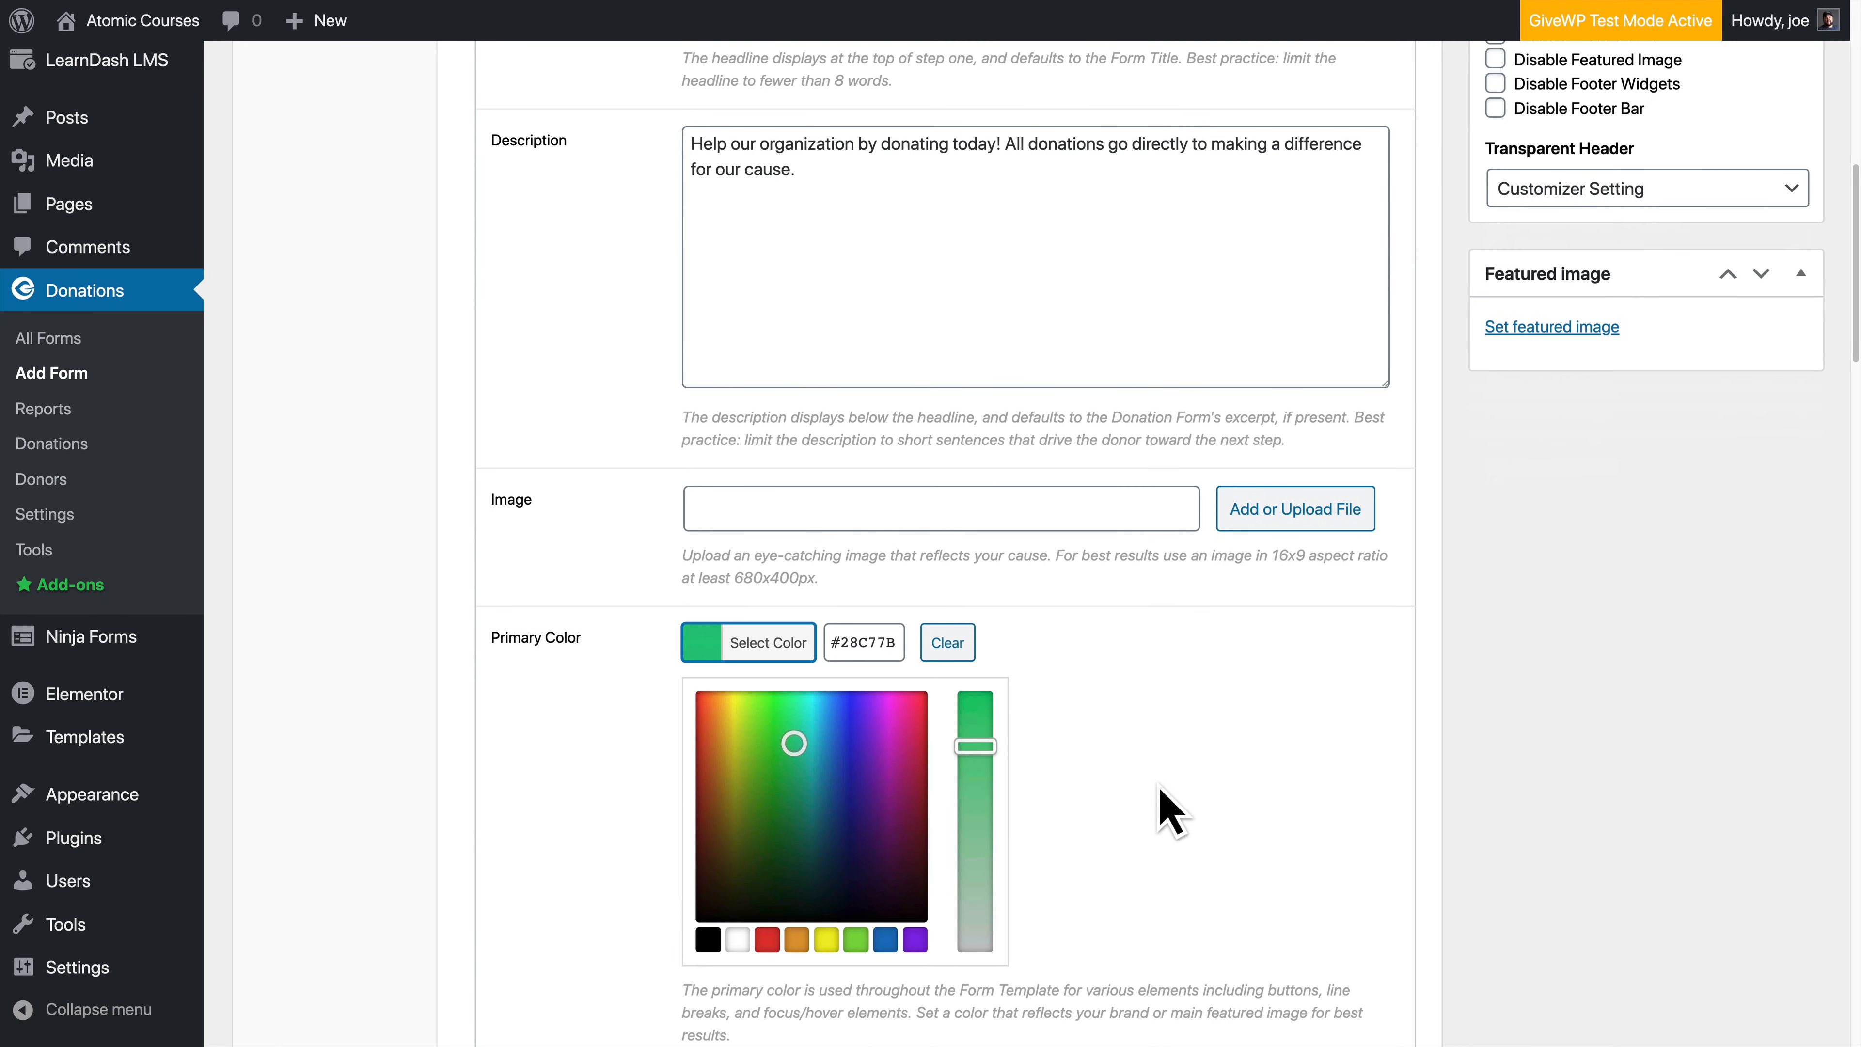
click(1162, 800)
Step: Change the Donate Button text in the Step 1 Introduction options to "Pledge Now"
scroll(1143, 792, down, 4)
triple_click(855, 686)
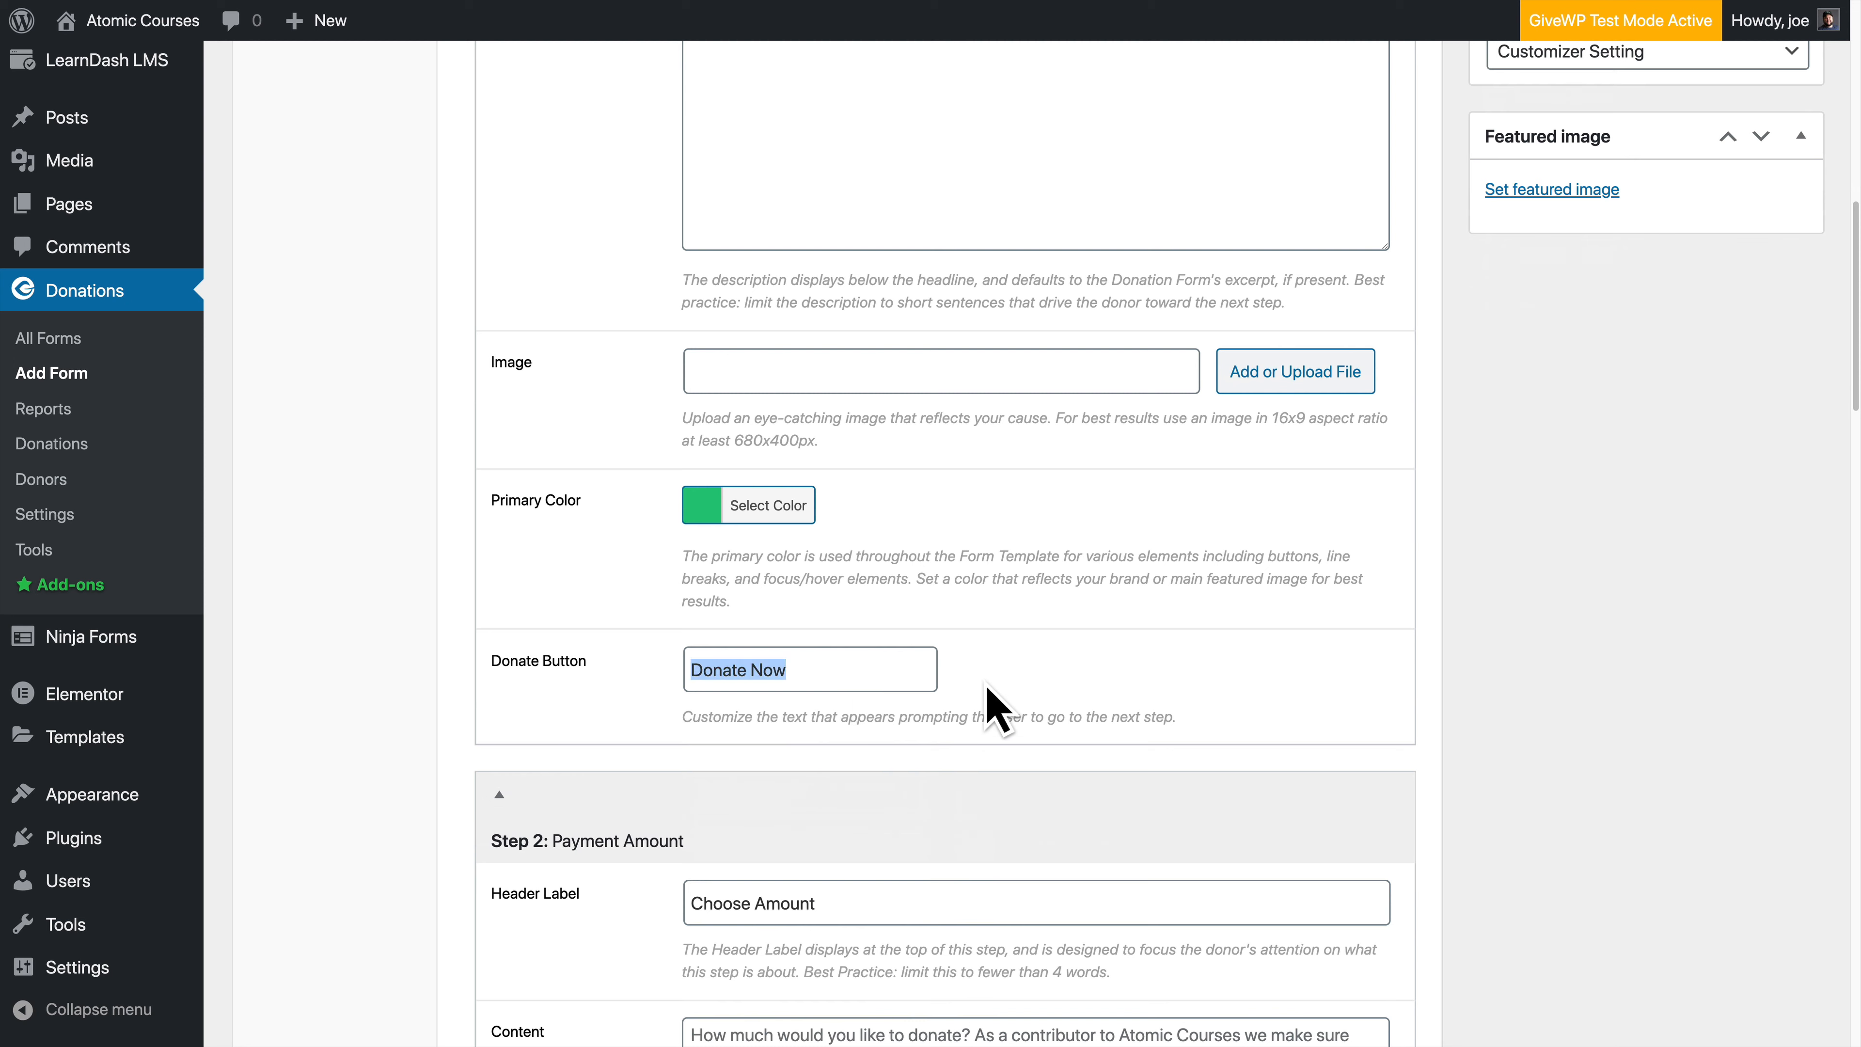
text(Pledg)
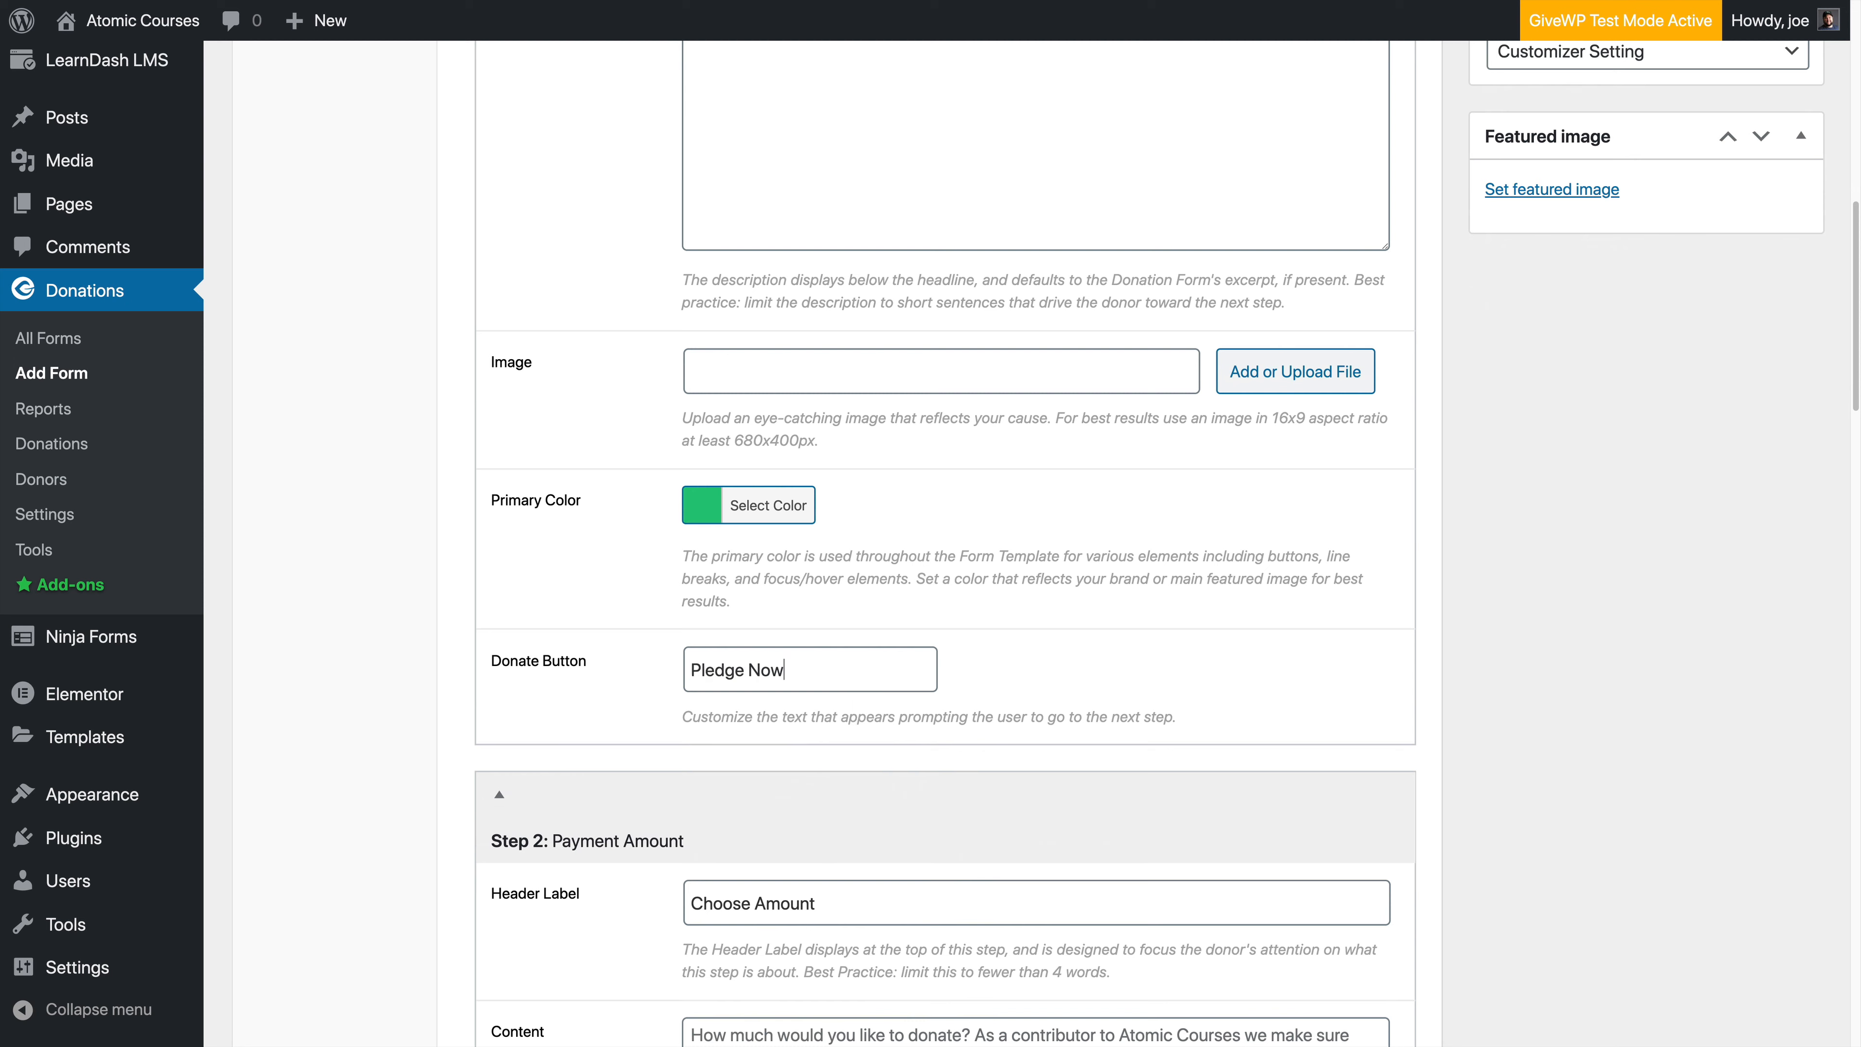
Step: Review the Step 1 Introduction options again and examine the Step 2 Payment Amount header label, content and continue button text
scroll(1113, 757, down, 15)
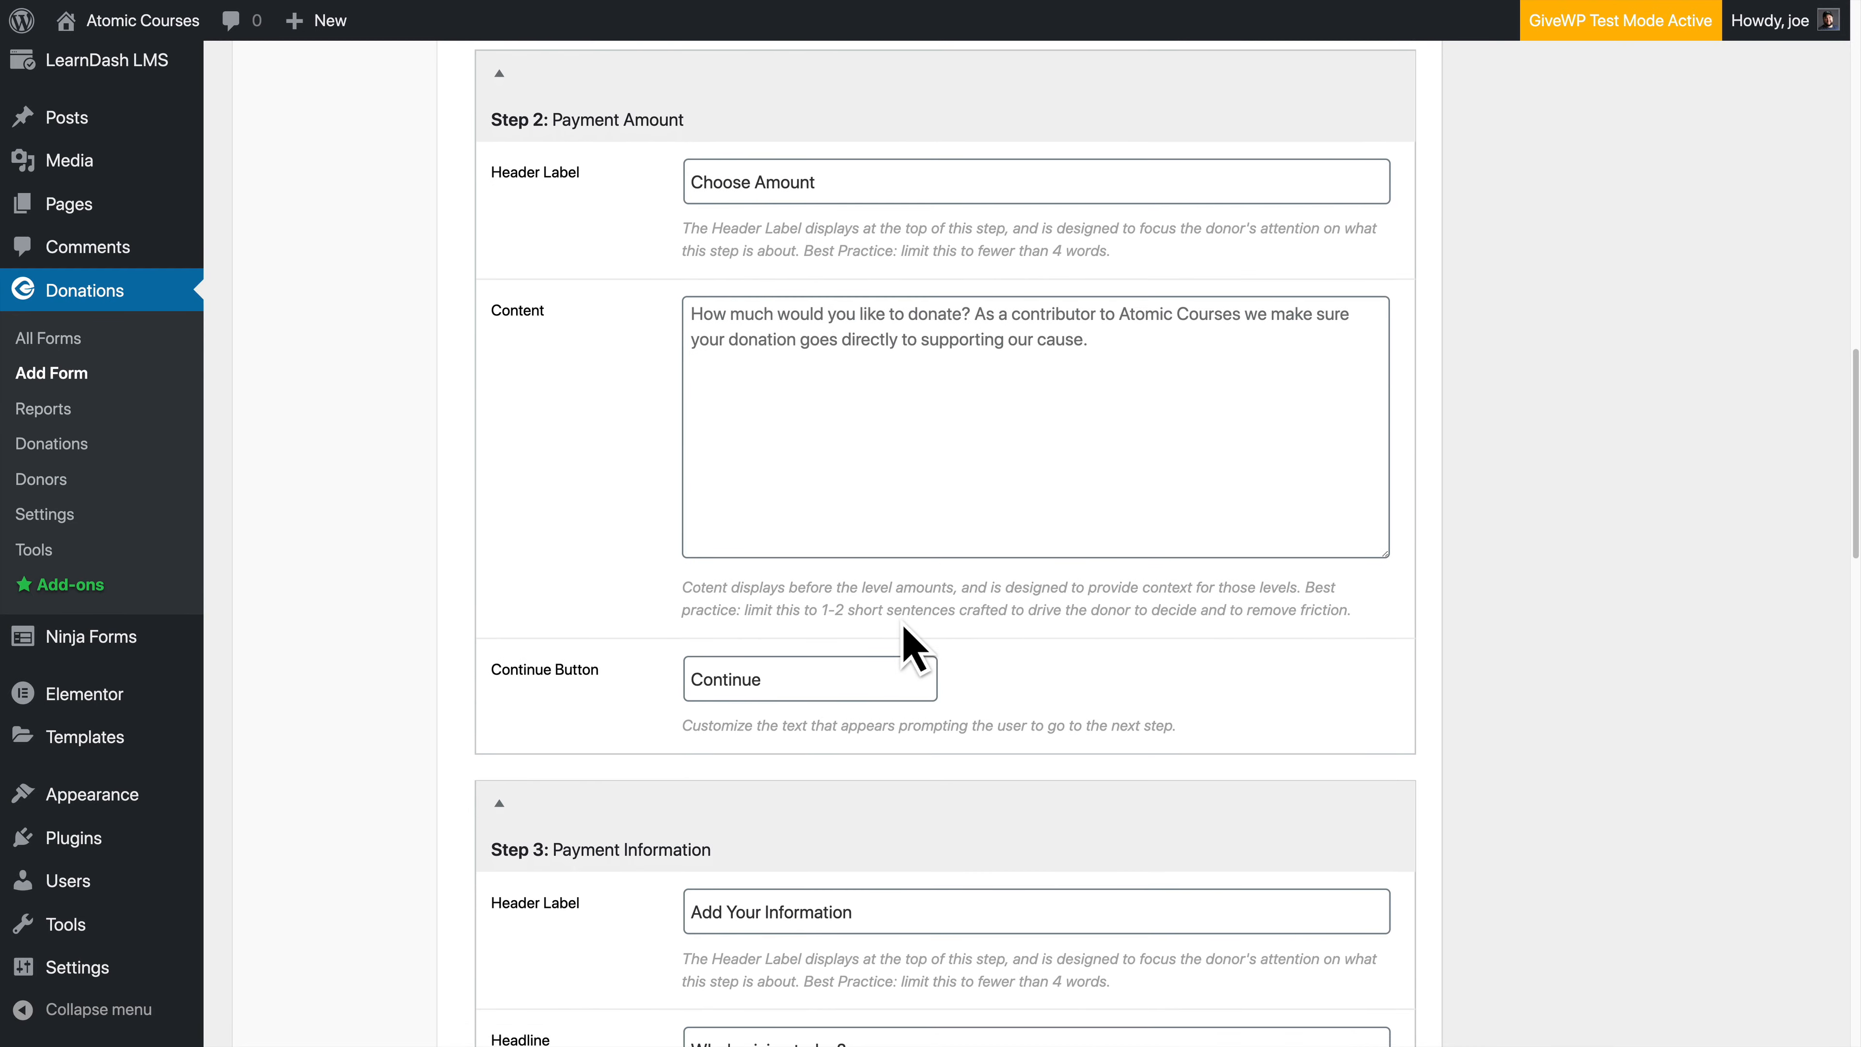
scroll(904, 636, up, 18)
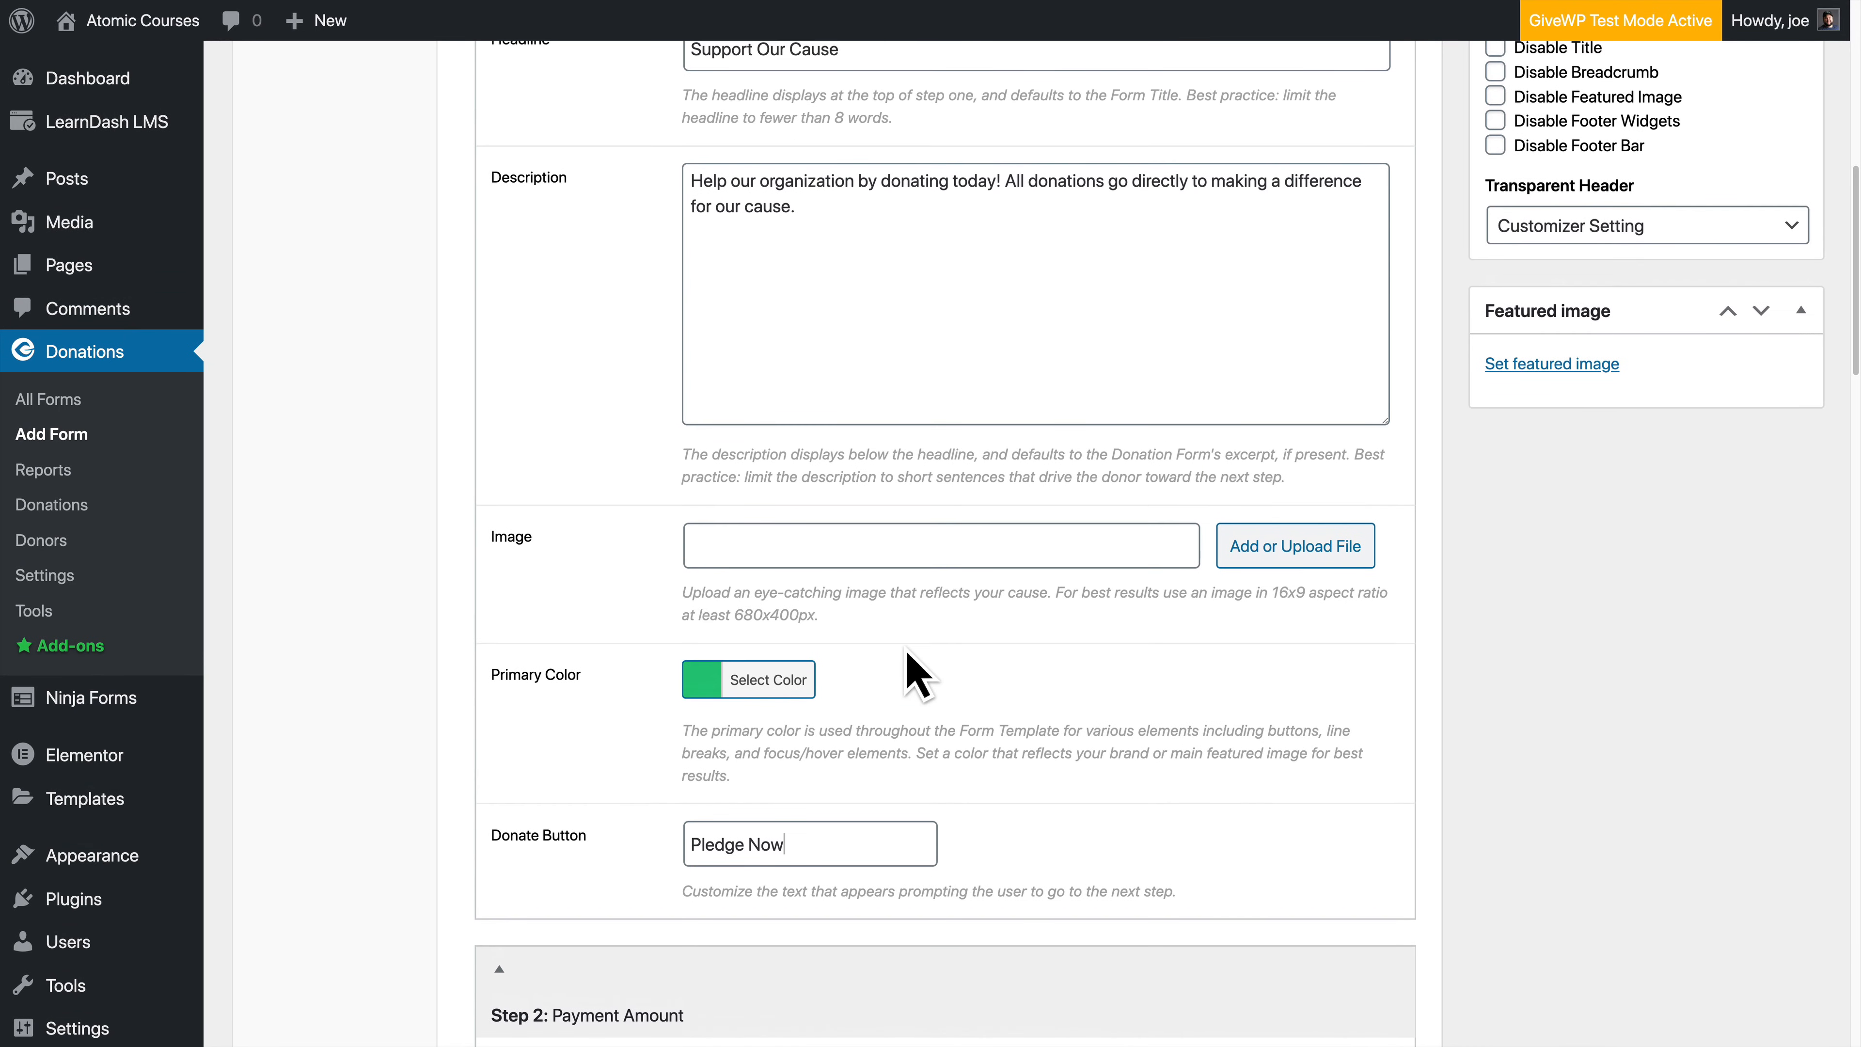
scroll(910, 655, up, 5)
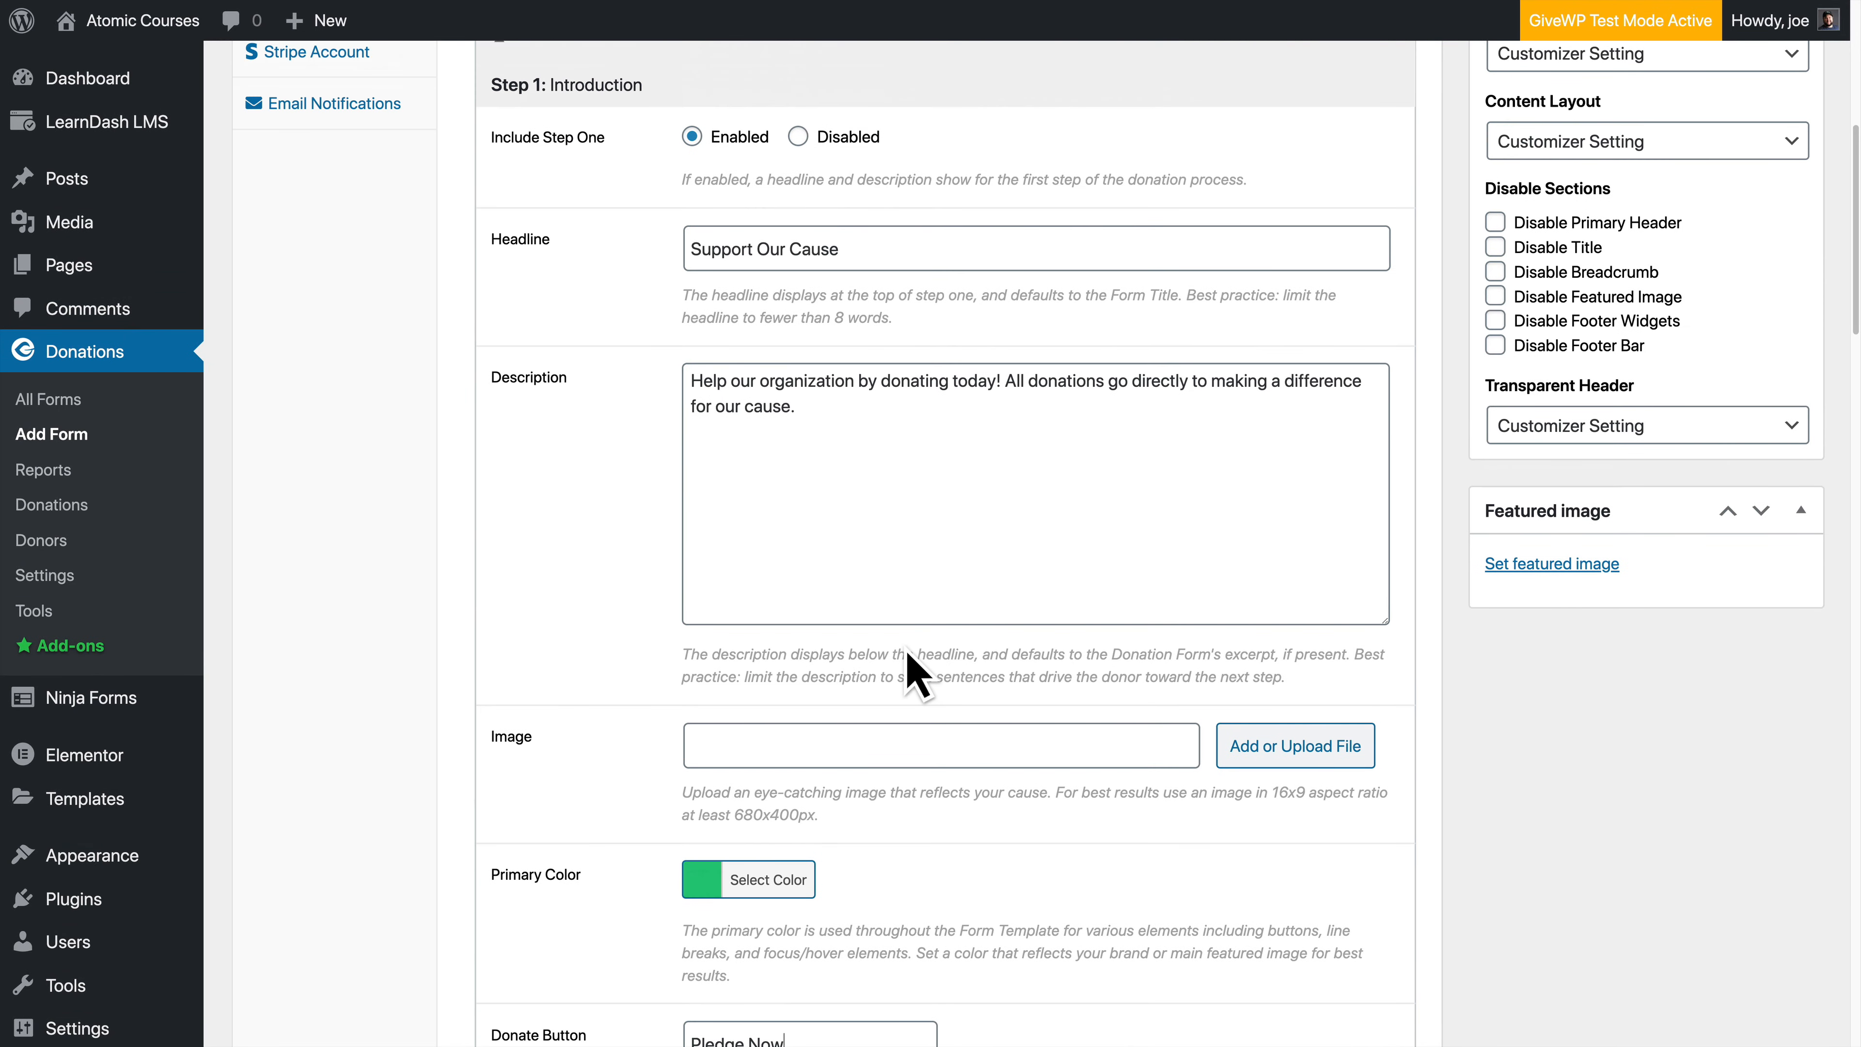
scroll(912, 670, down, 1)
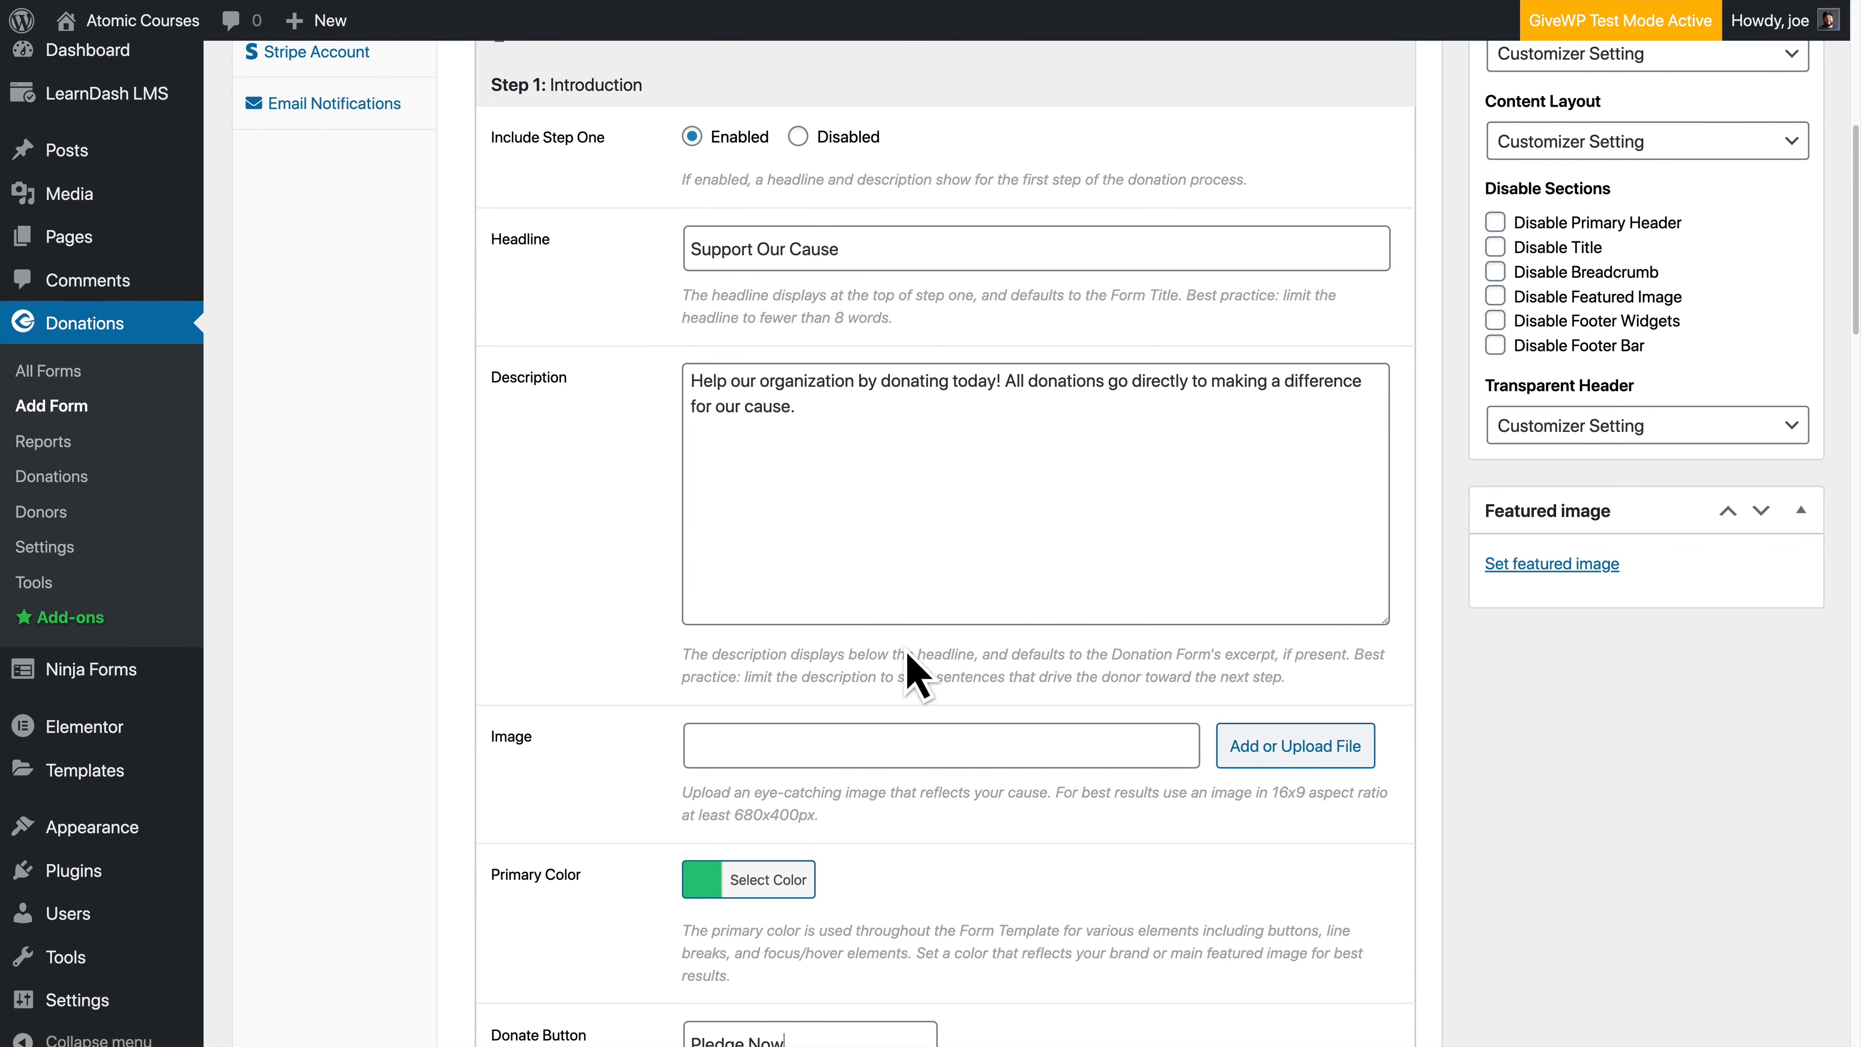
scroll(907, 652, down, 6)
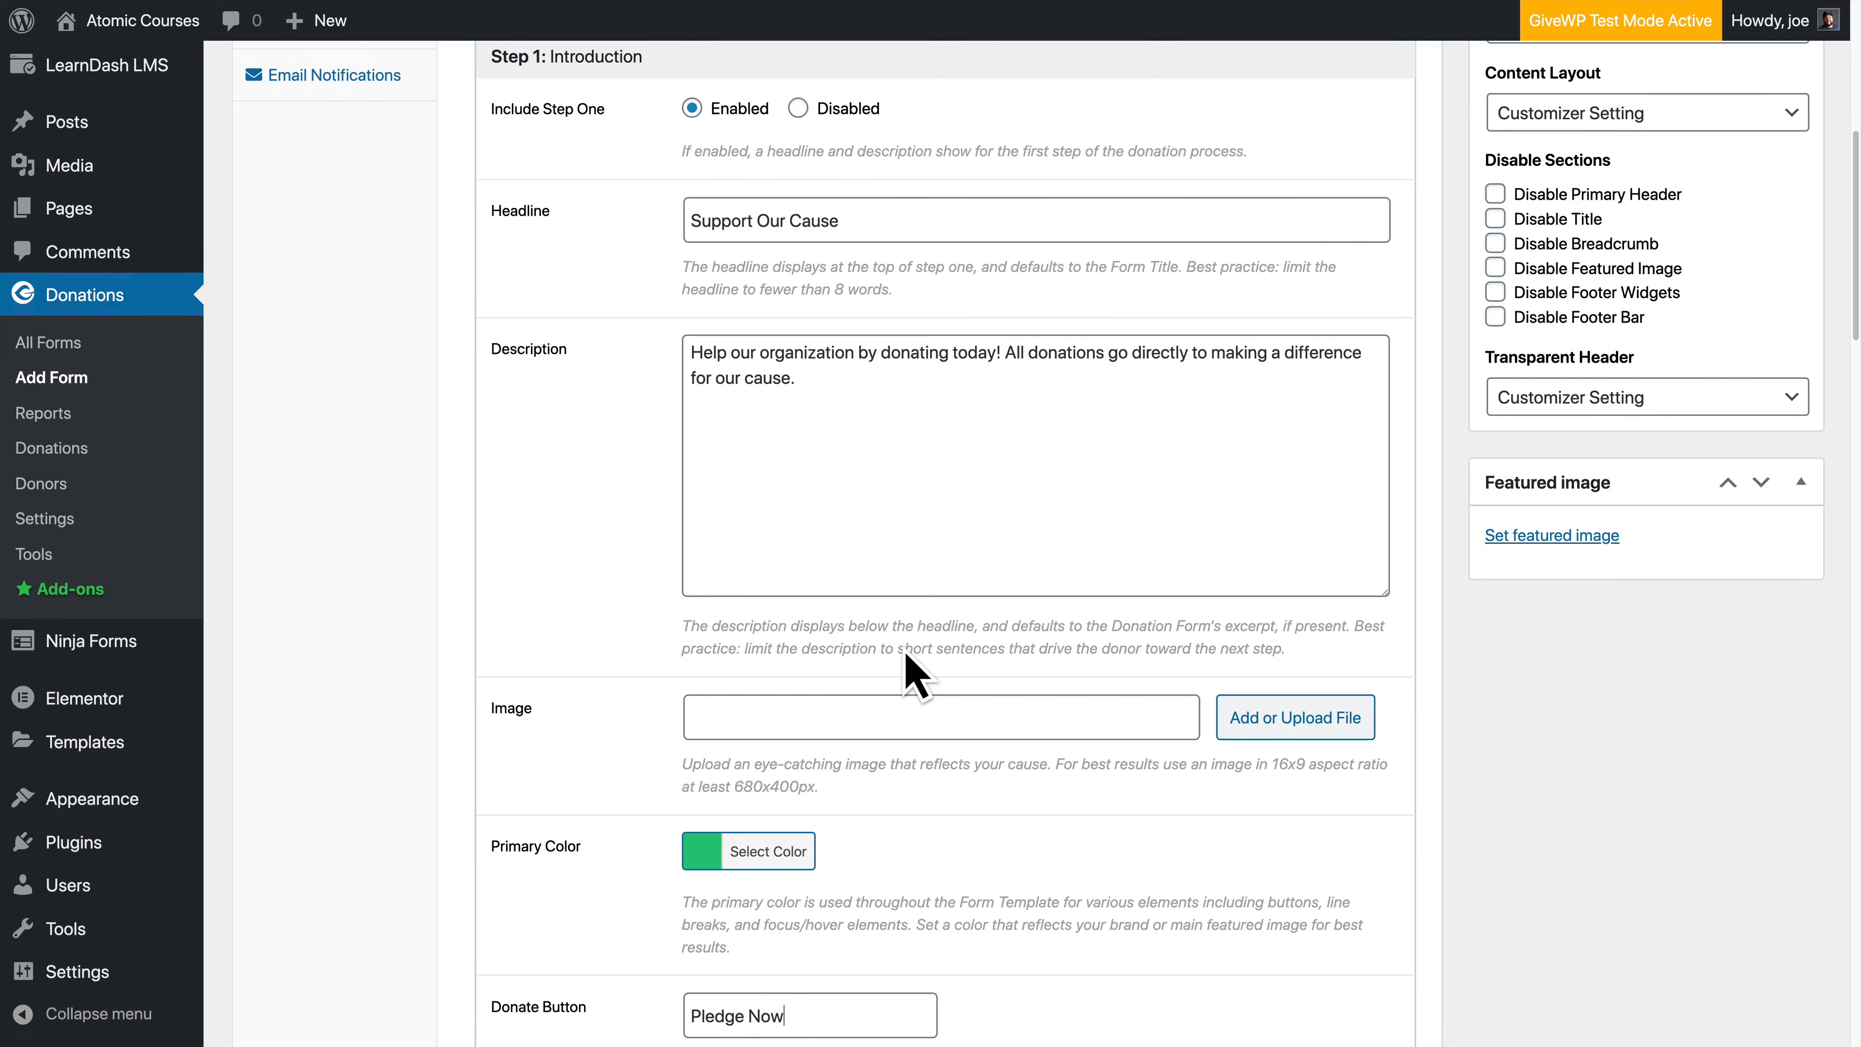
scroll(914, 742, down, 1)
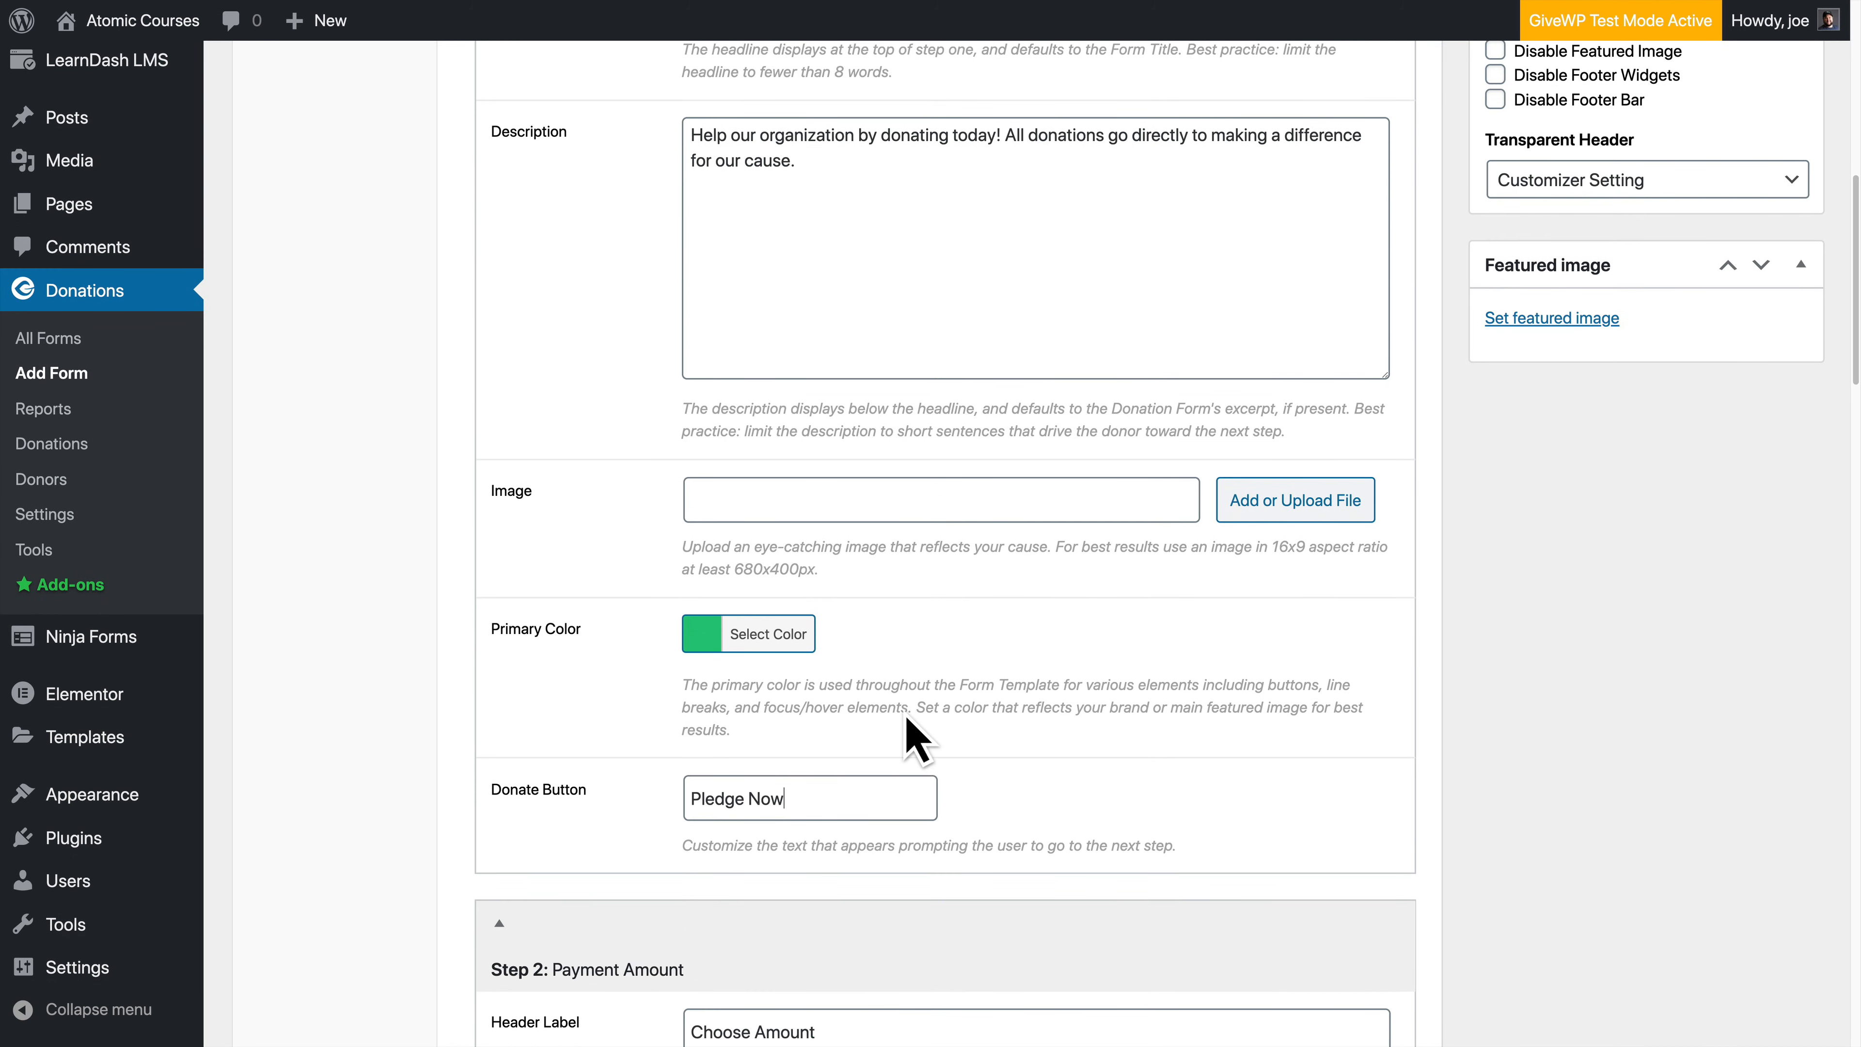
scroll(906, 726, down, 10)
scroll(906, 741, down, 1)
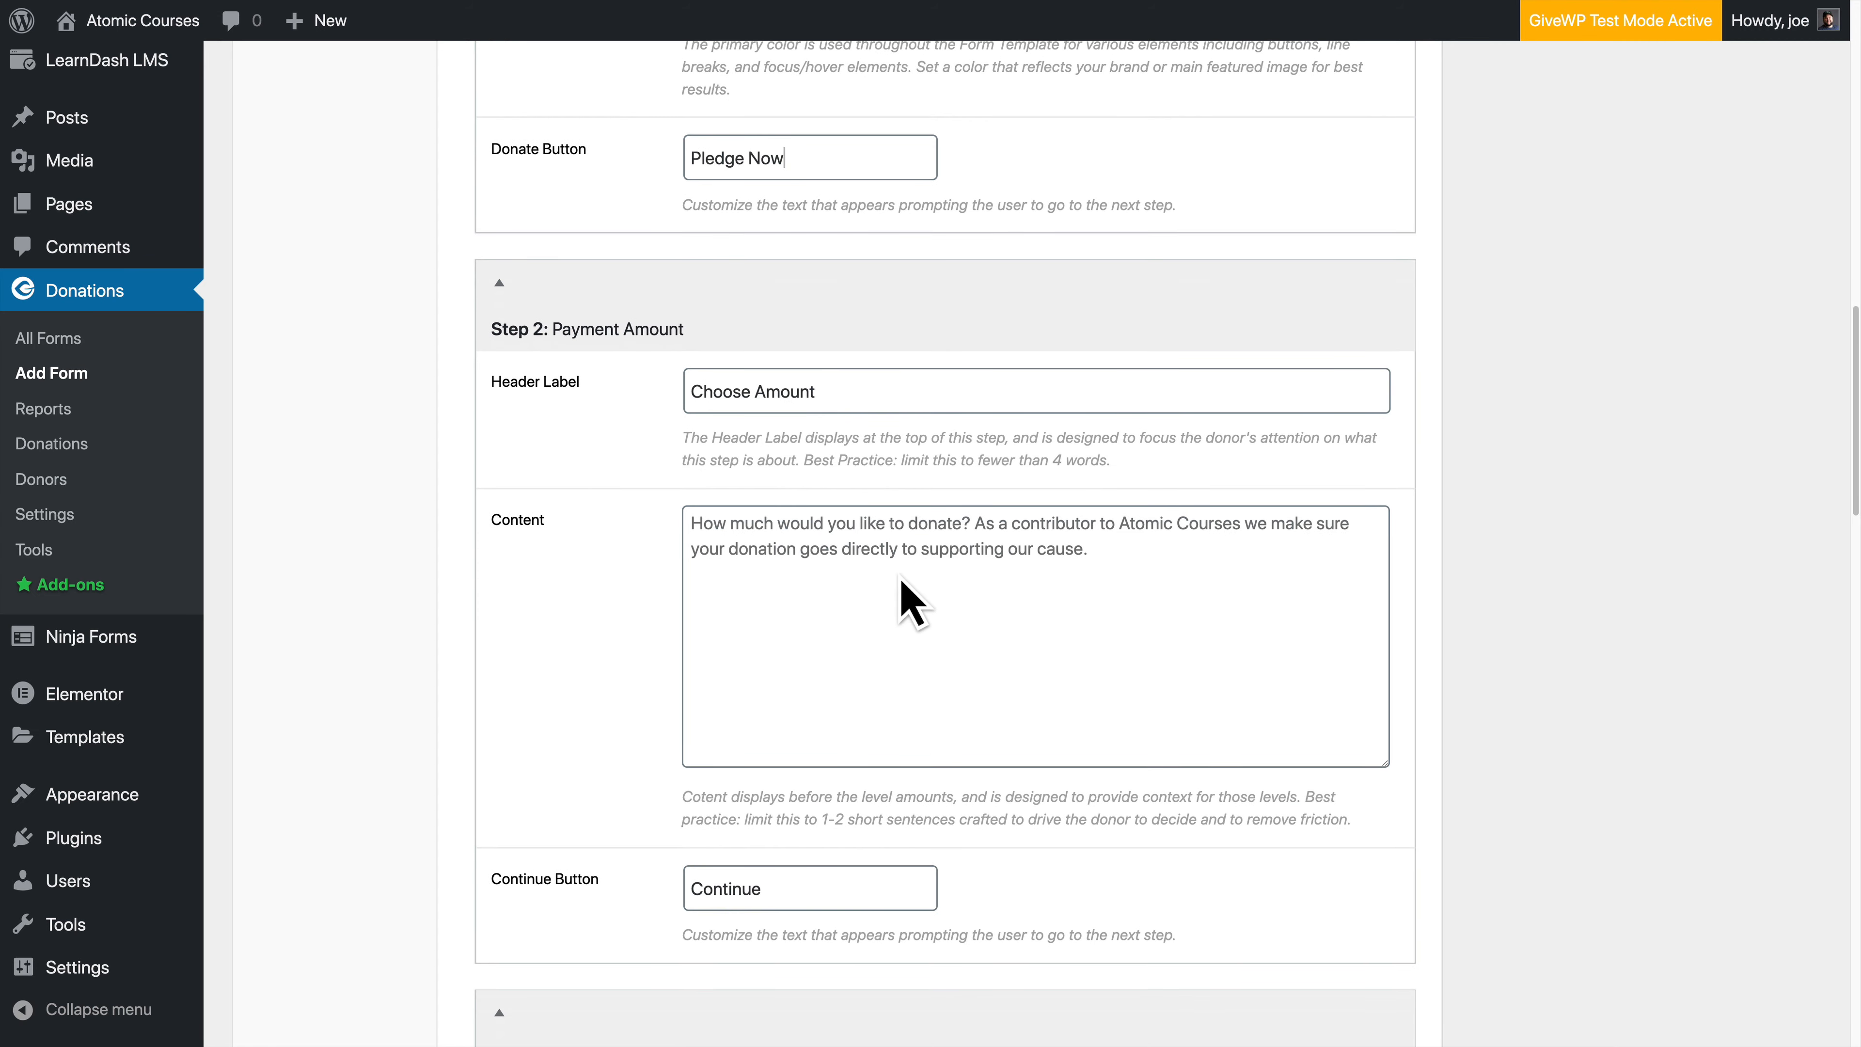
scroll(898, 594, down, 1)
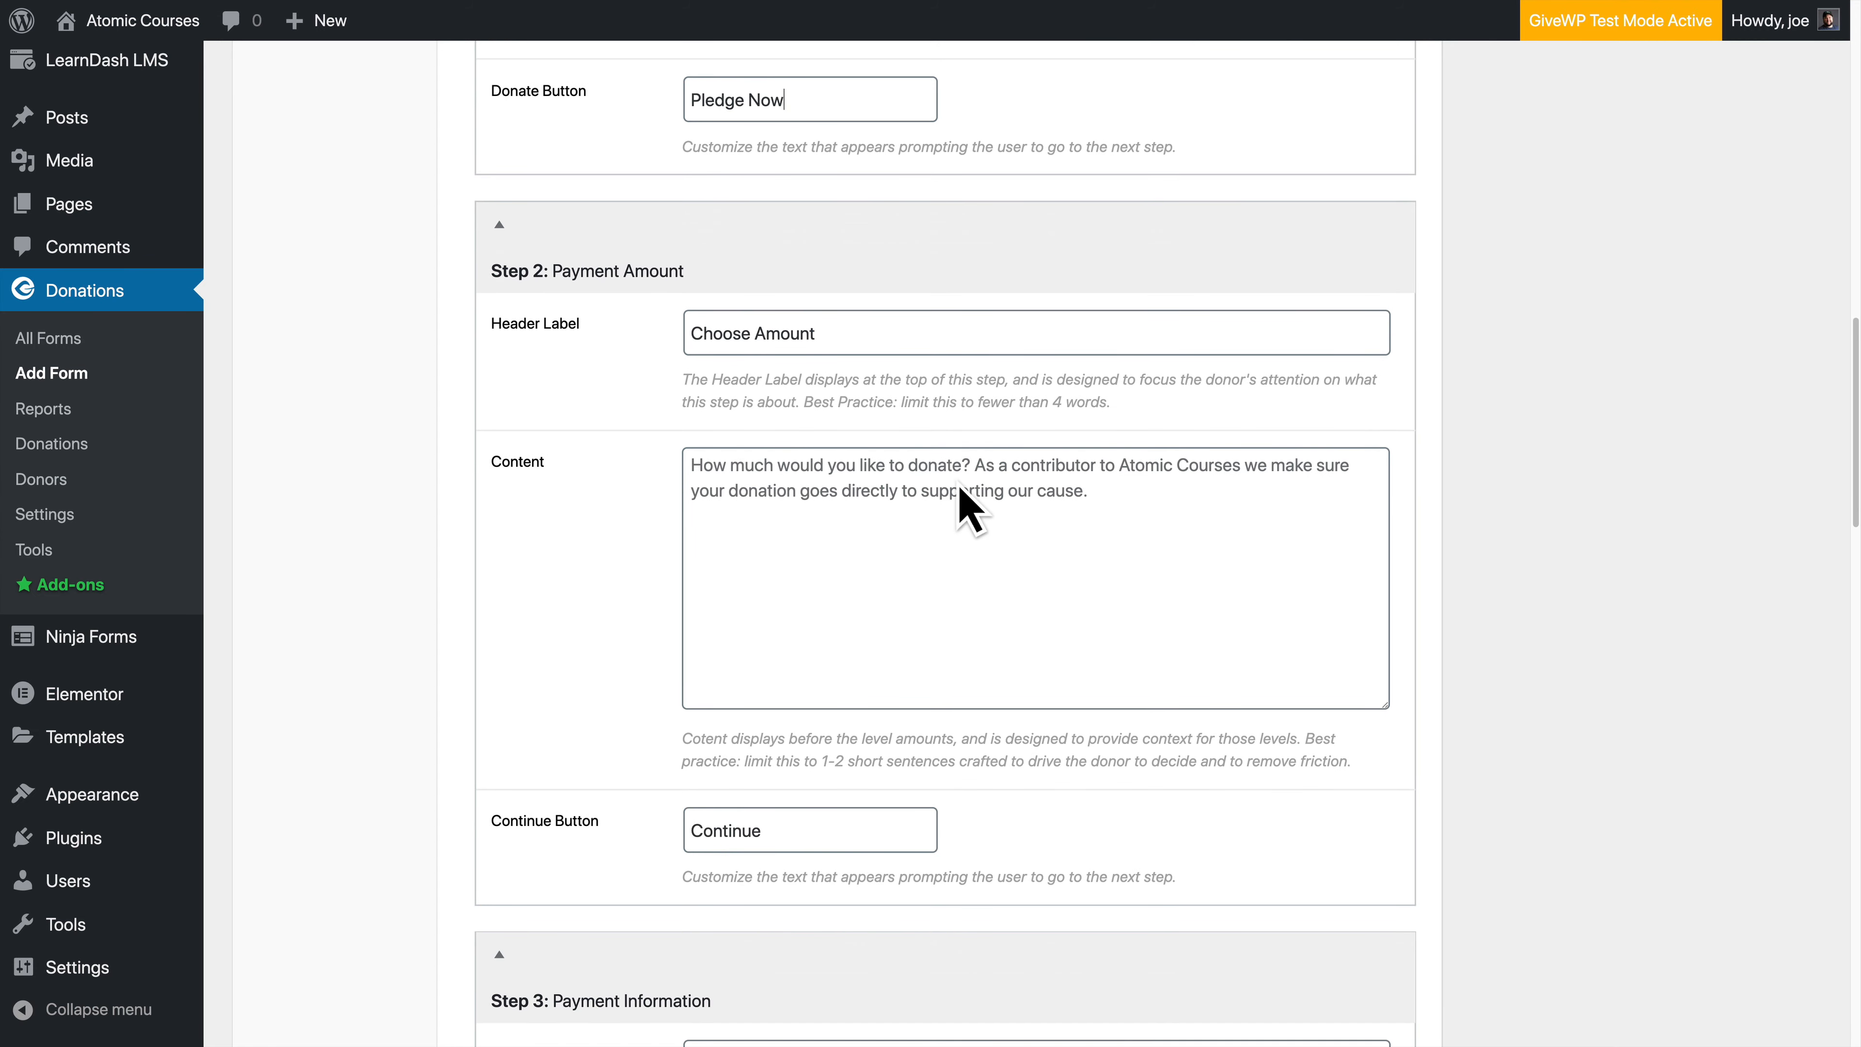
click(1090, 514)
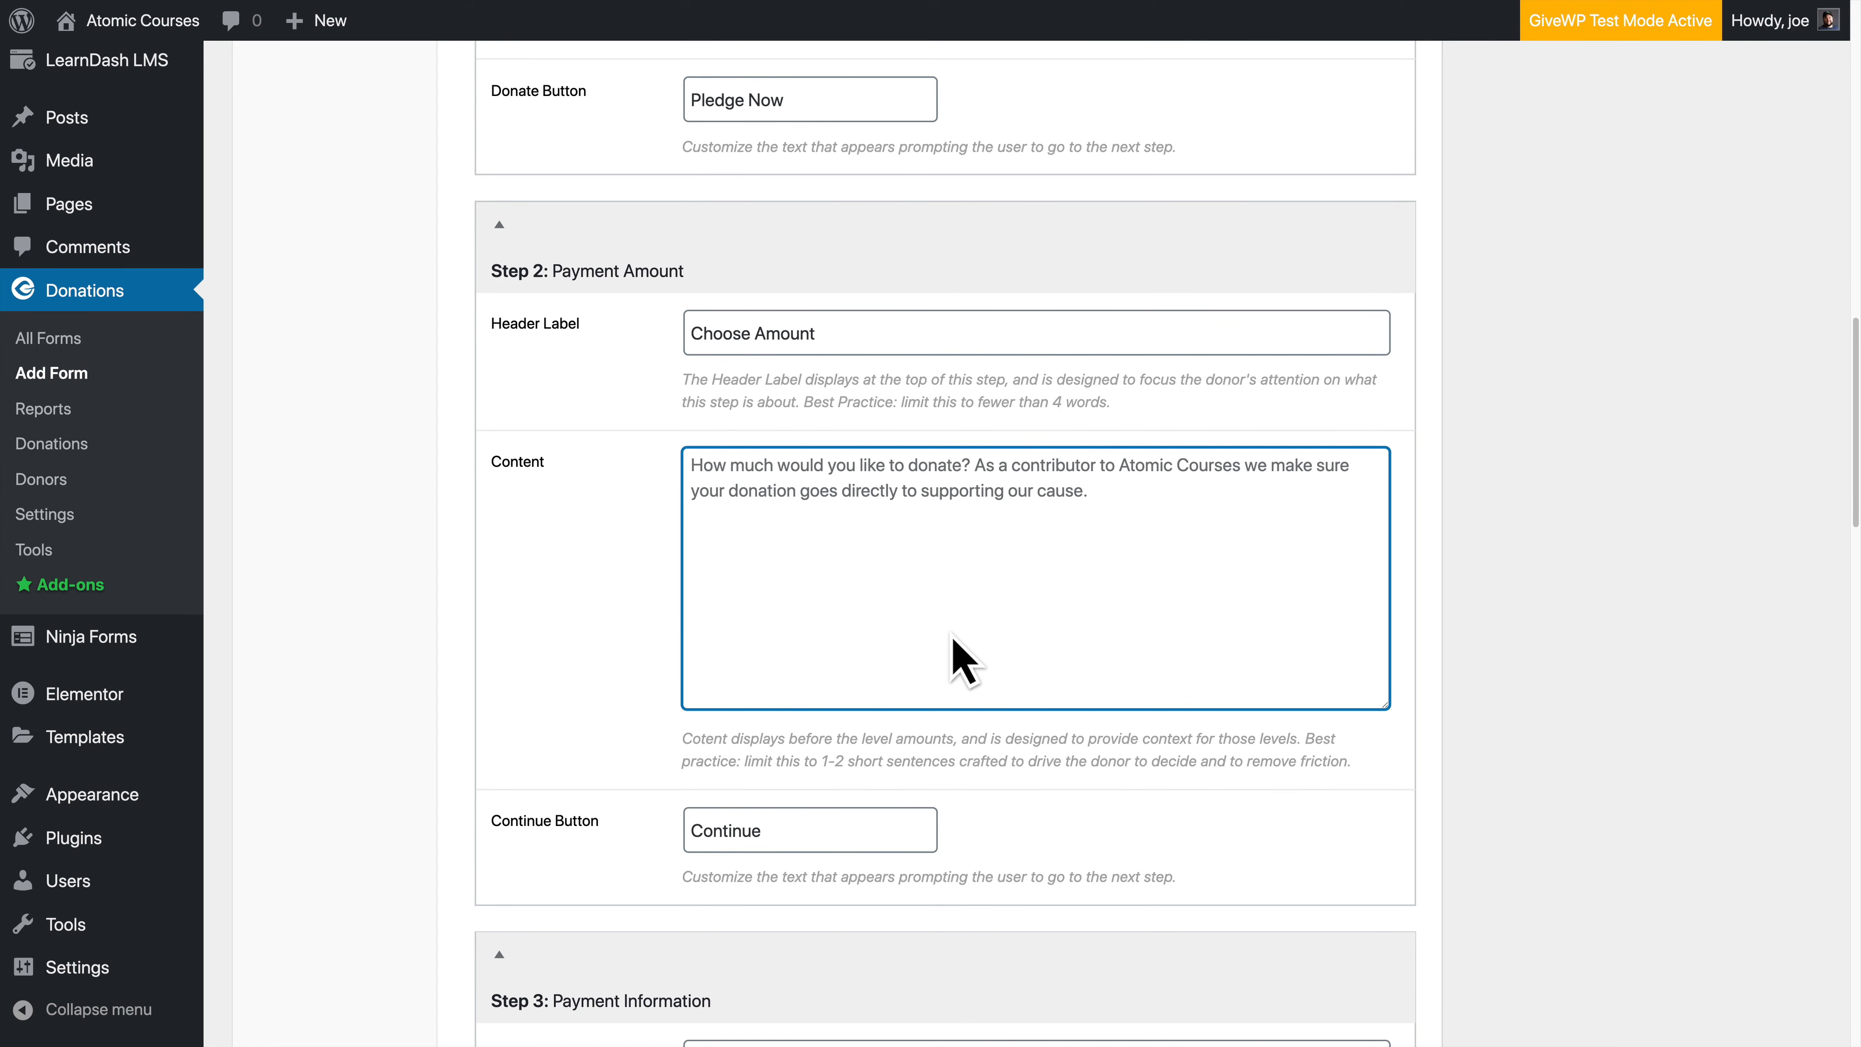
scroll(953, 671, down, 1)
scroll(960, 693, down, 3)
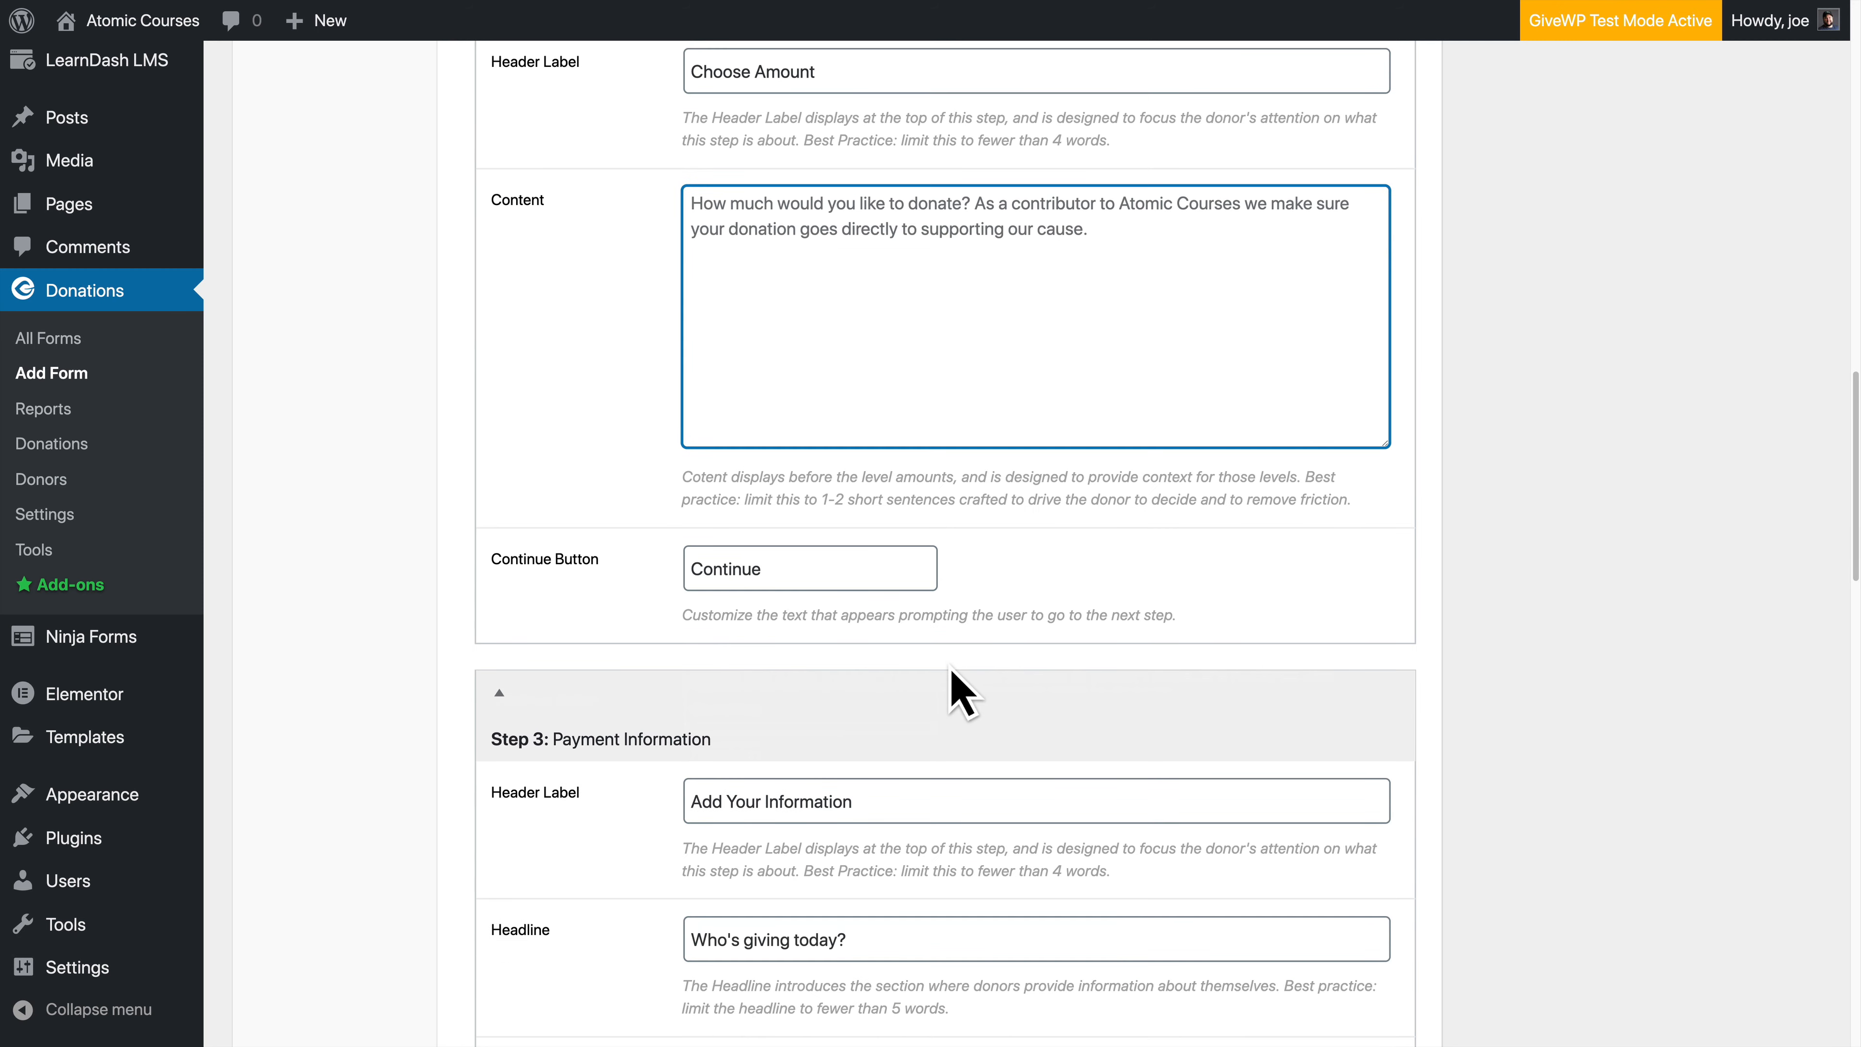
Step: Examine the Step 3 Payment Information texts and the Step 4 Thank You description, social sharing and Twitter message options
scroll(960, 692, down, 3)
scroll(952, 686, down, 4)
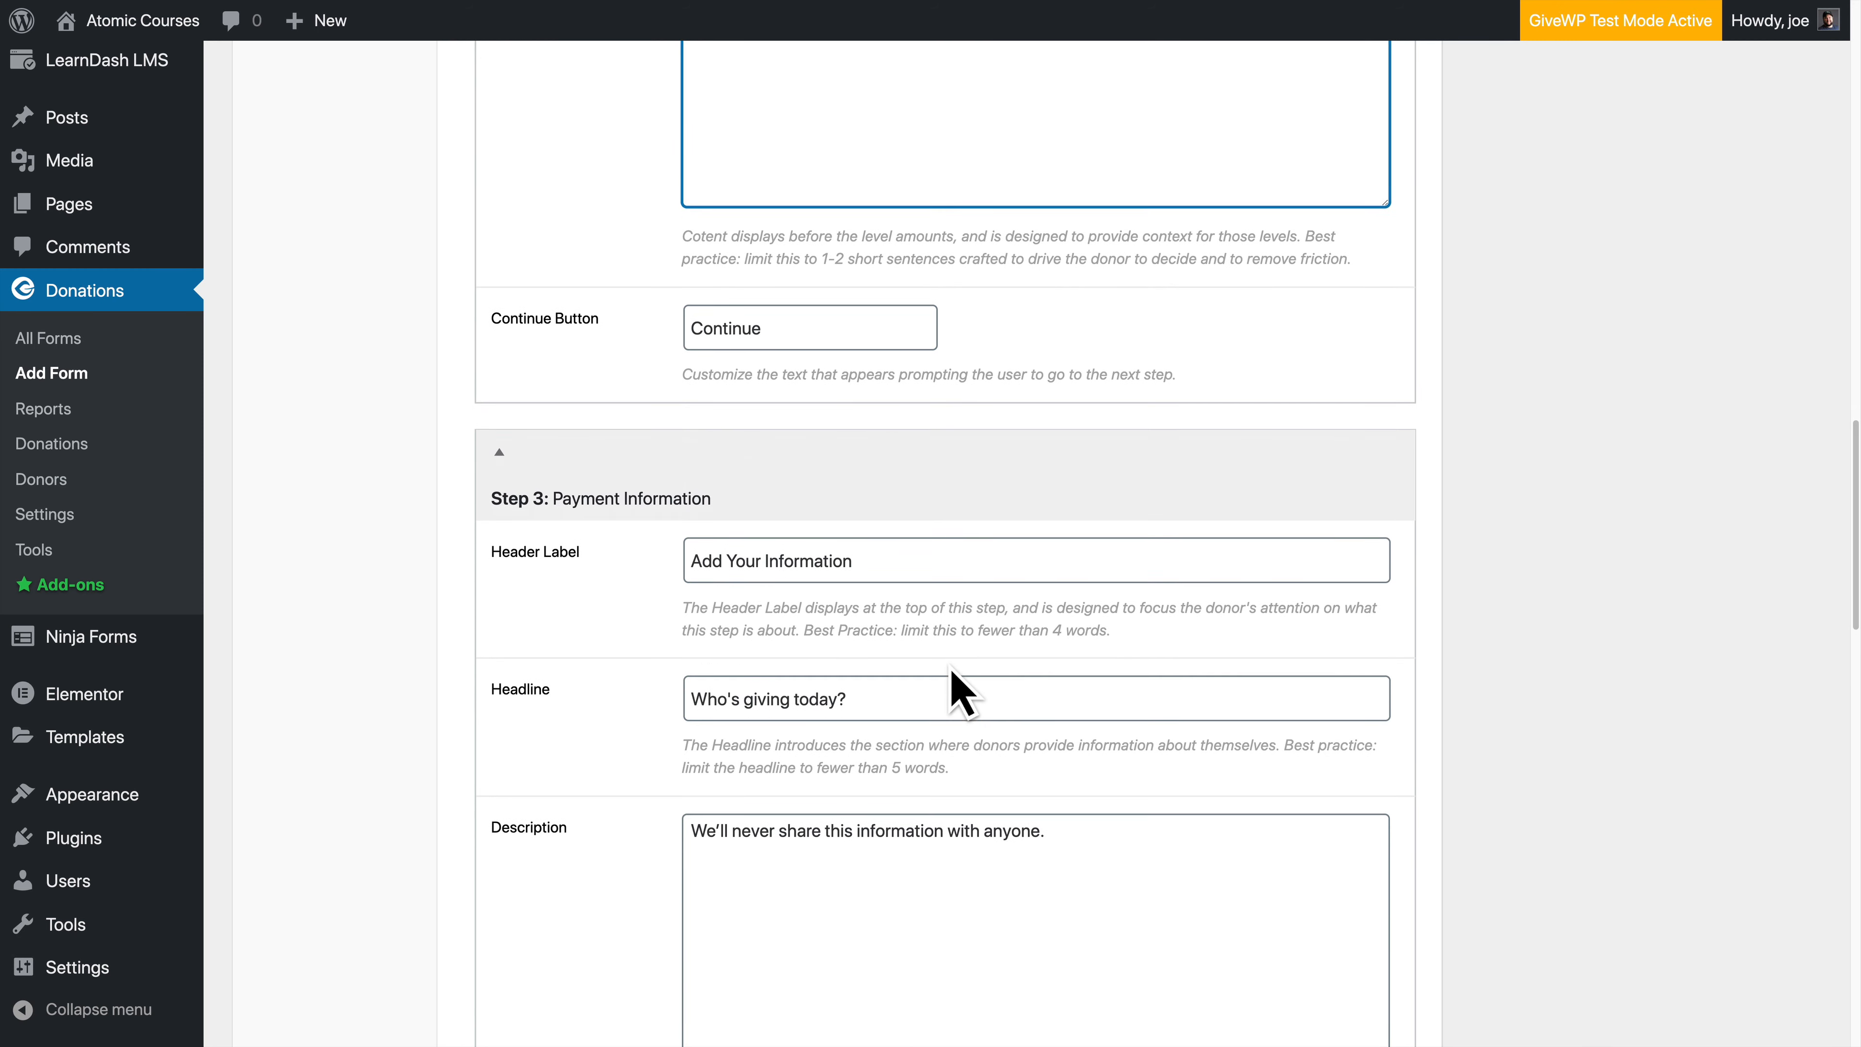
scroll(802, 790, down, 6)
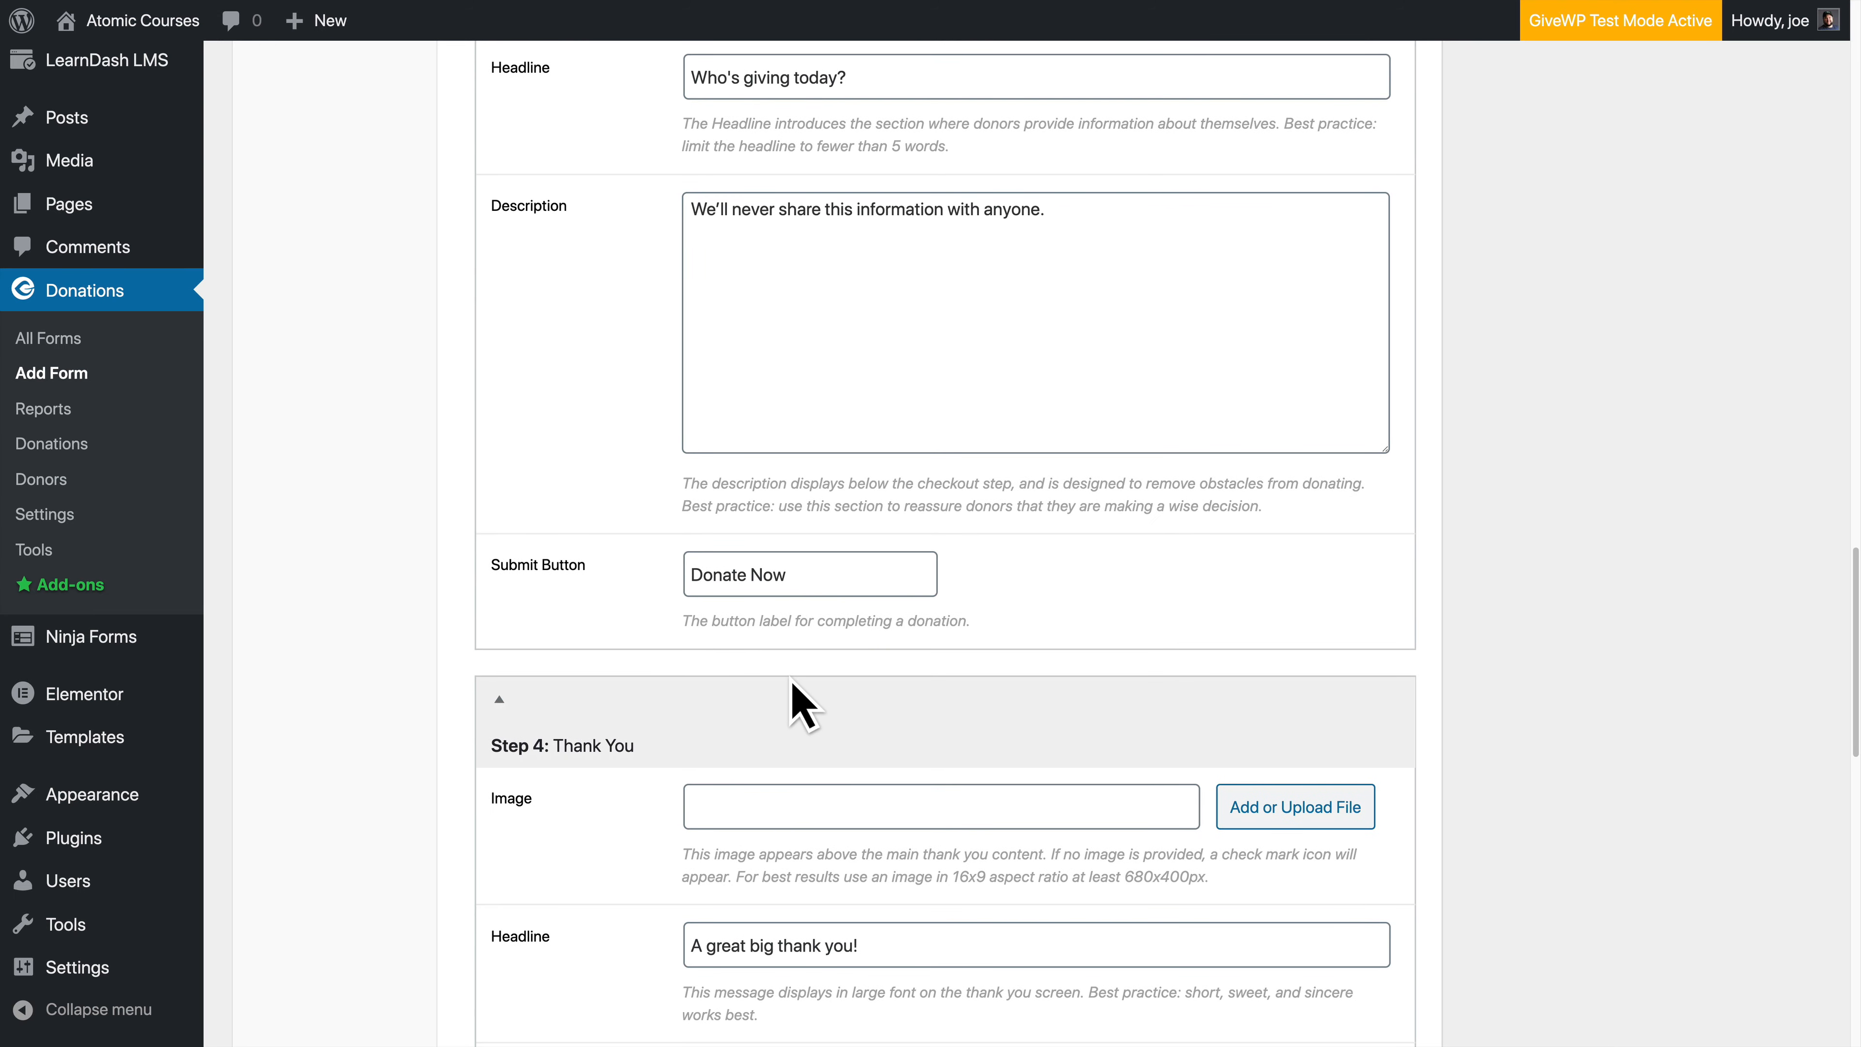
scroll(777, 685, down, 6)
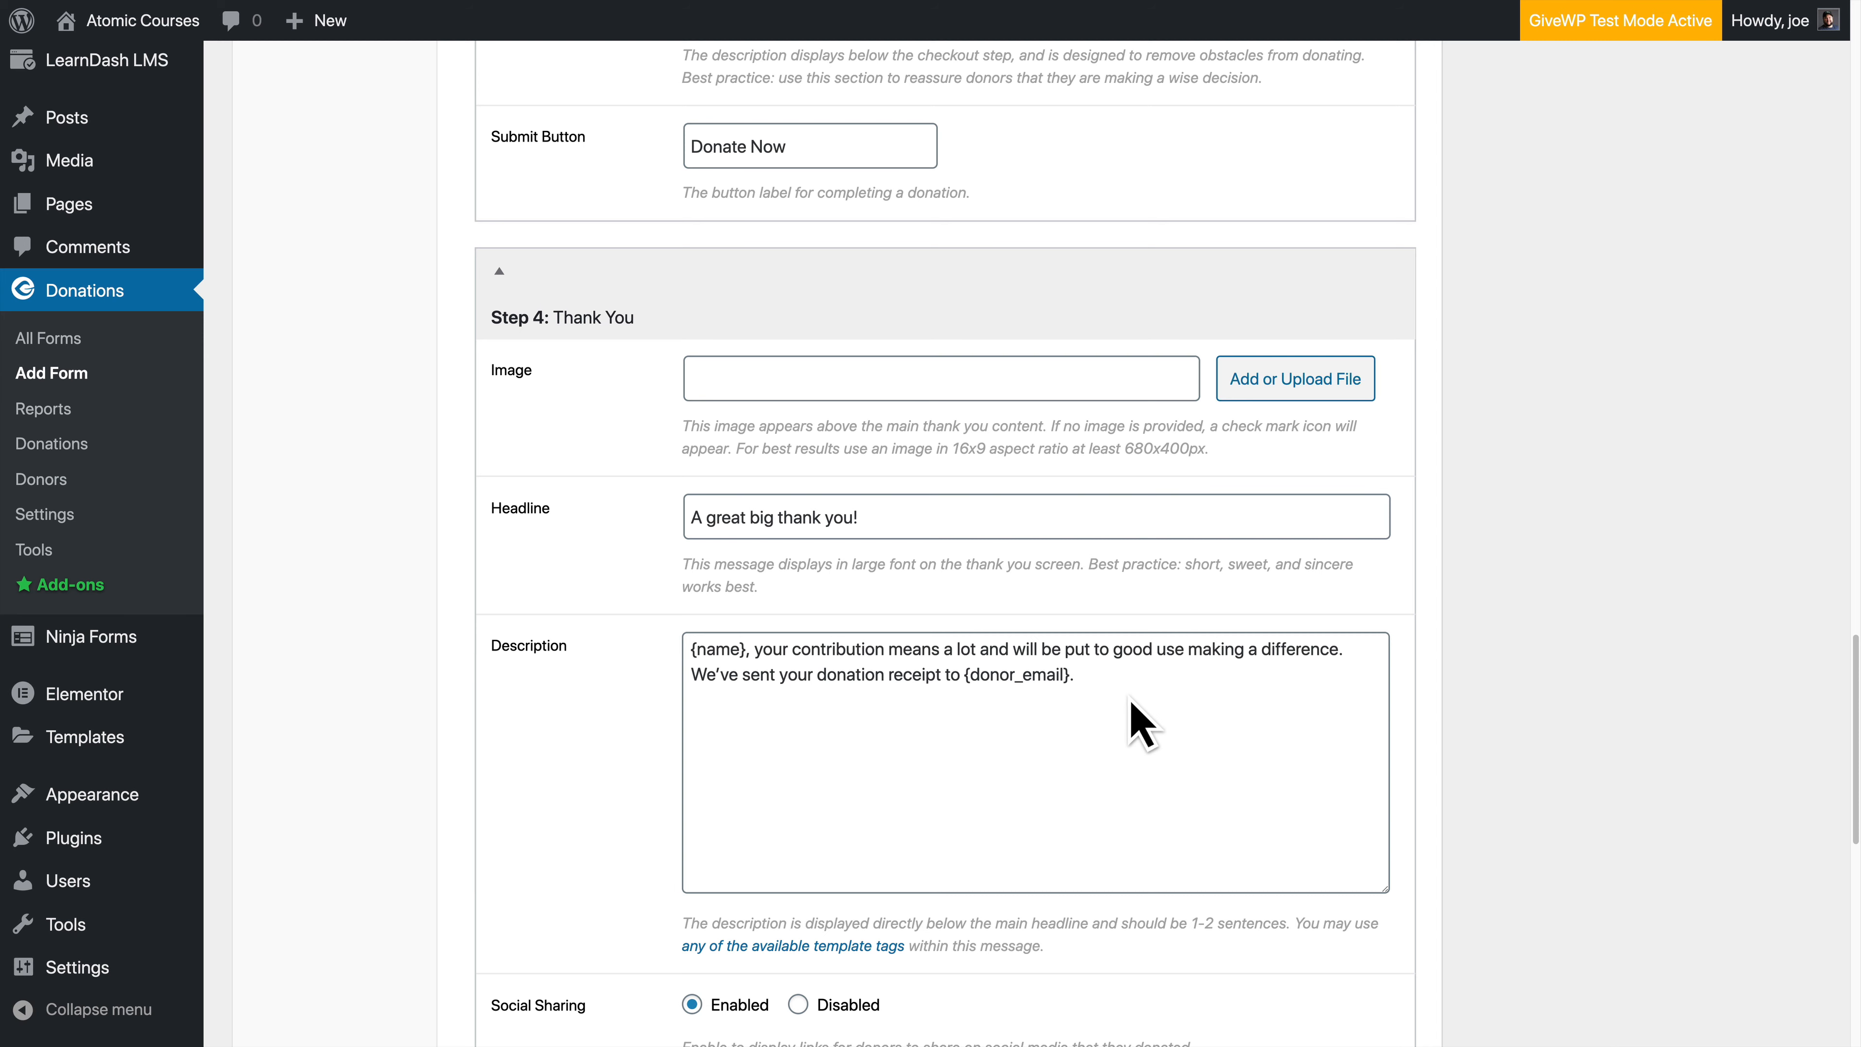
scroll(1132, 726, down, 1)
drag(1104, 674, 678, 625)
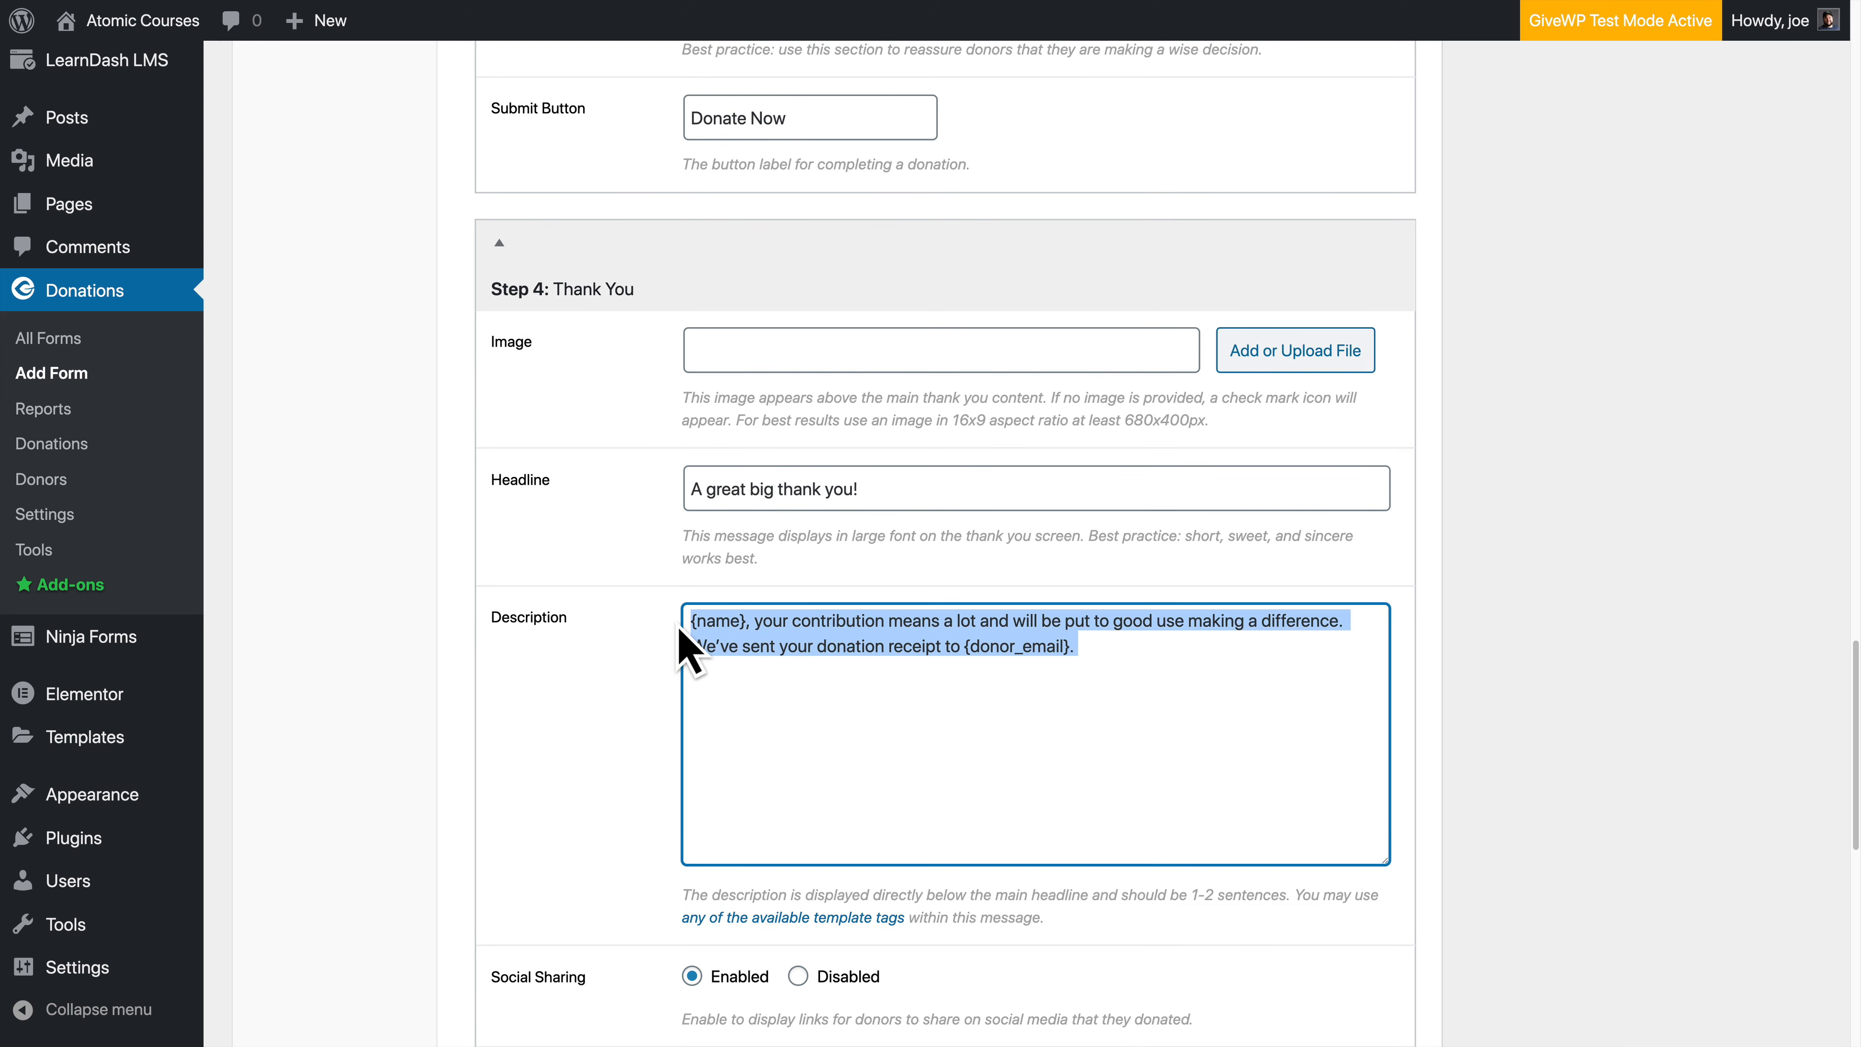
drag(1026, 660, 688, 623)
click(1122, 698)
scroll(1120, 683, down, 1)
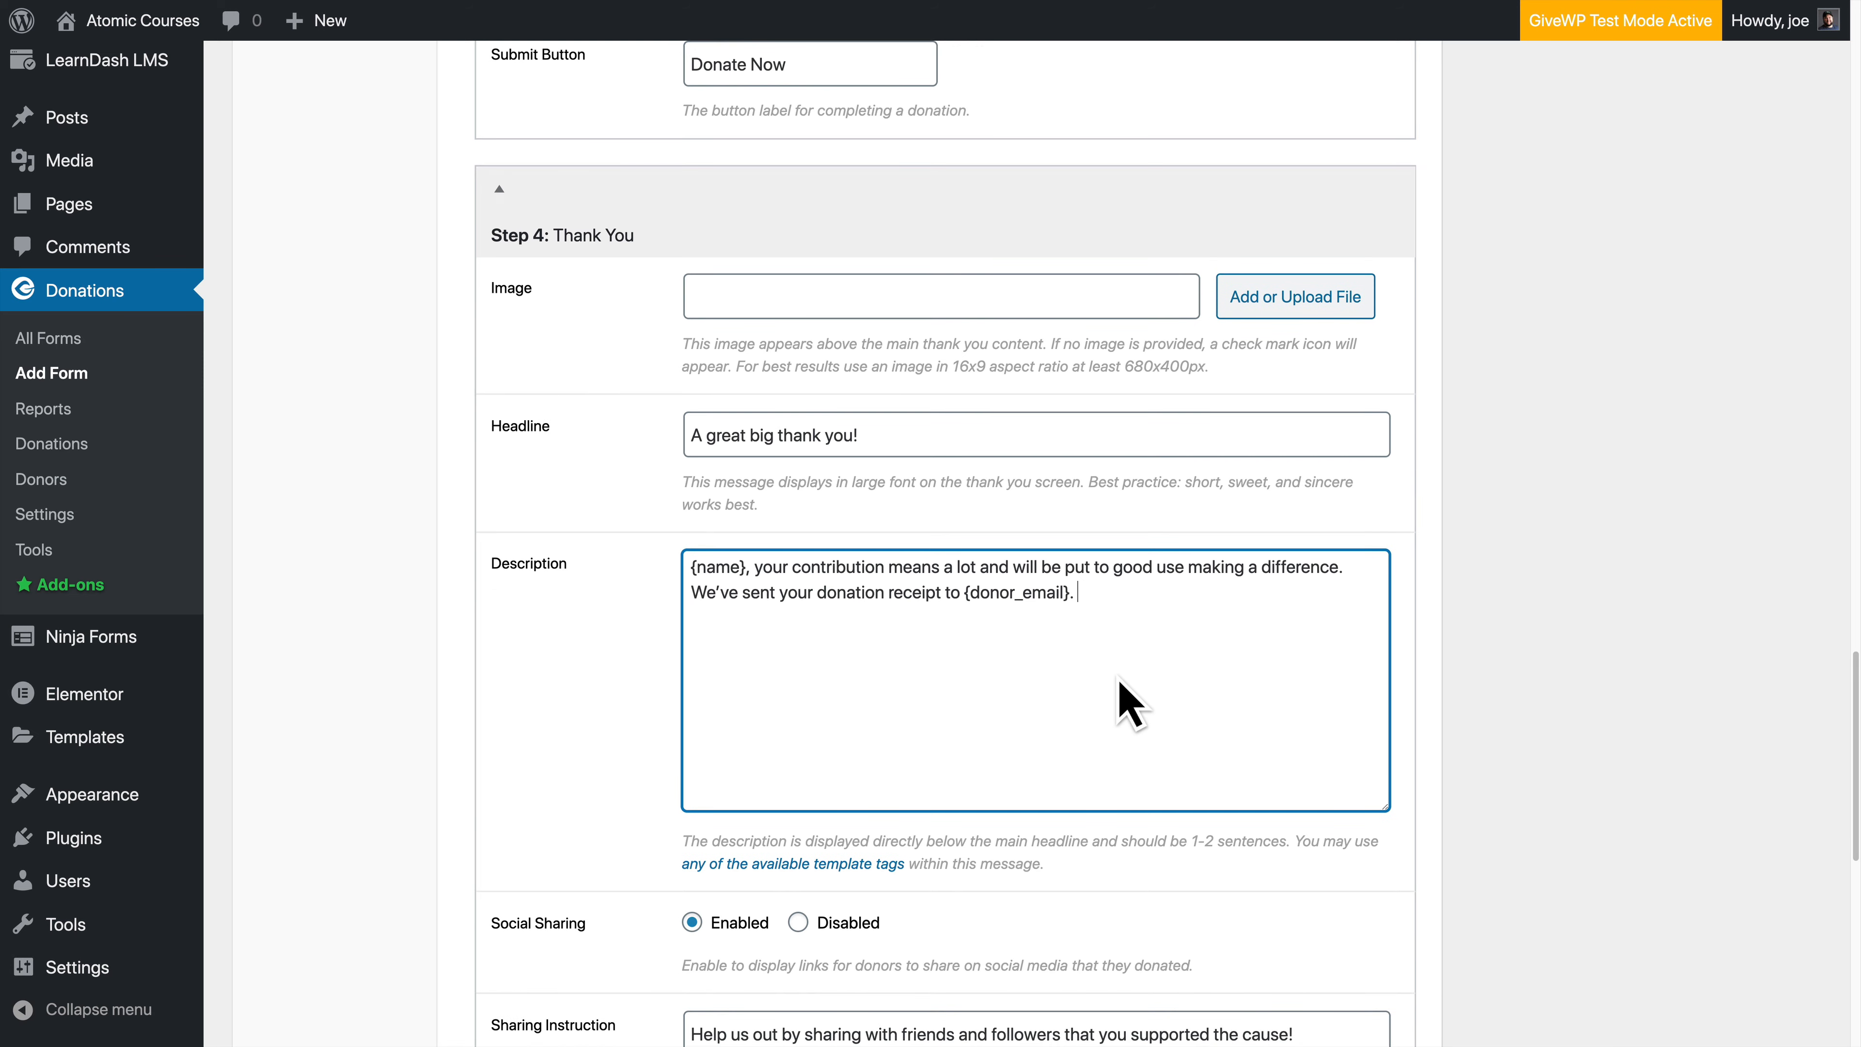
scroll(1119, 683, down, 5)
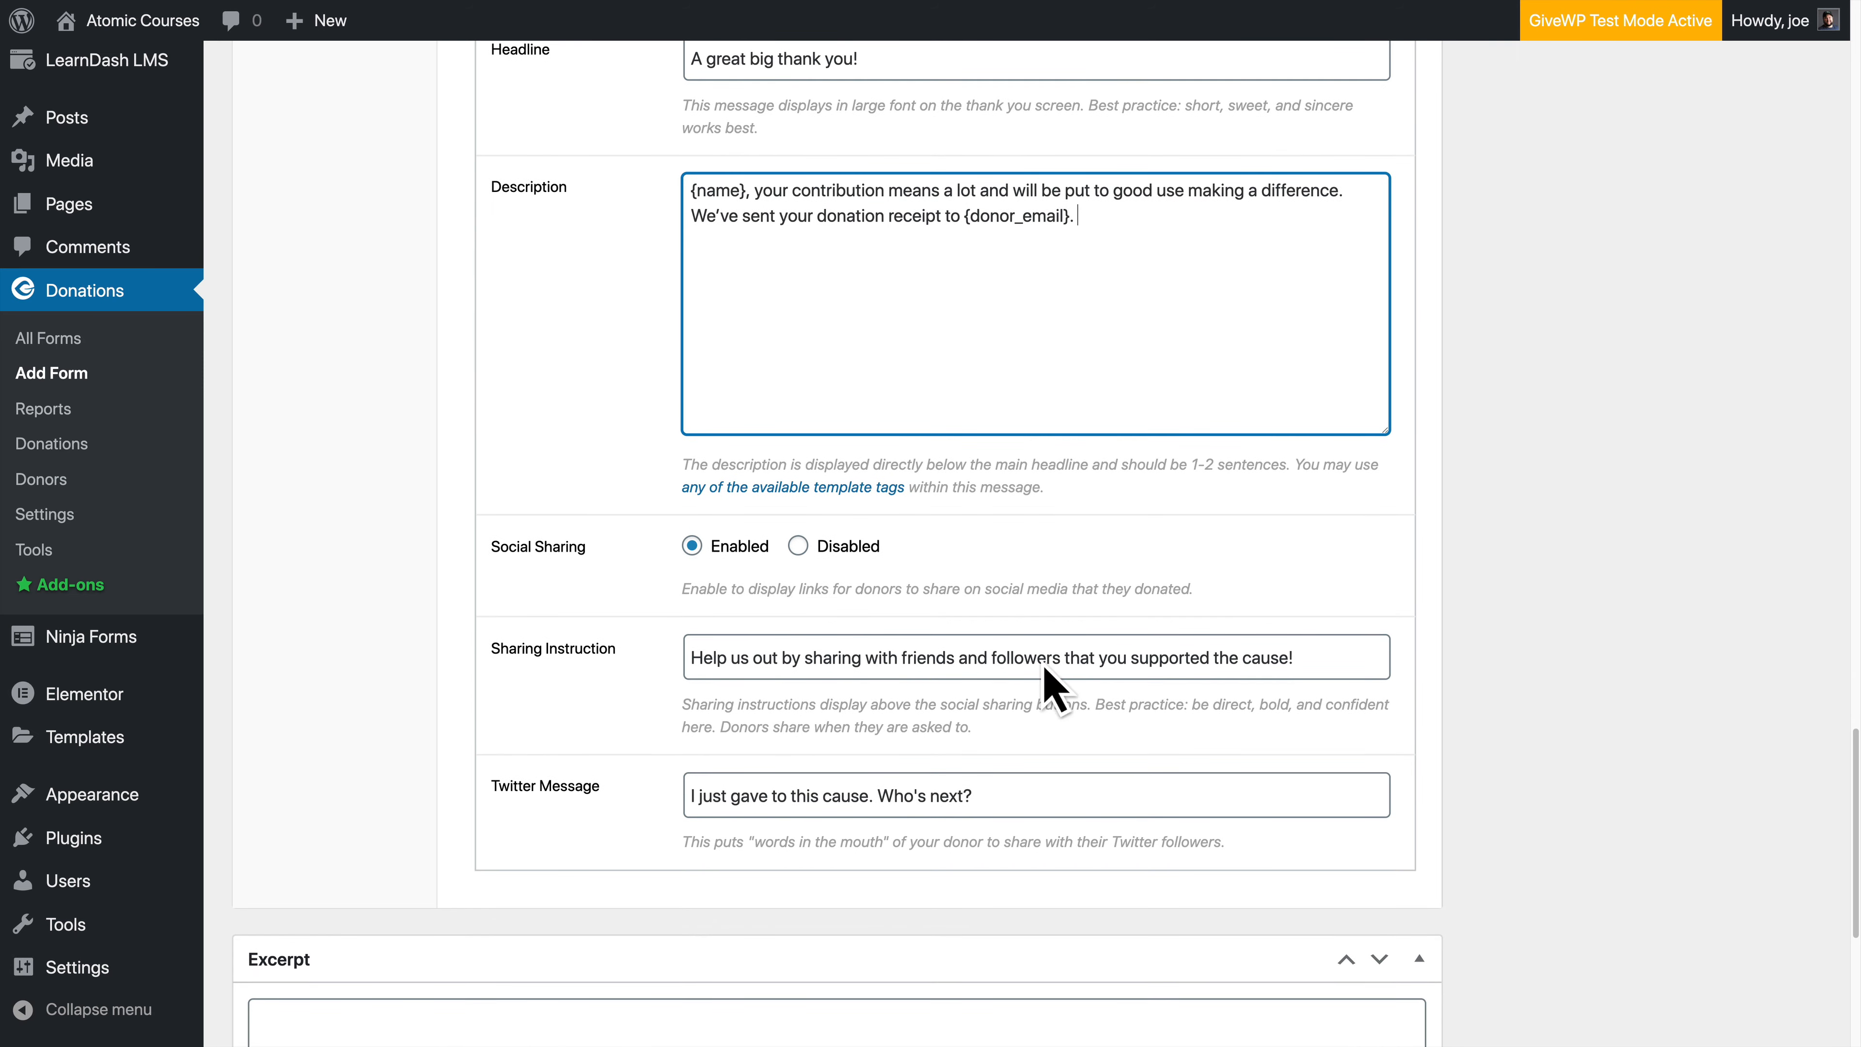
click(1246, 684)
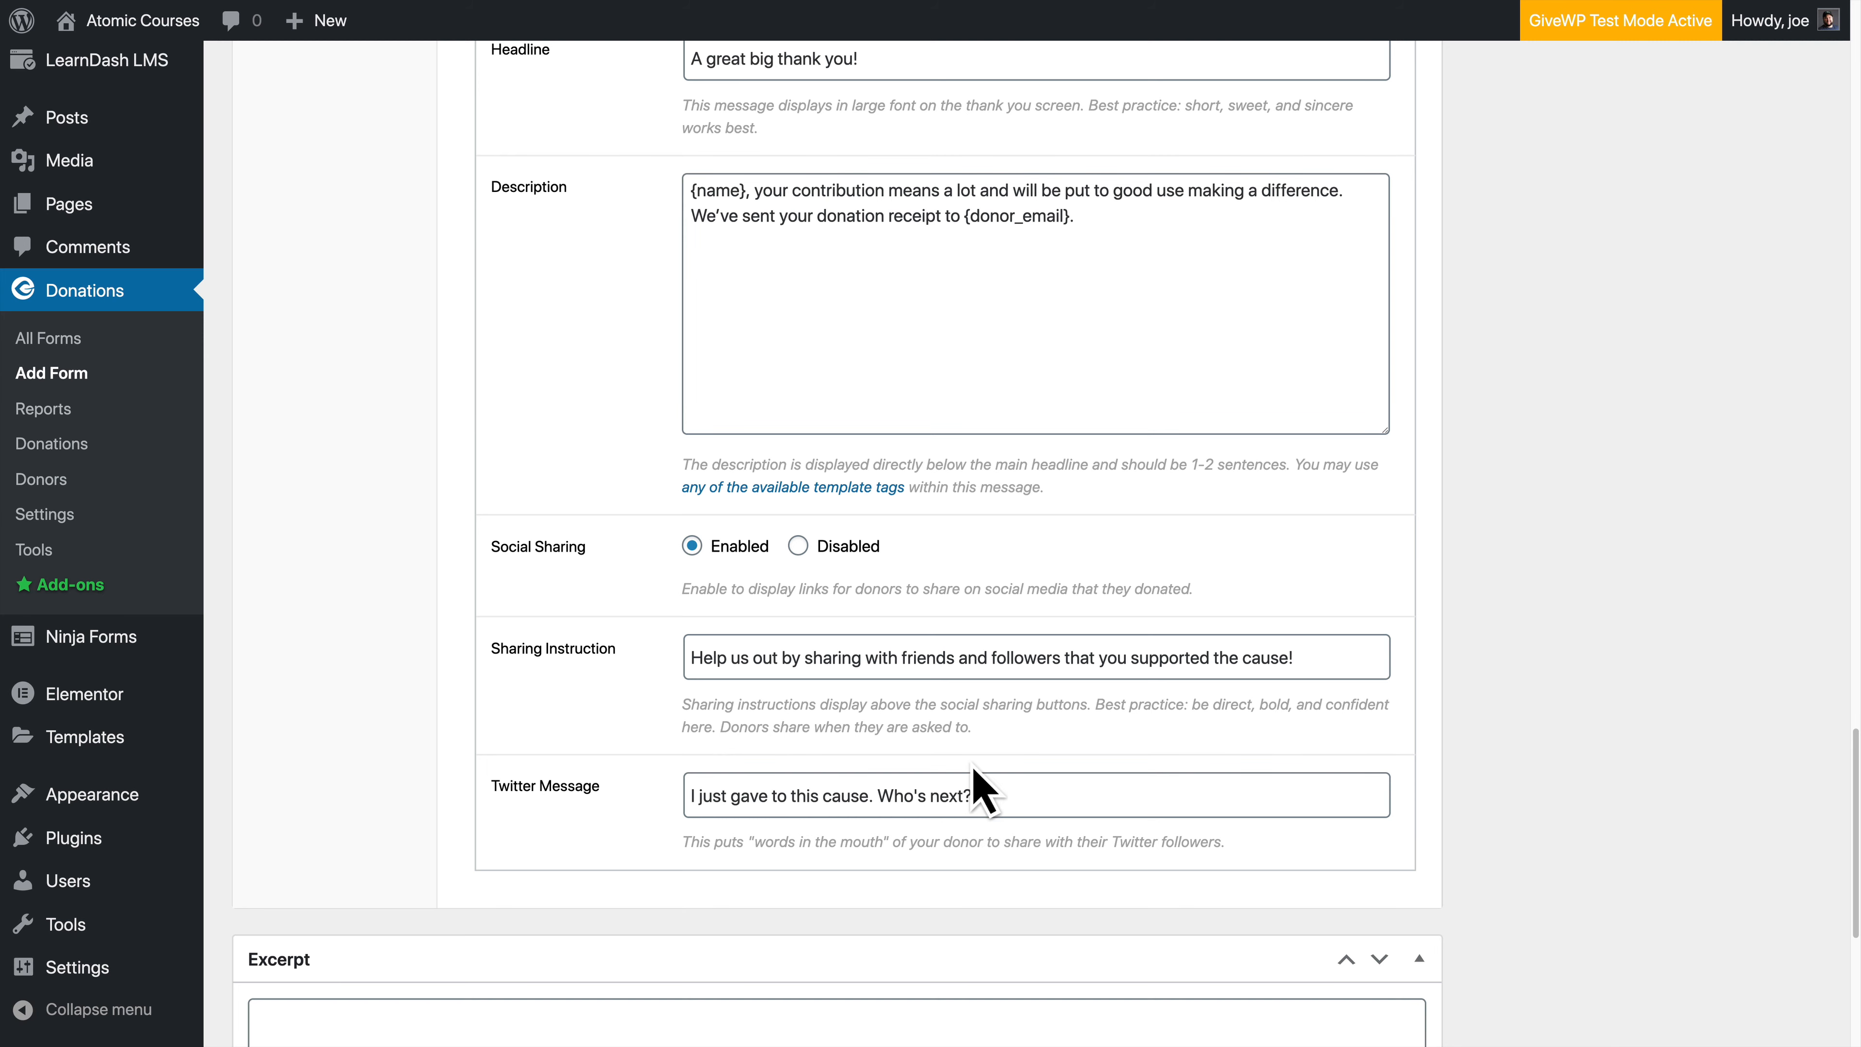
Step: Open the form's Donation Options and set the minimum amount of the donation limit to 3.00
scroll(956, 806, up, 5)
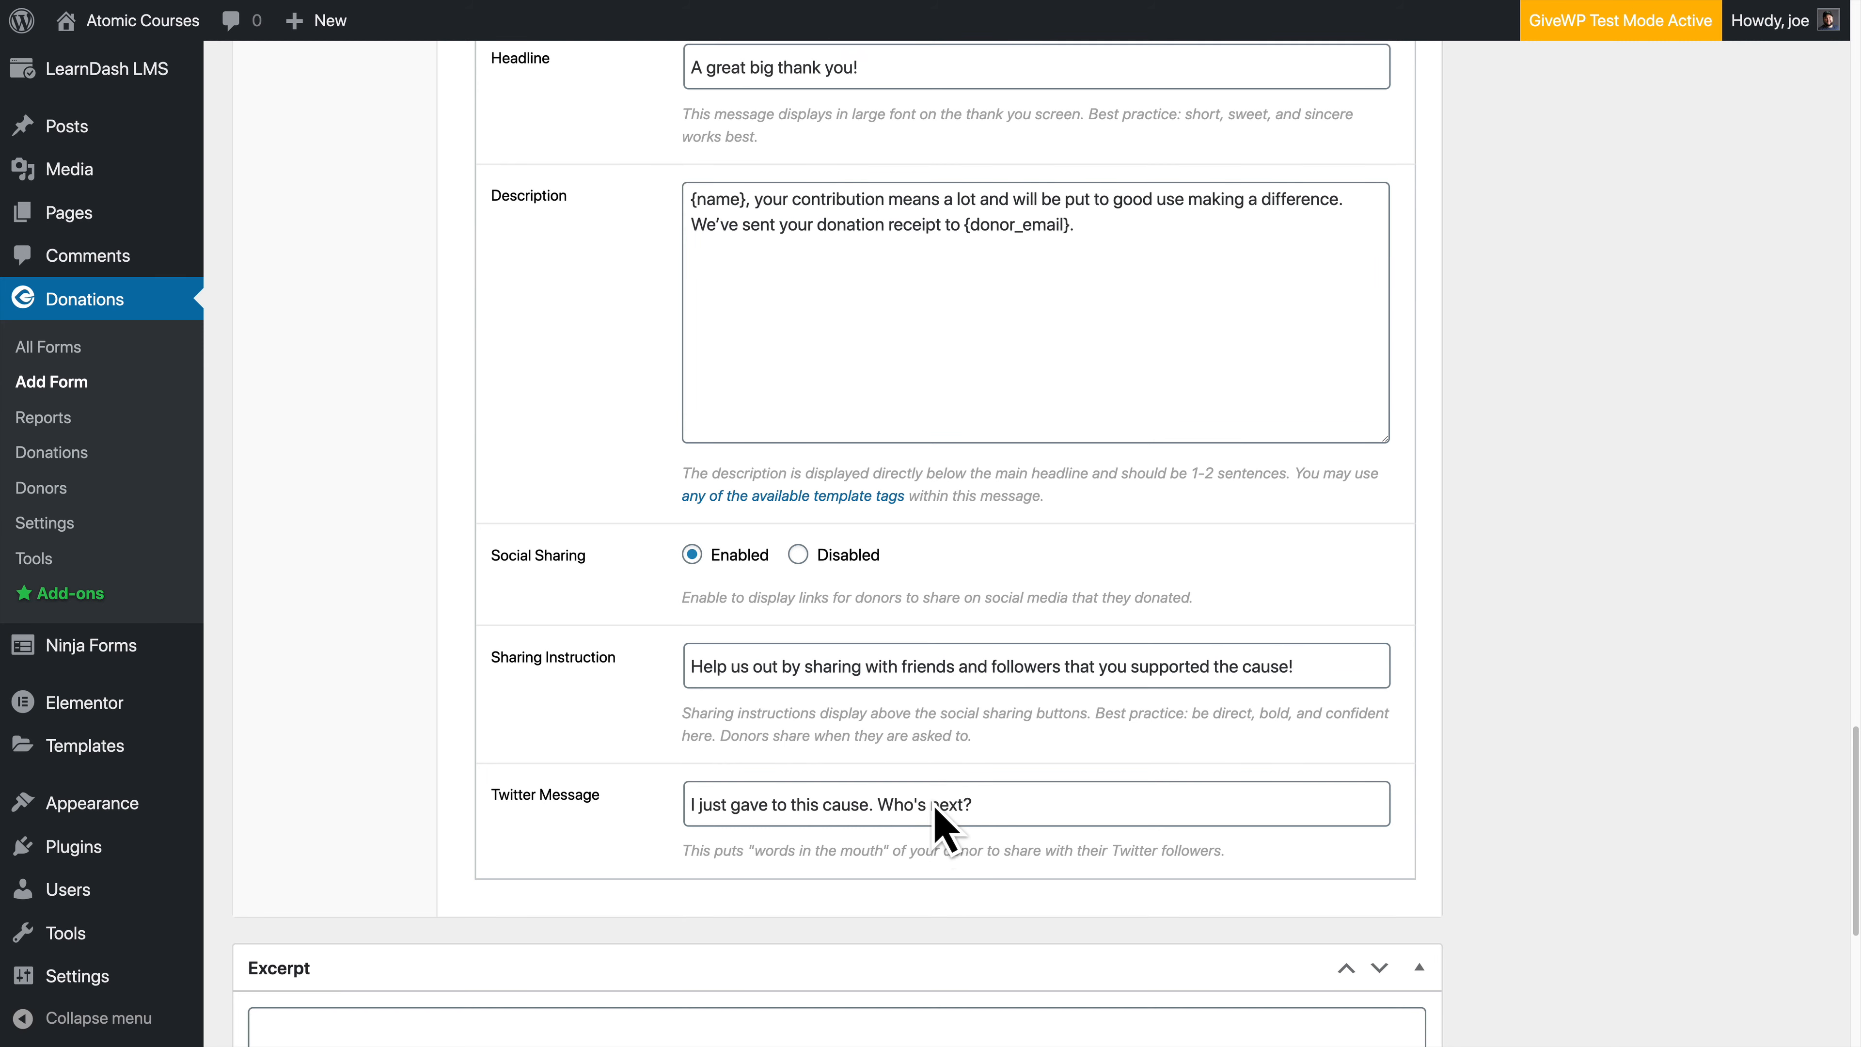
scroll(945, 829, up, 2)
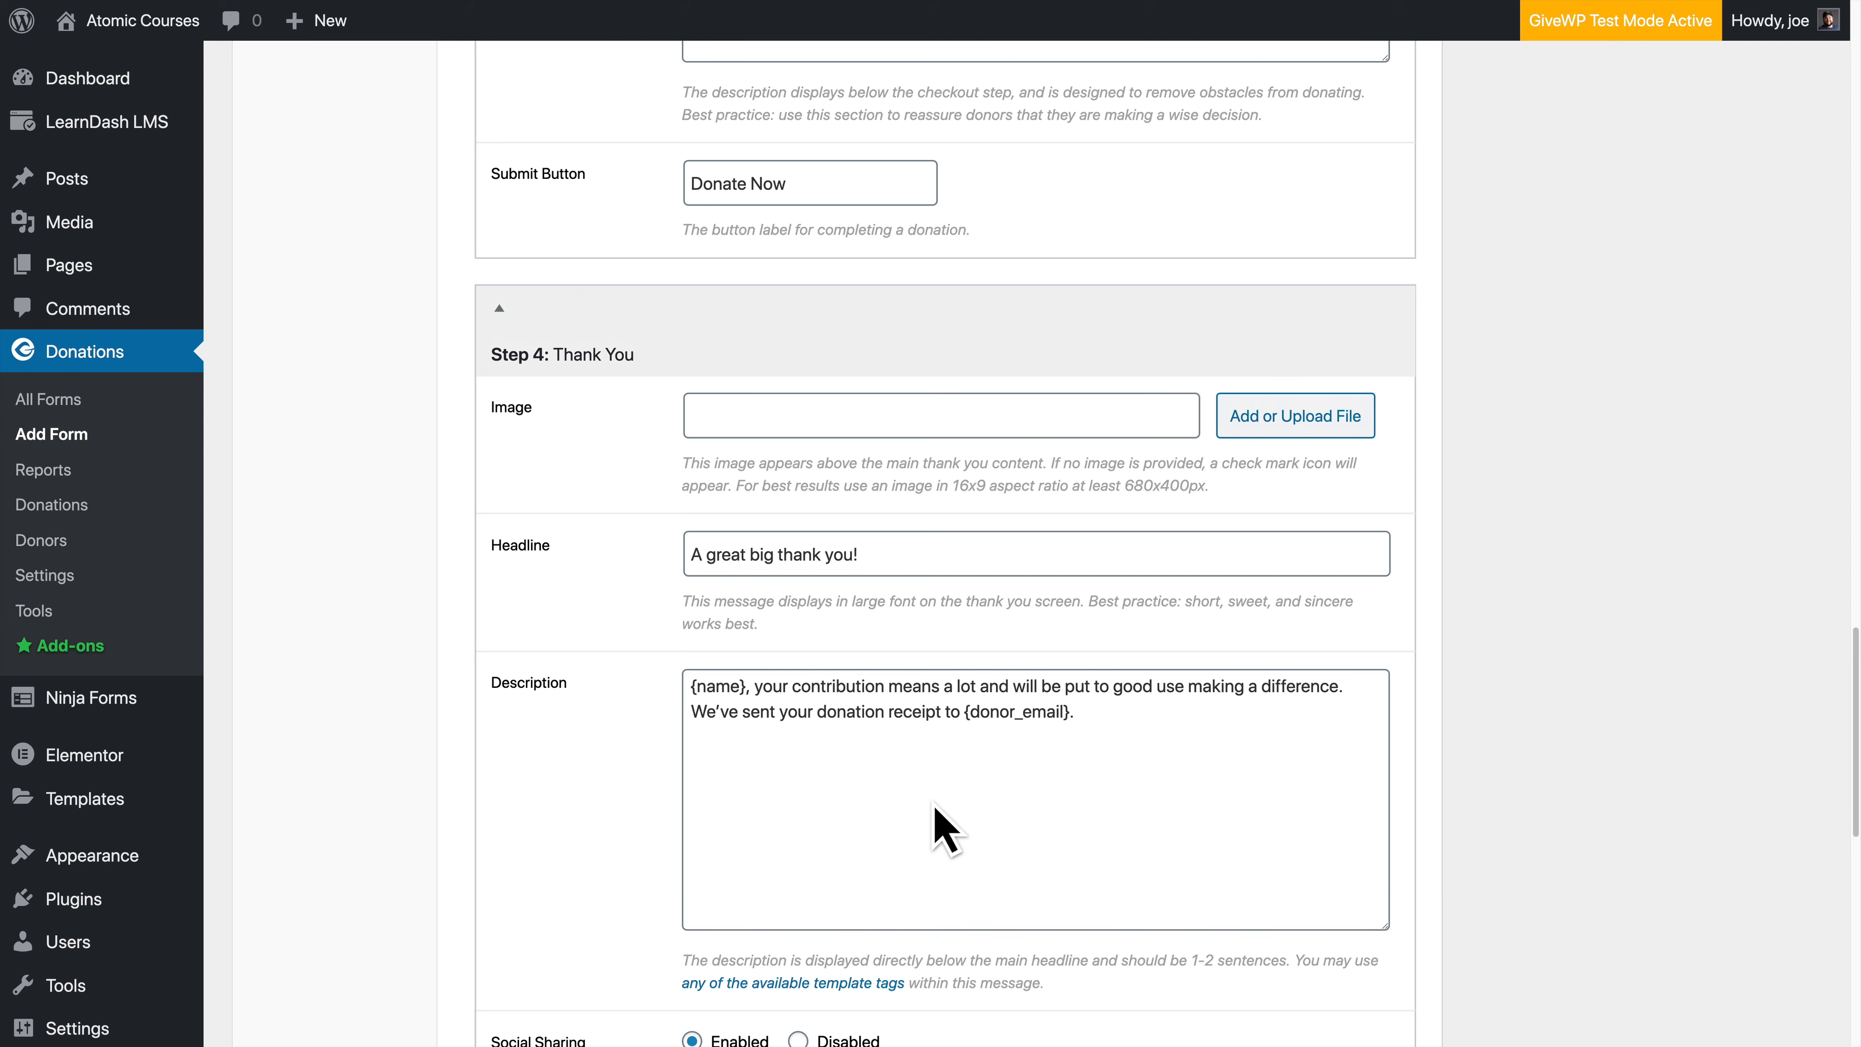
scroll(945, 828, up, 10)
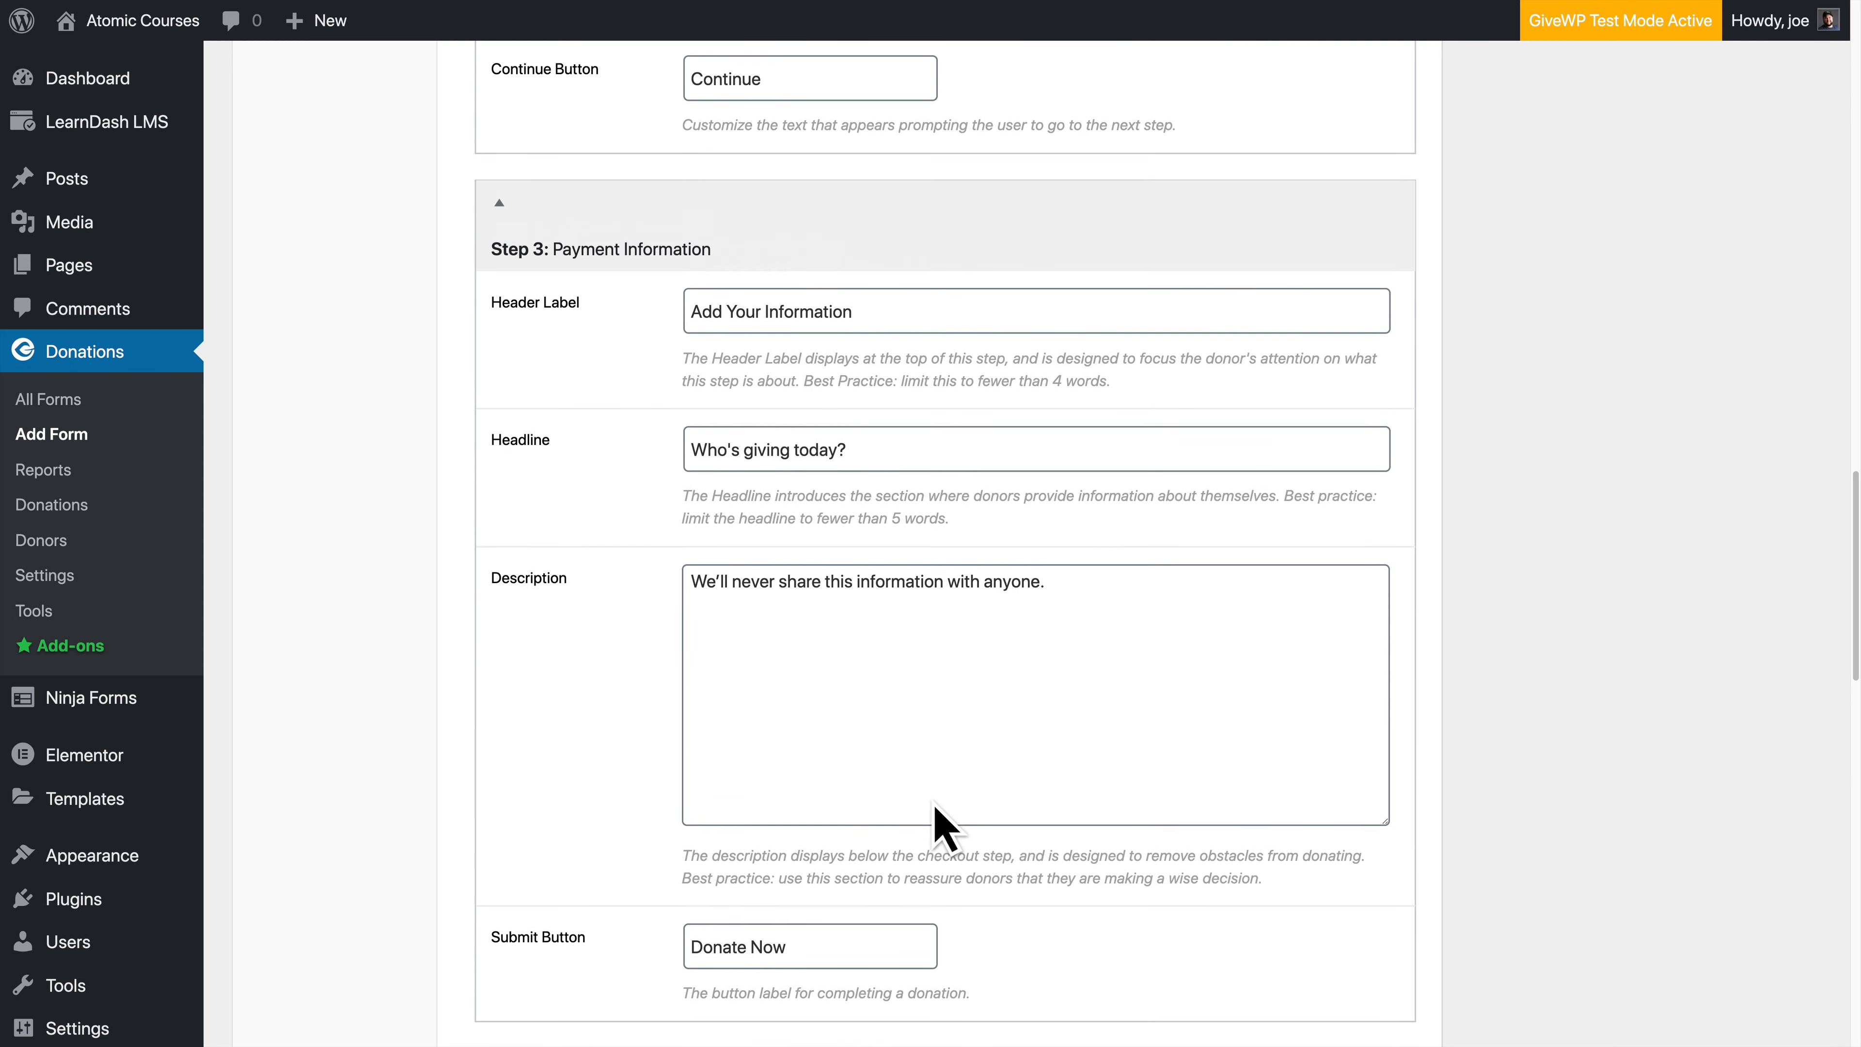
scroll(945, 829, up, 18)
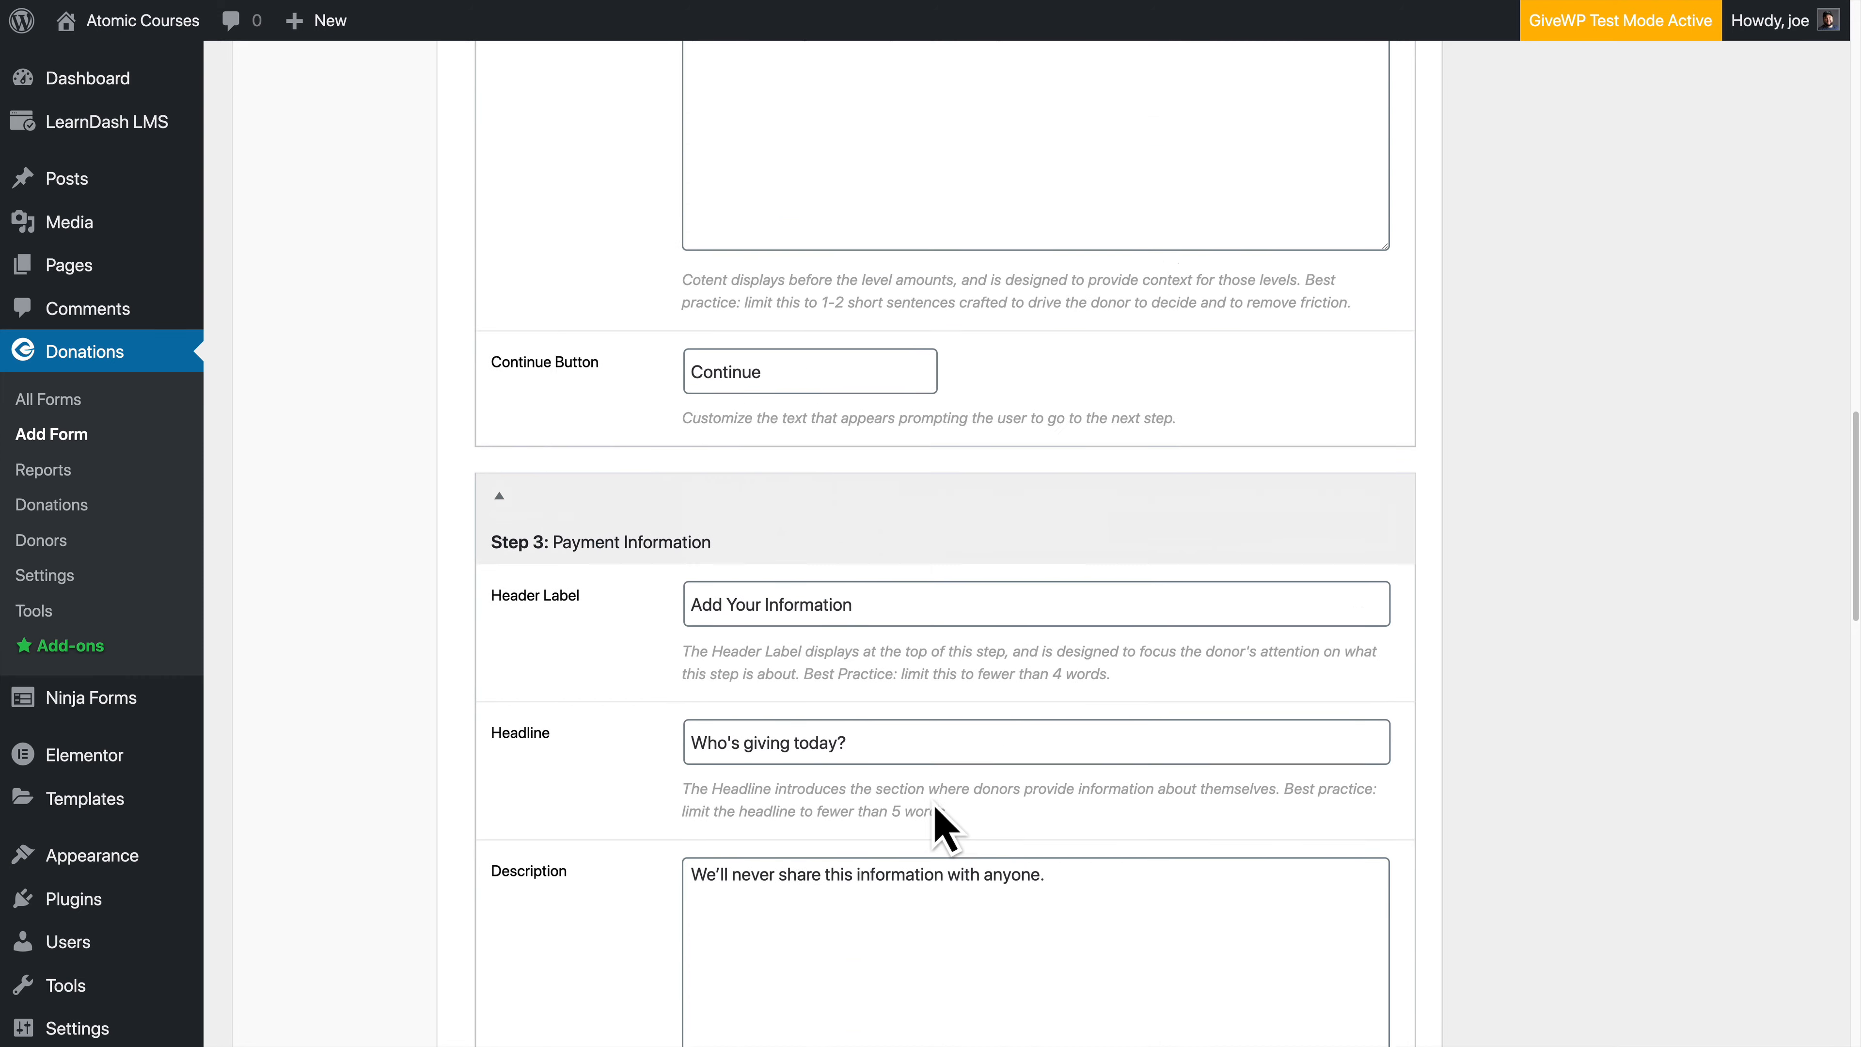
scroll(945, 829, up, 11)
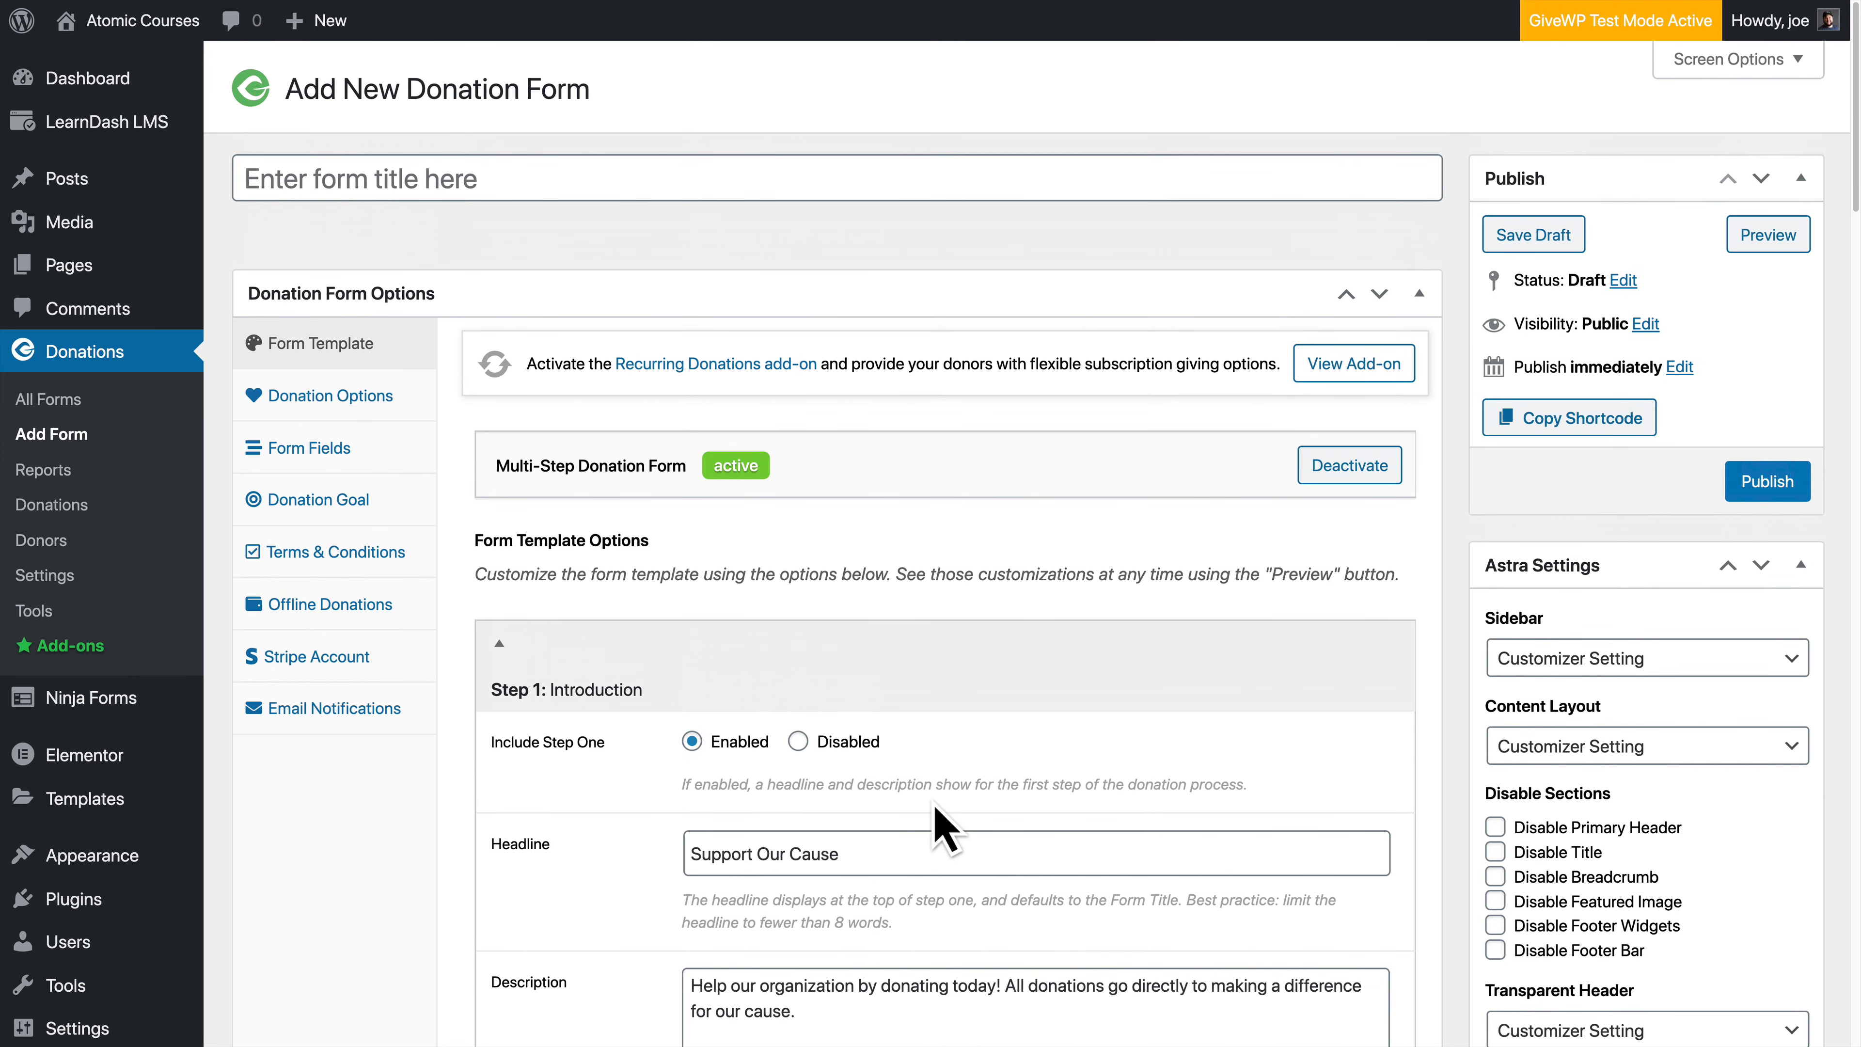
click(355, 410)
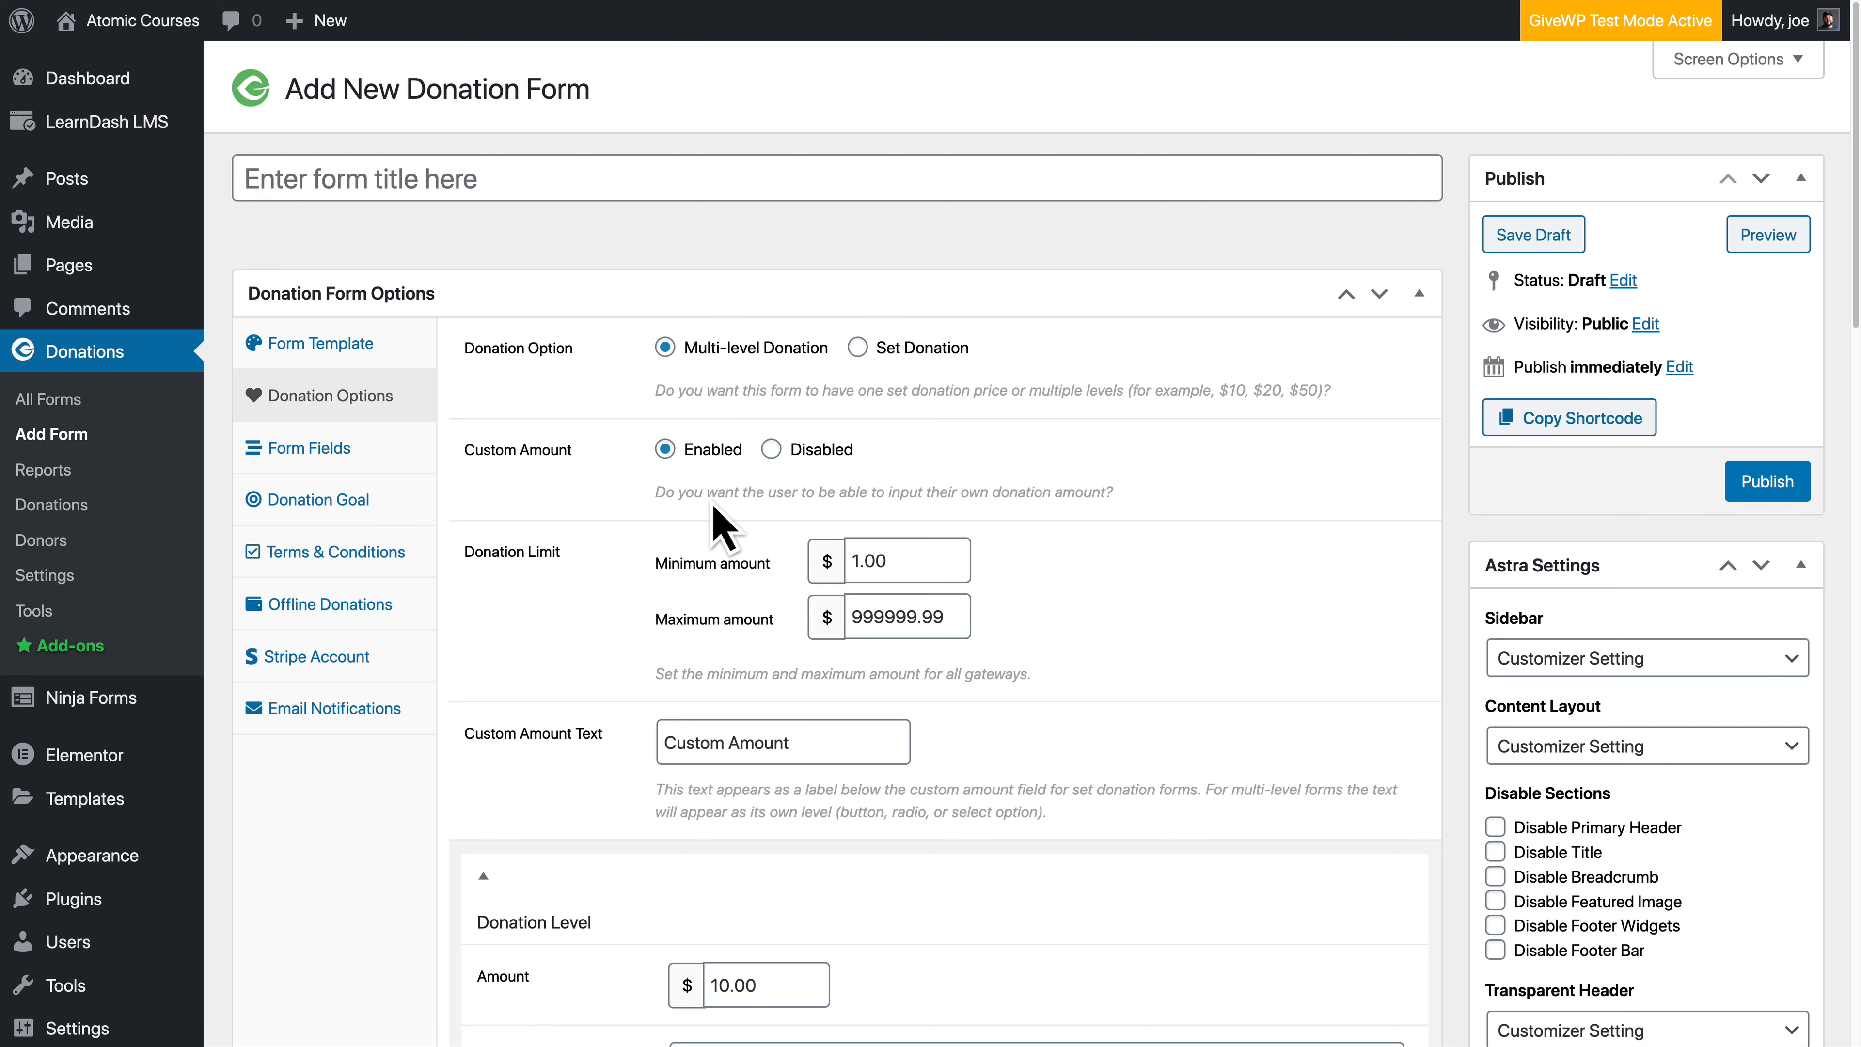
scroll(726, 527, down, 1)
scroll(953, 583, down, 1)
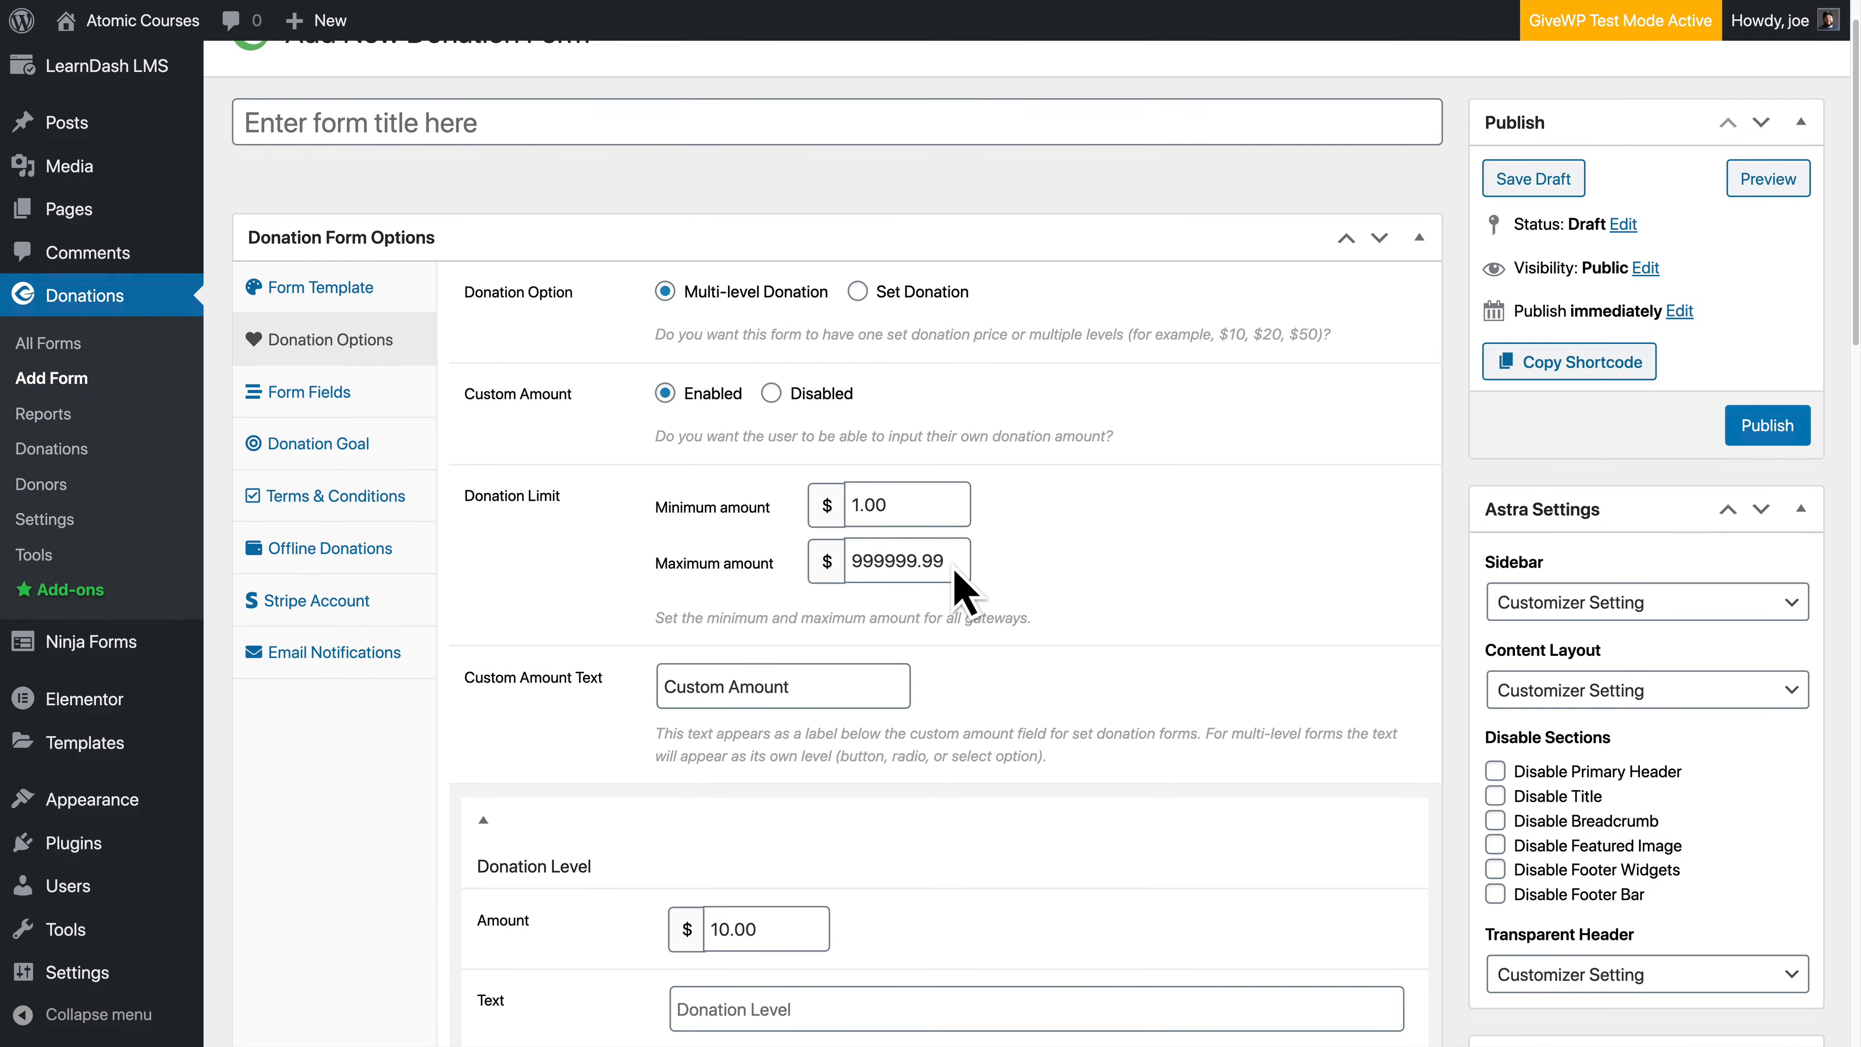
drag(852, 506, 863, 507)
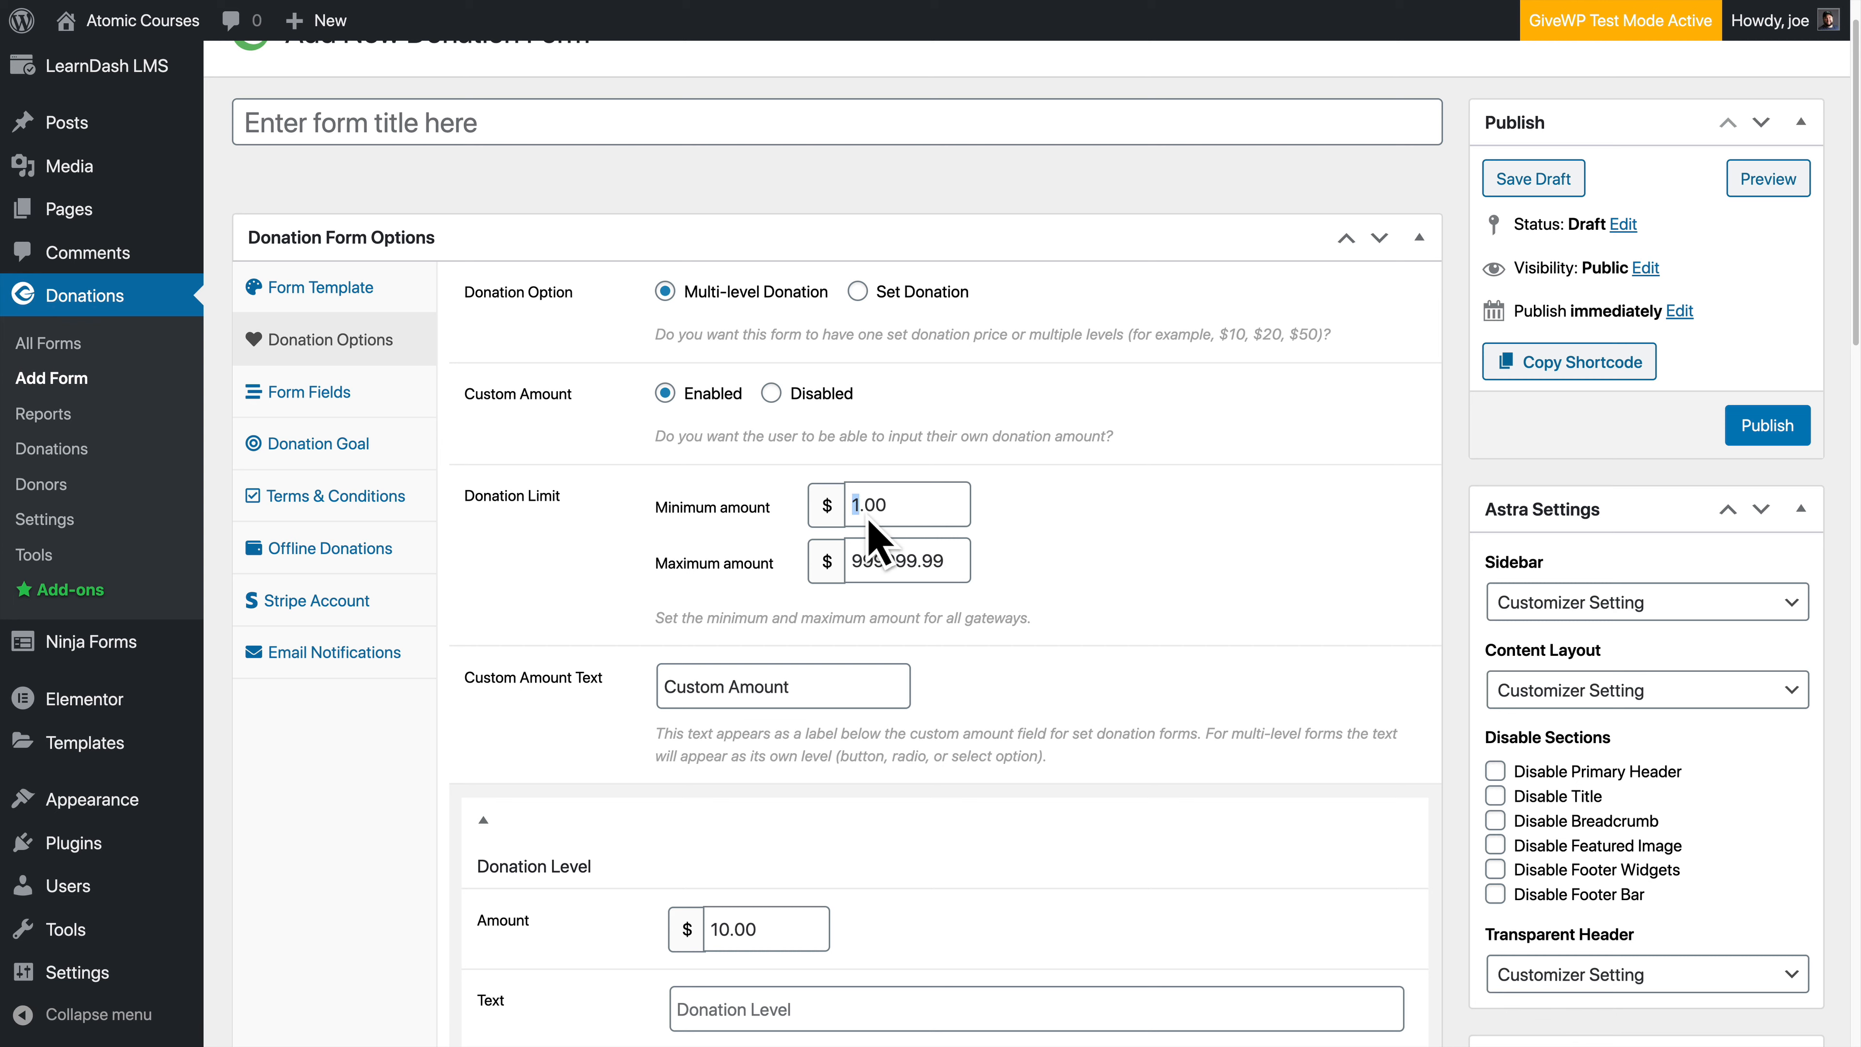
text(3)
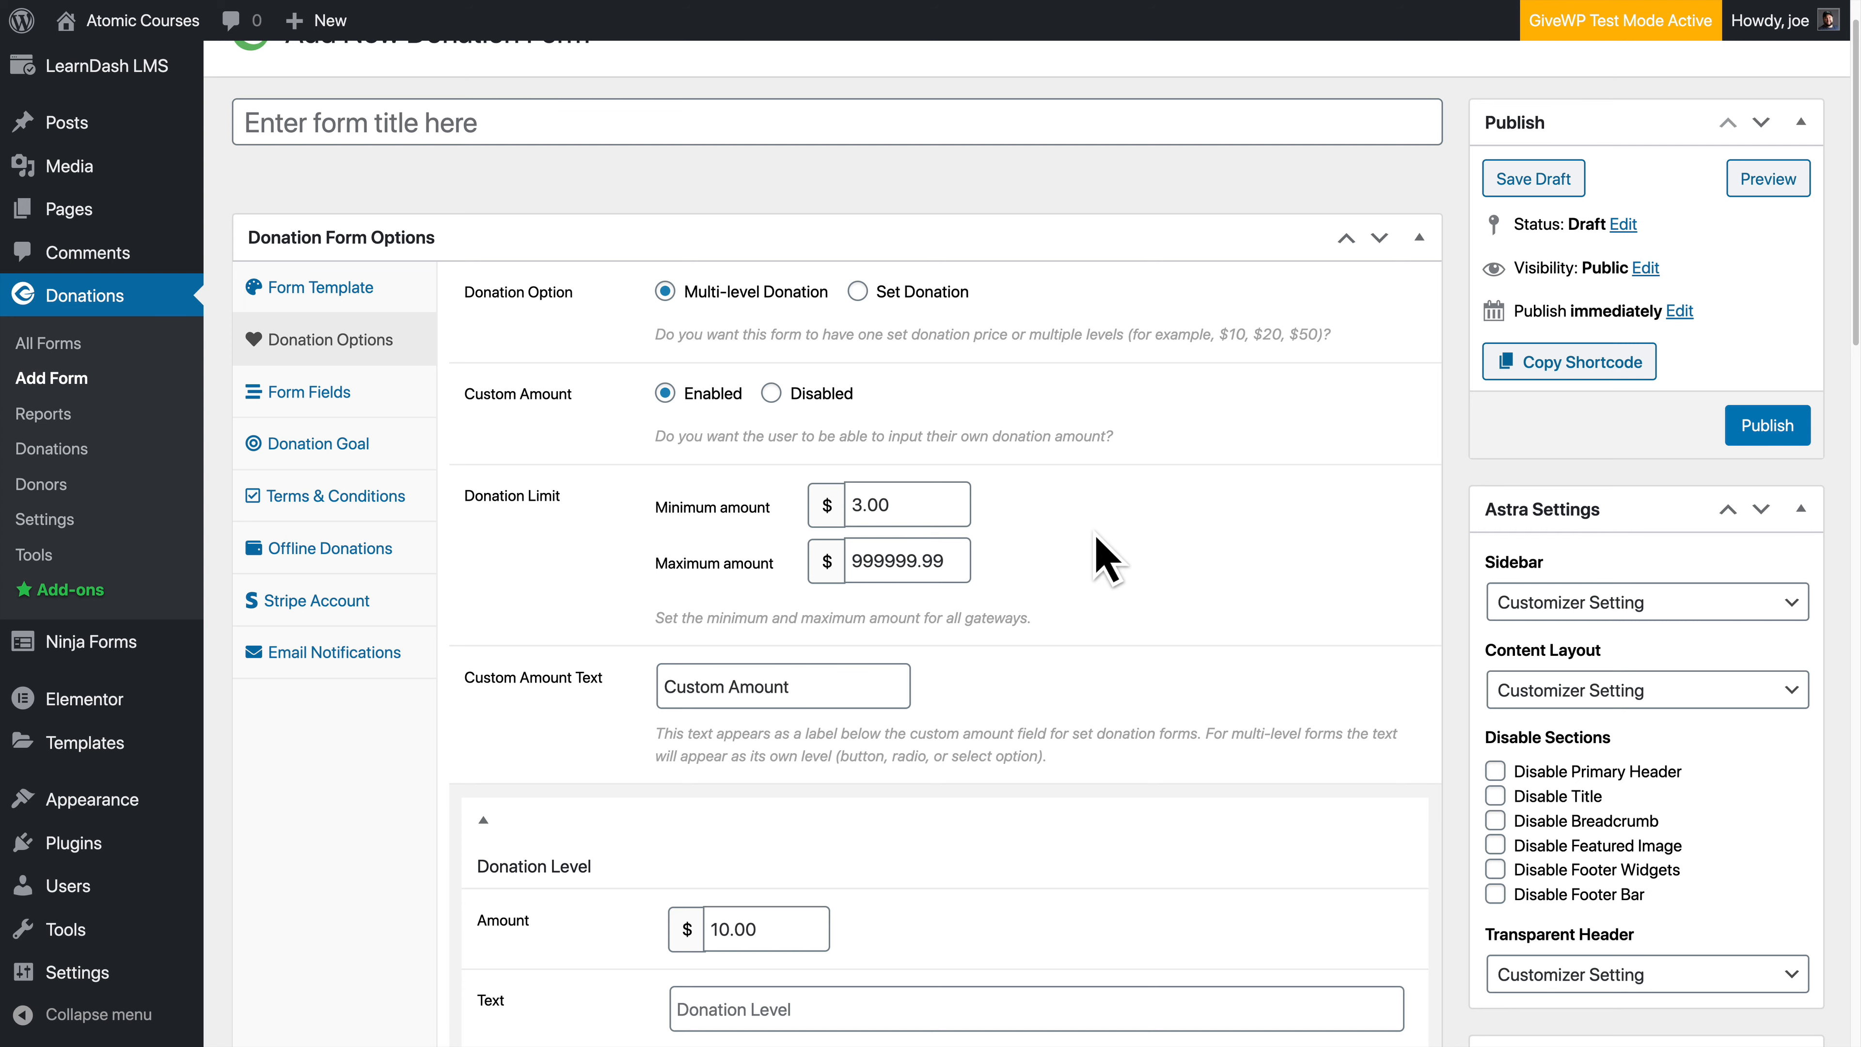
scroll(1084, 586, down, 1)
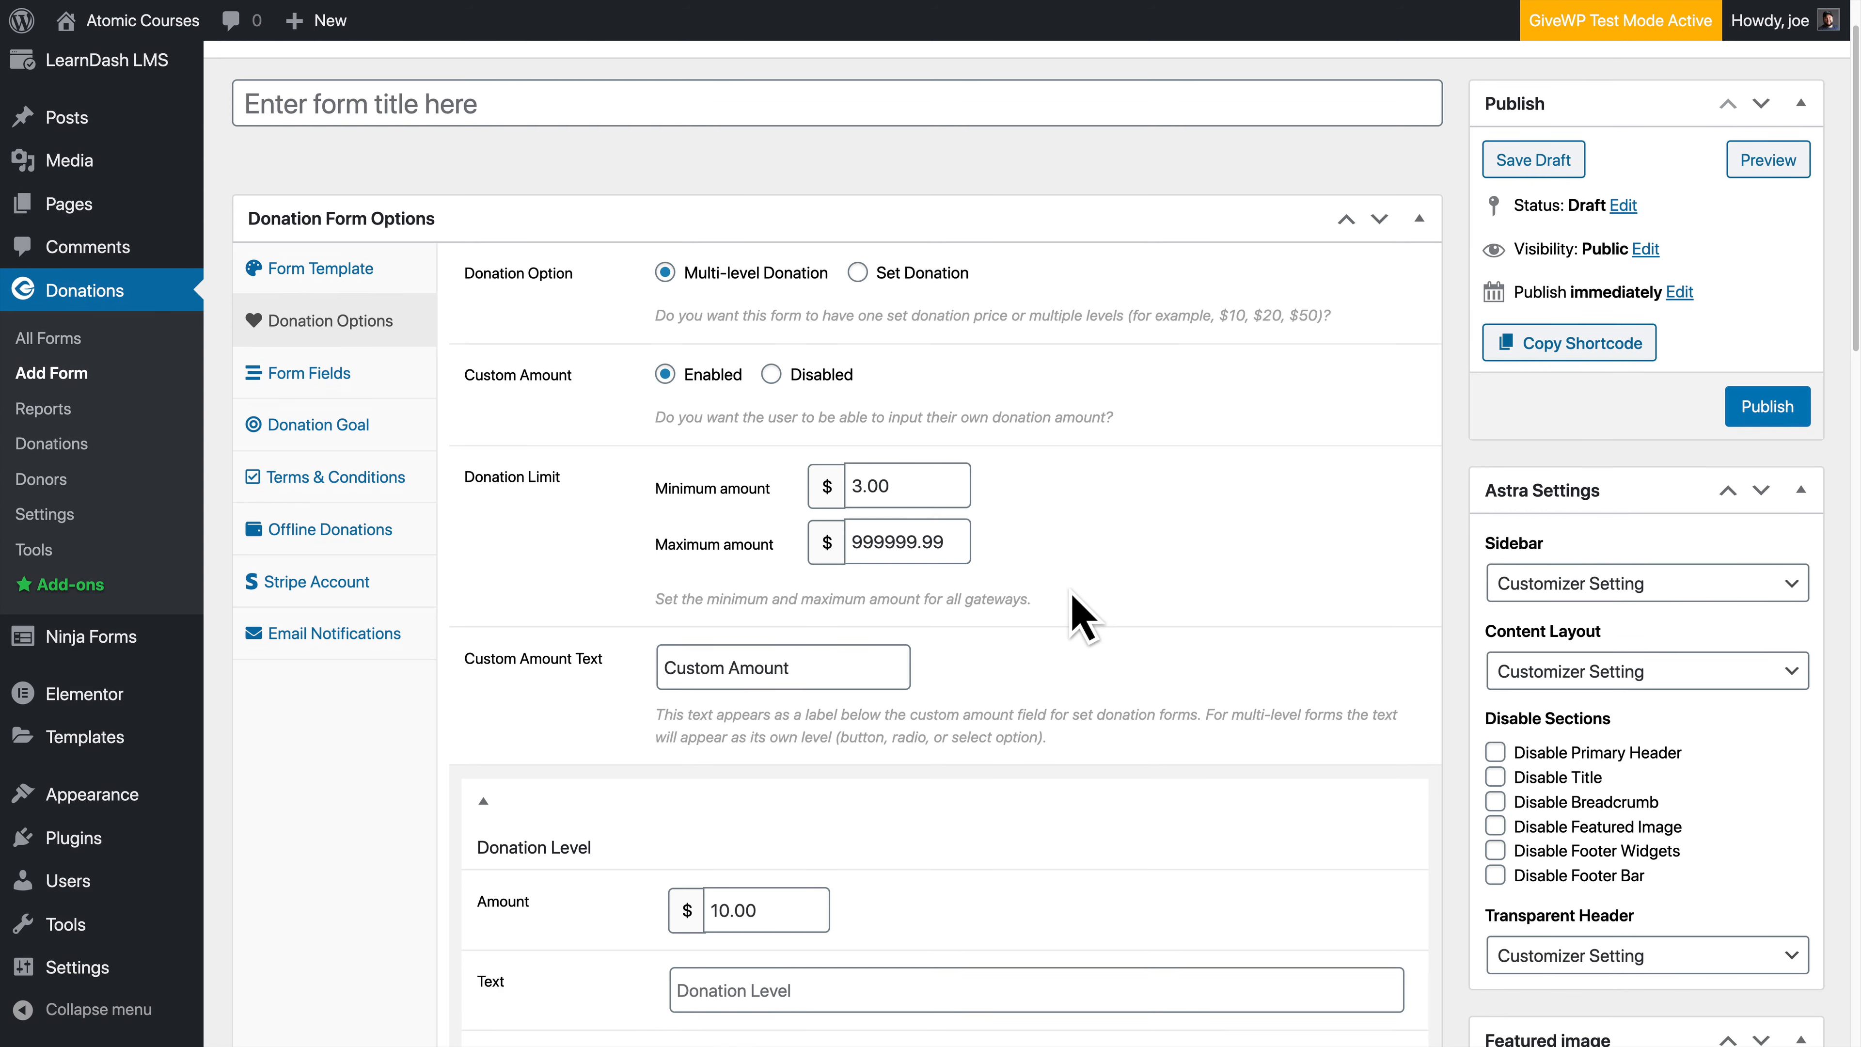
click(913, 476)
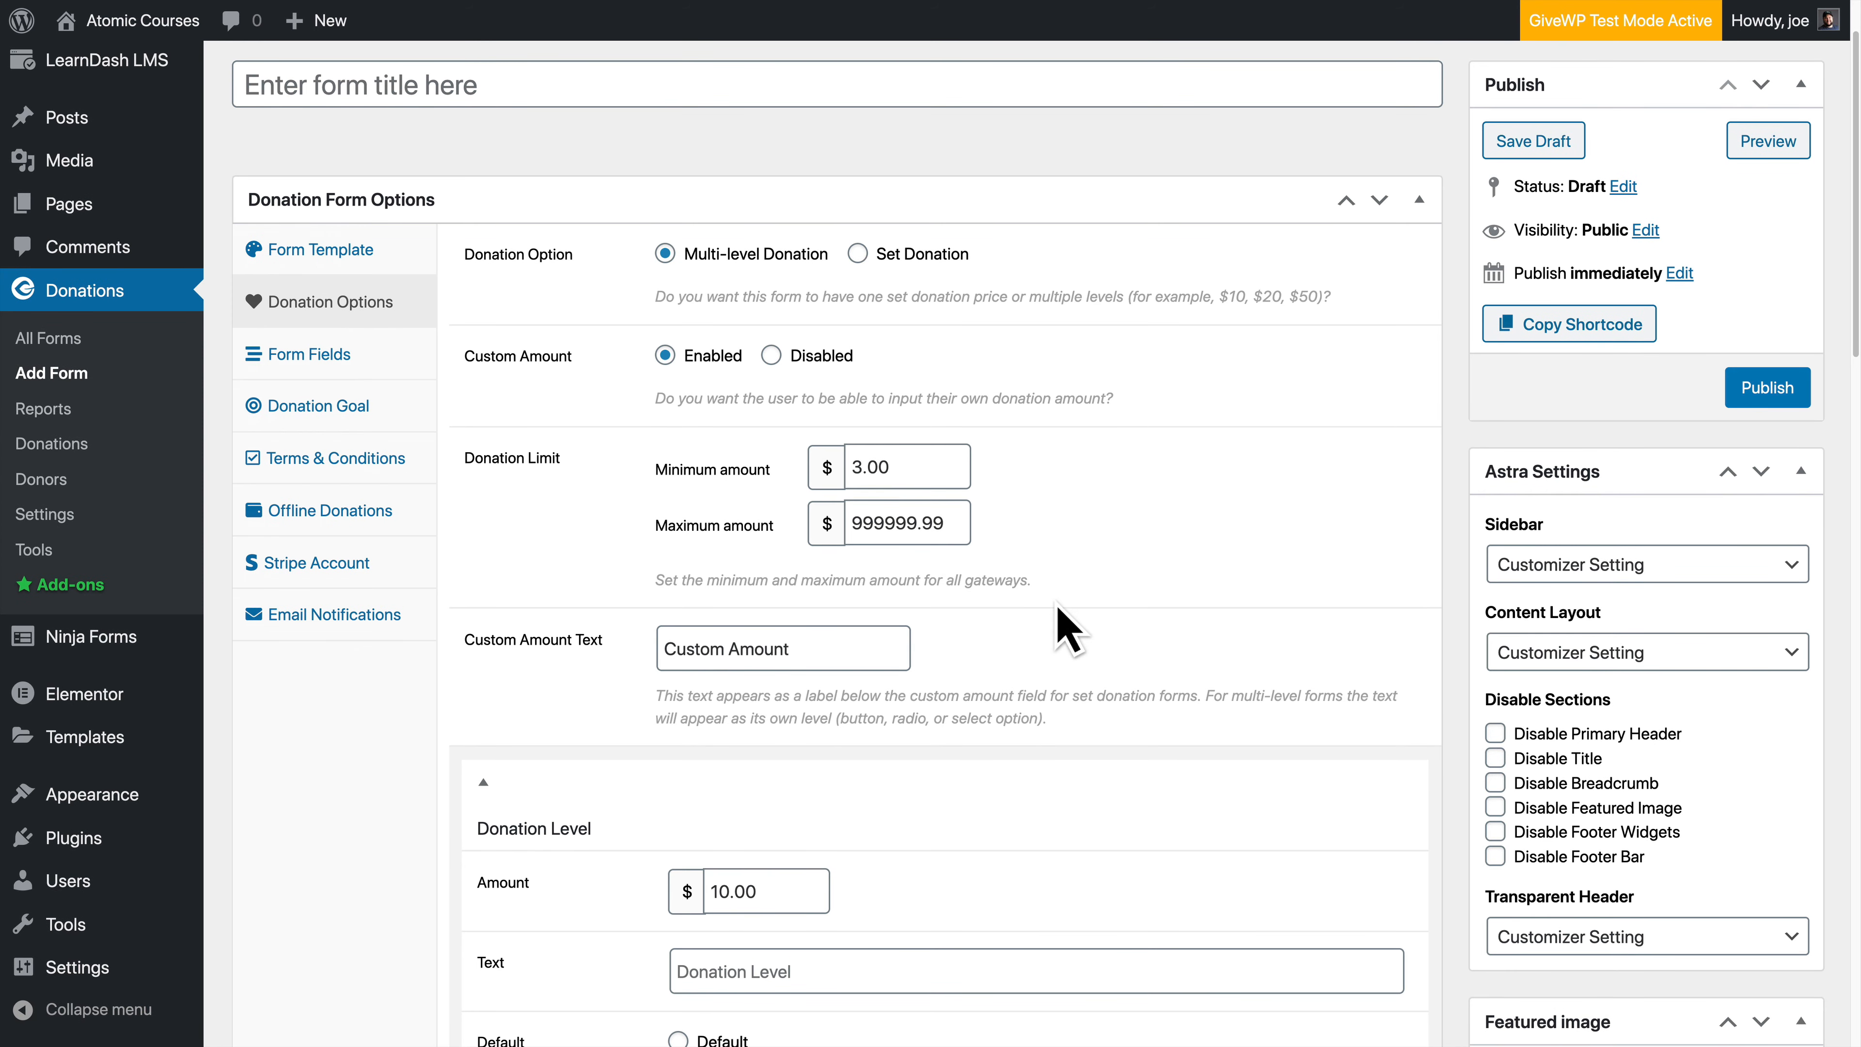
scroll(1062, 623, down, 3)
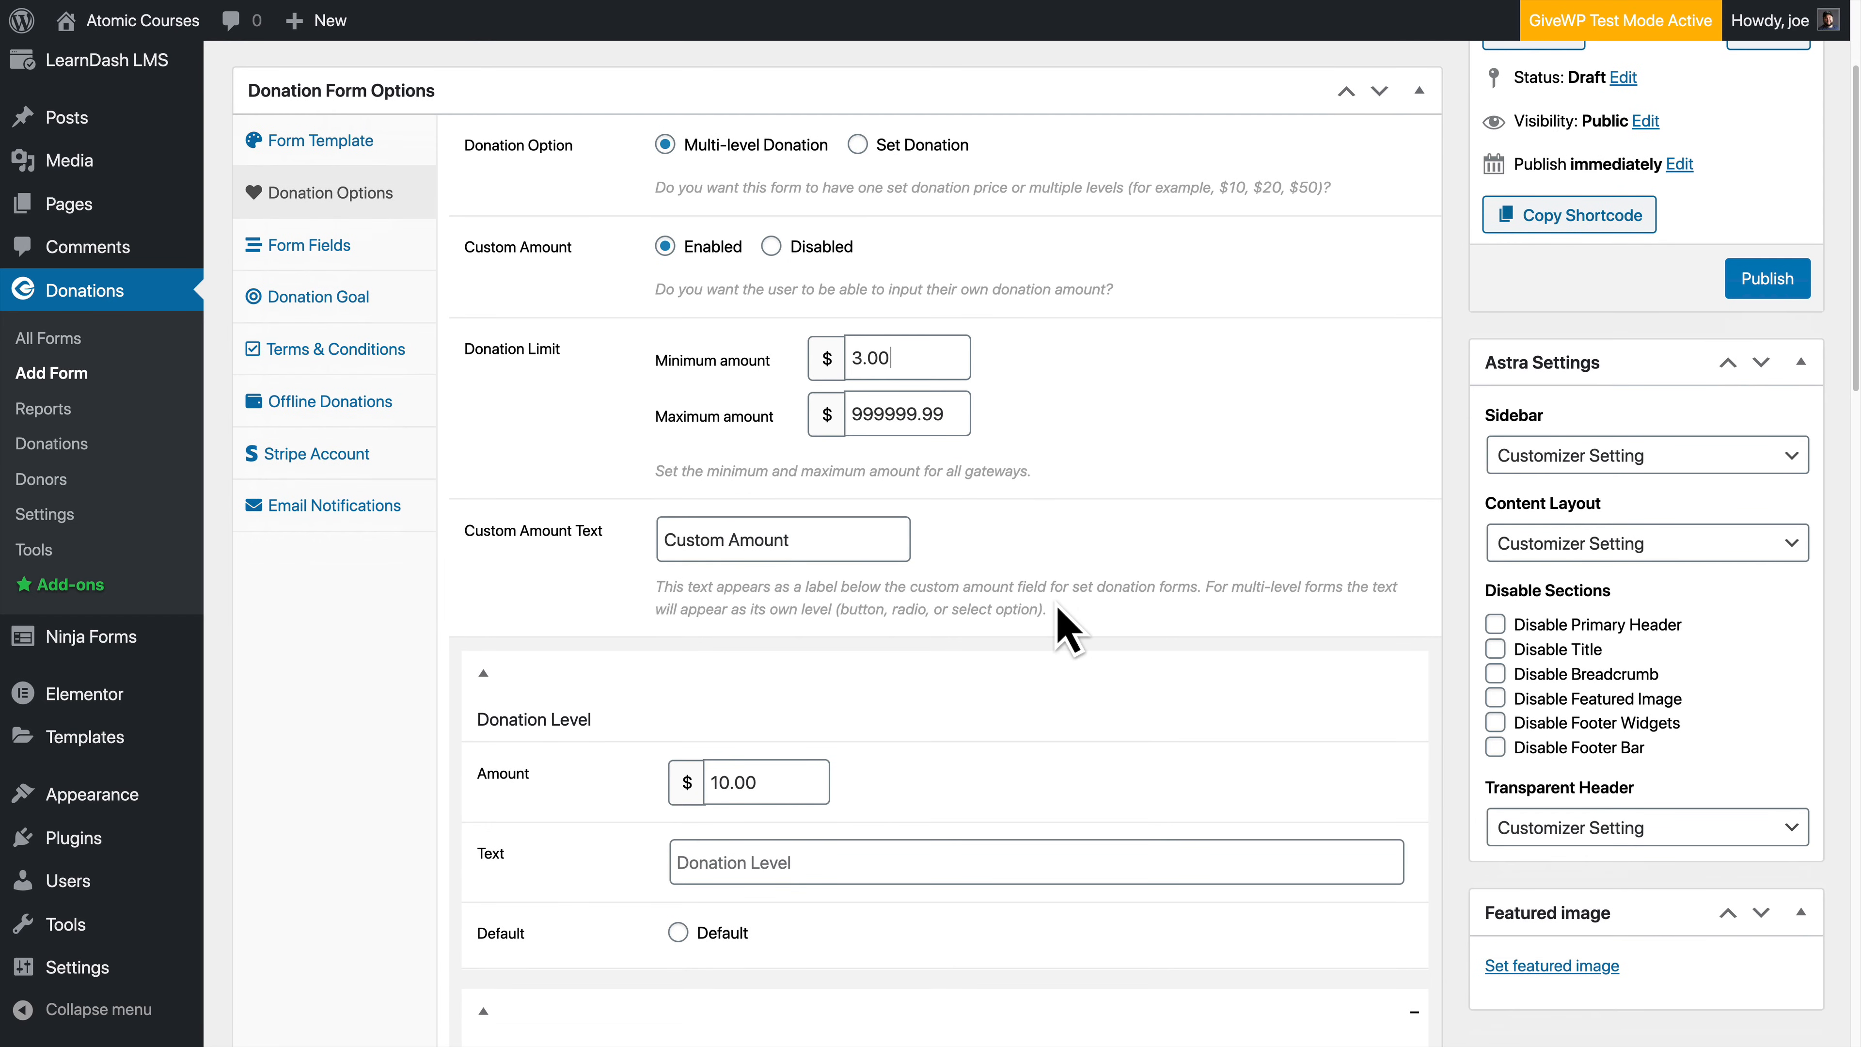
triple_click(853, 550)
click(949, 407)
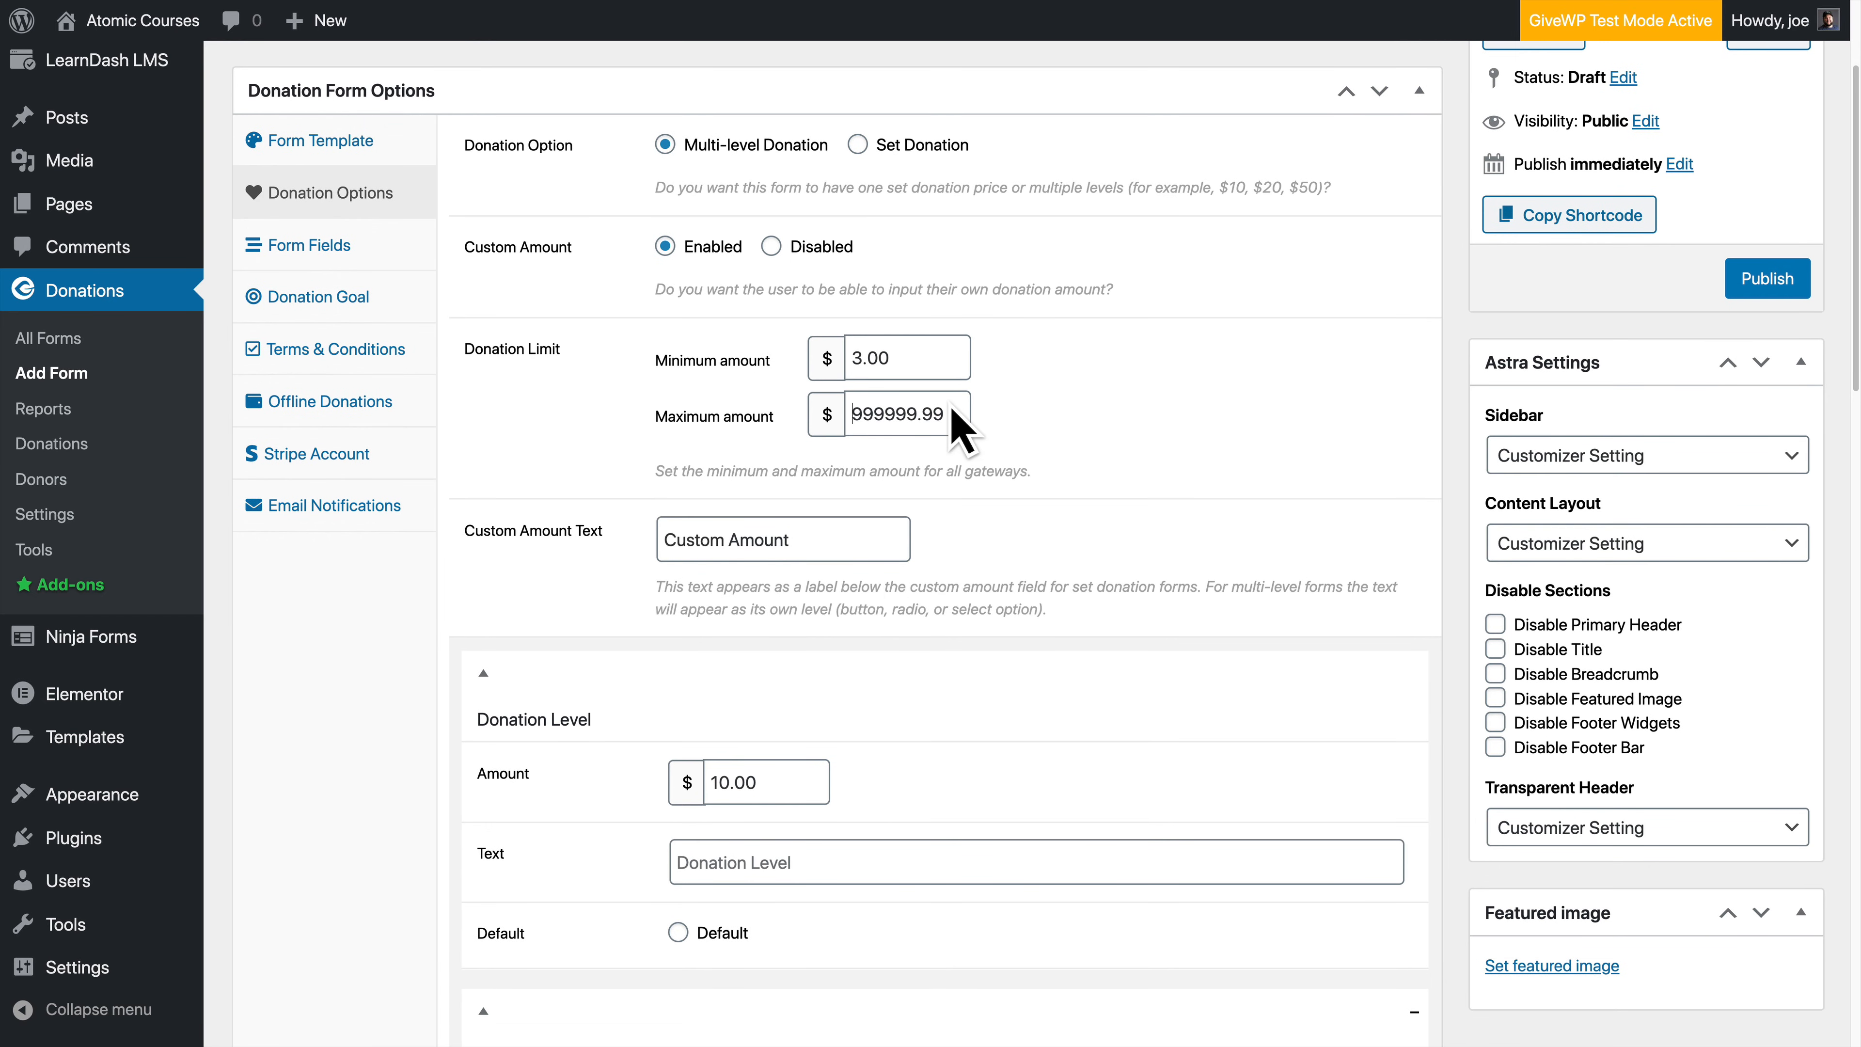
drag(963, 428, 785, 431)
click(1060, 486)
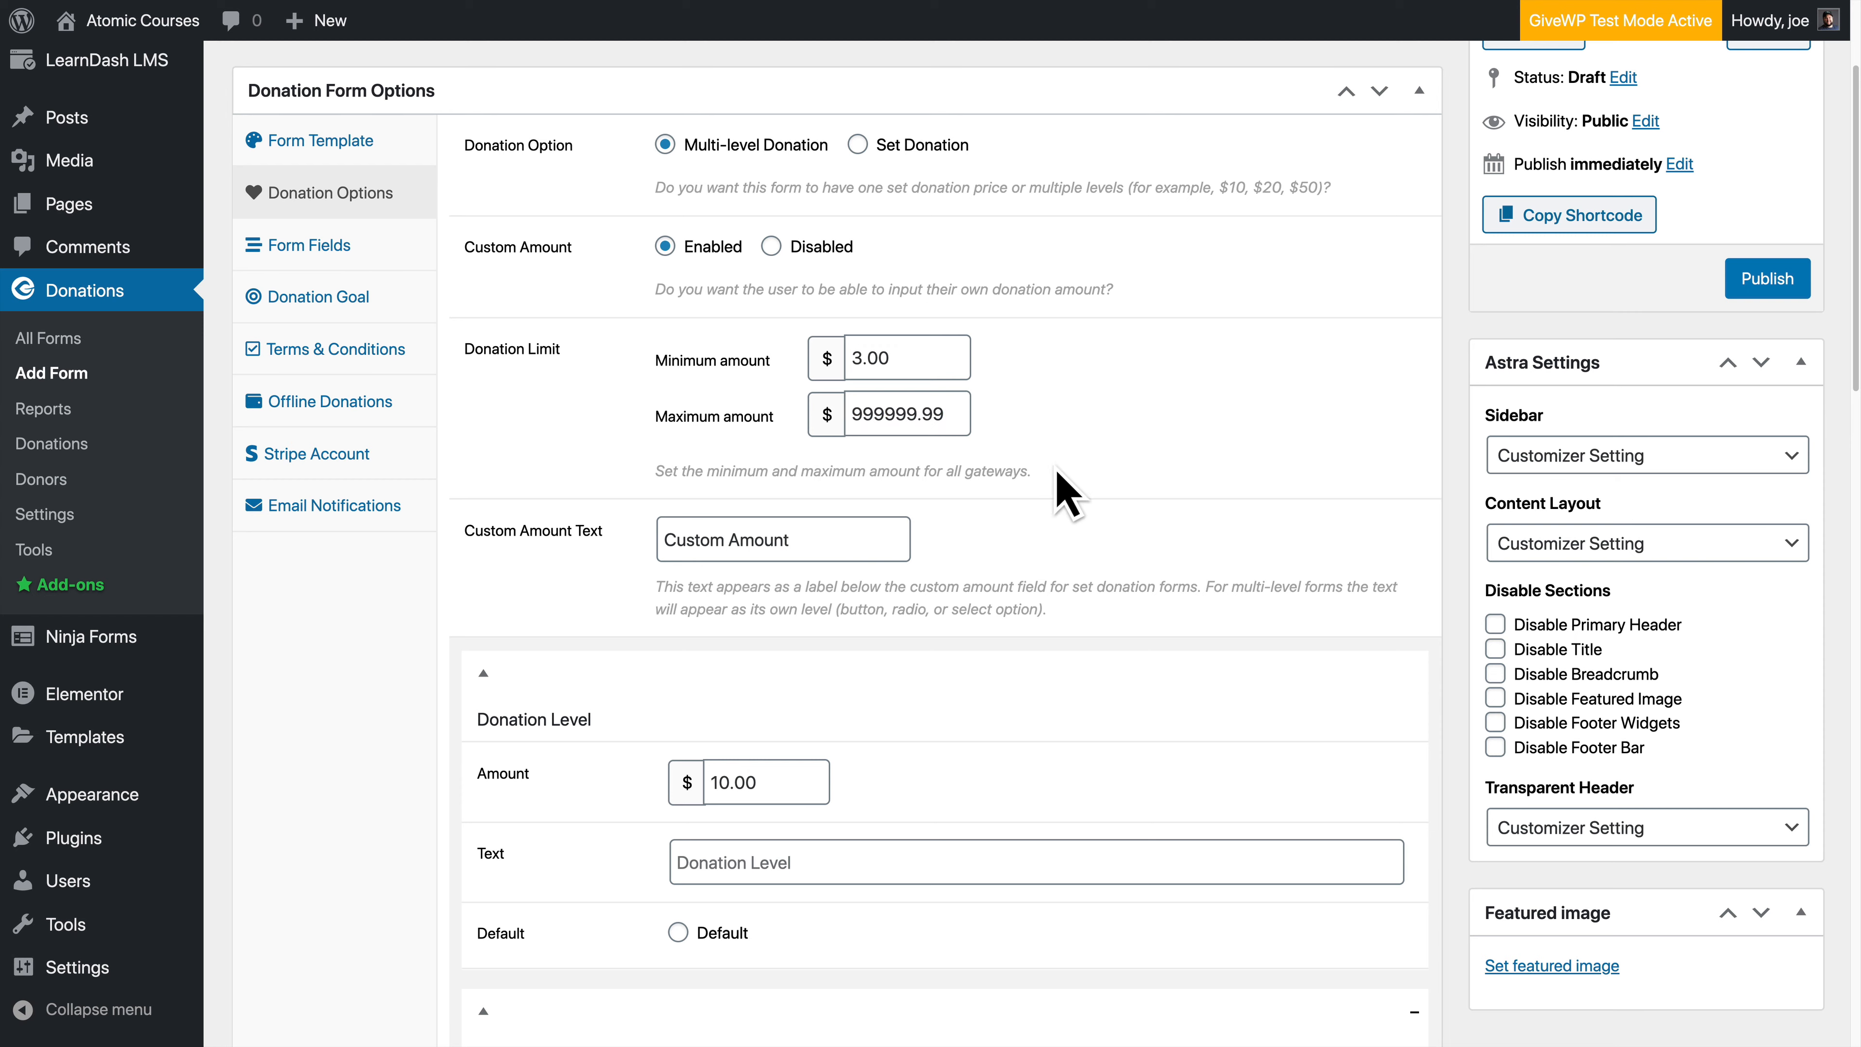
Step: Set the first donation level's amount to 3.00 and its text to "Support"
scroll(997, 632, down, 10)
scroll(997, 632, down, 1)
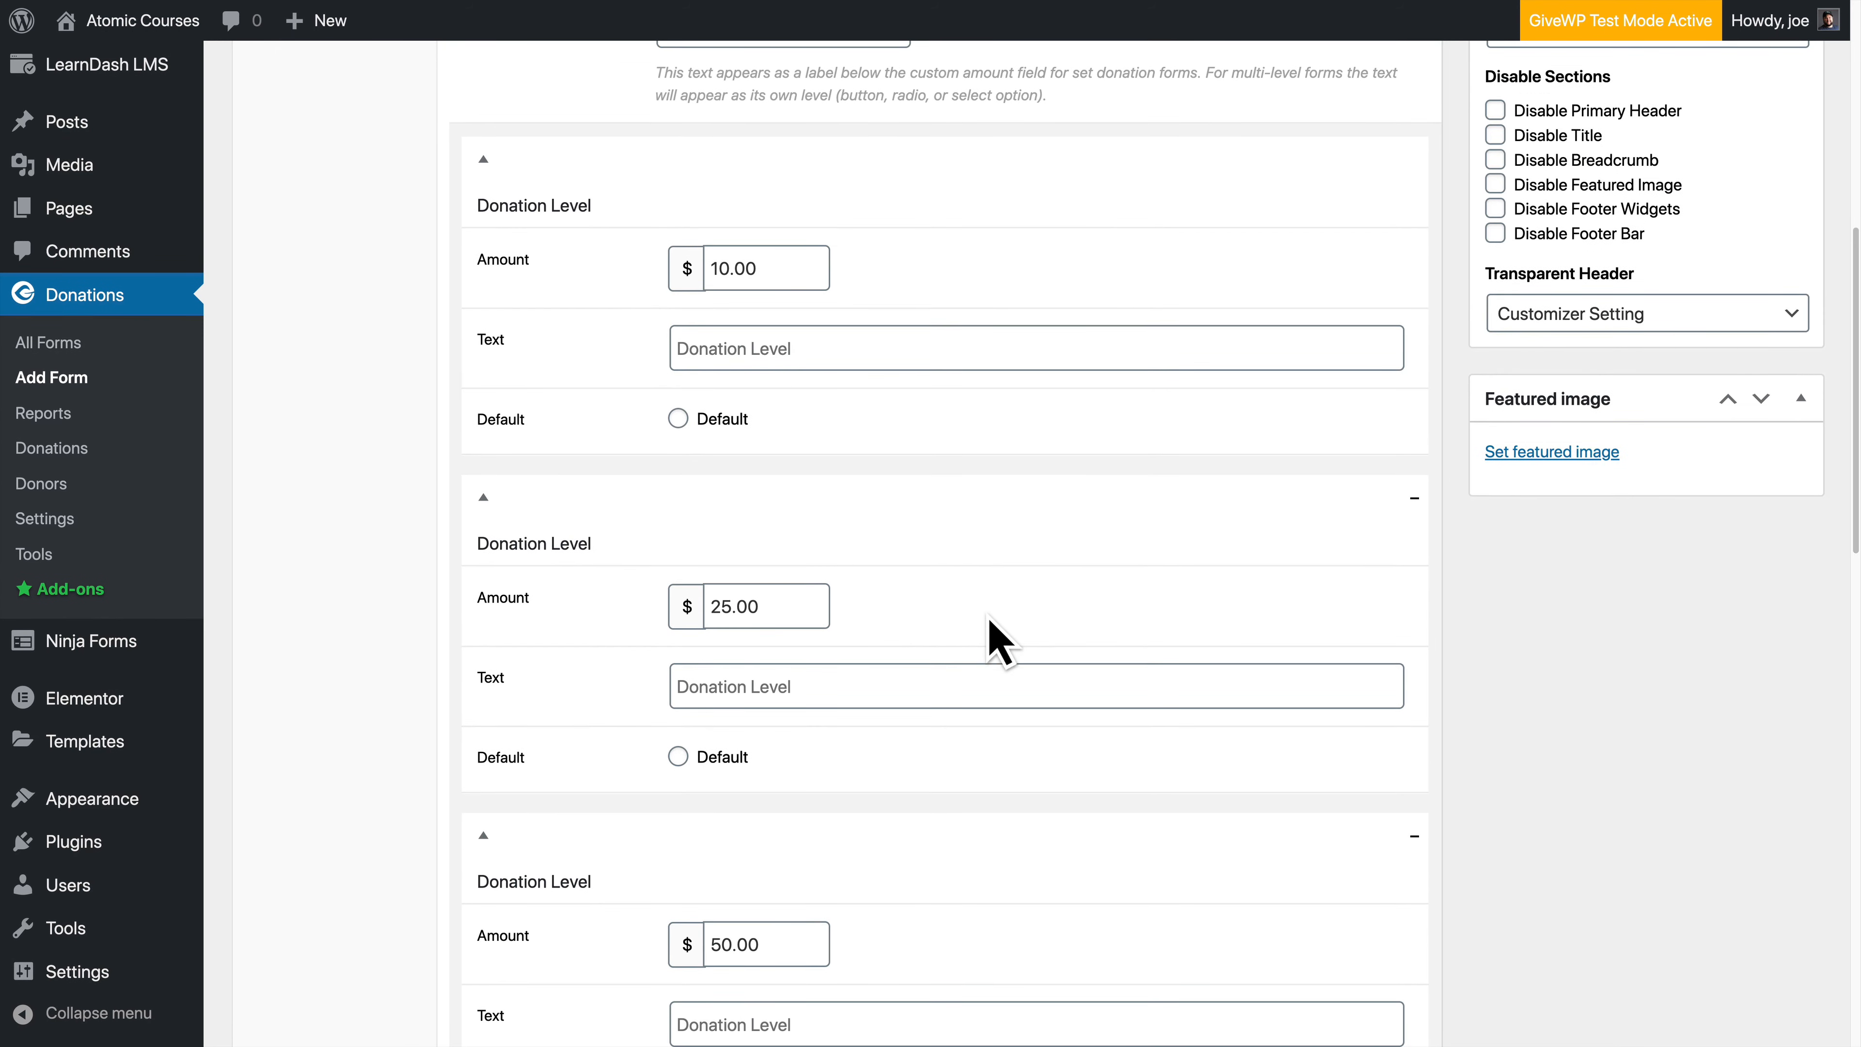
click(800, 285)
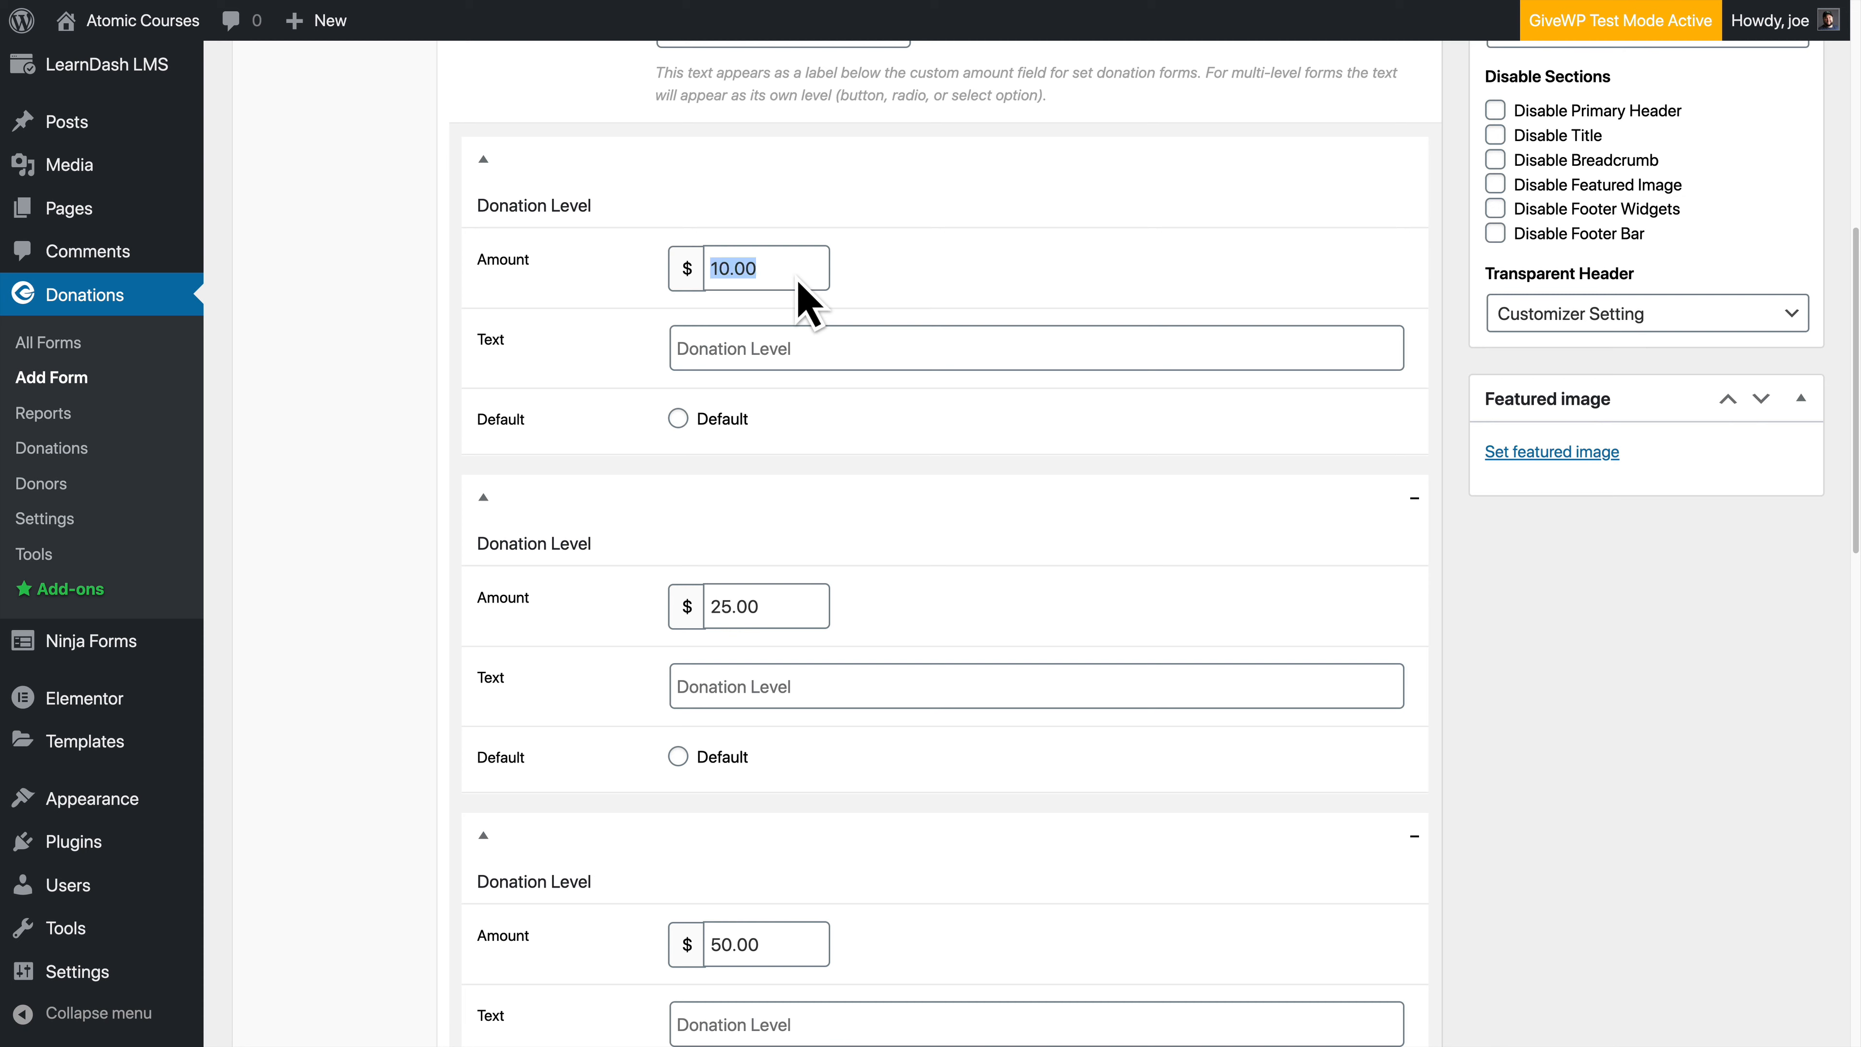
text(3)
click(802, 350)
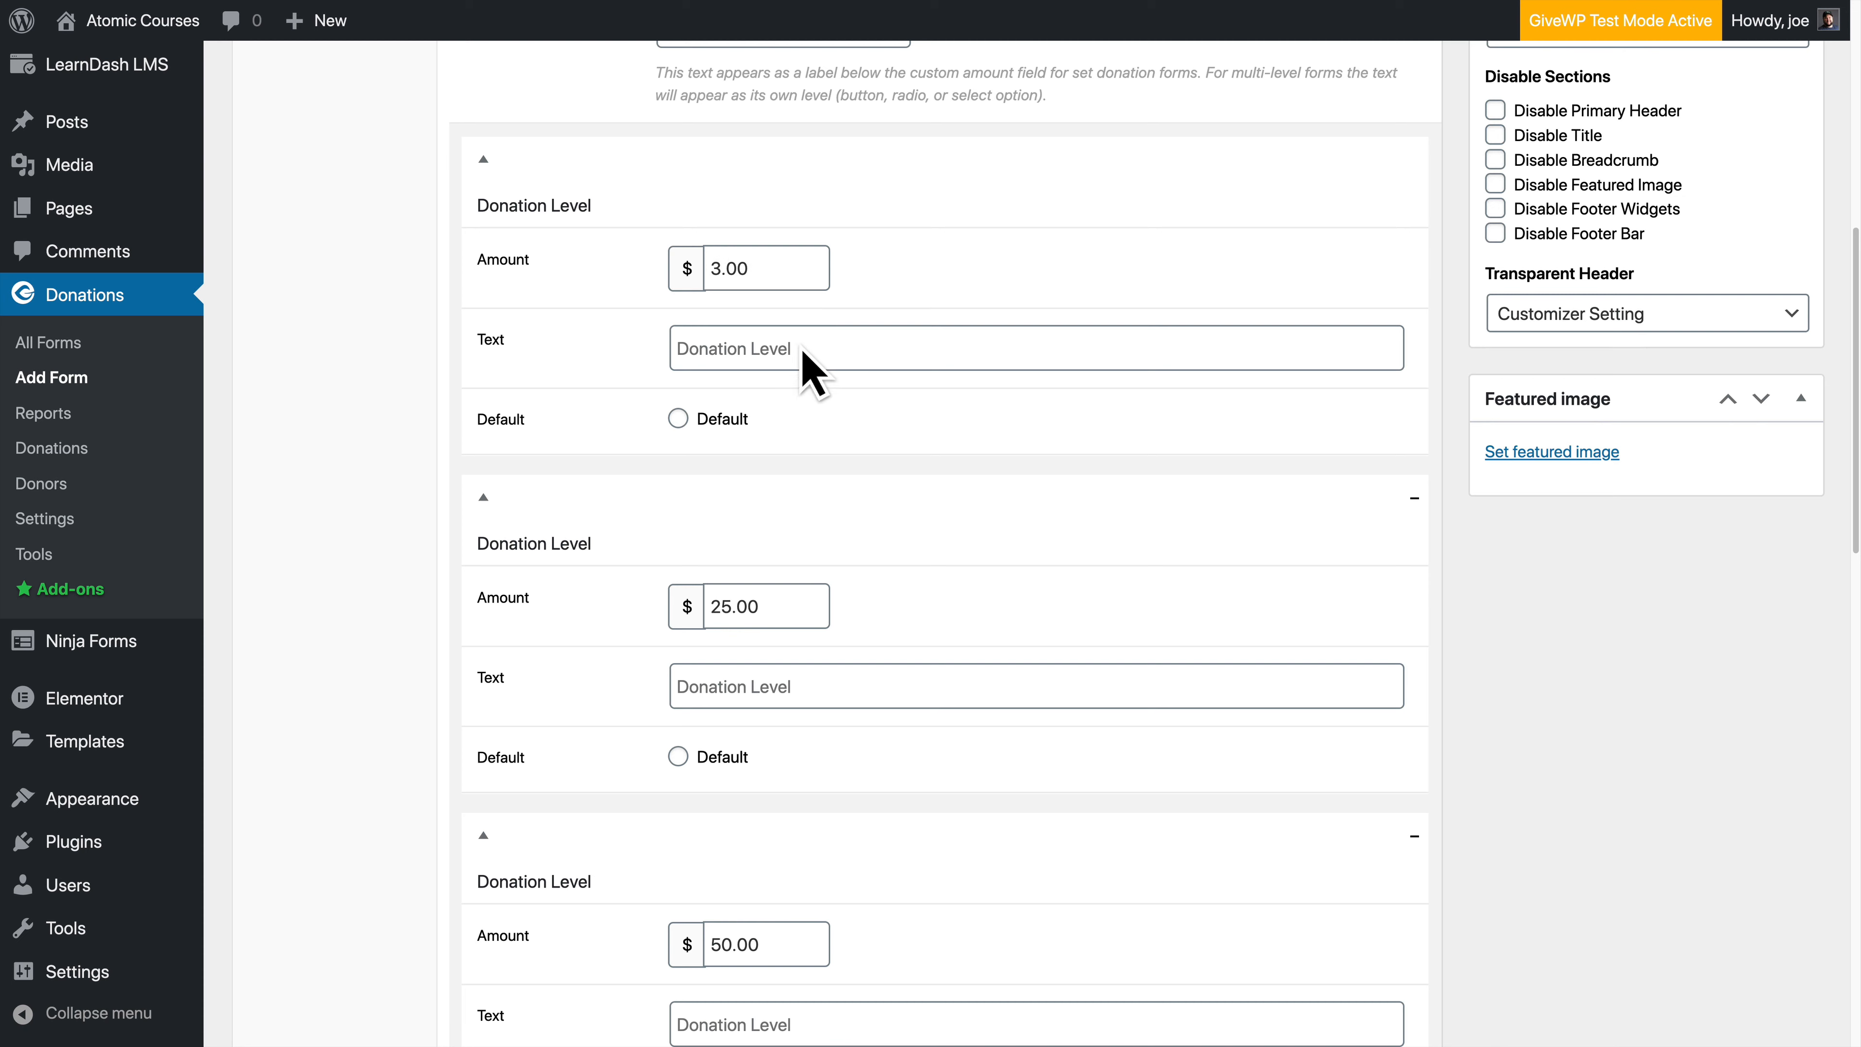
text(Support)
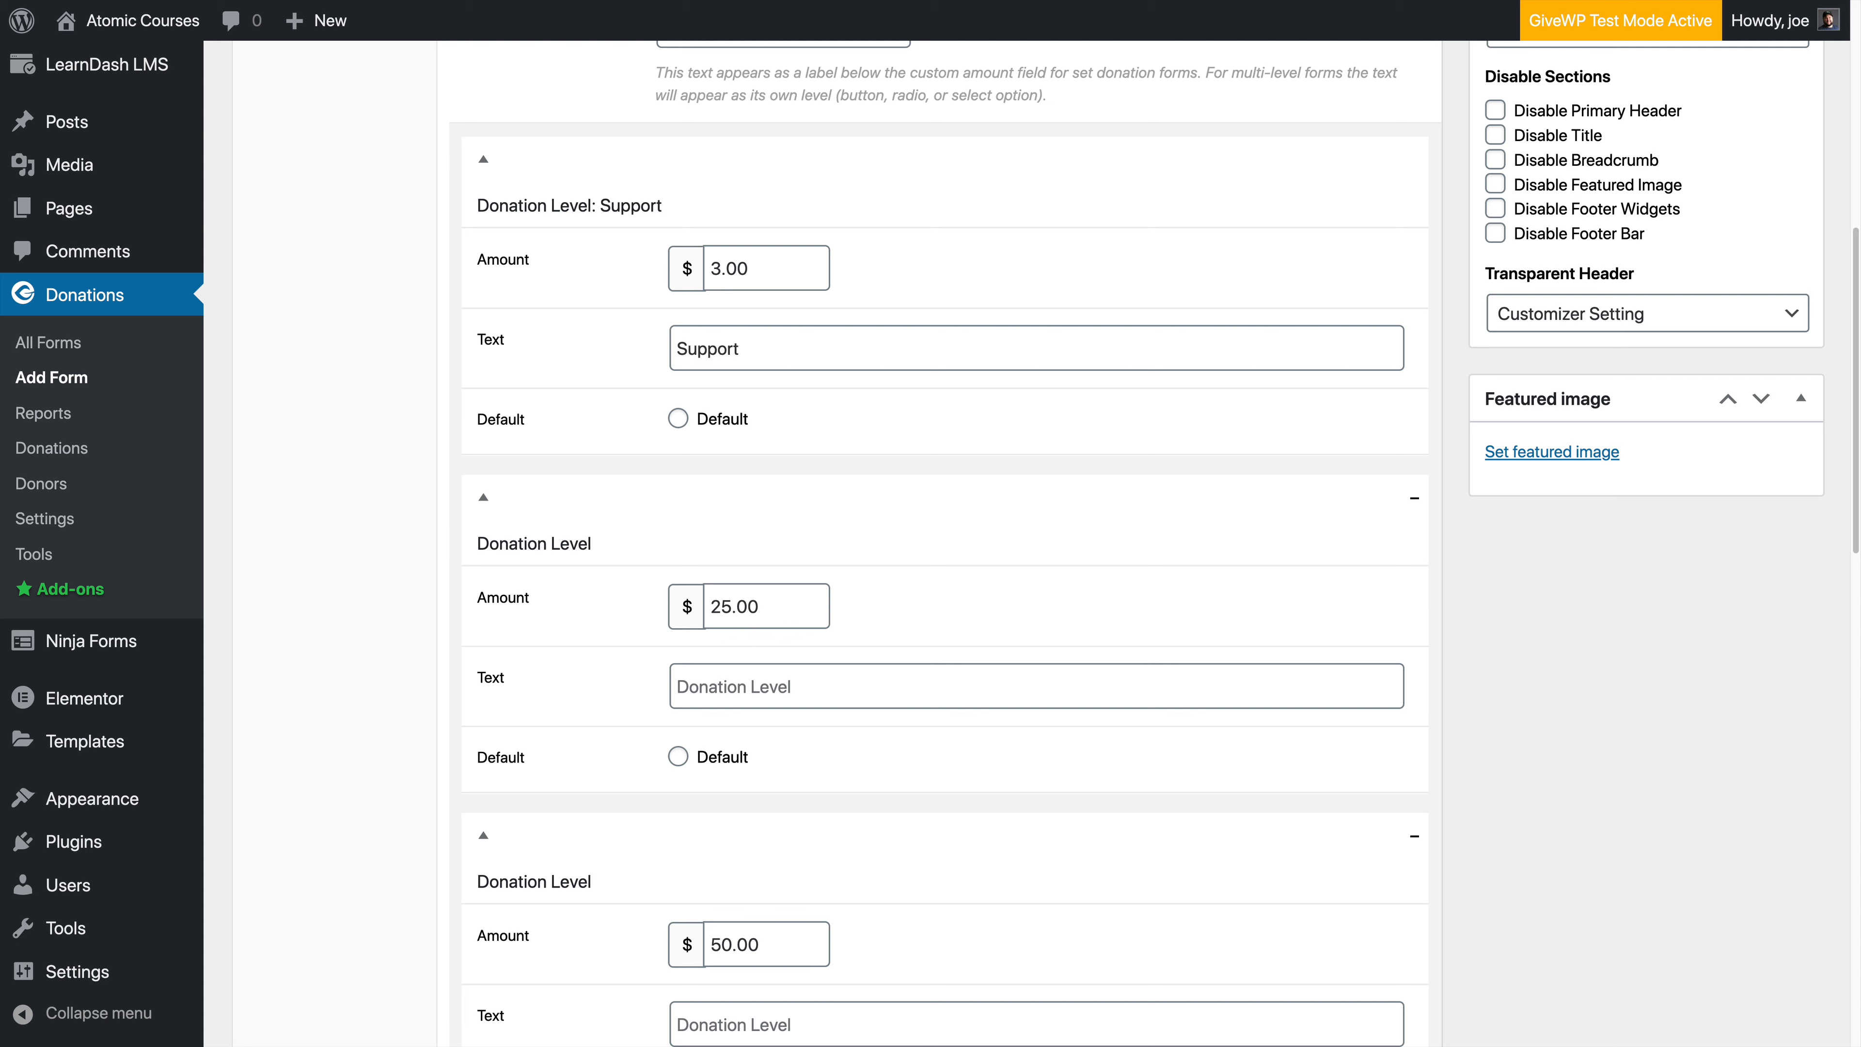
Step: Set the second donation level to 7.00 with the text "Add-ons" and make it the default level
click(748, 596)
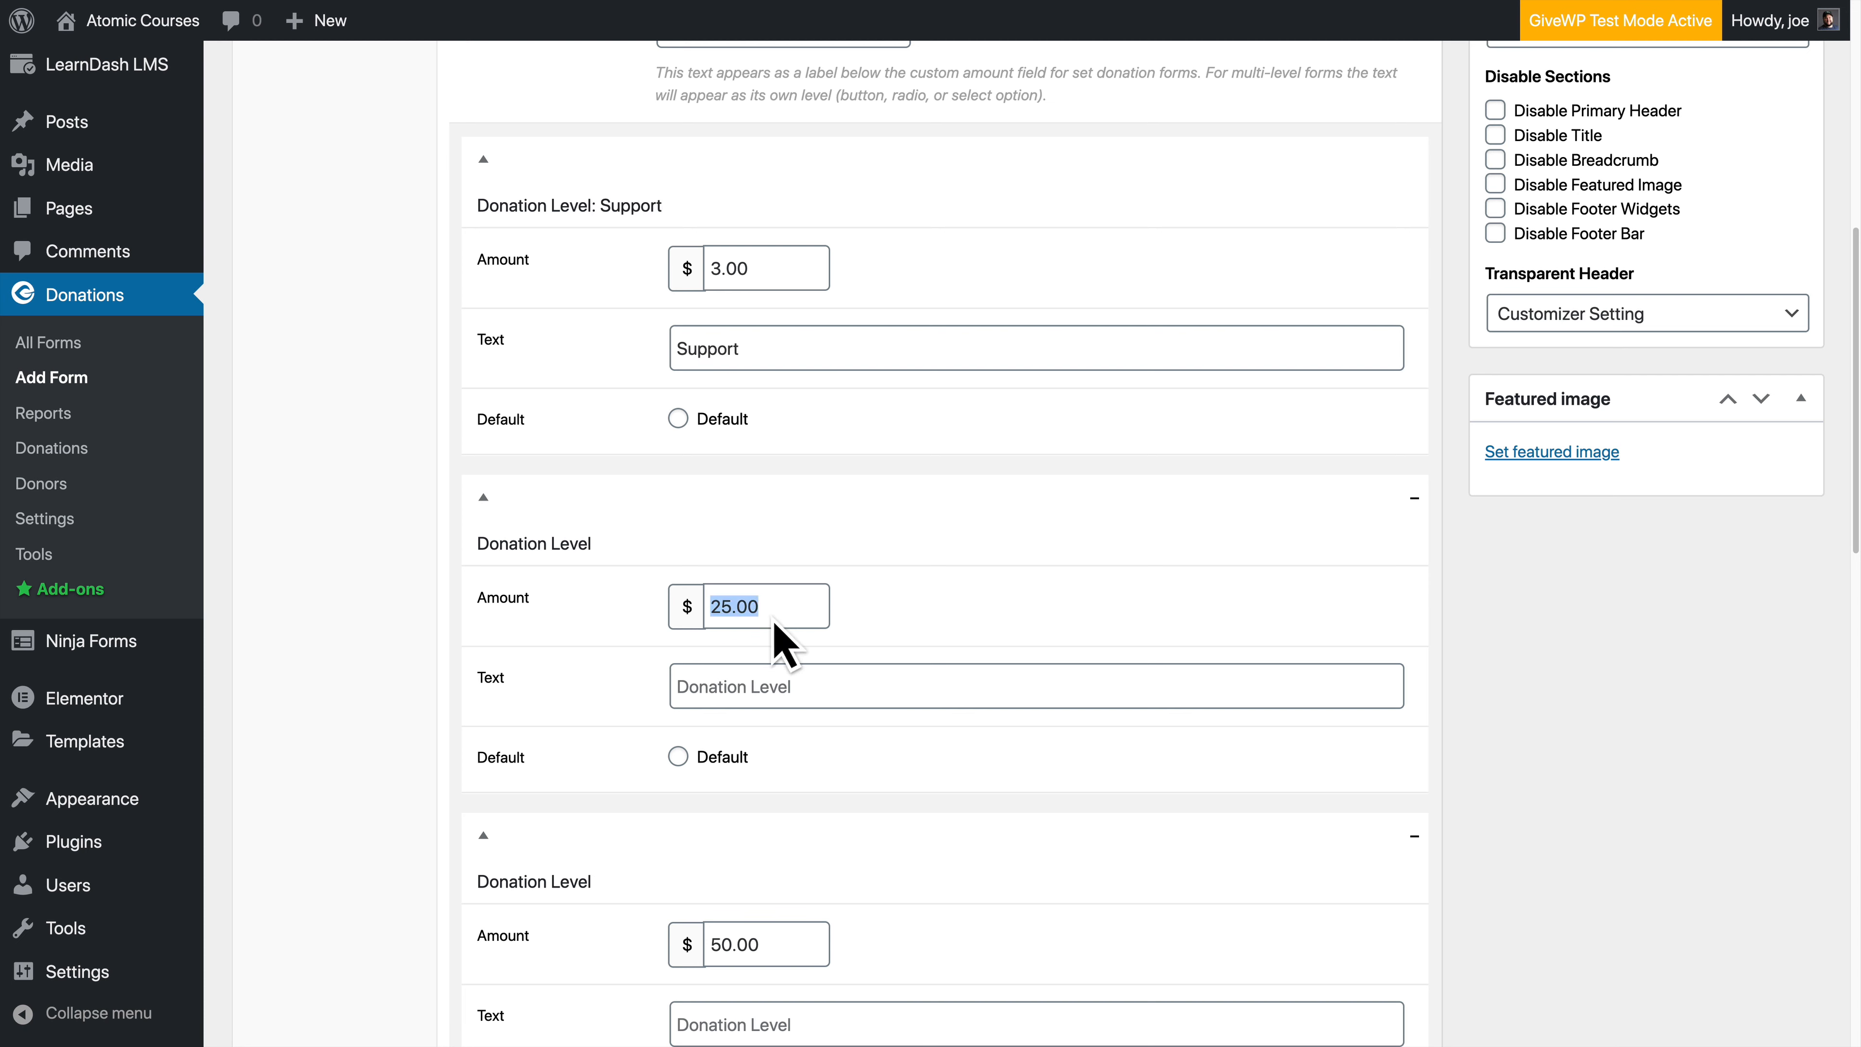
text(7)
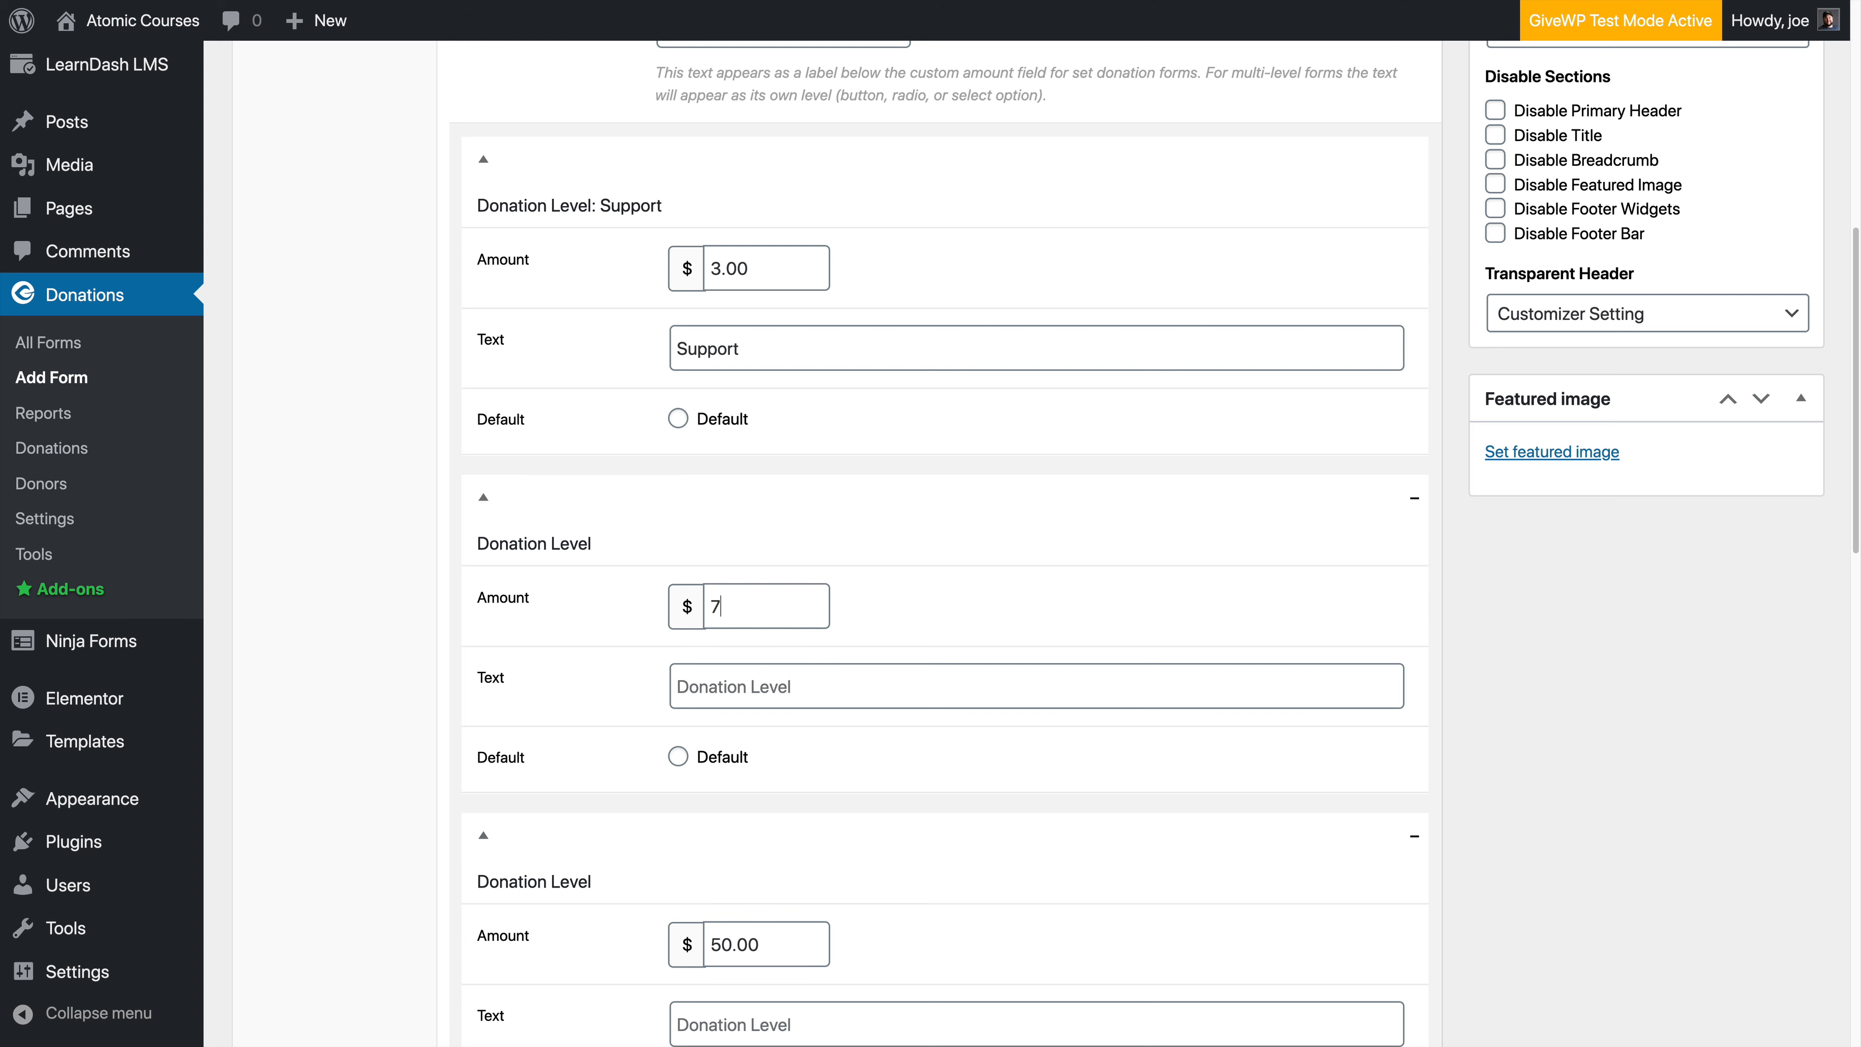
click(895, 685)
text(Add-ons)
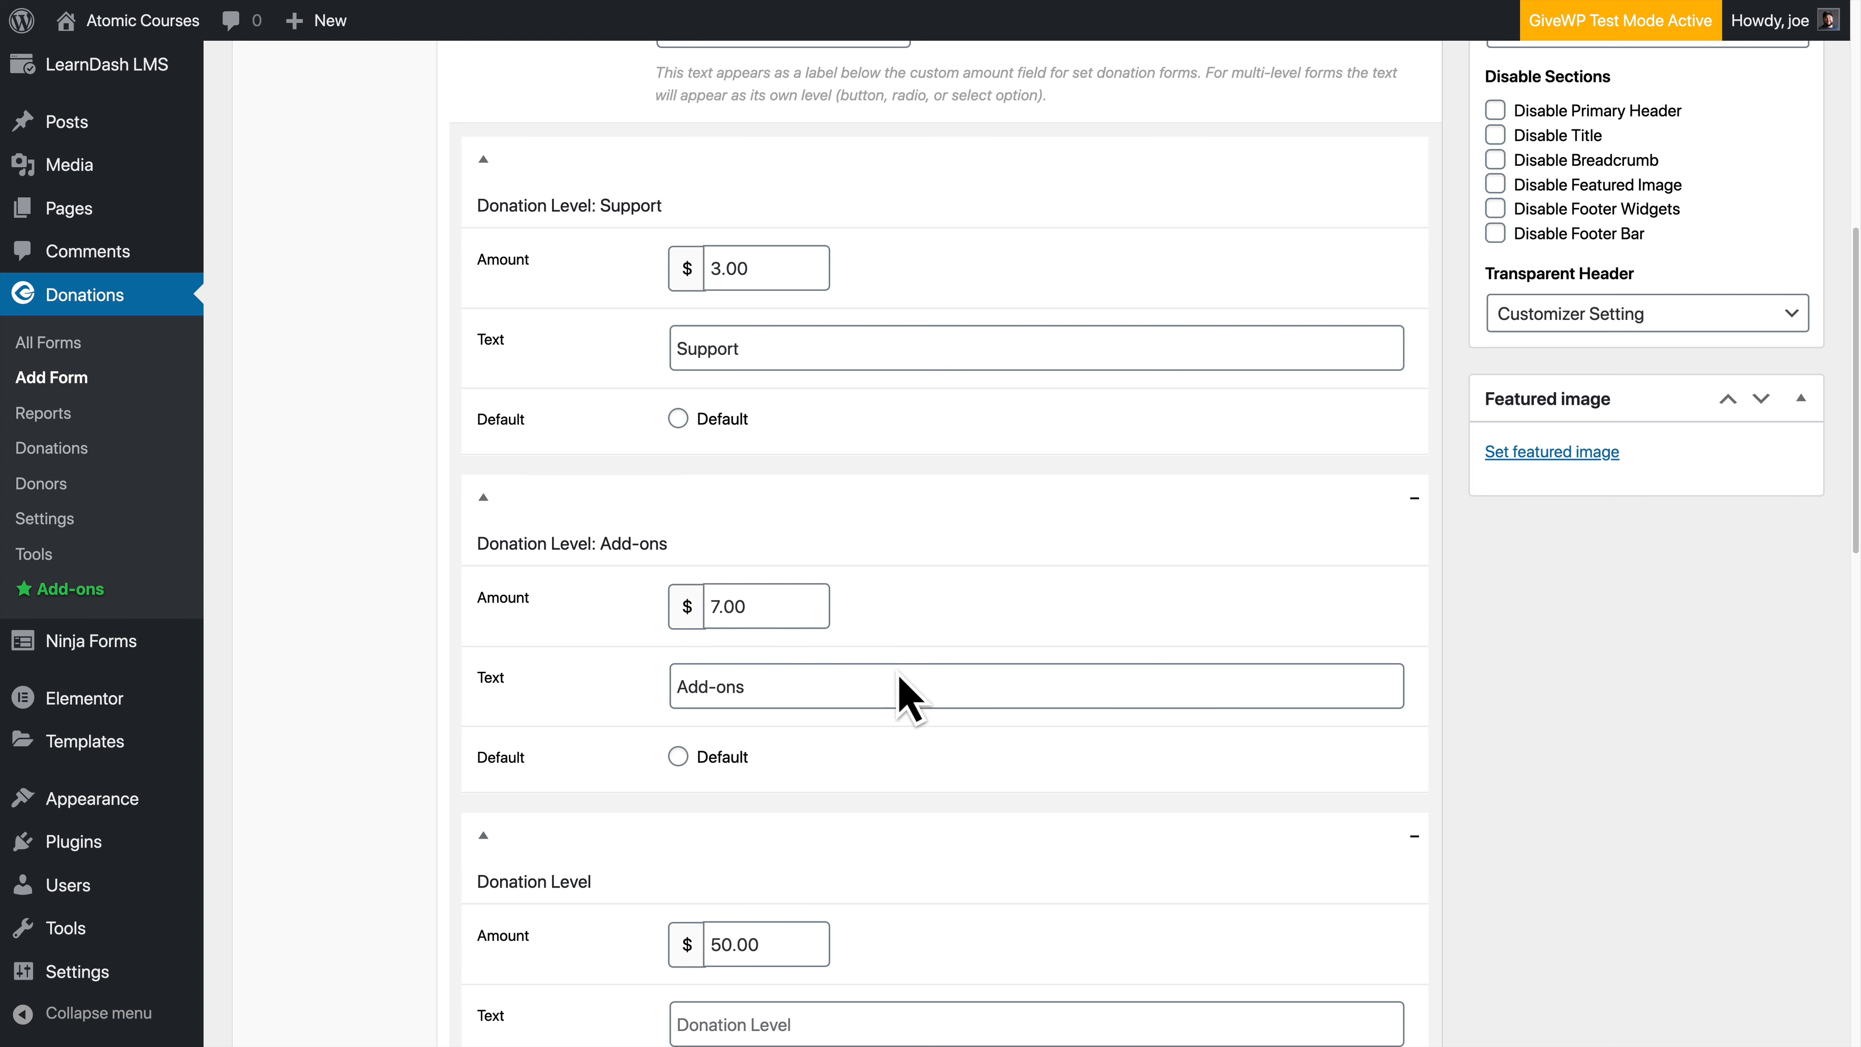
scroll(898, 675, down, 1)
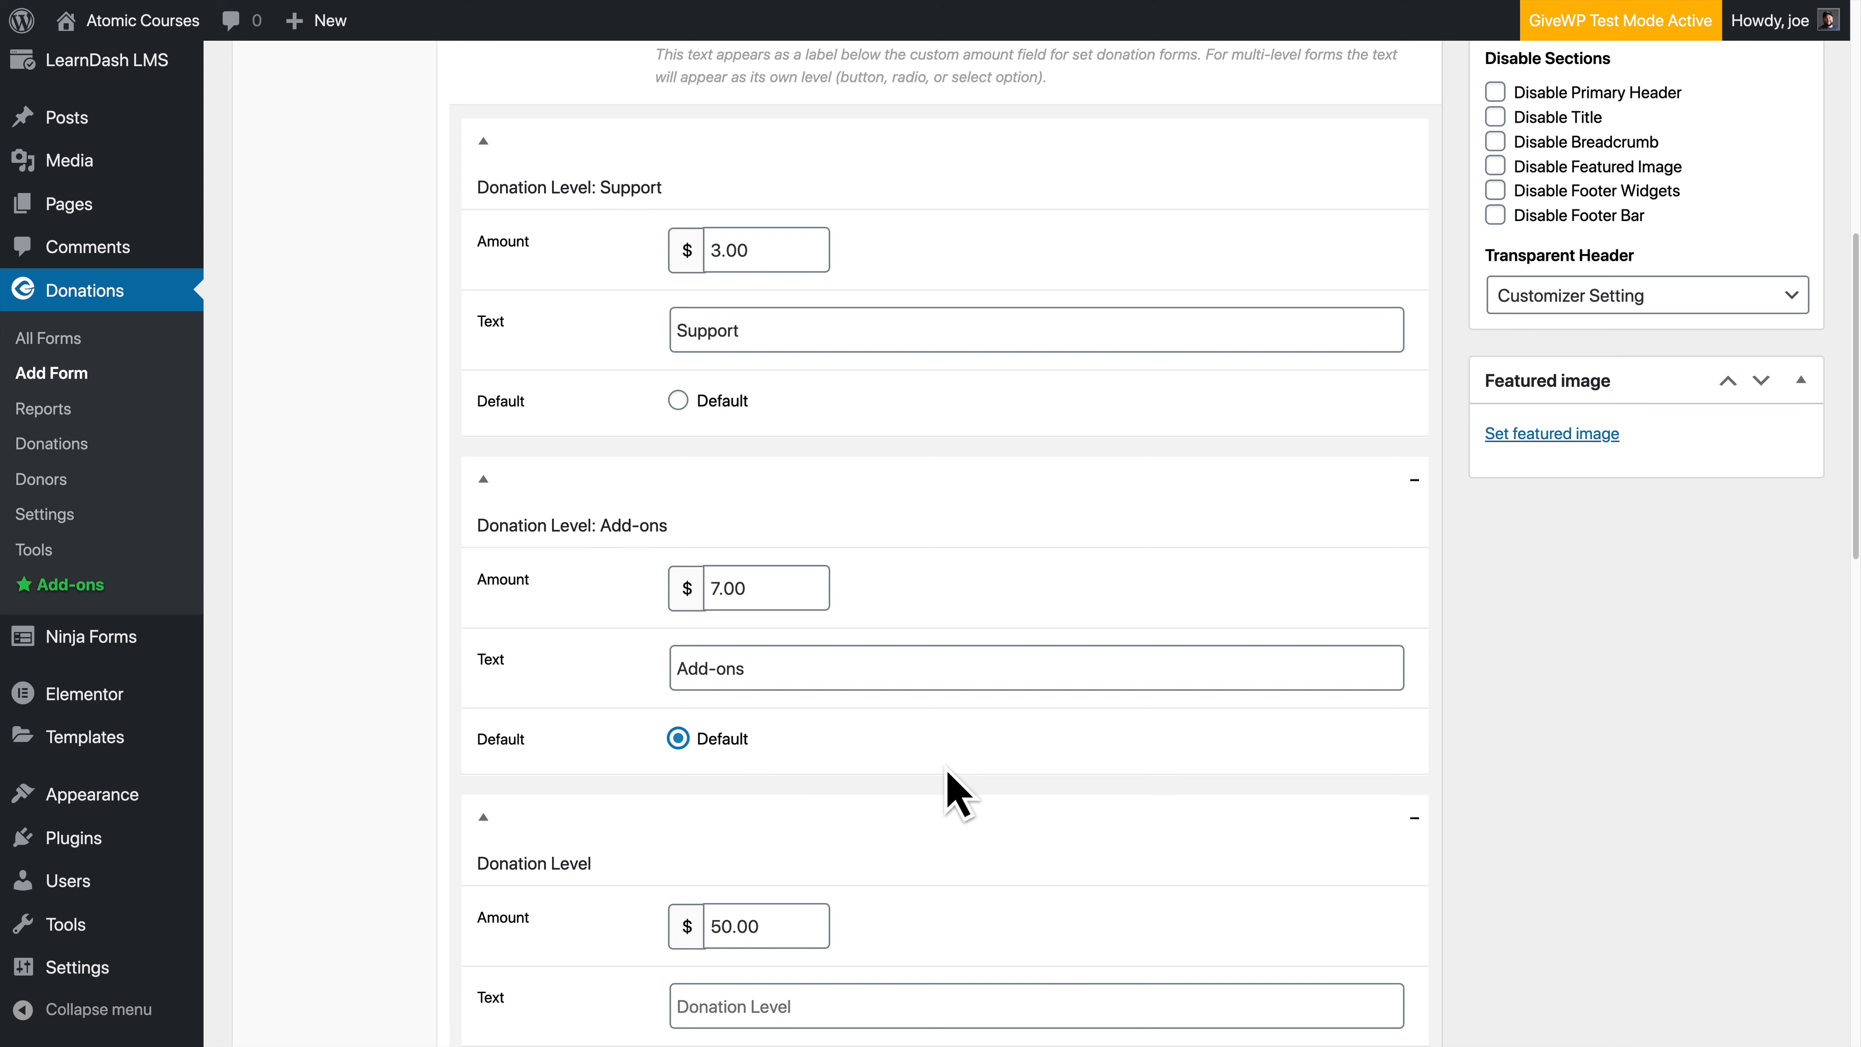
Step: Set the third donation level's amount to 25 and its text to "Extra Extra"
scroll(893, 814, down, 5)
click(791, 772)
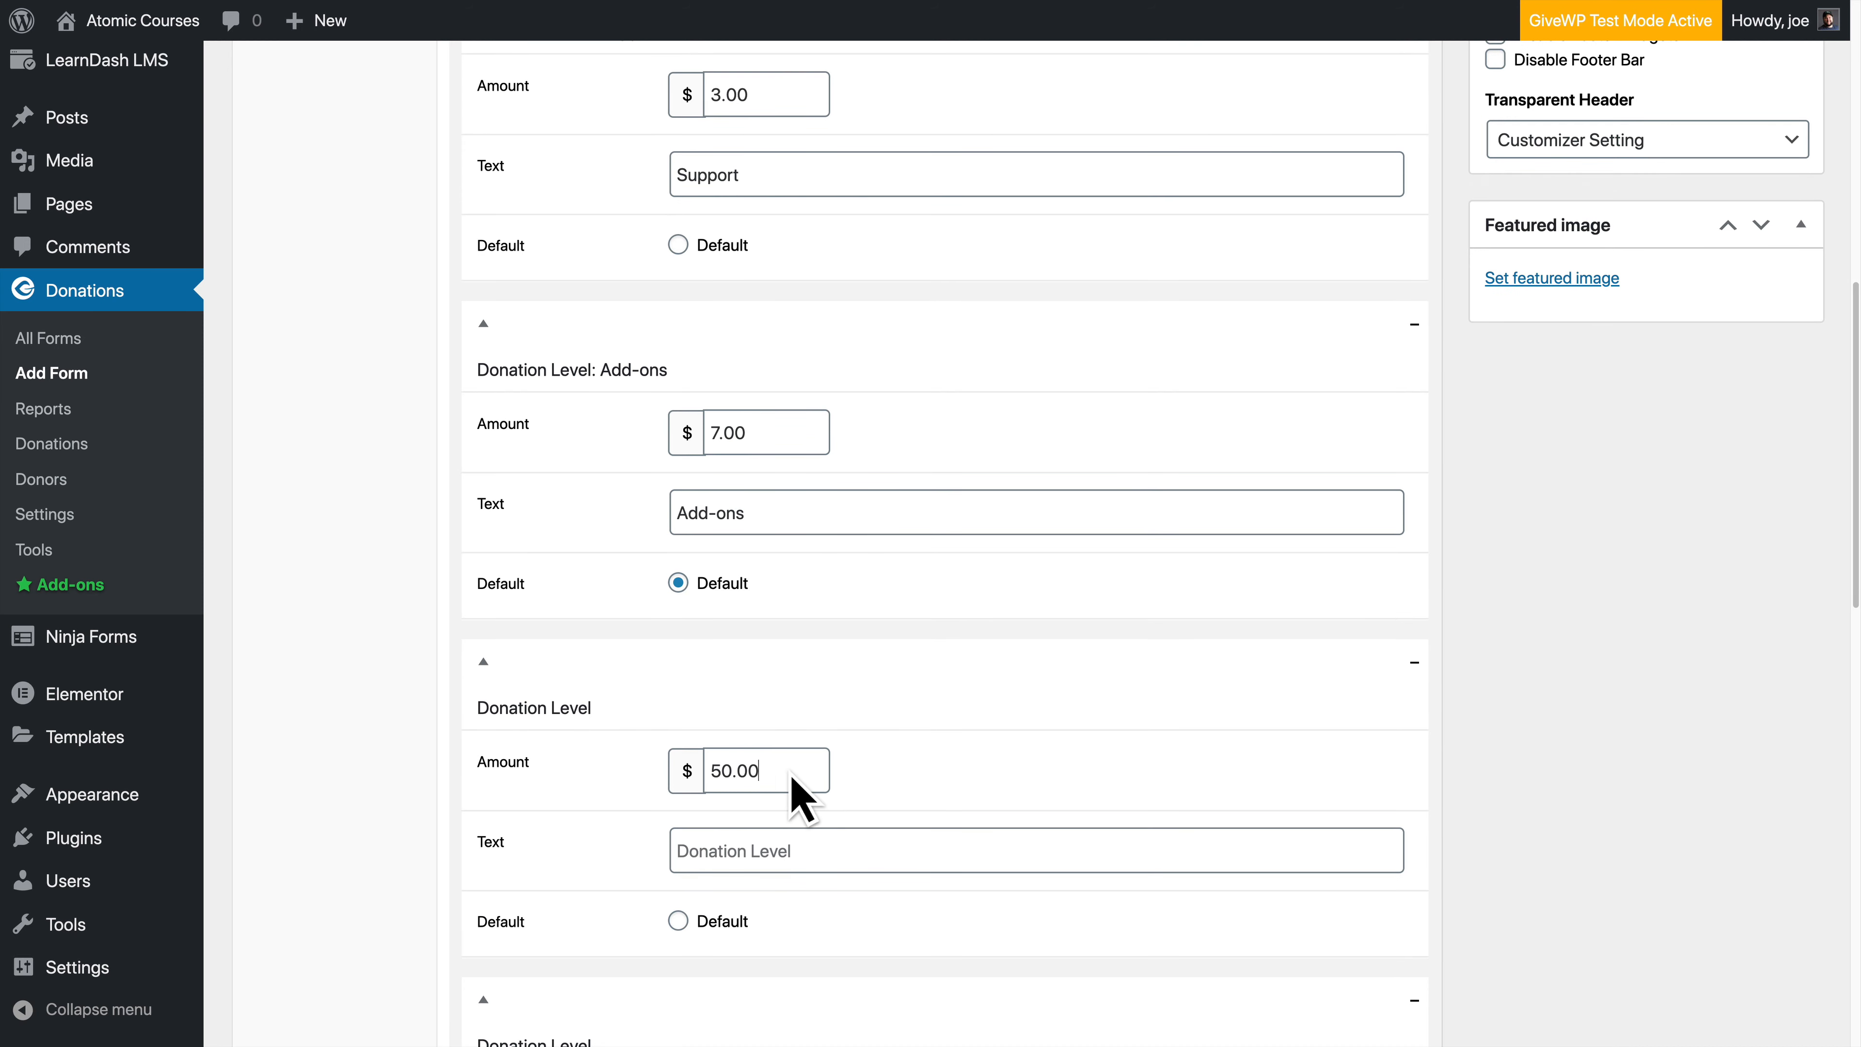
text(25)
scroll(777, 781, down, 1)
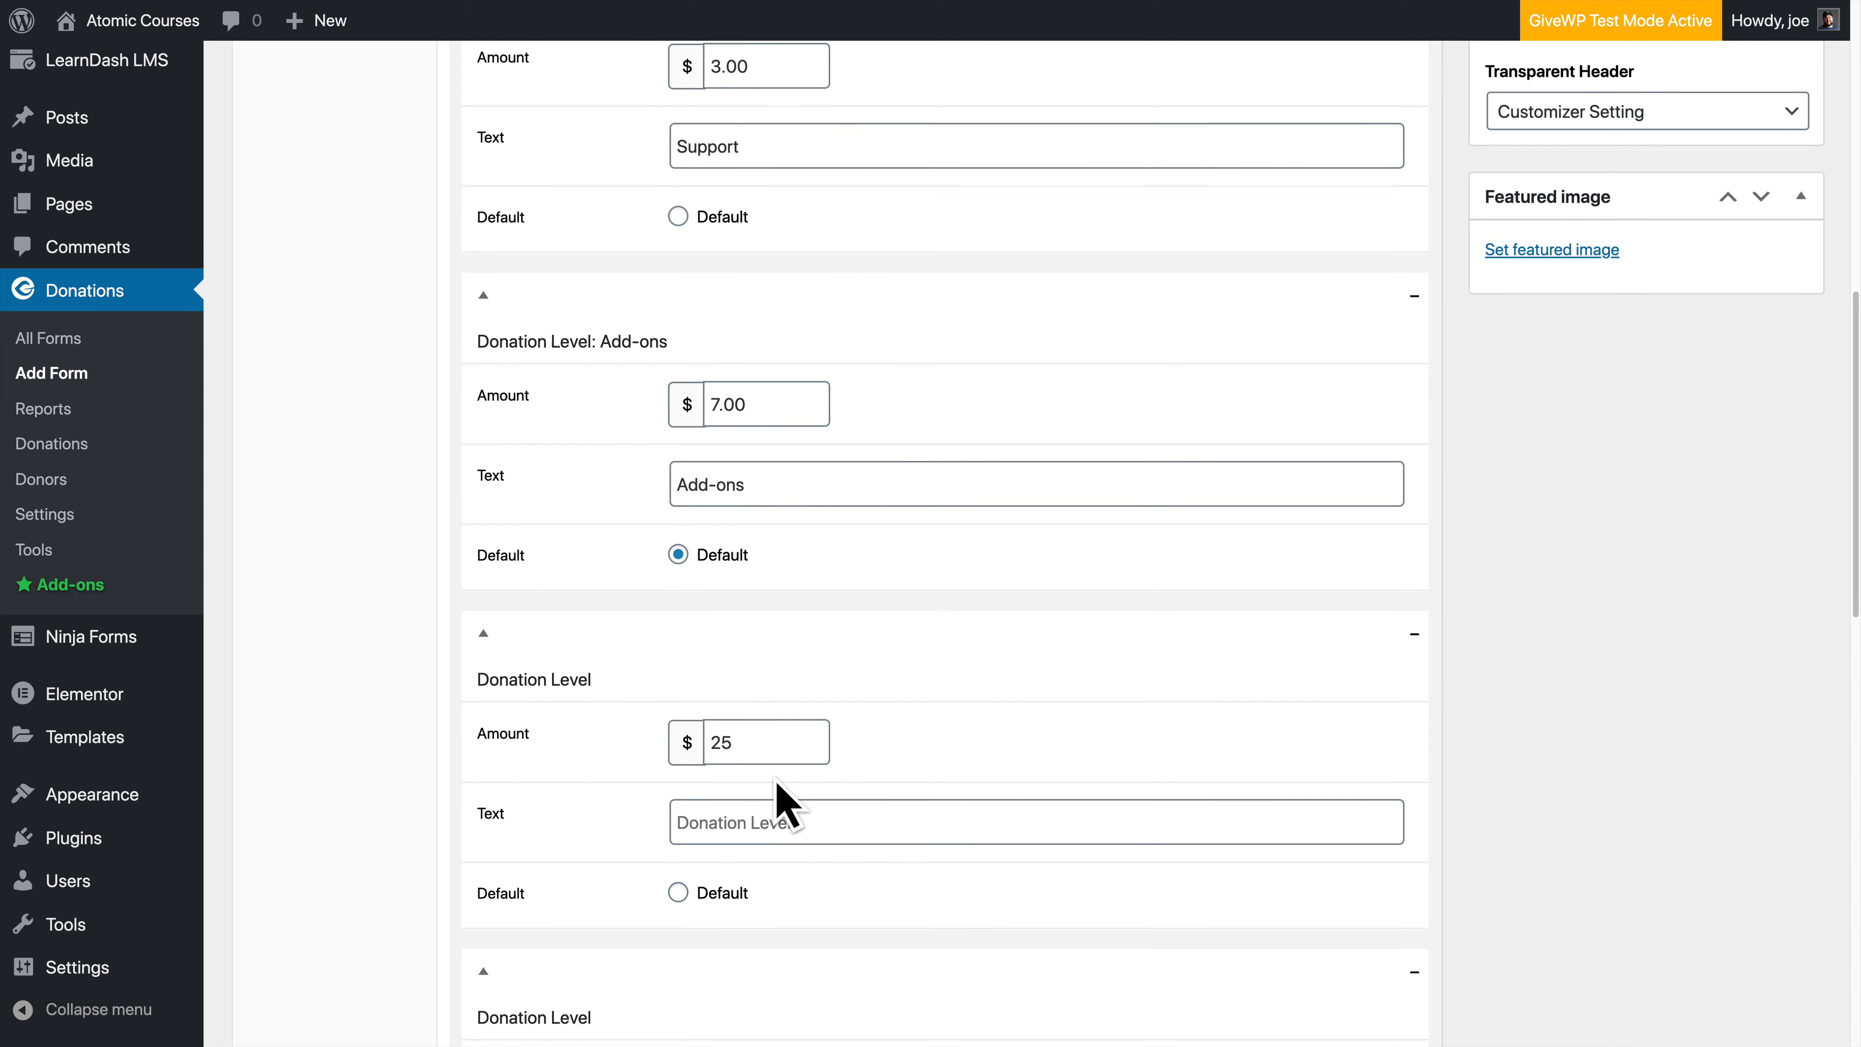
click(755, 821)
text(Extra Extra)
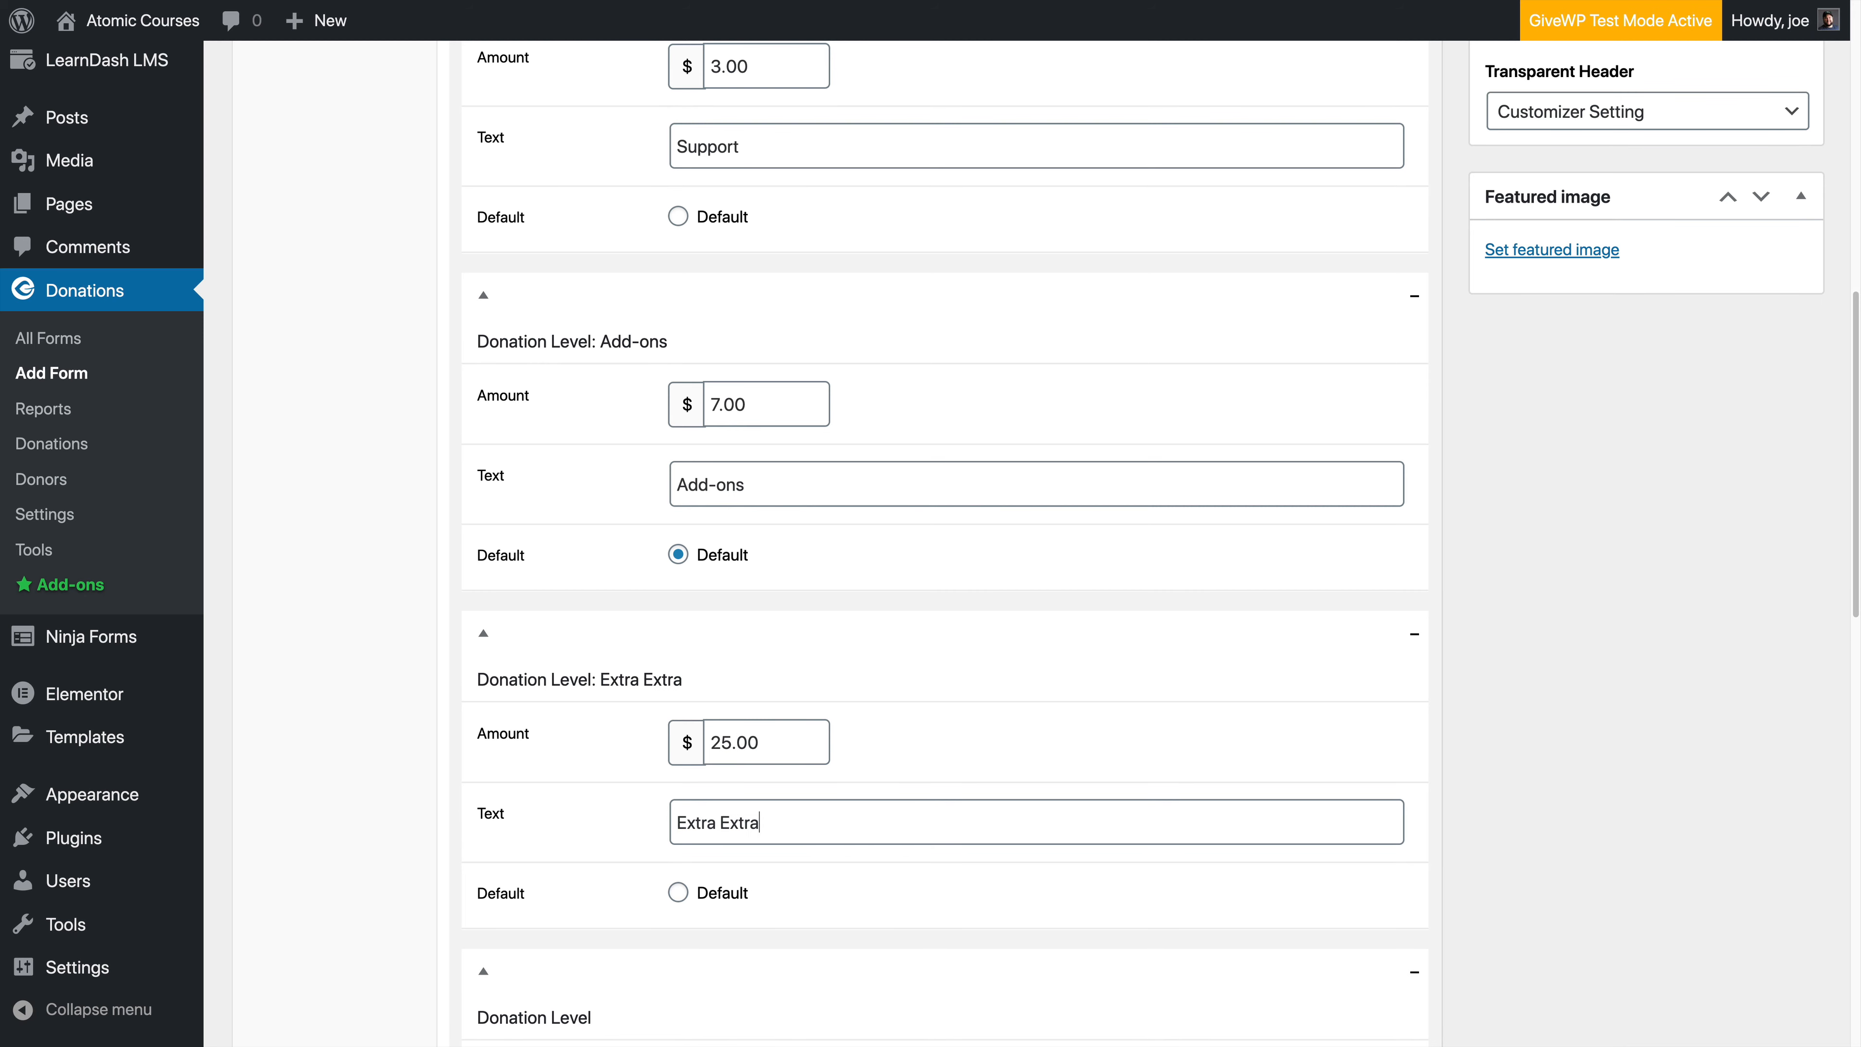
Step: Delete the unused 100.00 and 250.00 donation levels
scroll(818, 850, down, 9)
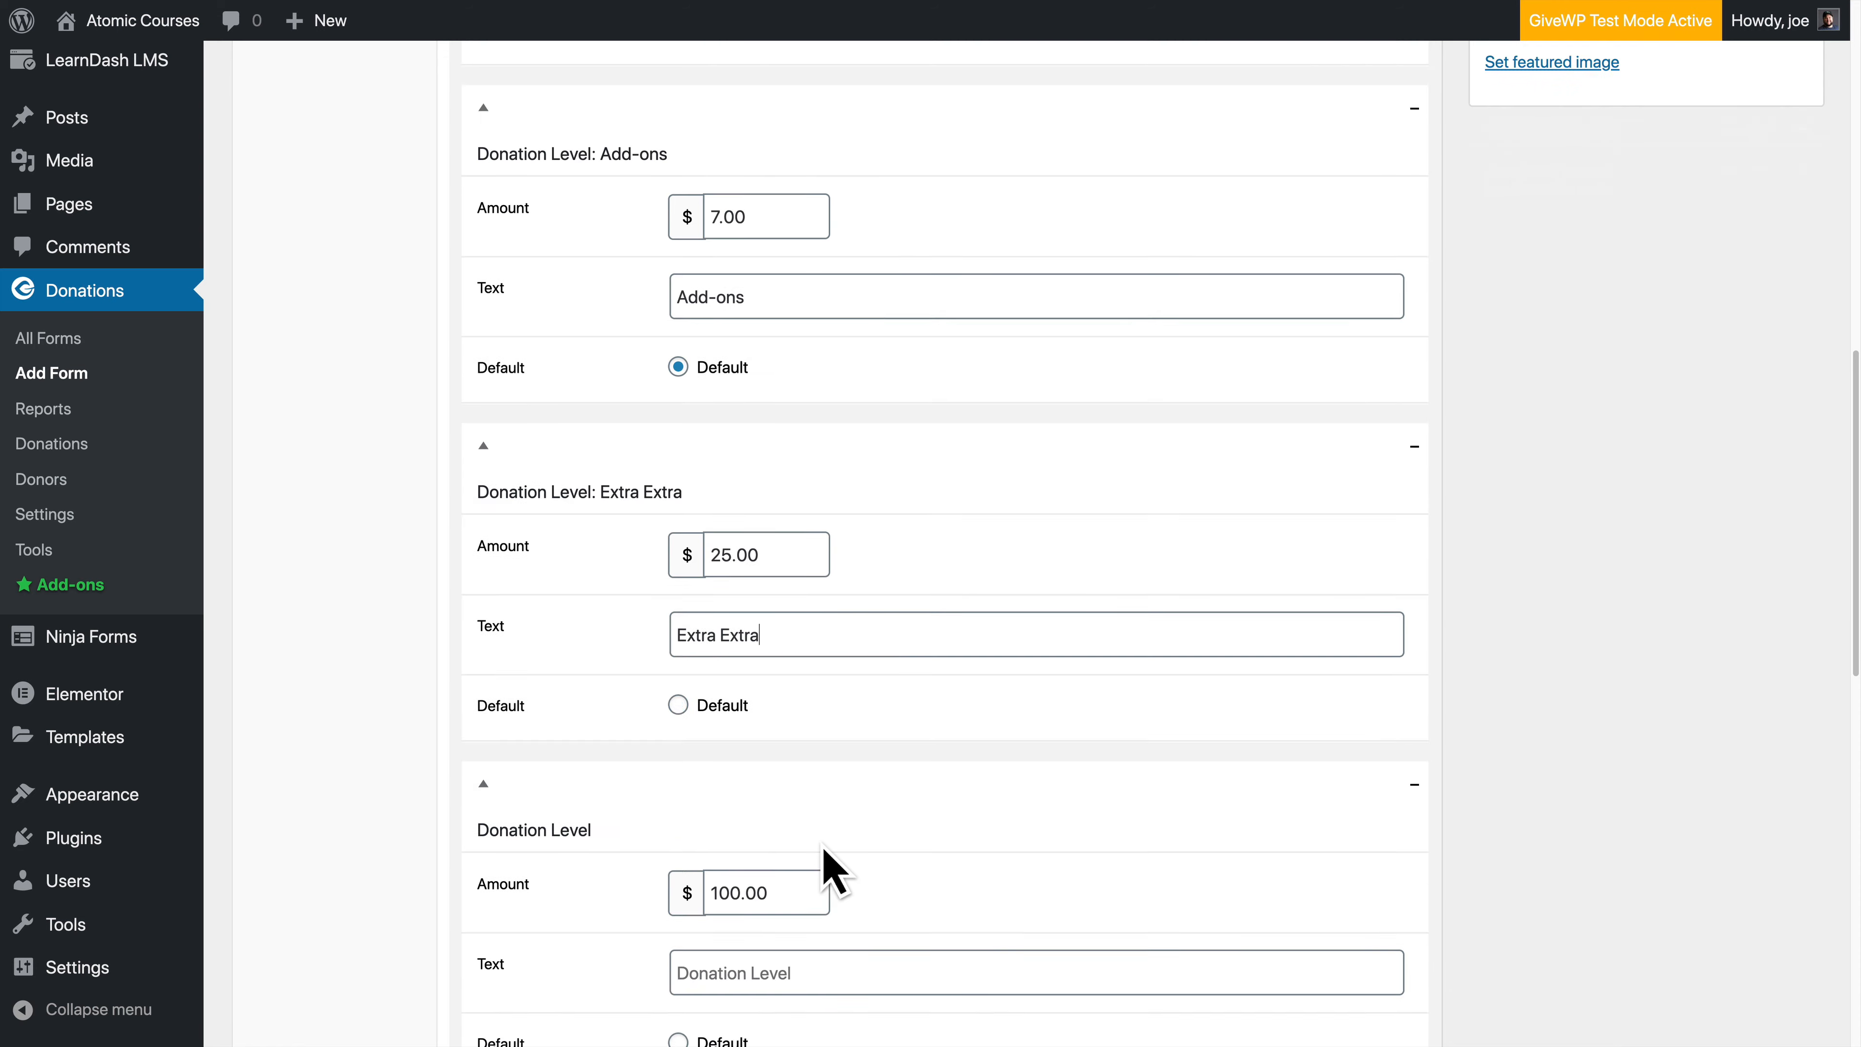
click(1414, 692)
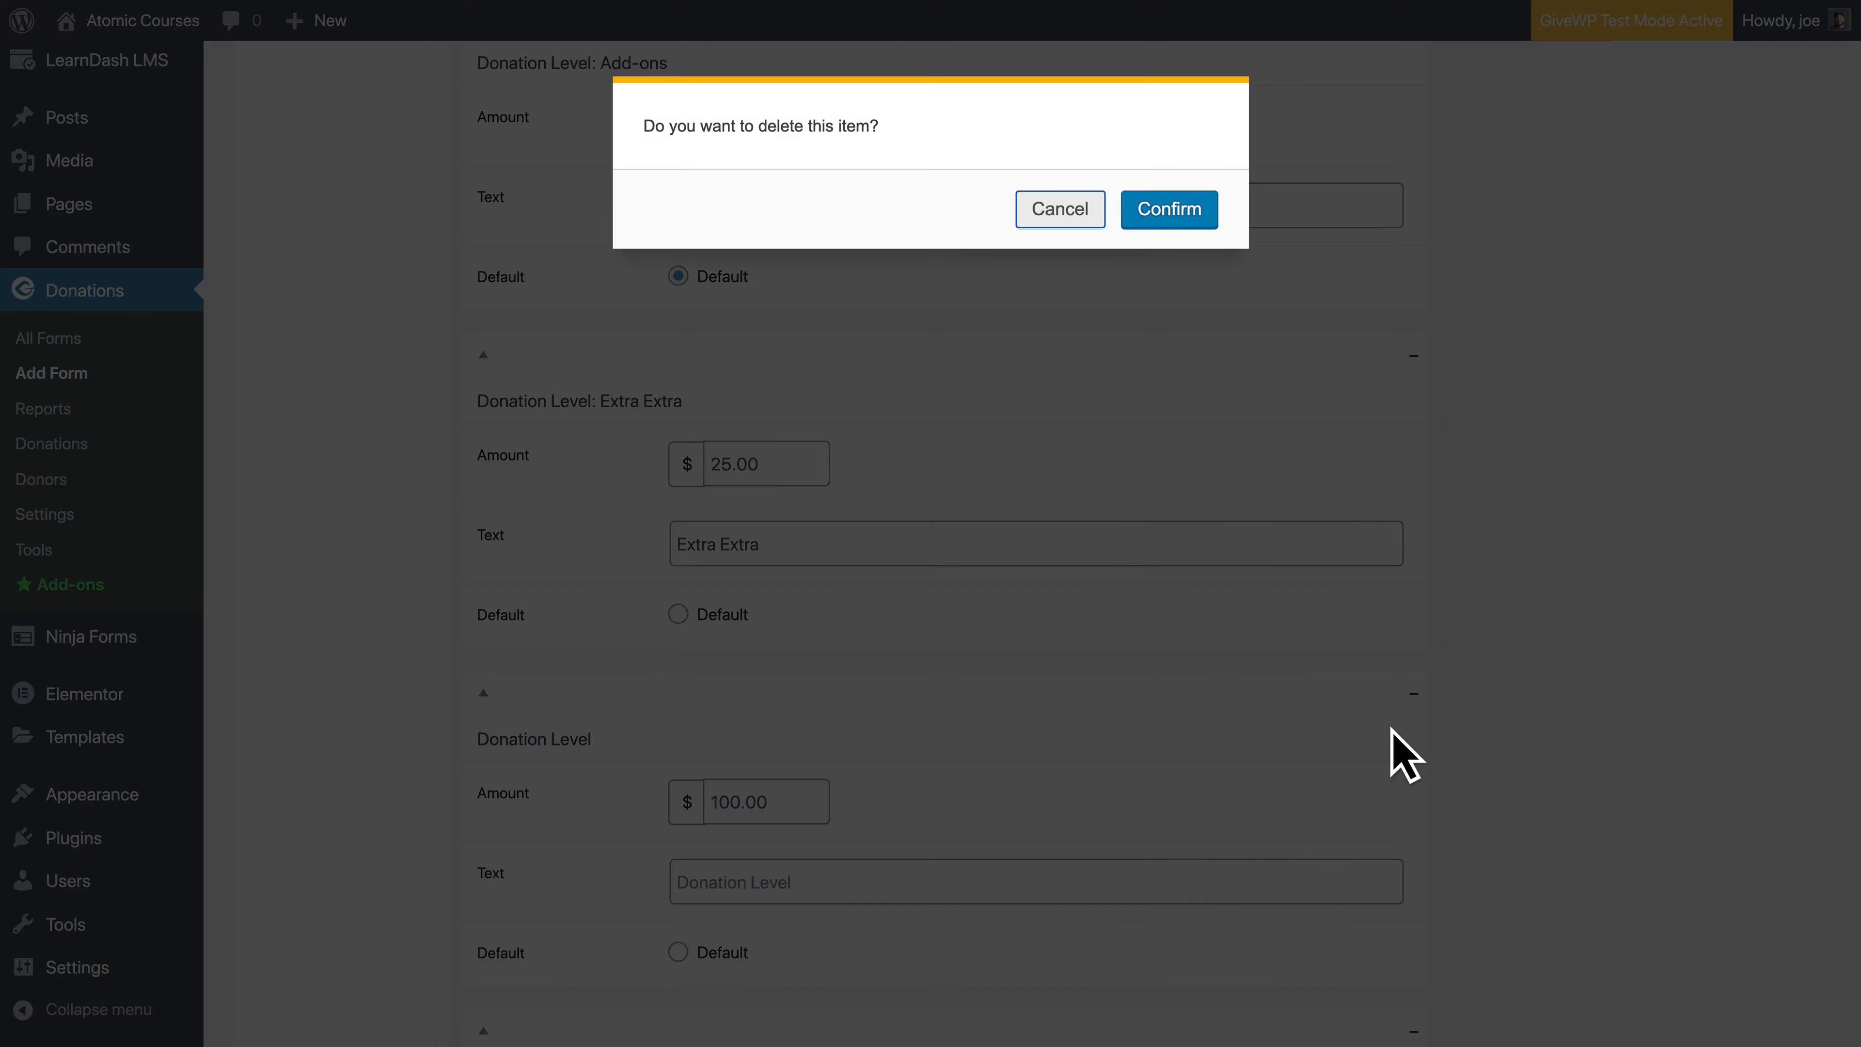
click(1181, 205)
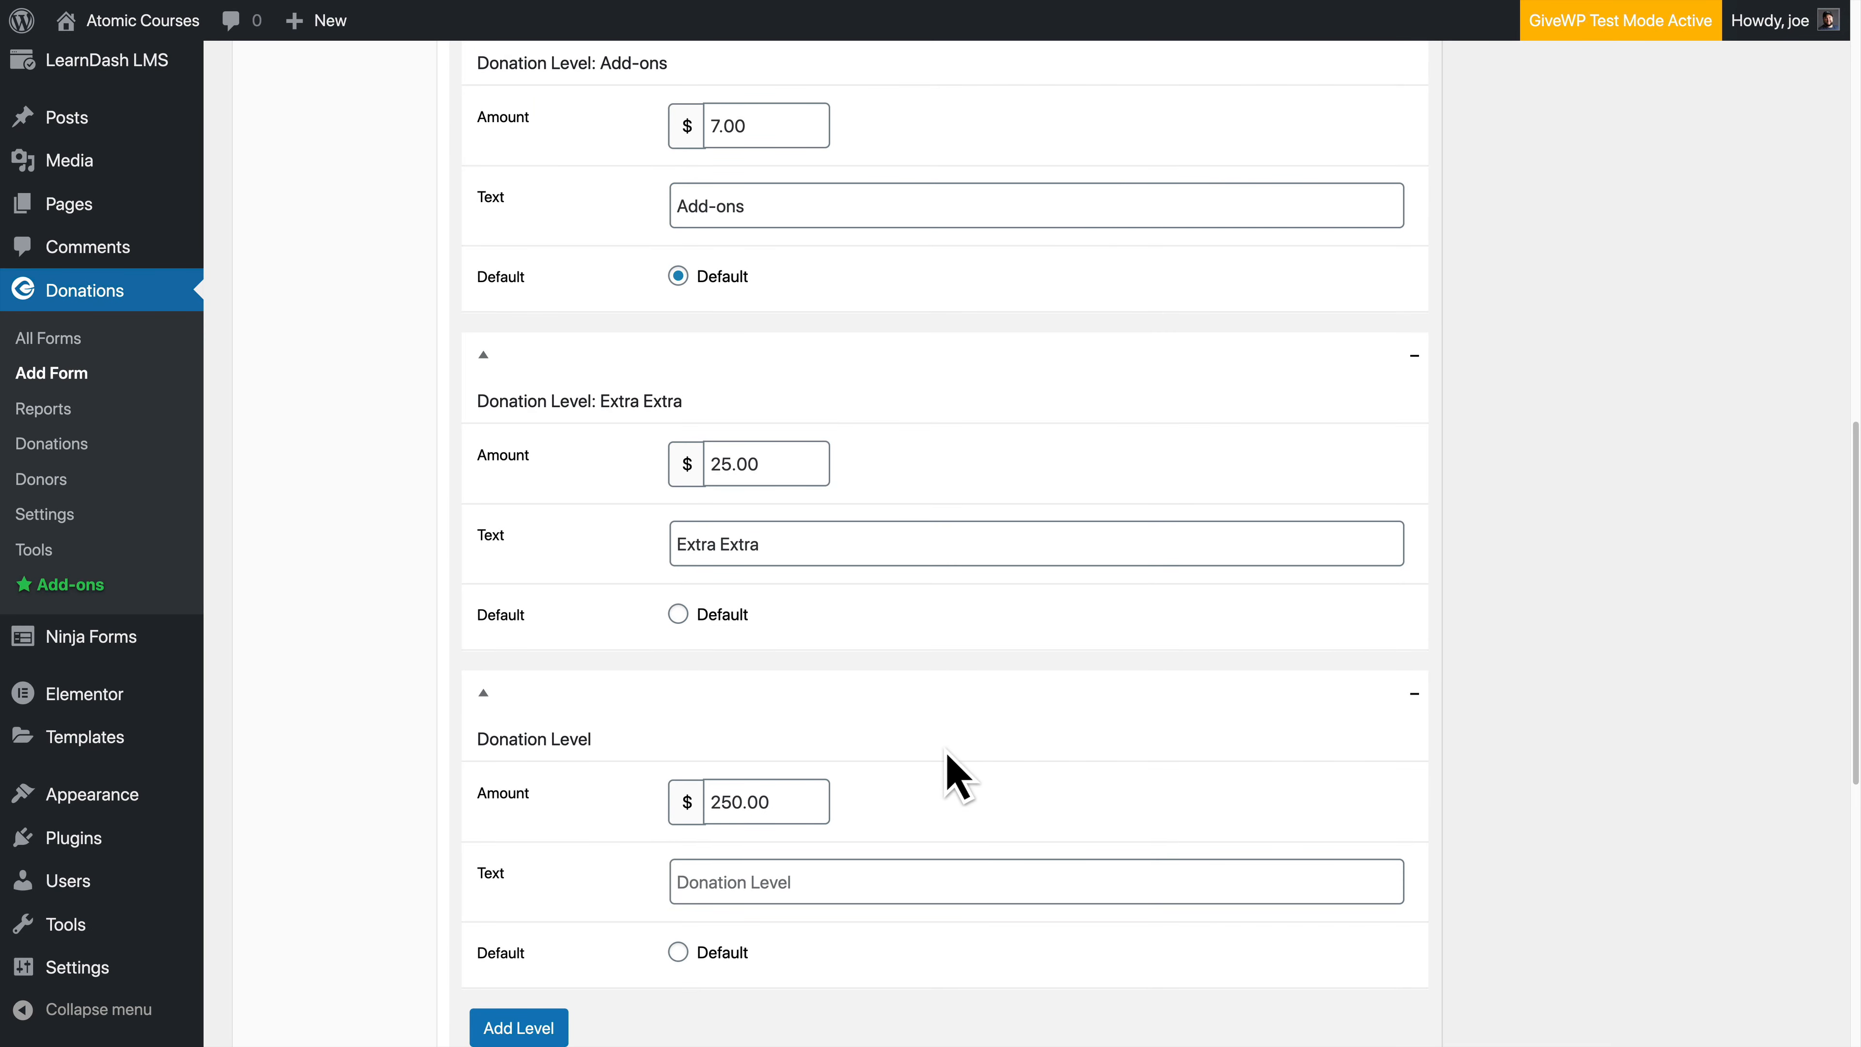
click(1415, 698)
click(1201, 209)
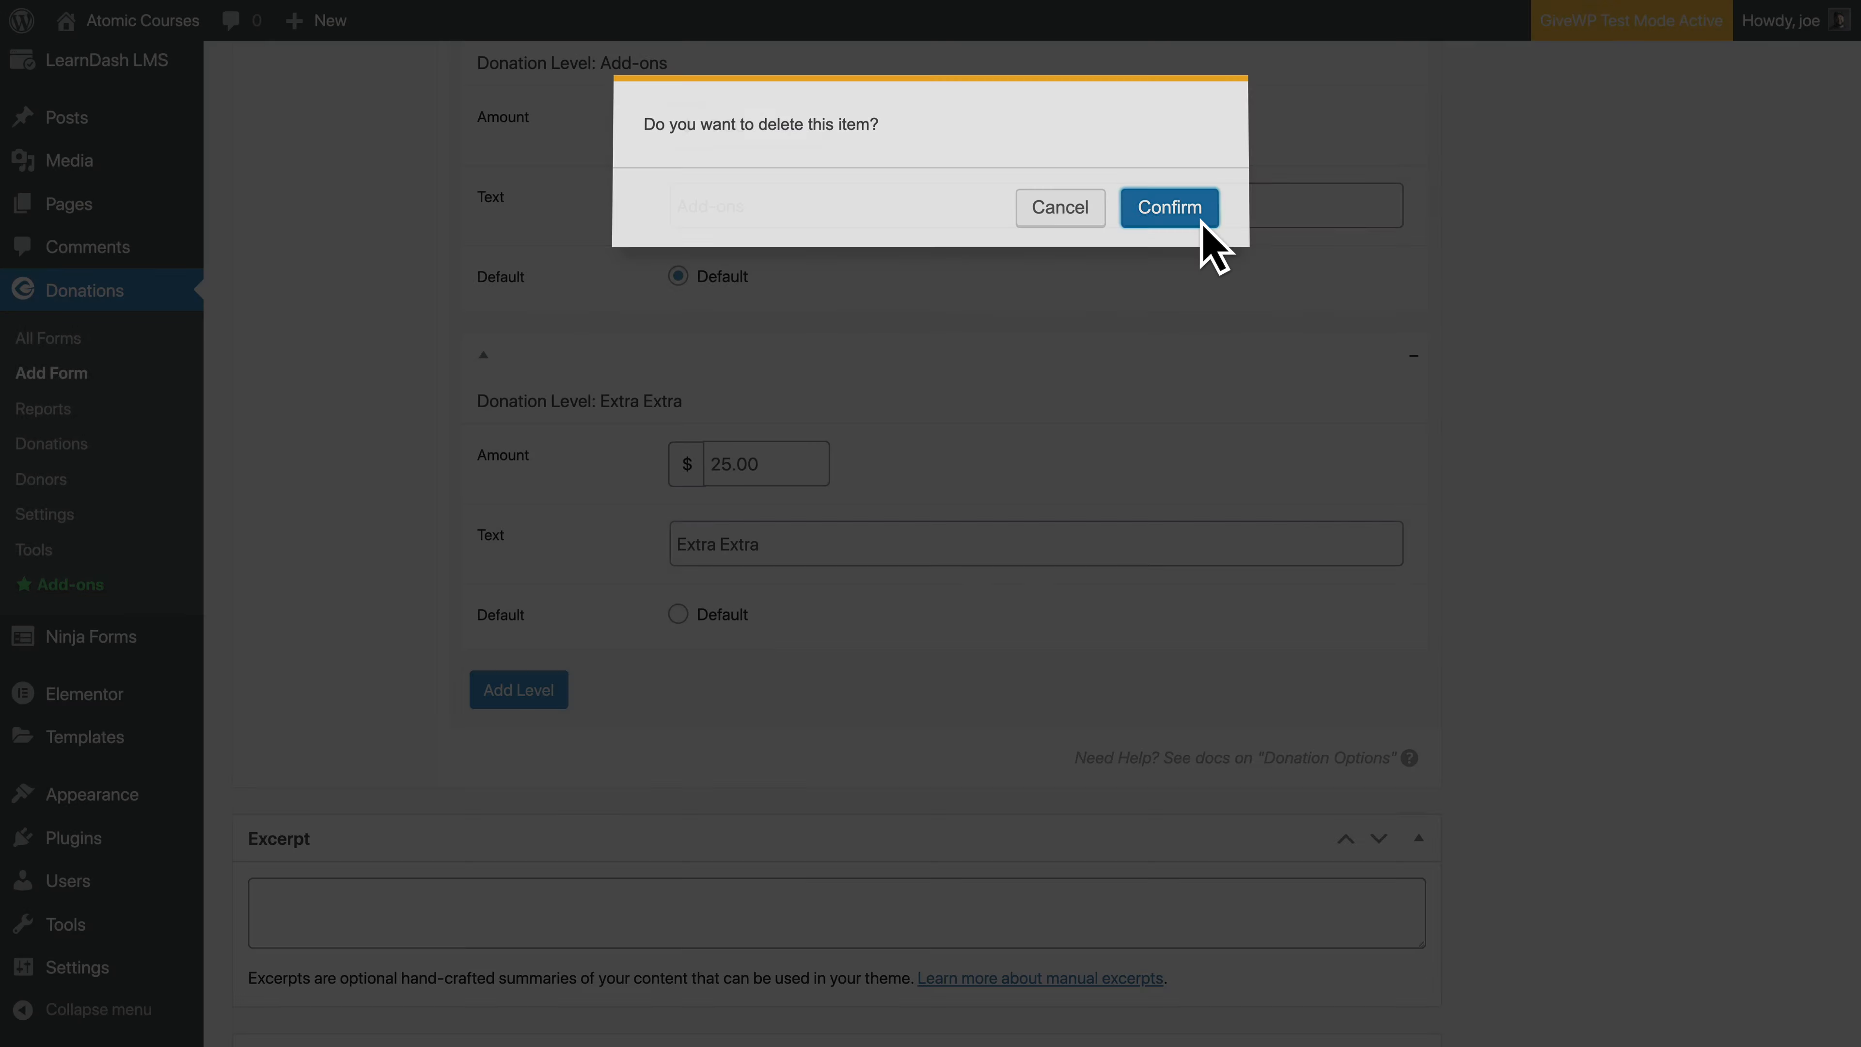
Step: Open the donation form's Form Fields settings and examine the available default gateway choices
scroll(1062, 708, down, 1)
scroll(1071, 725, up, 10)
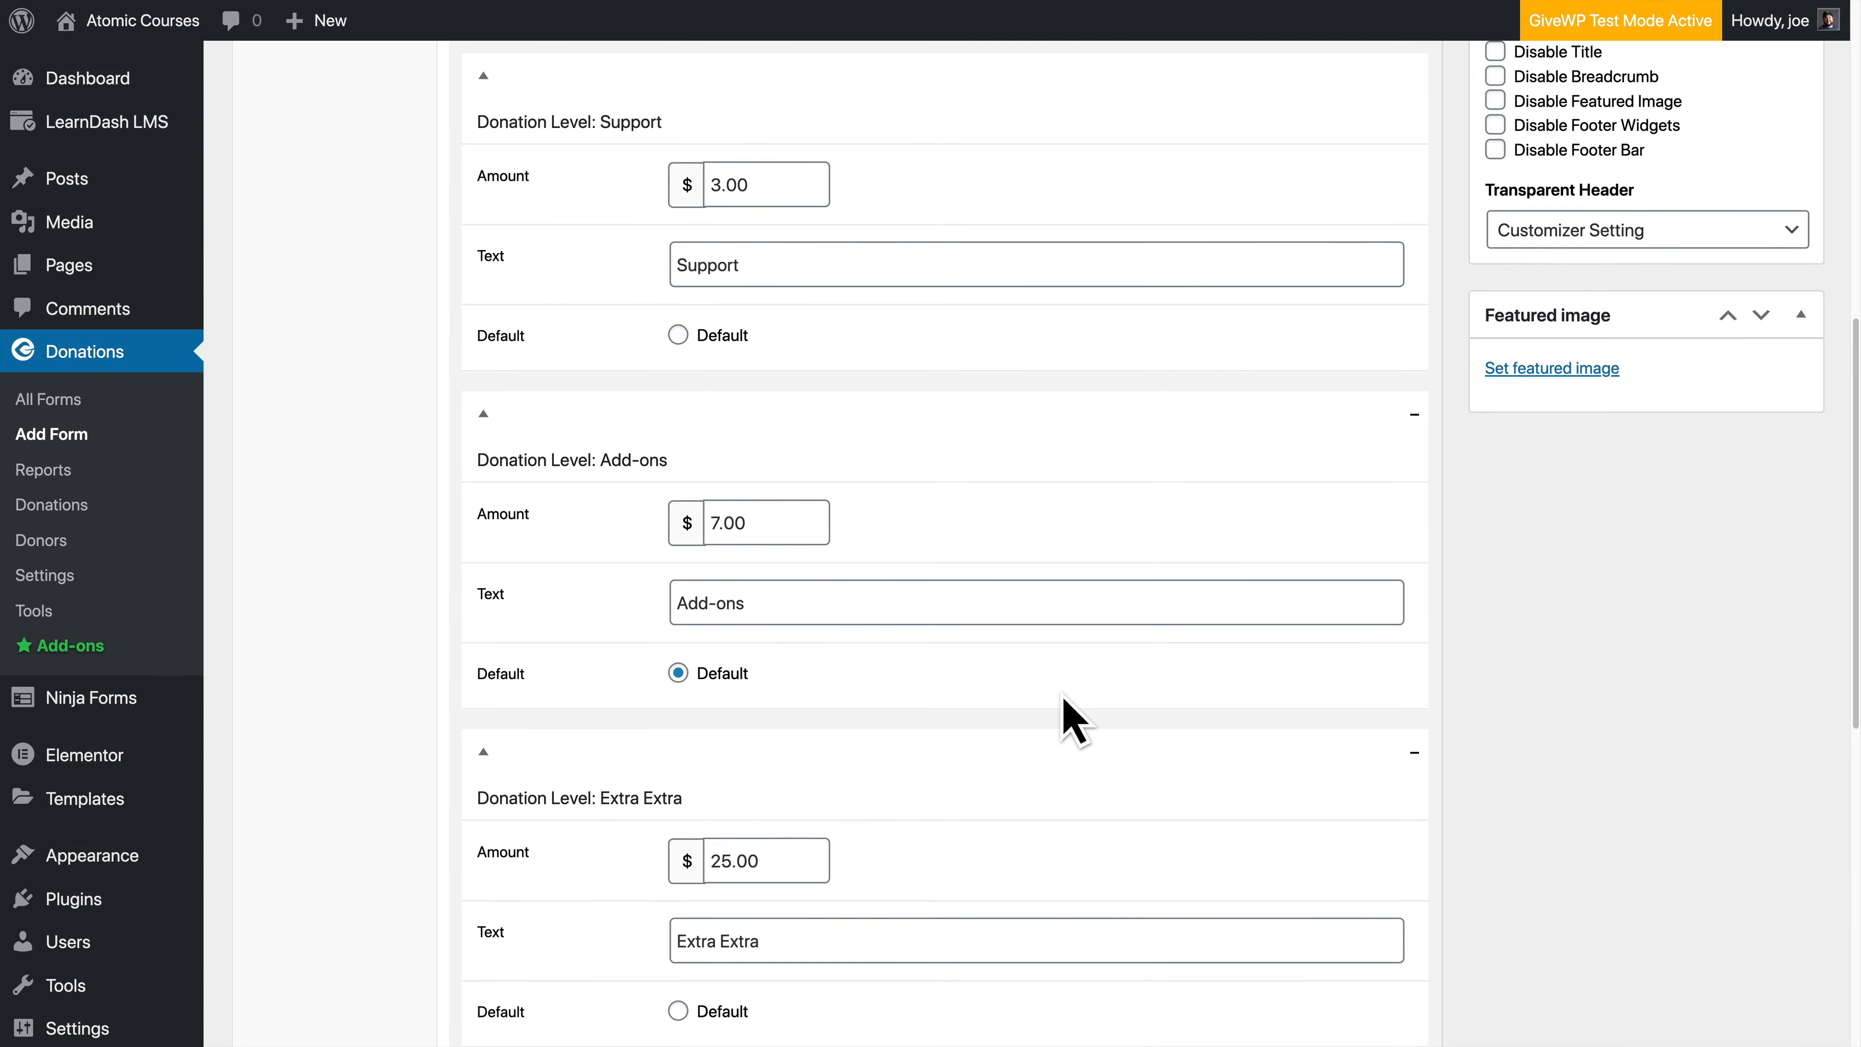
scroll(1064, 700, up, 2)
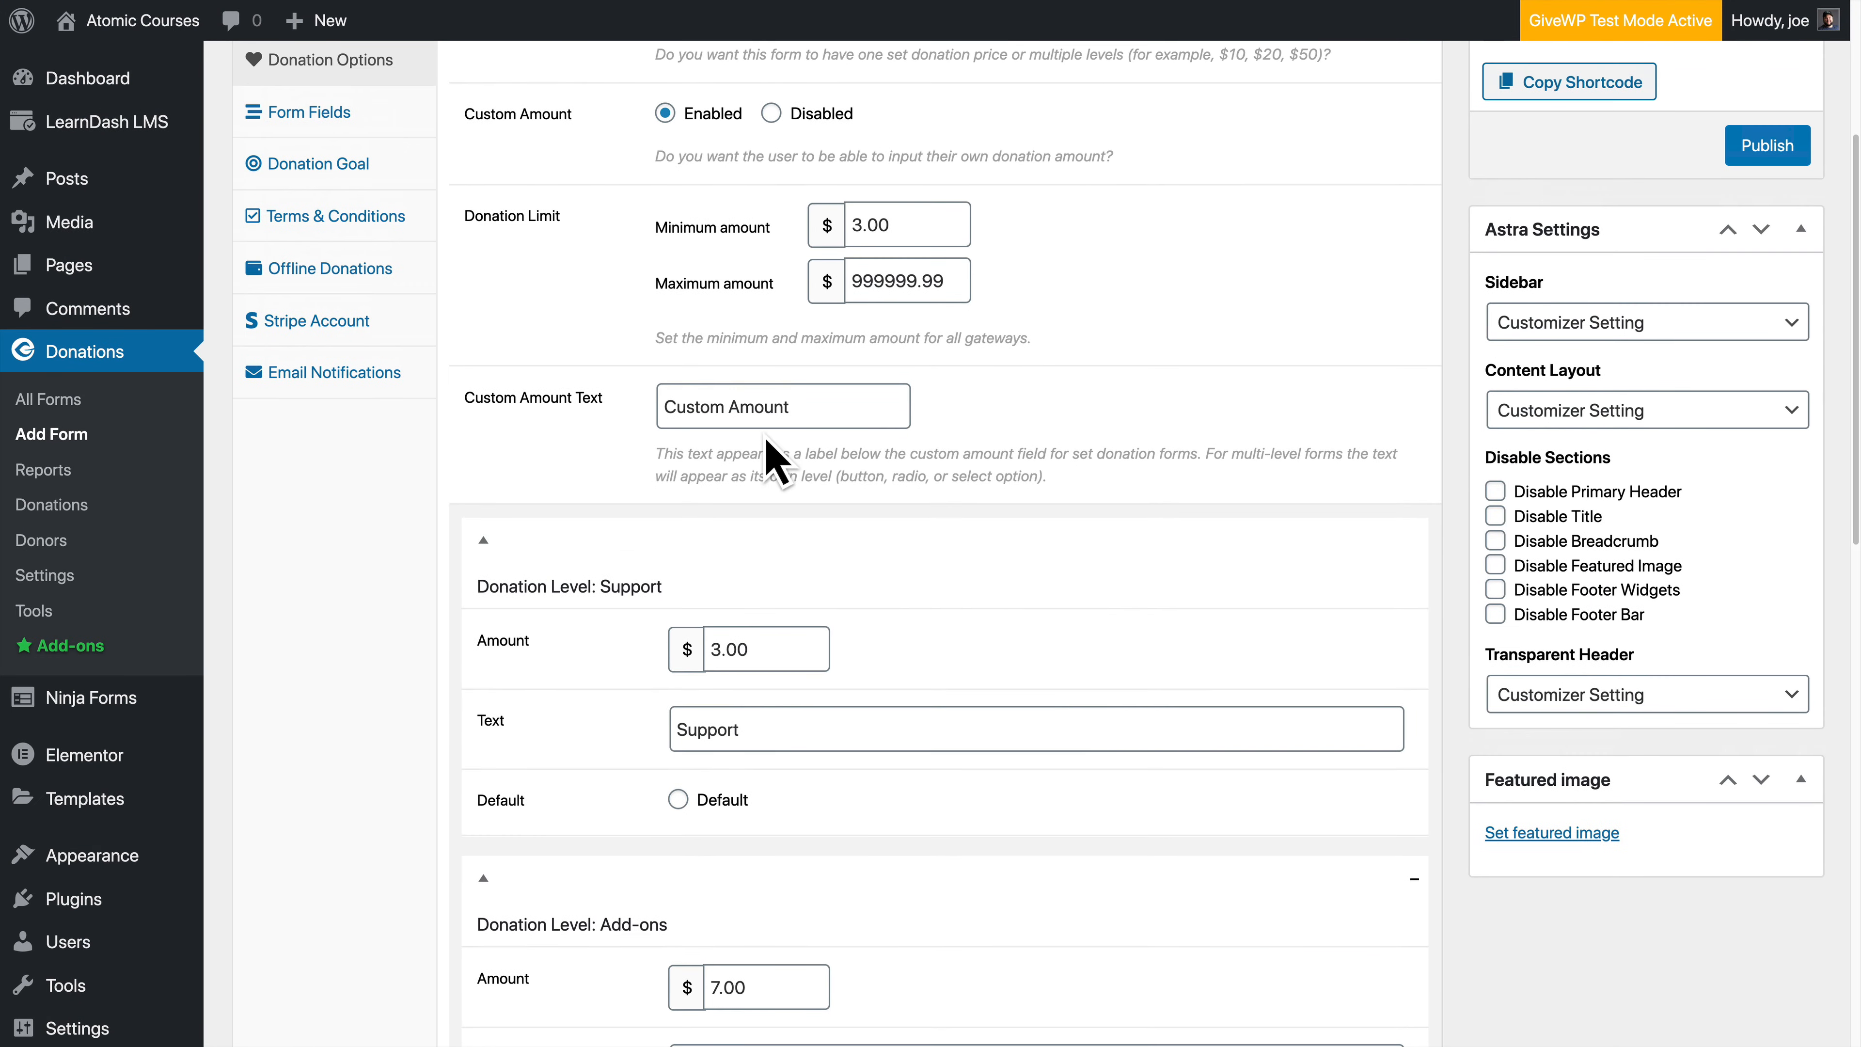
scroll(853, 647, up, 2)
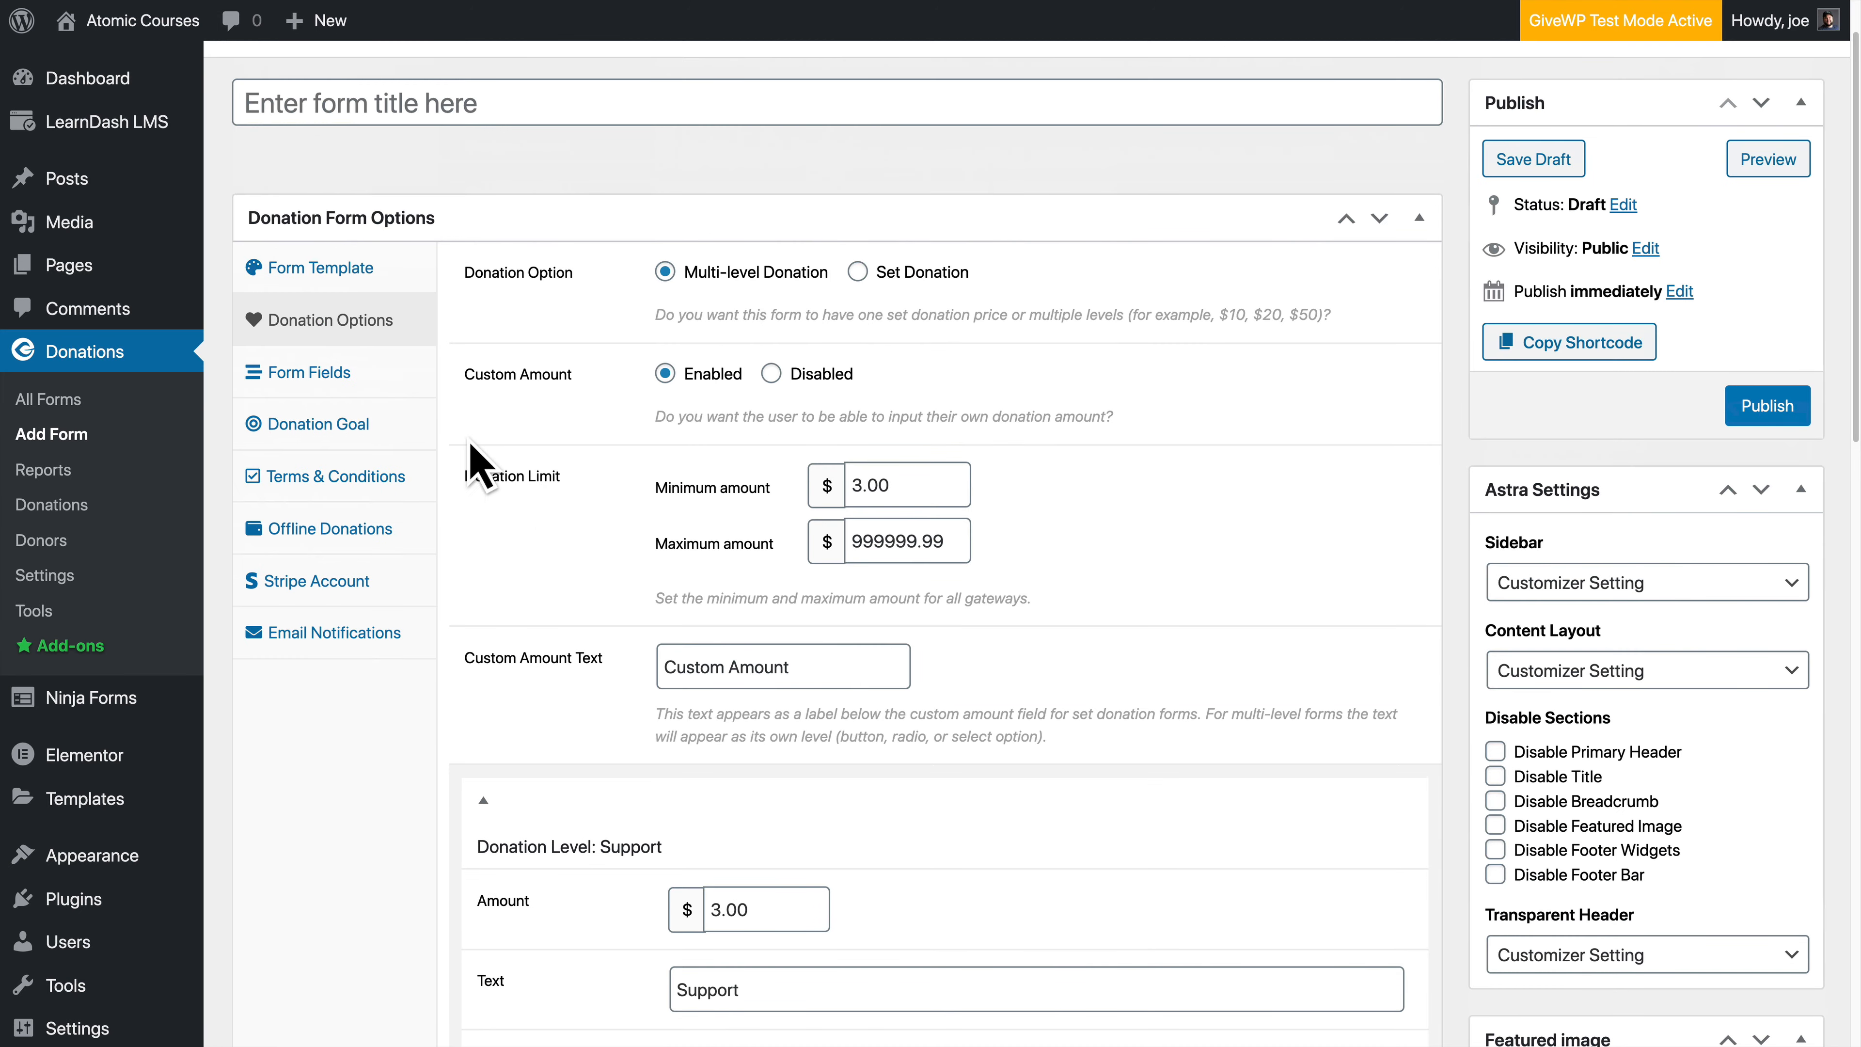
click(375, 388)
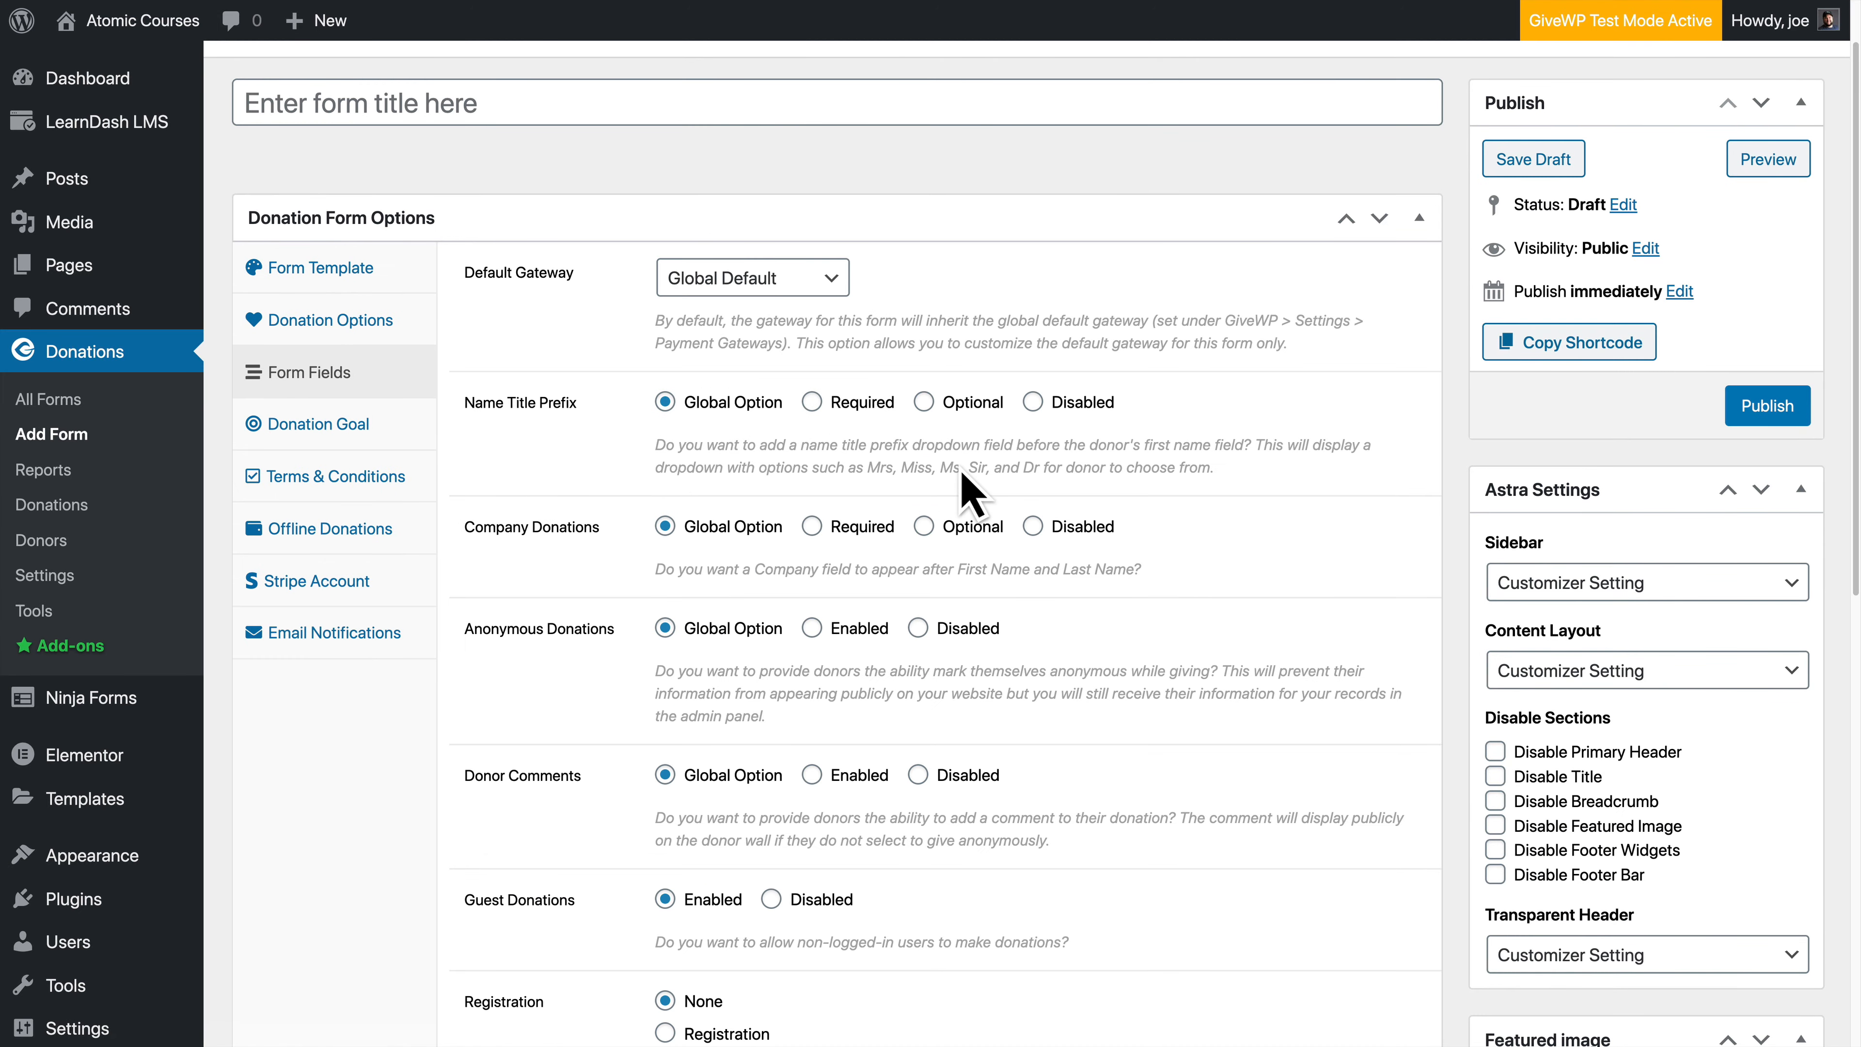
click(794, 284)
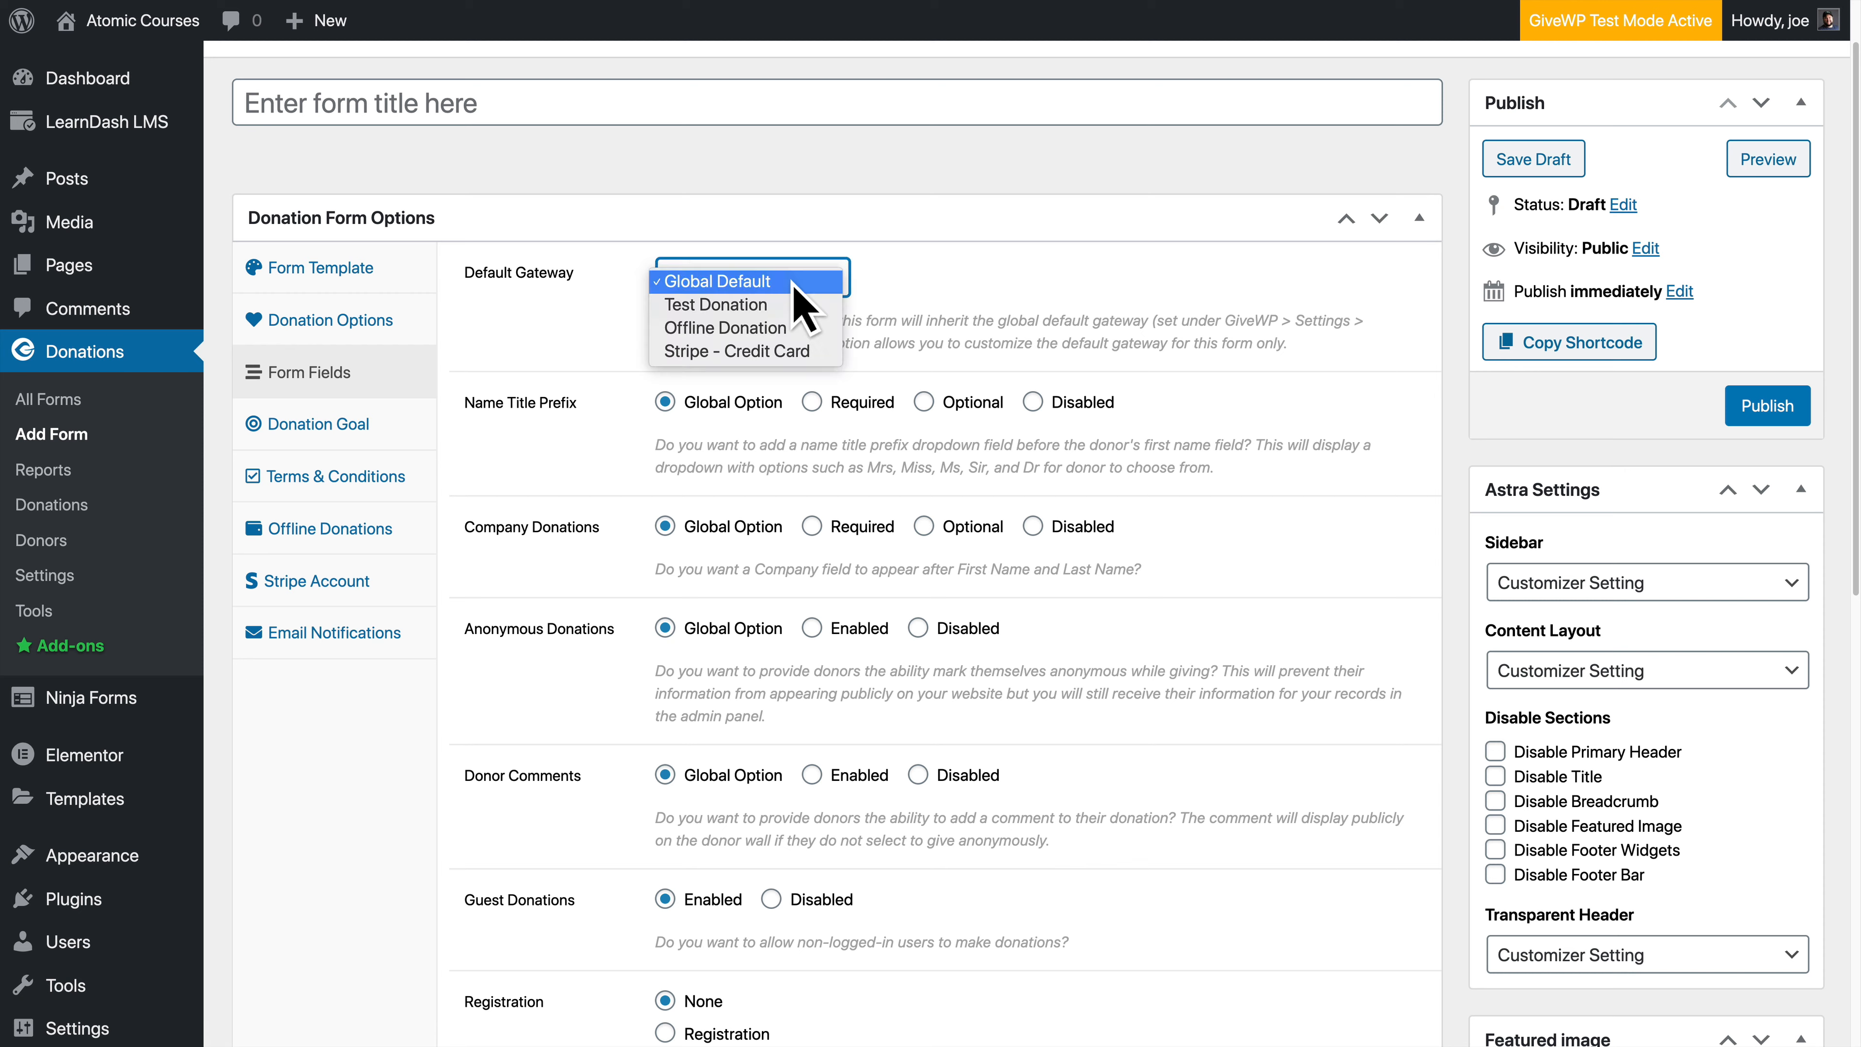
click(935, 319)
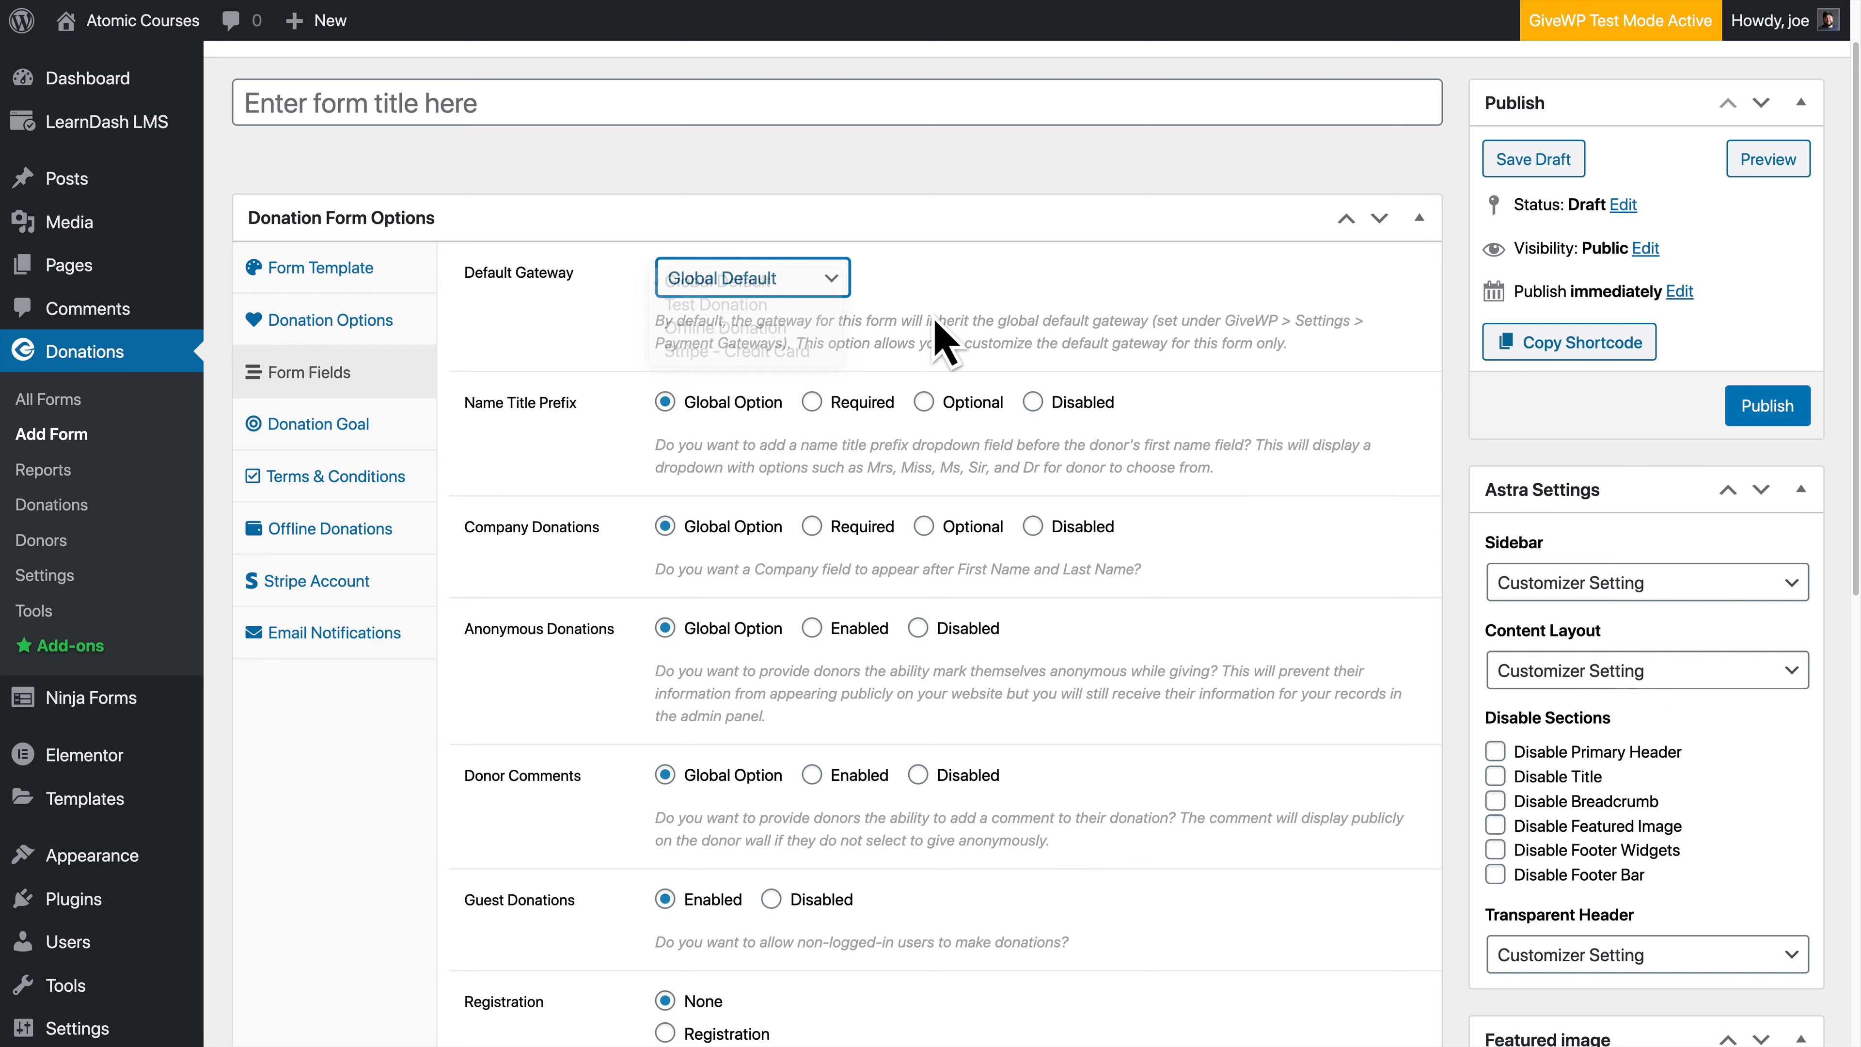
click(803, 288)
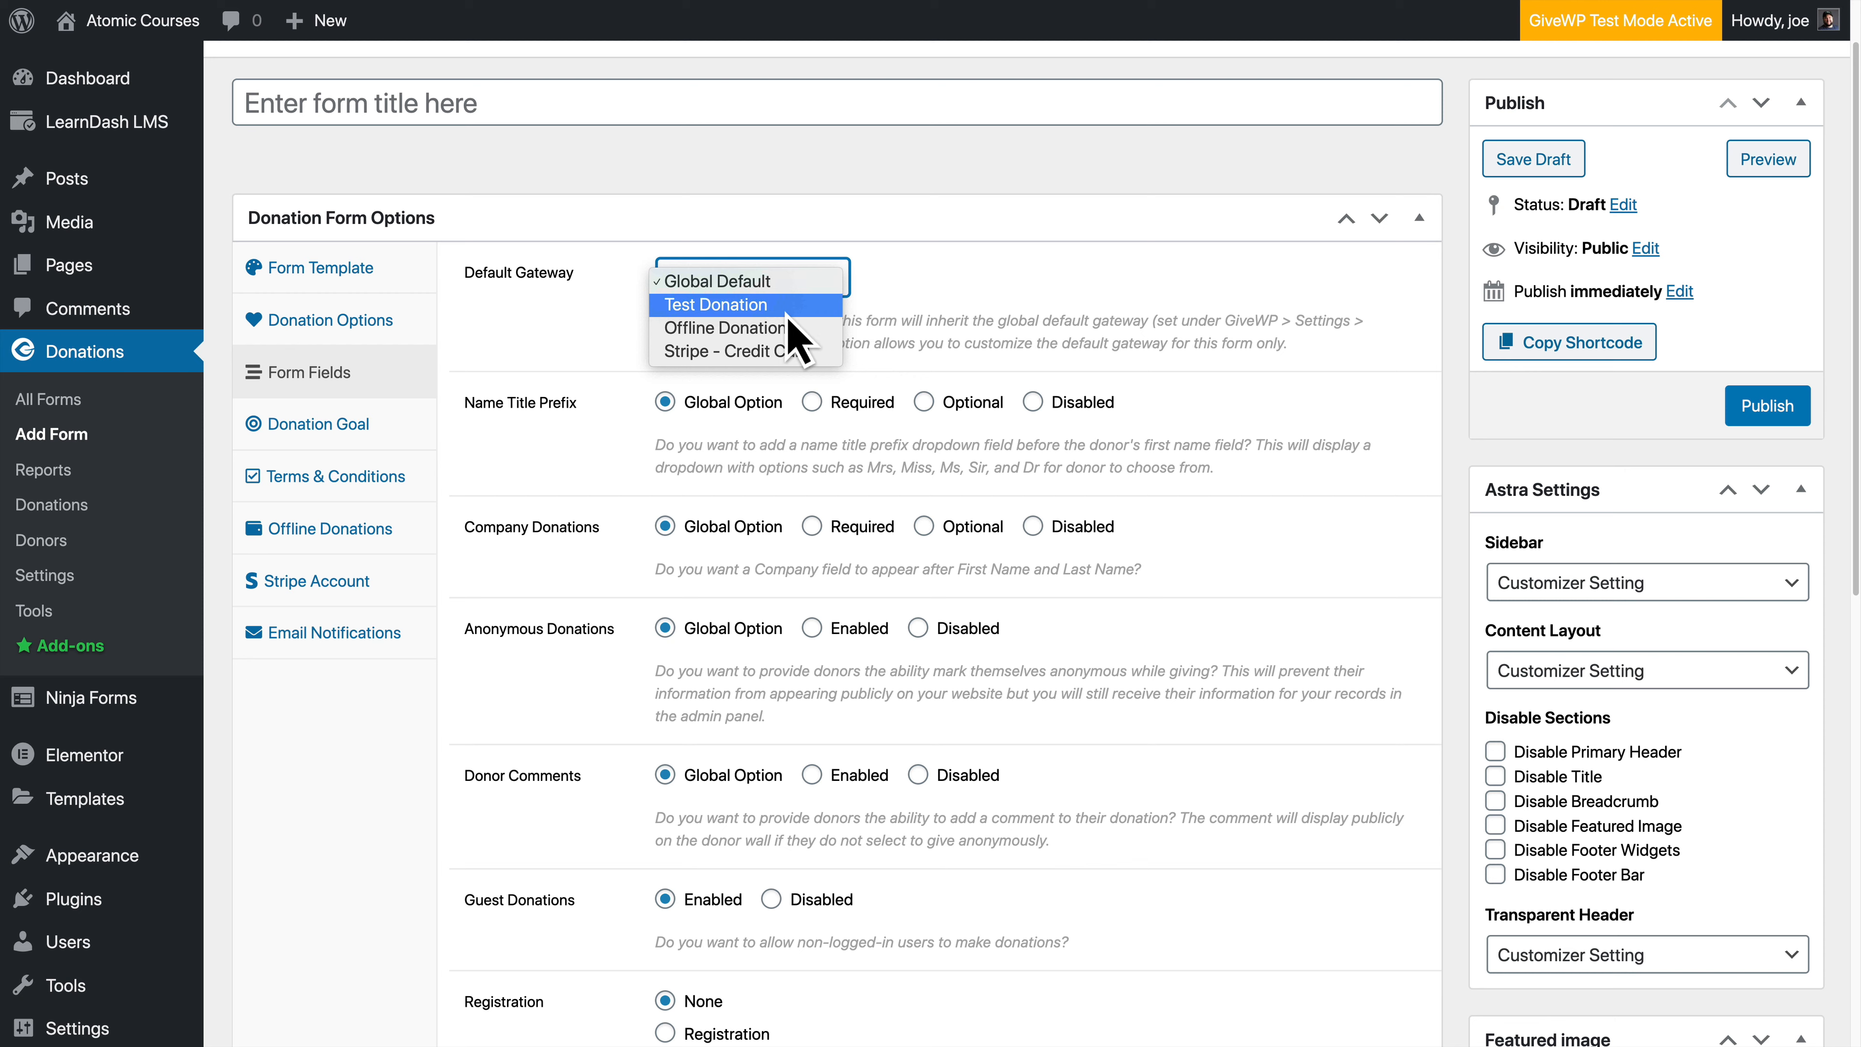
click(919, 322)
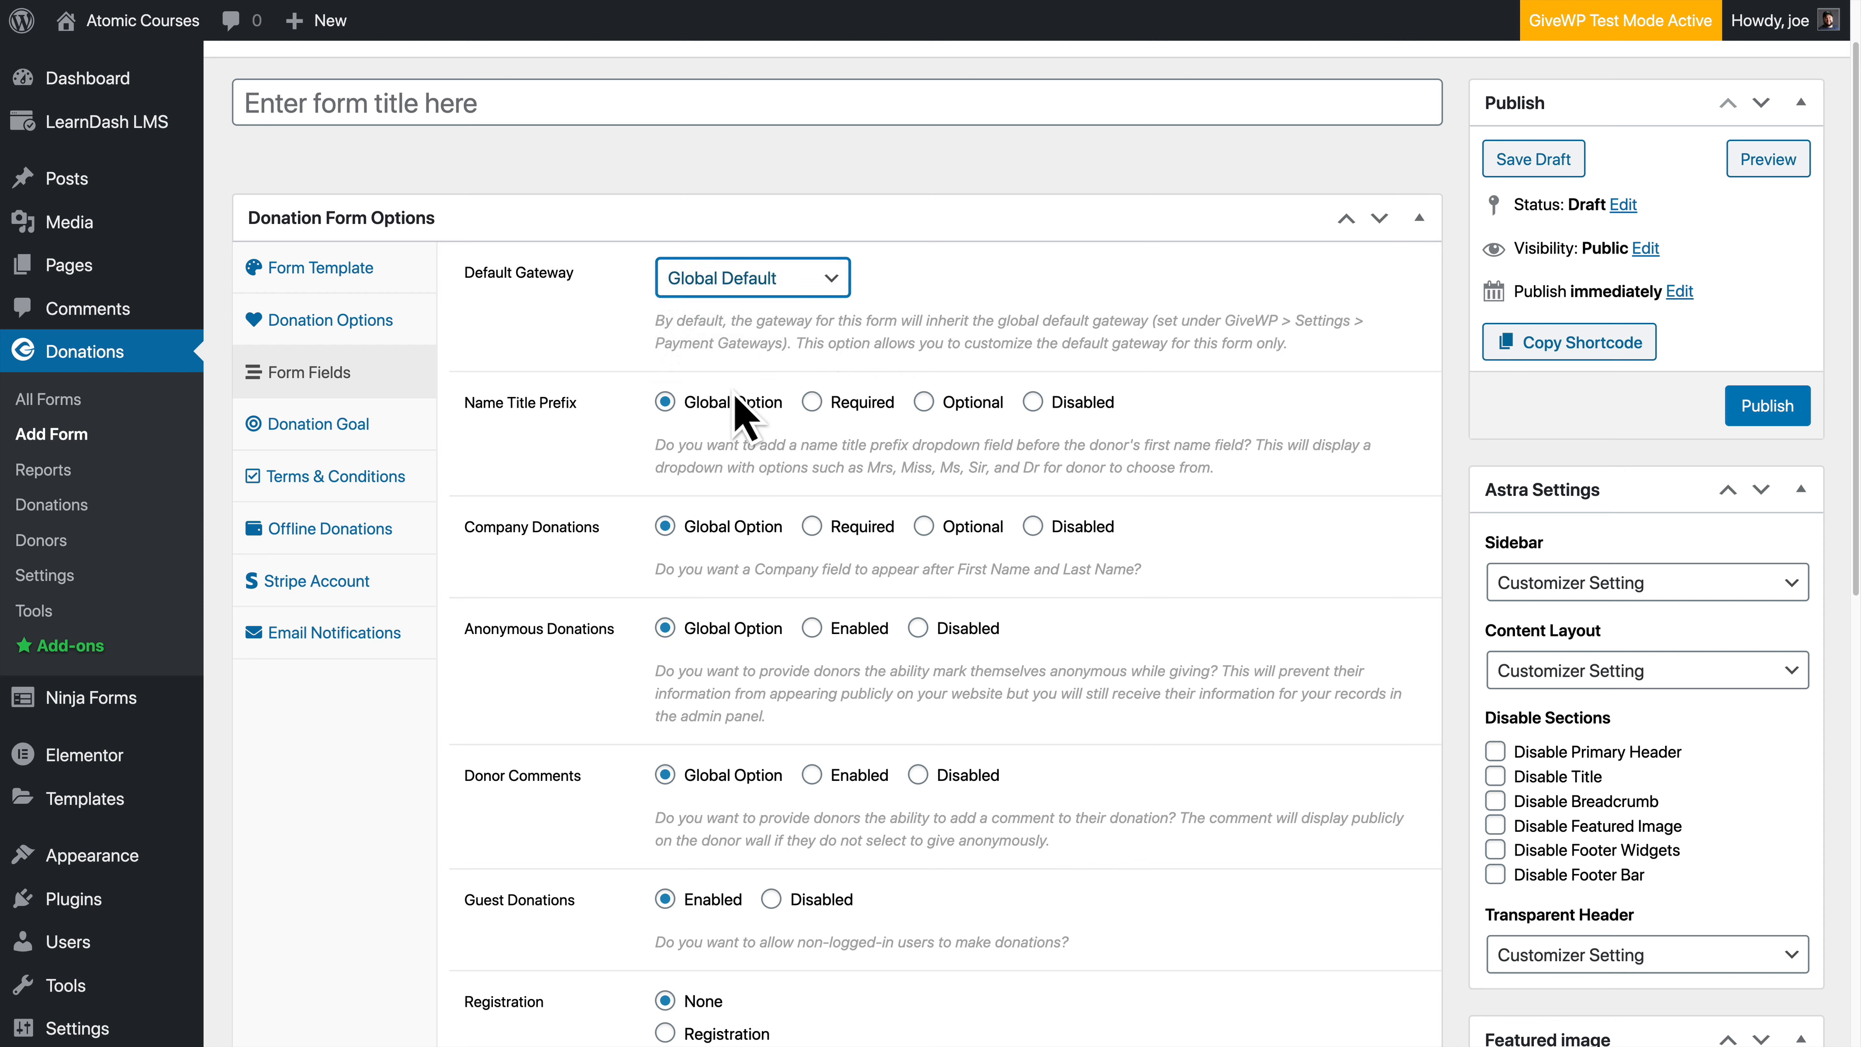
Step: Enable Anonymous Donations for the form and review the donor comments, guest donations and registration options
scroll(513, 586, down, 3)
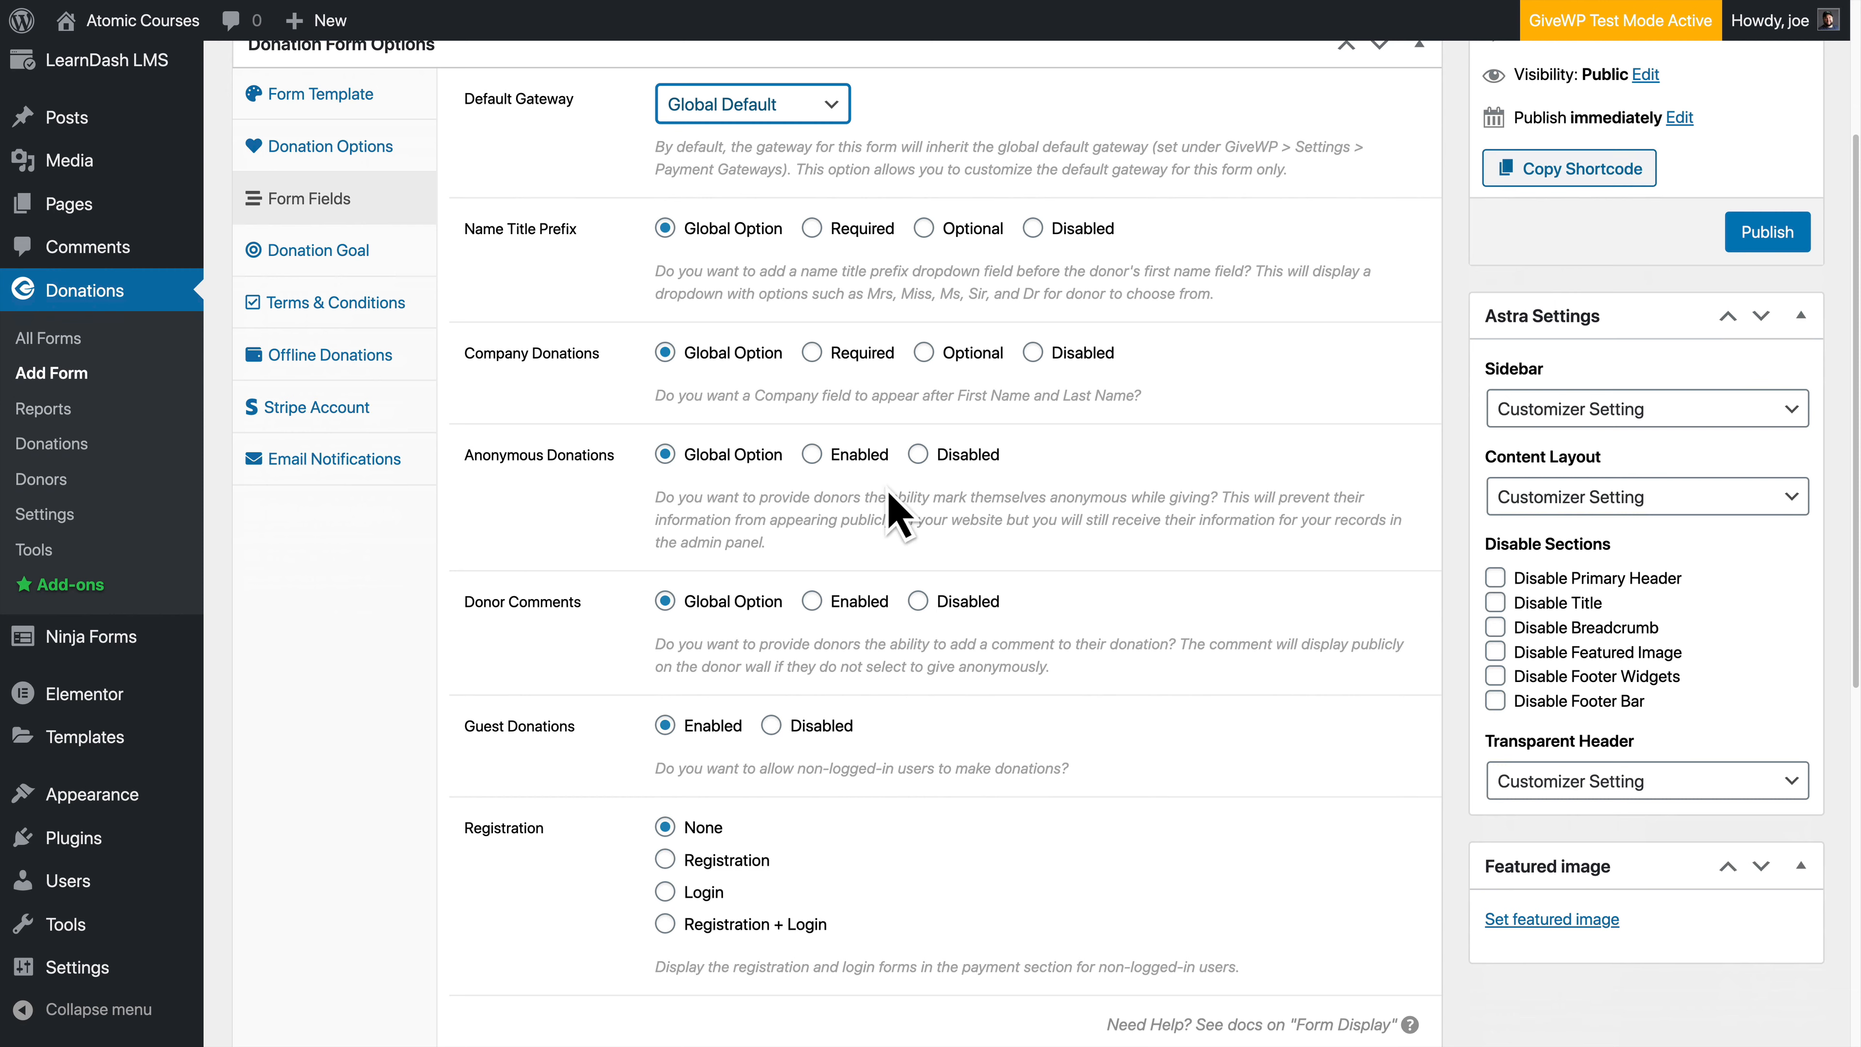
click(811, 455)
scroll(664, 595, down, 2)
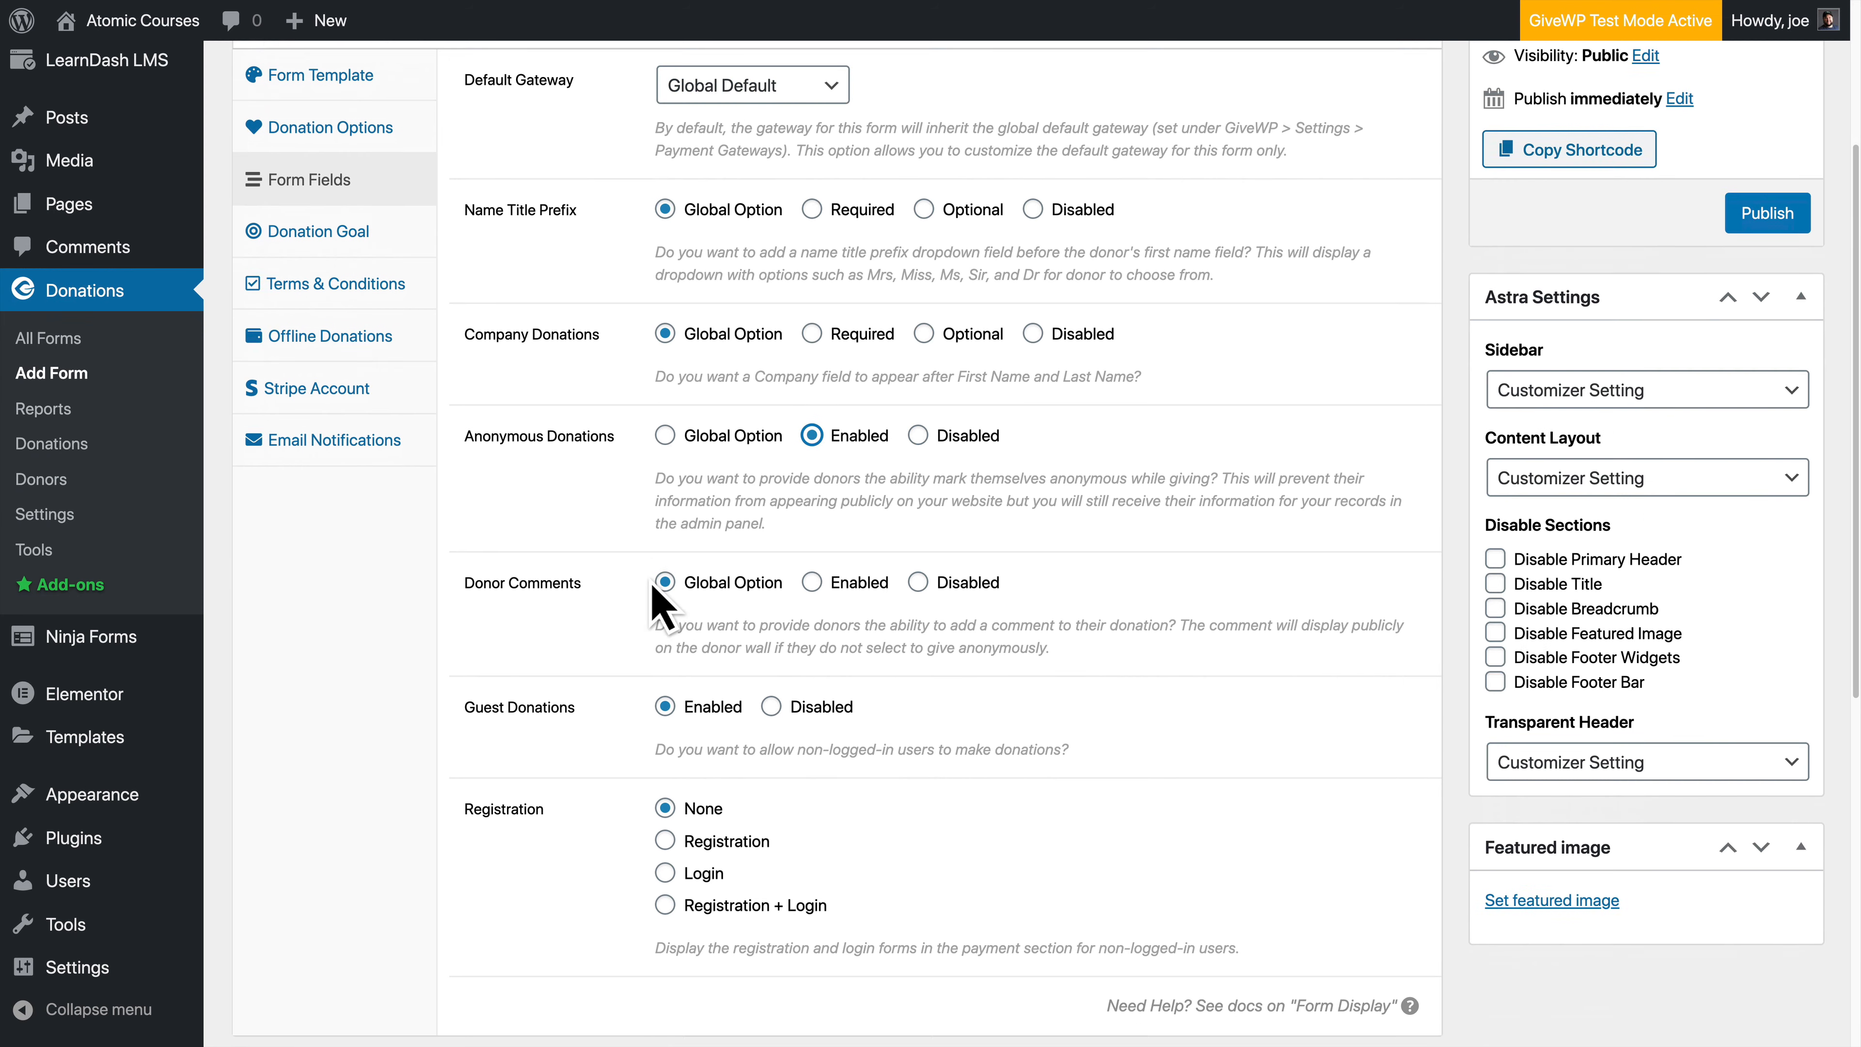
scroll(818, 603, down, 1)
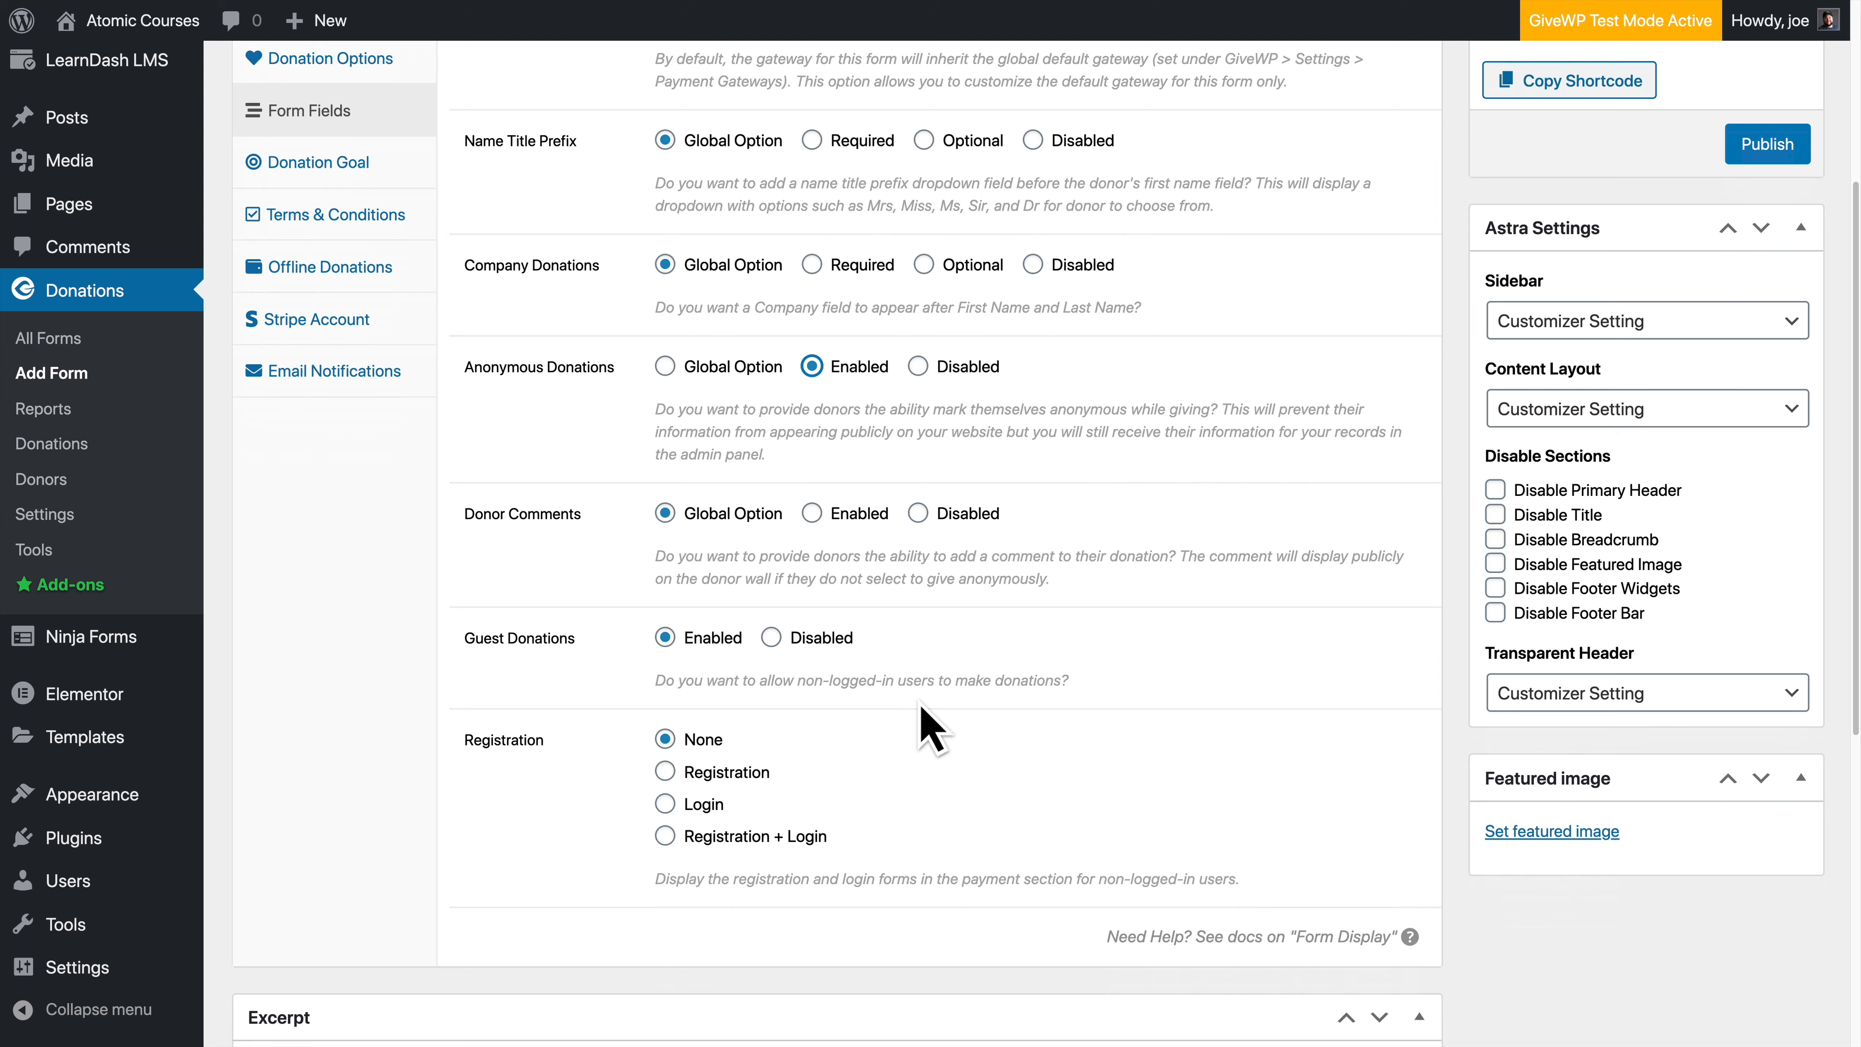
drag(760, 680, 980, 696)
click(979, 696)
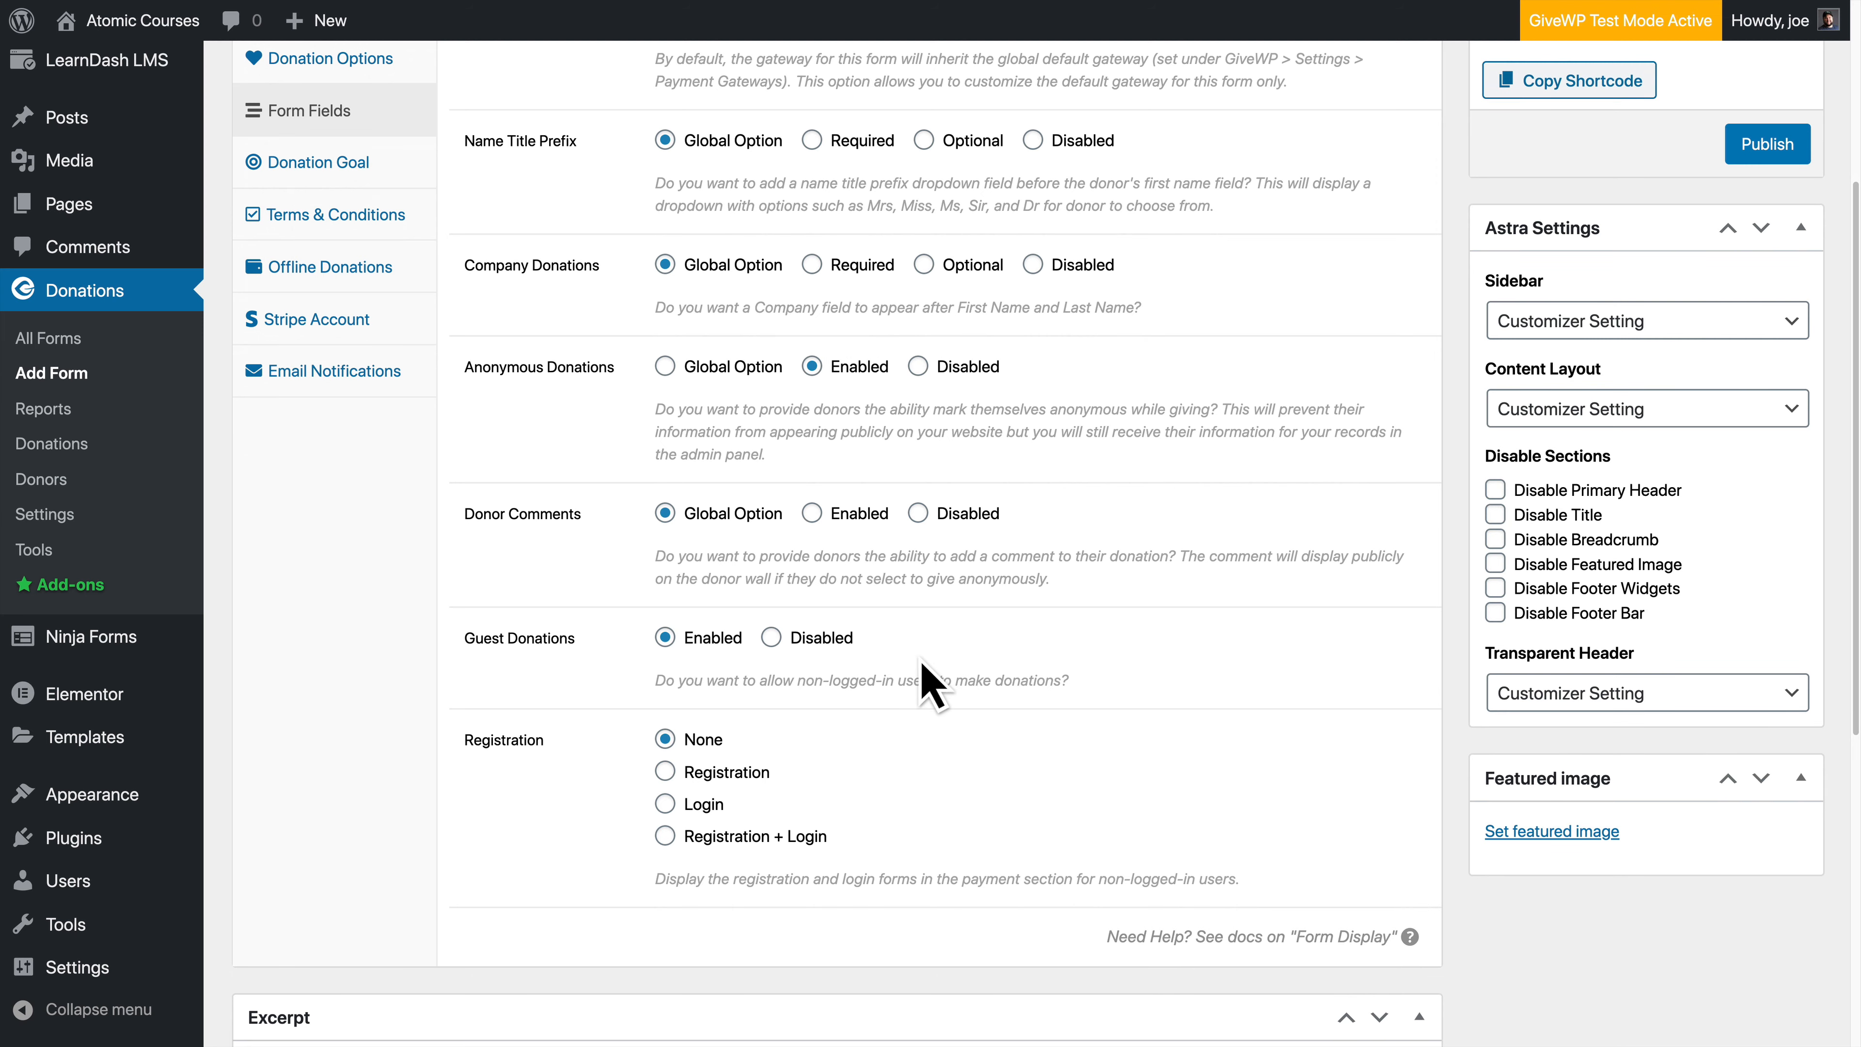
scroll(673, 663, down, 1)
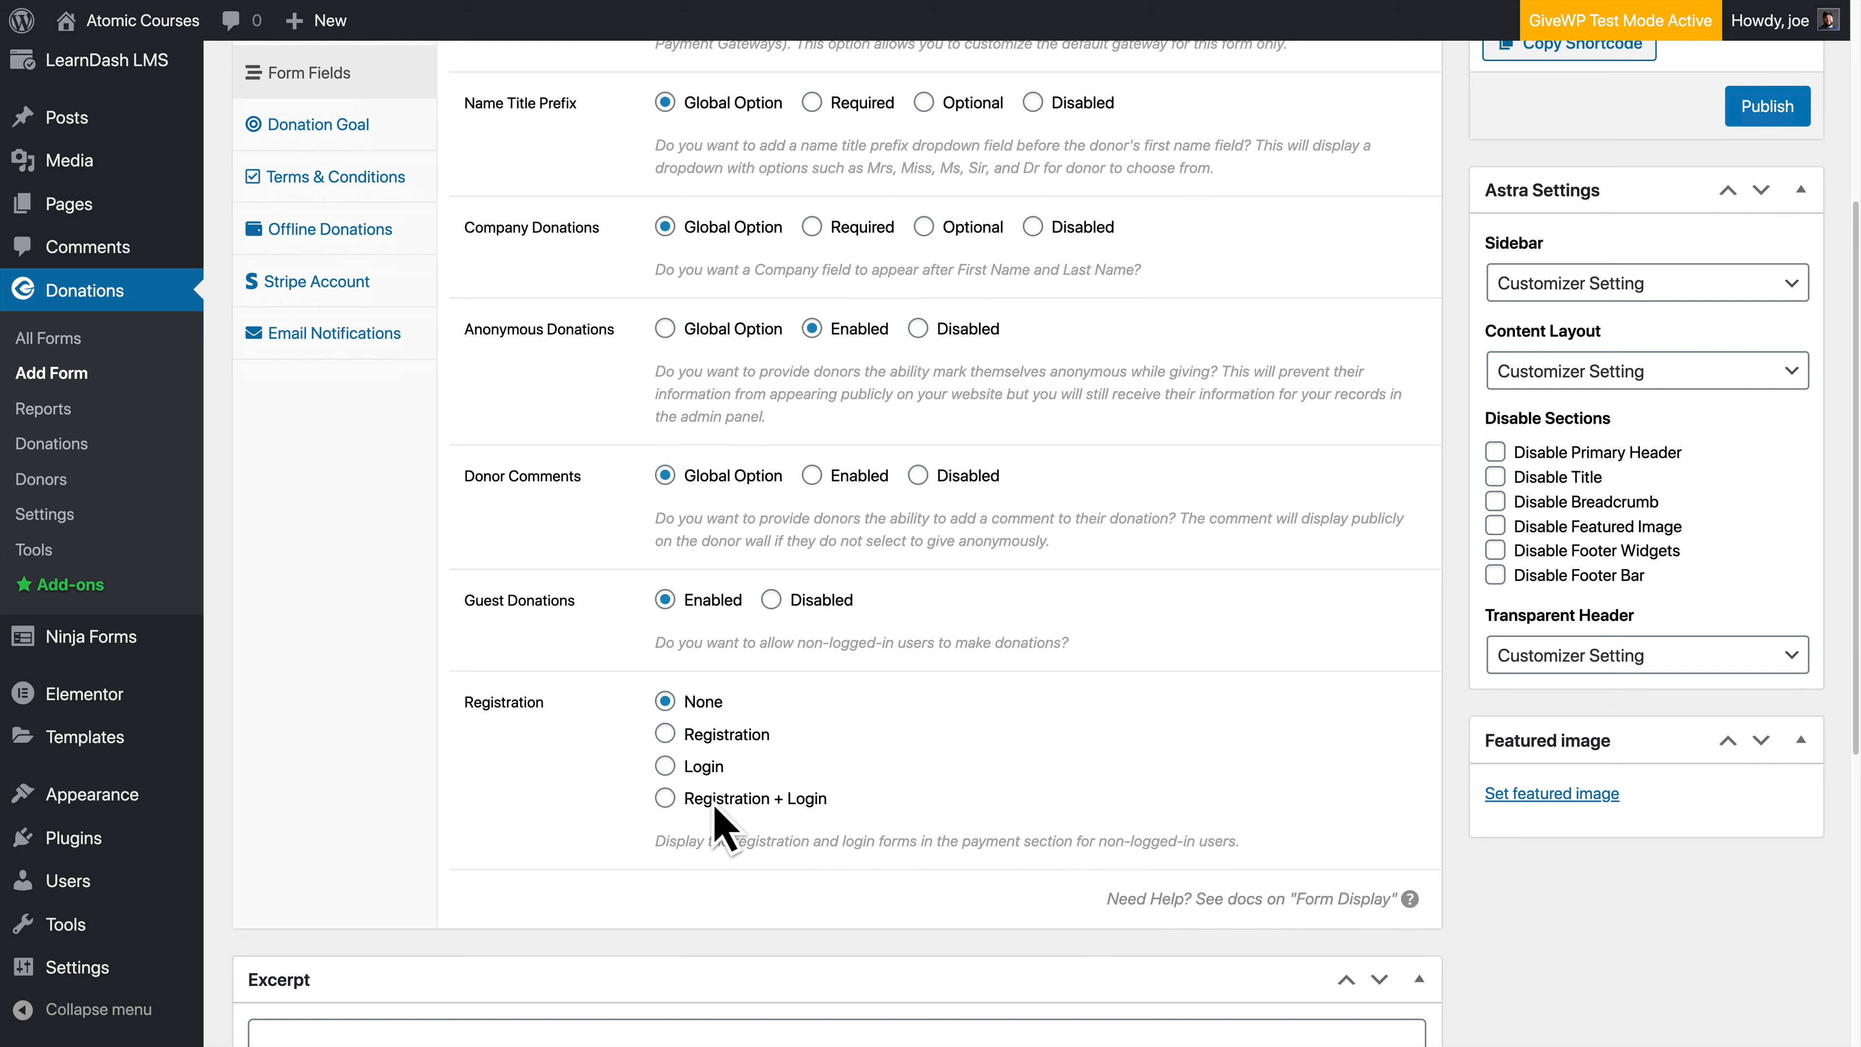
Step: Enable the form's Donation Goal and set the goal amount to 5000
scroll(717, 818, up, 1)
scroll(714, 818, up, 5)
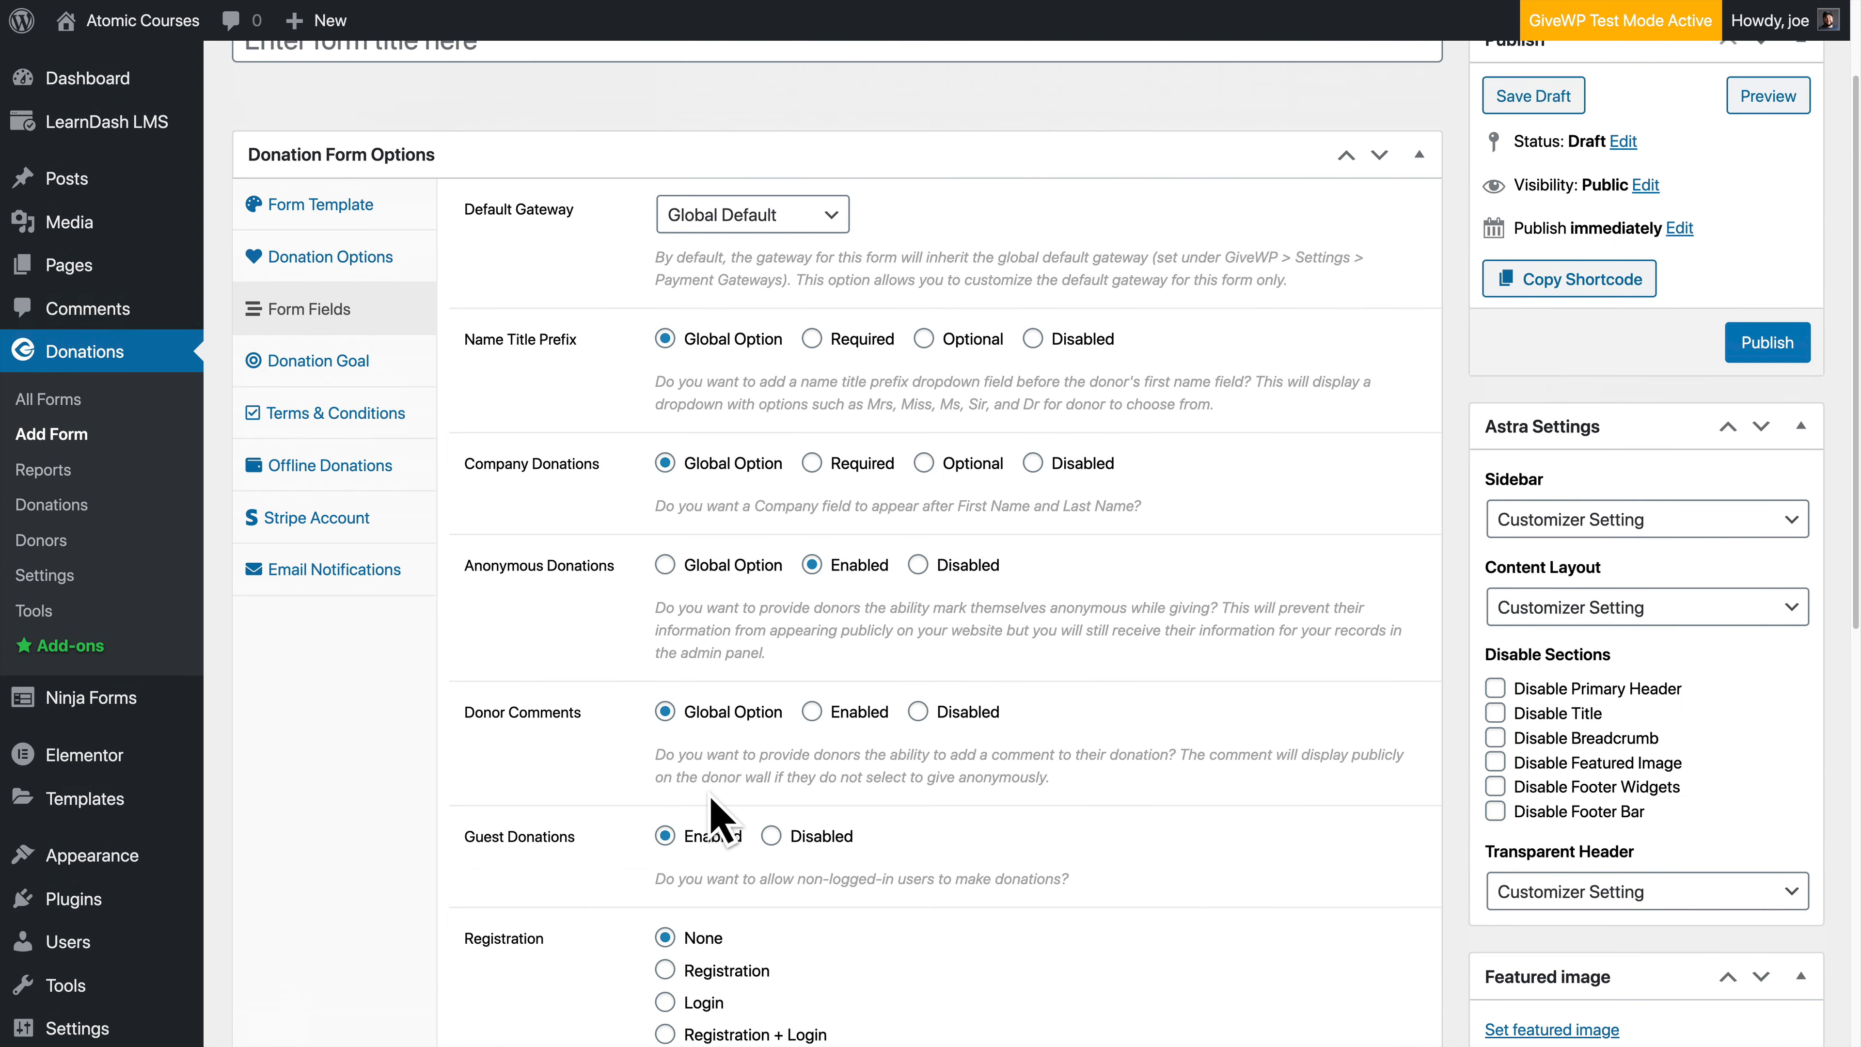
scroll(722, 815, up, 1)
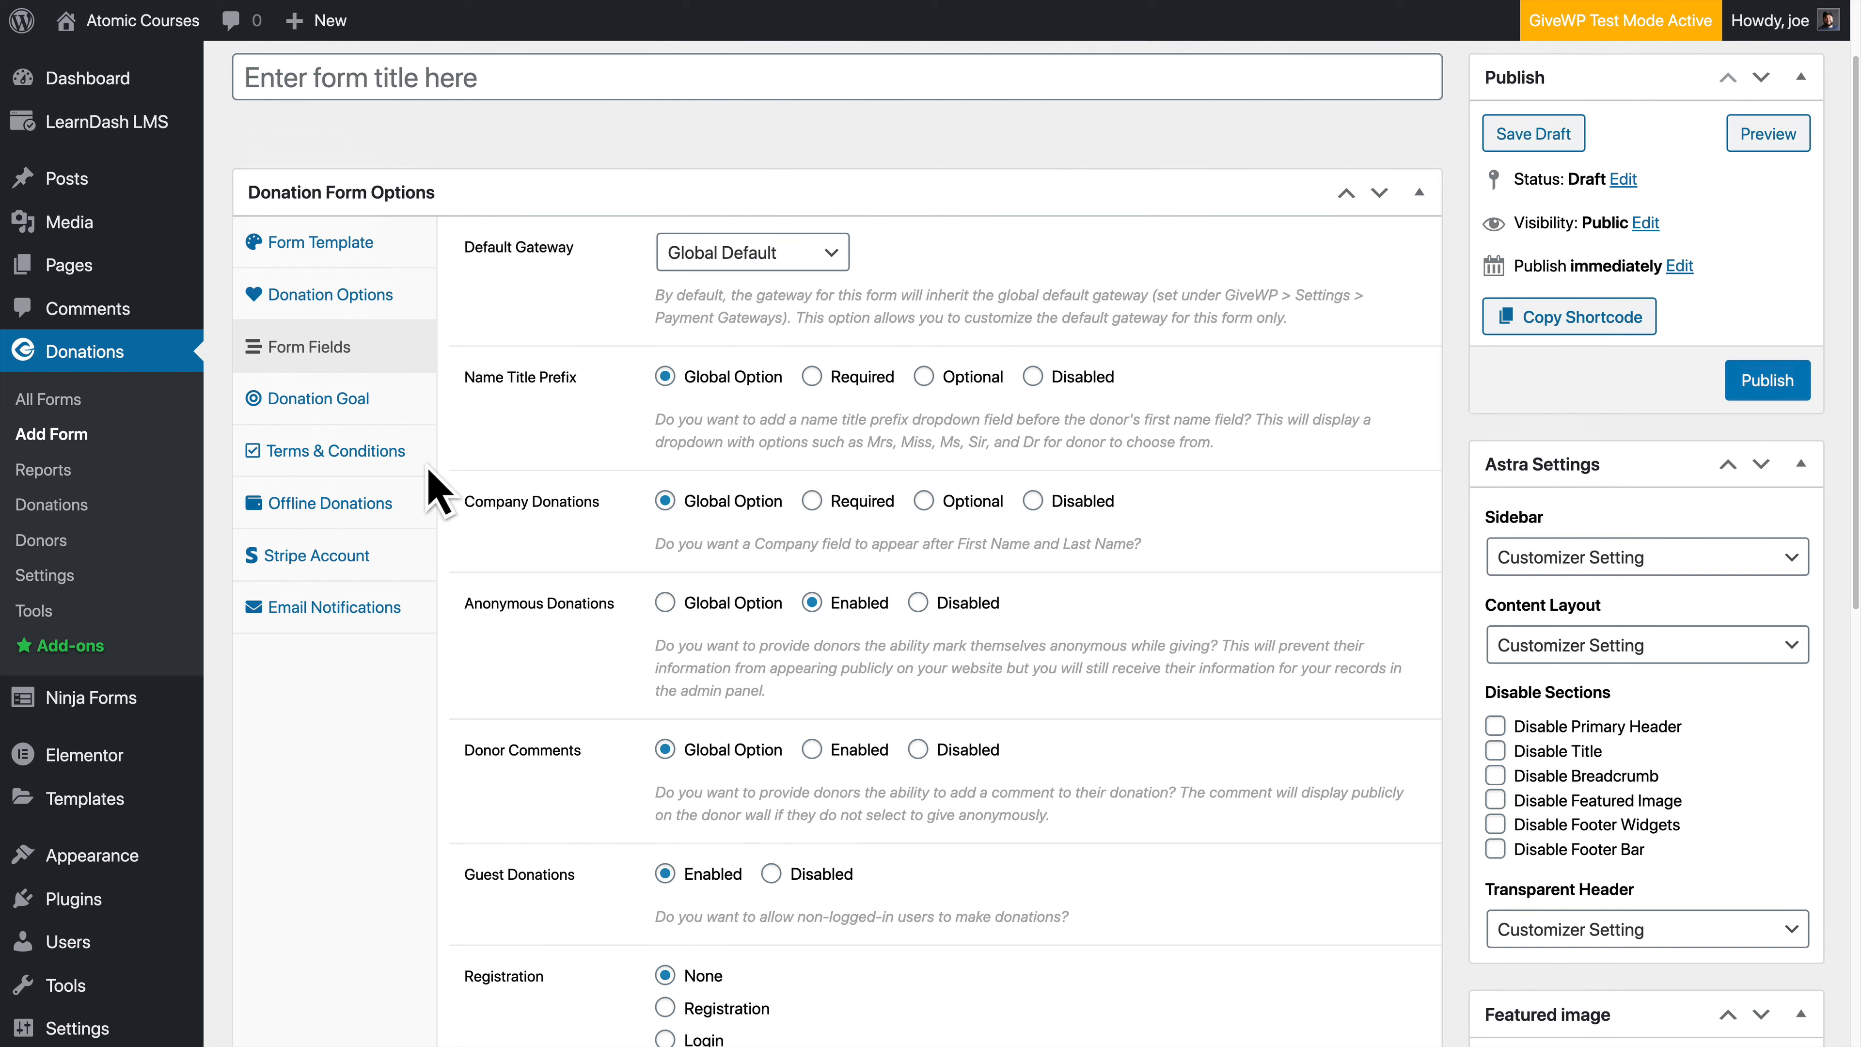
click(369, 403)
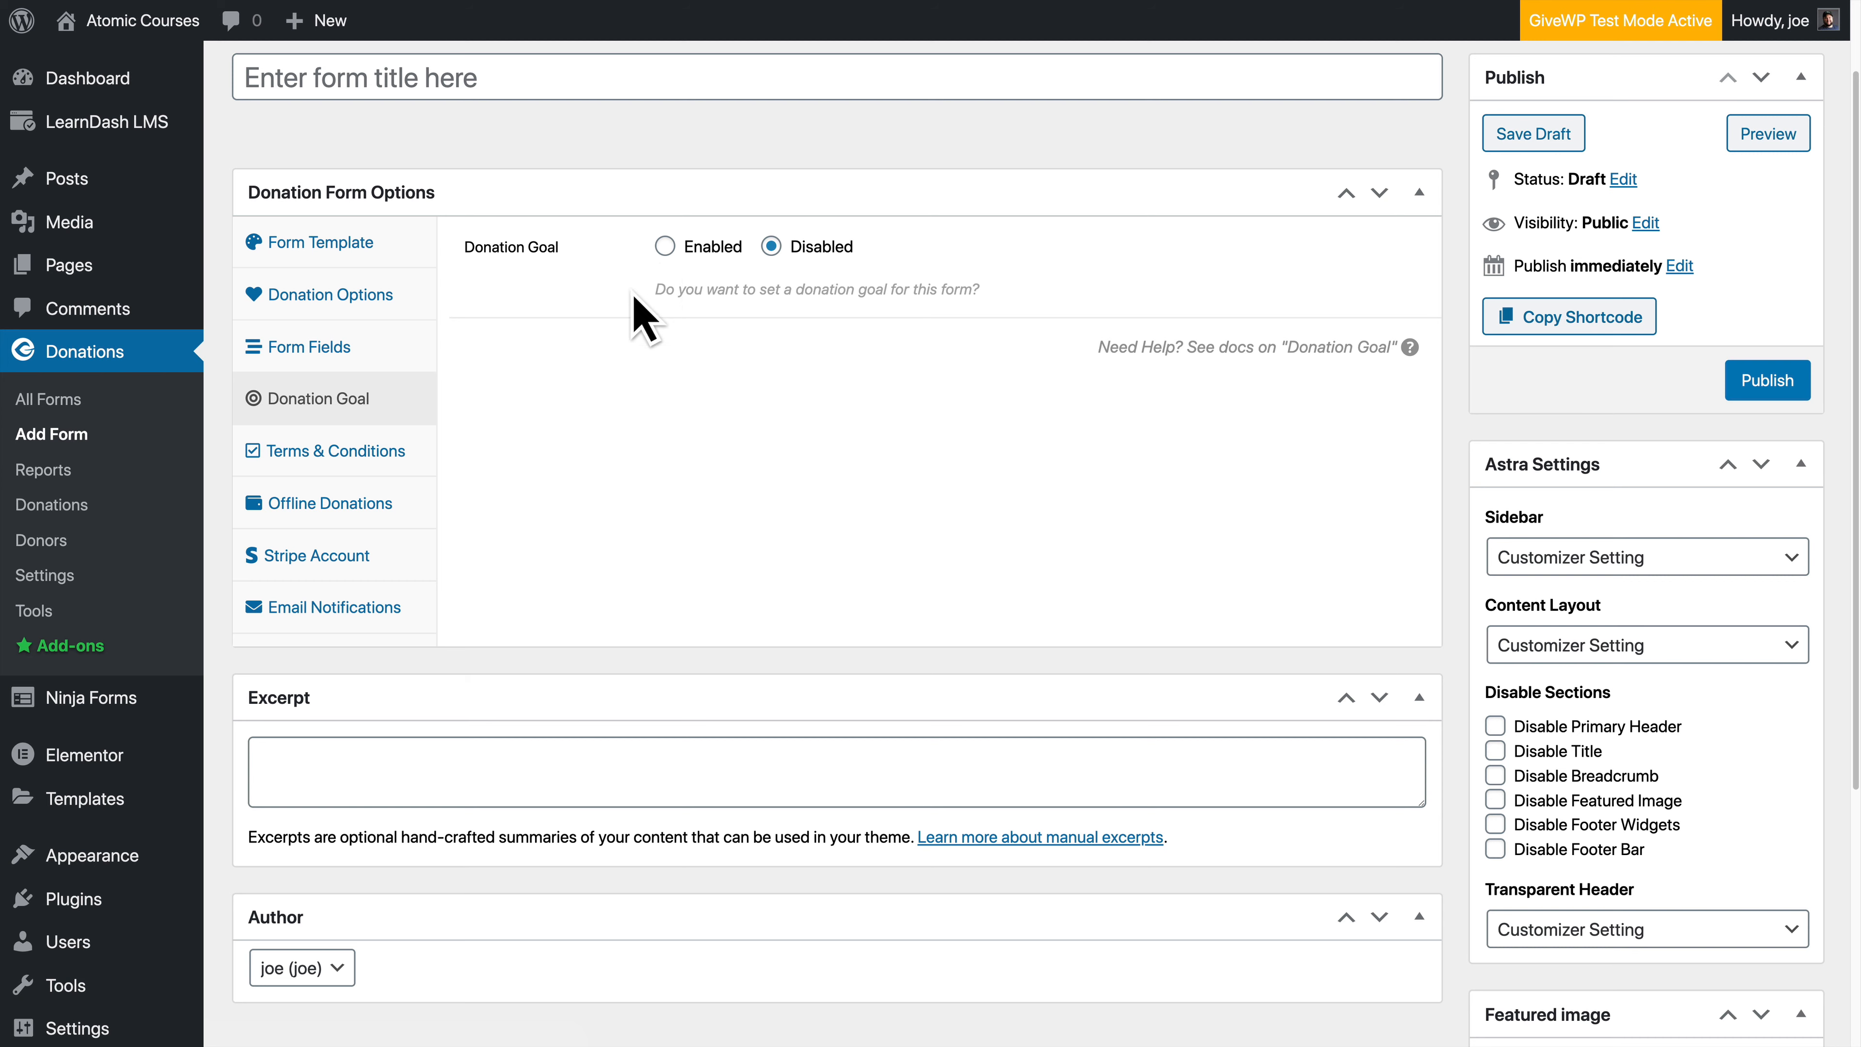
click(683, 247)
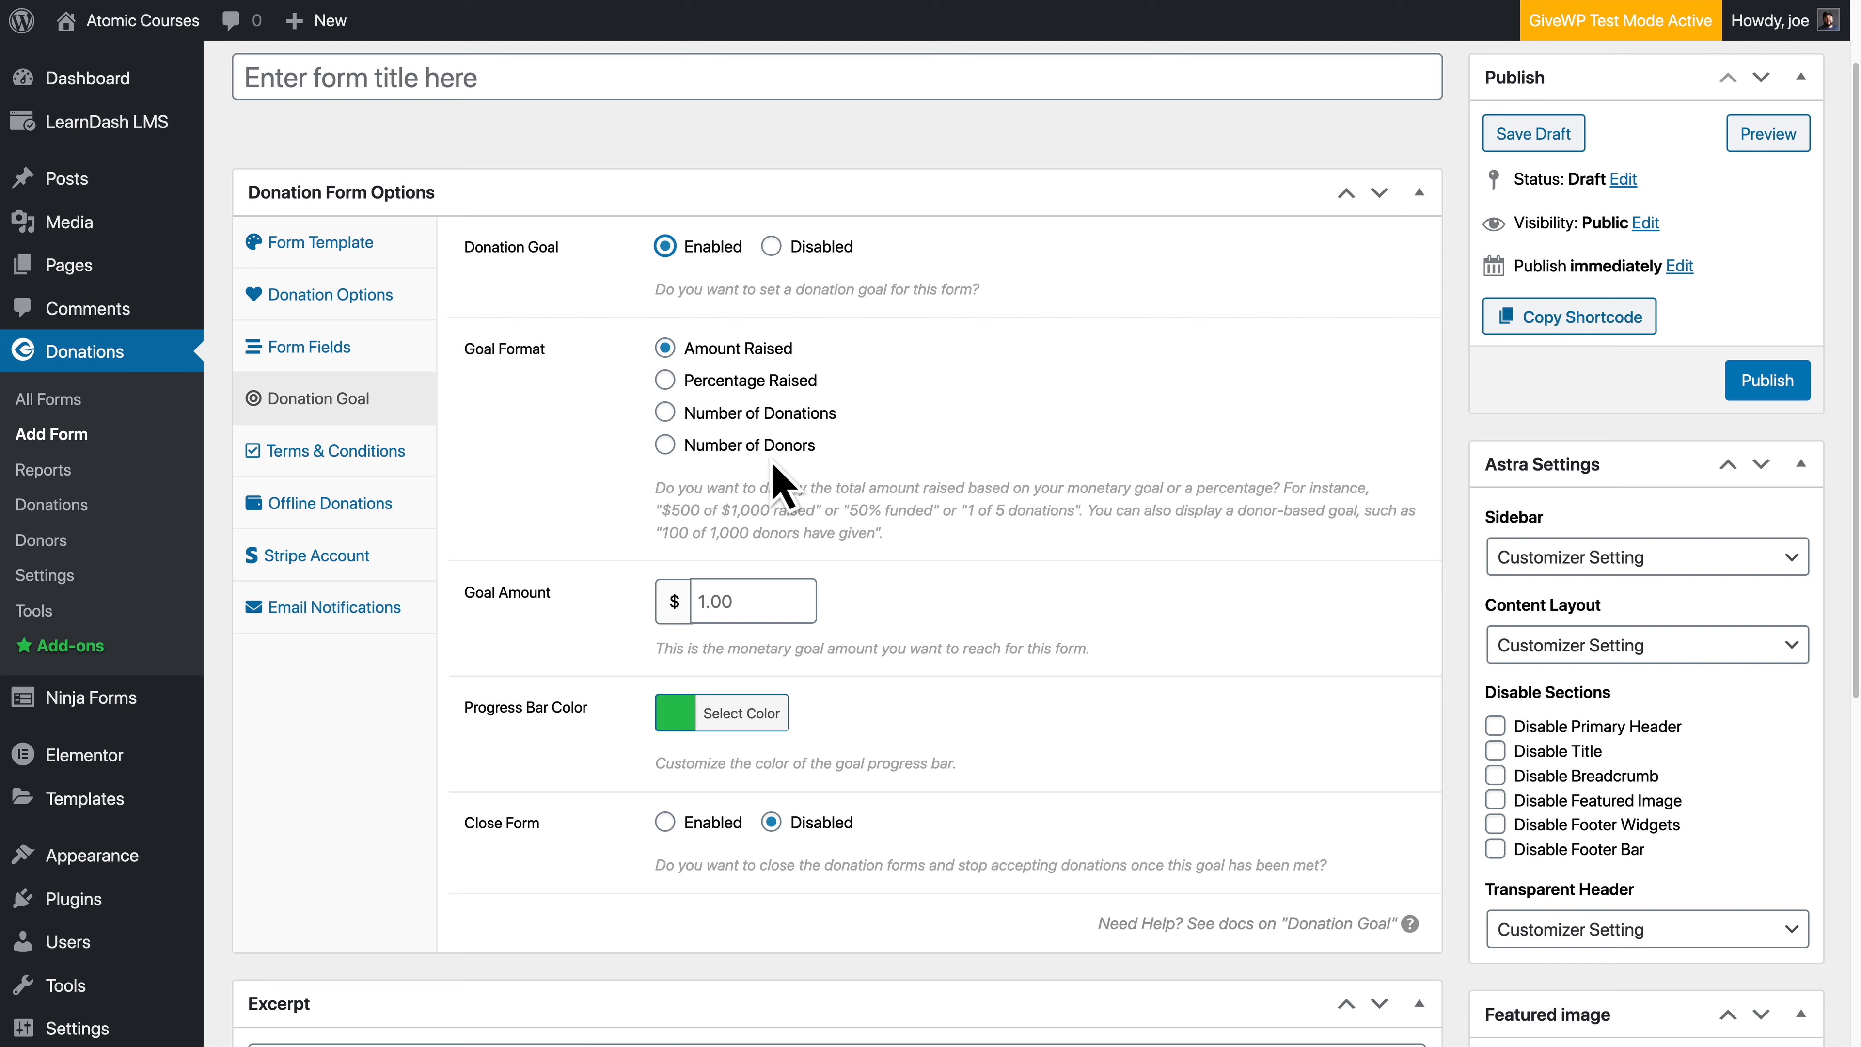
click(763, 613)
scroll(835, 777, down, 1)
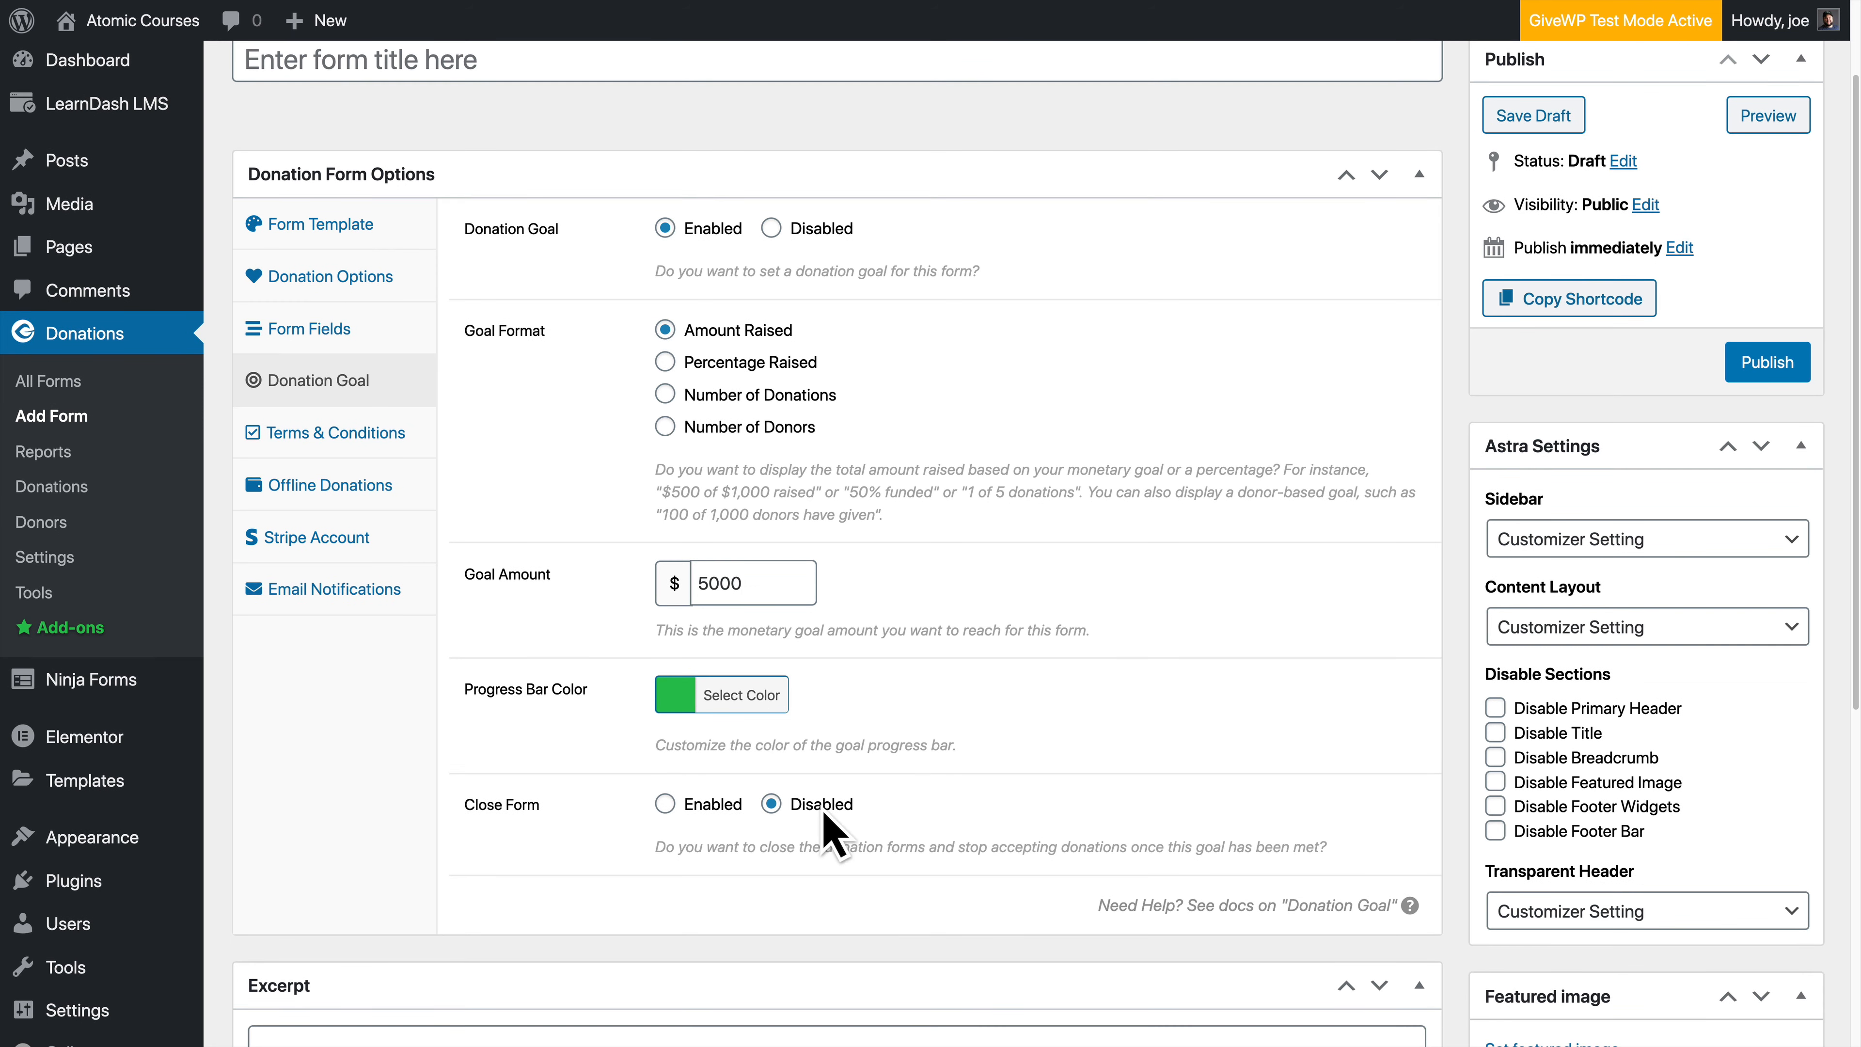
Step: Enable Close Form for the donation goal to examine its goal achieved message options, and set it back to Disabled
click(686, 814)
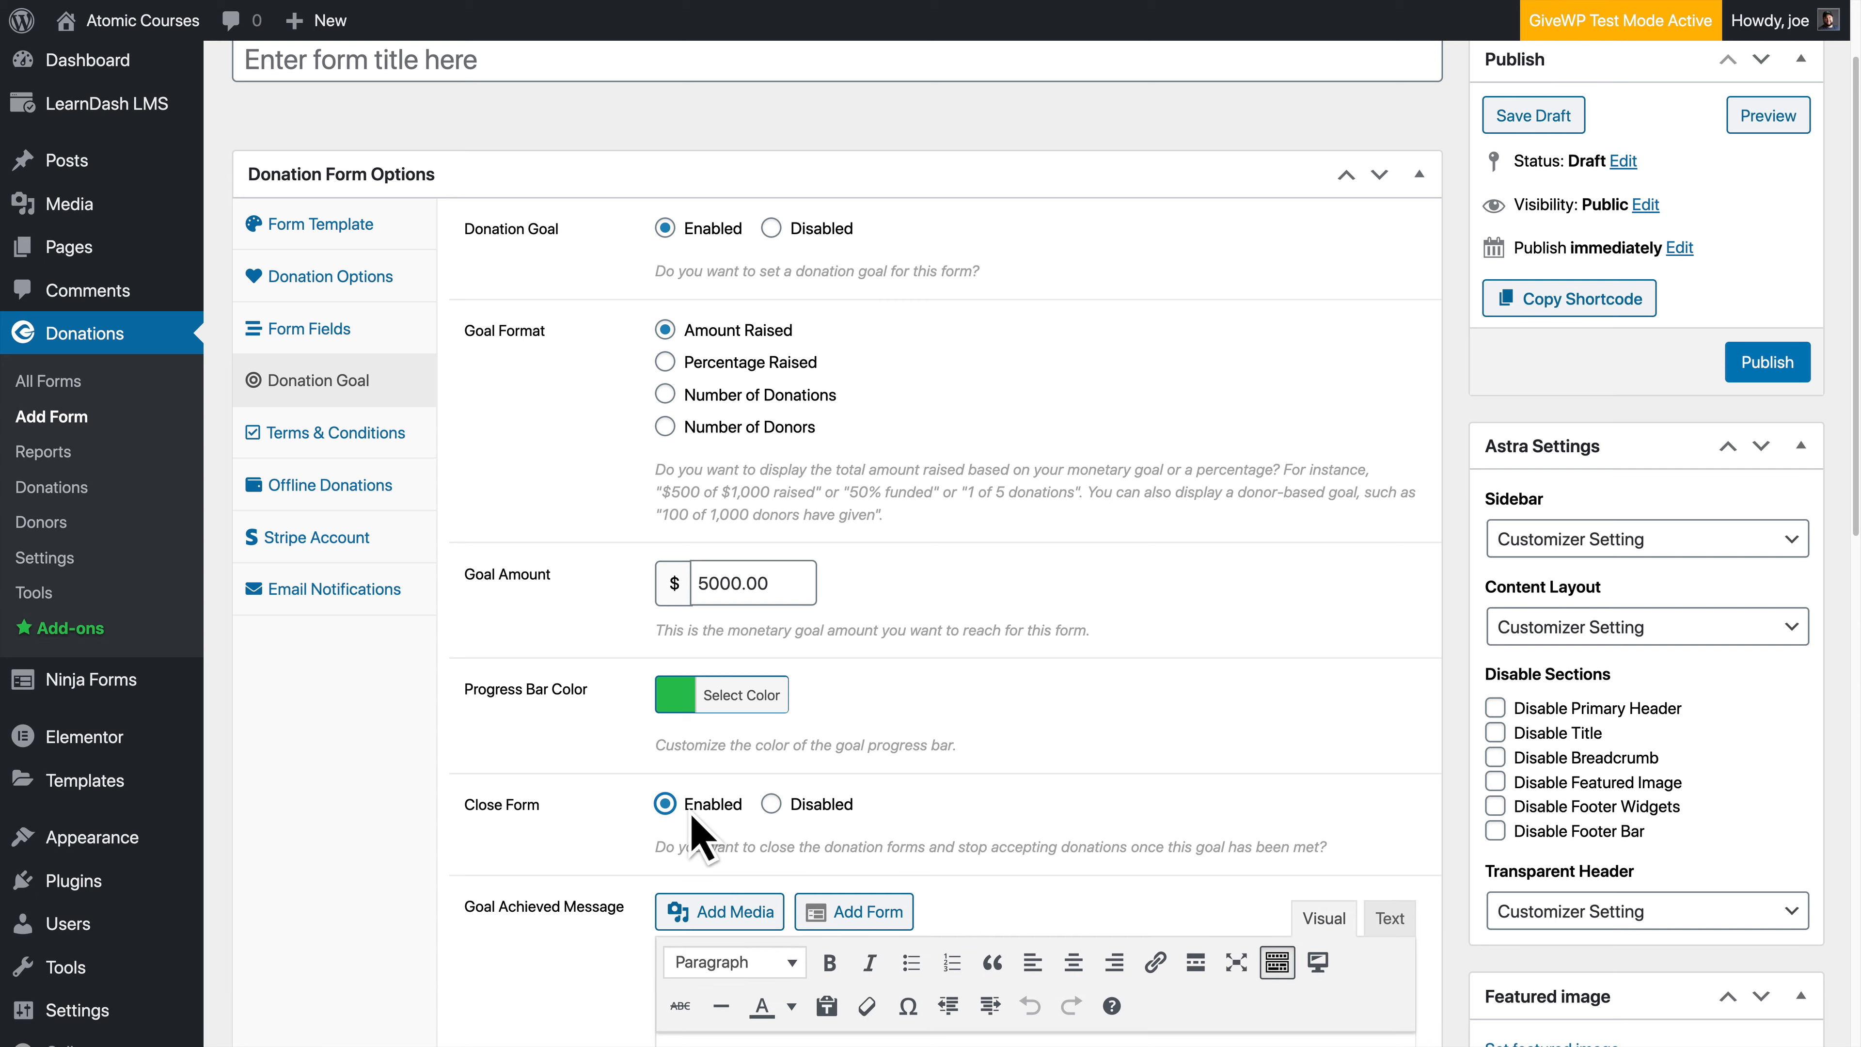
click(773, 806)
scroll(917, 799, down, 3)
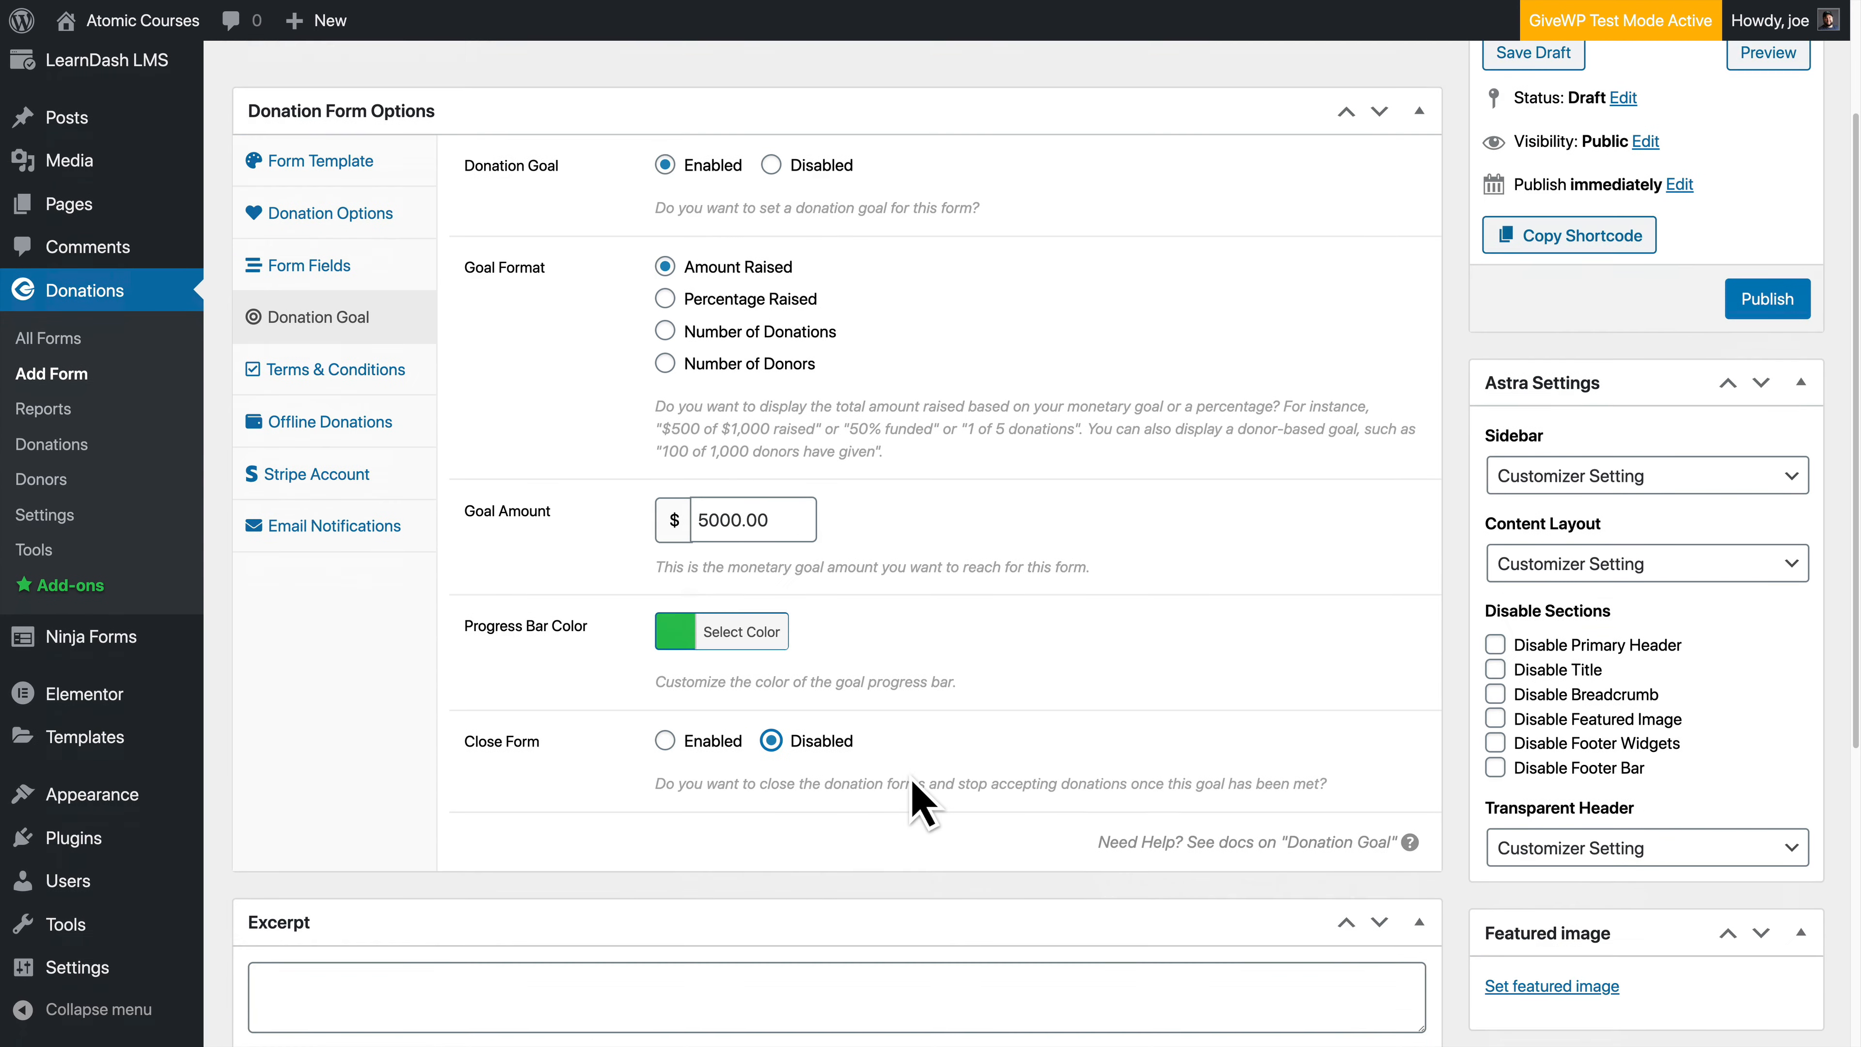
Step: Review the form's Terms & Conditions, Offline Donations, Stripe Account and Email Notifications settings
scroll(864, 740, up, 5)
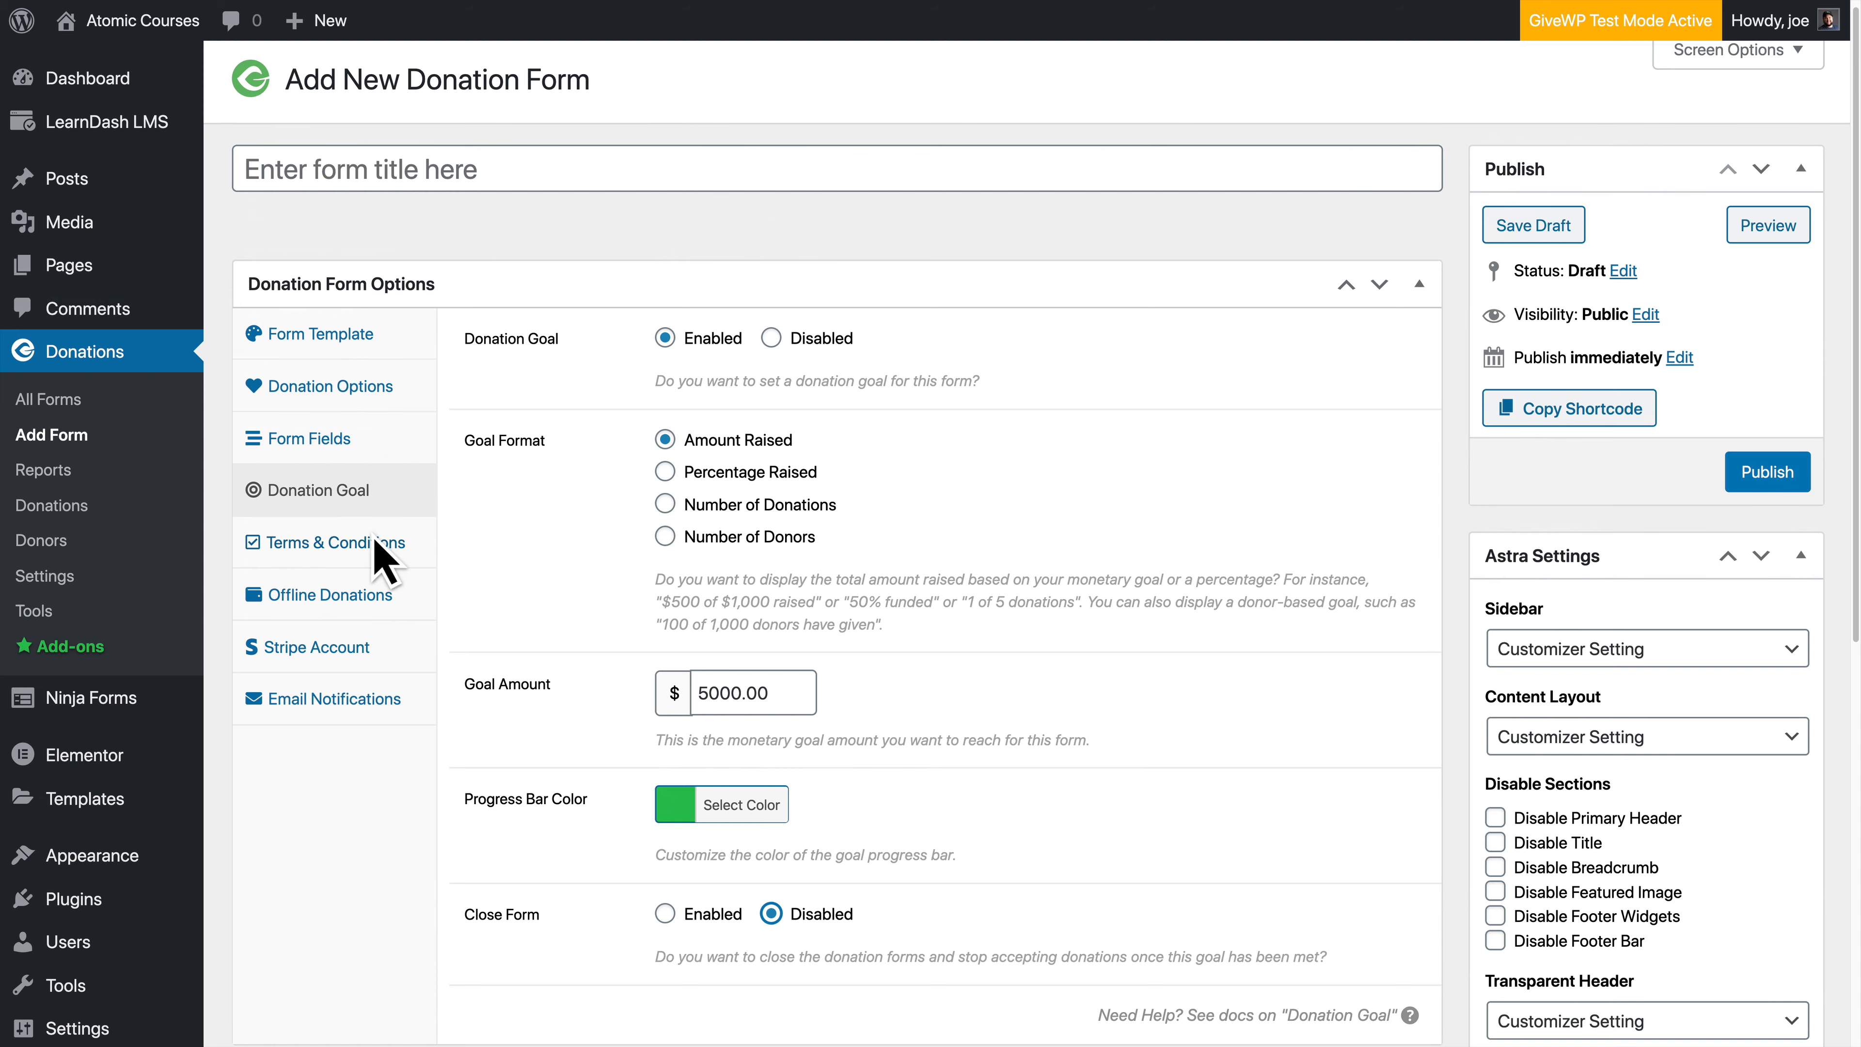
click(365, 557)
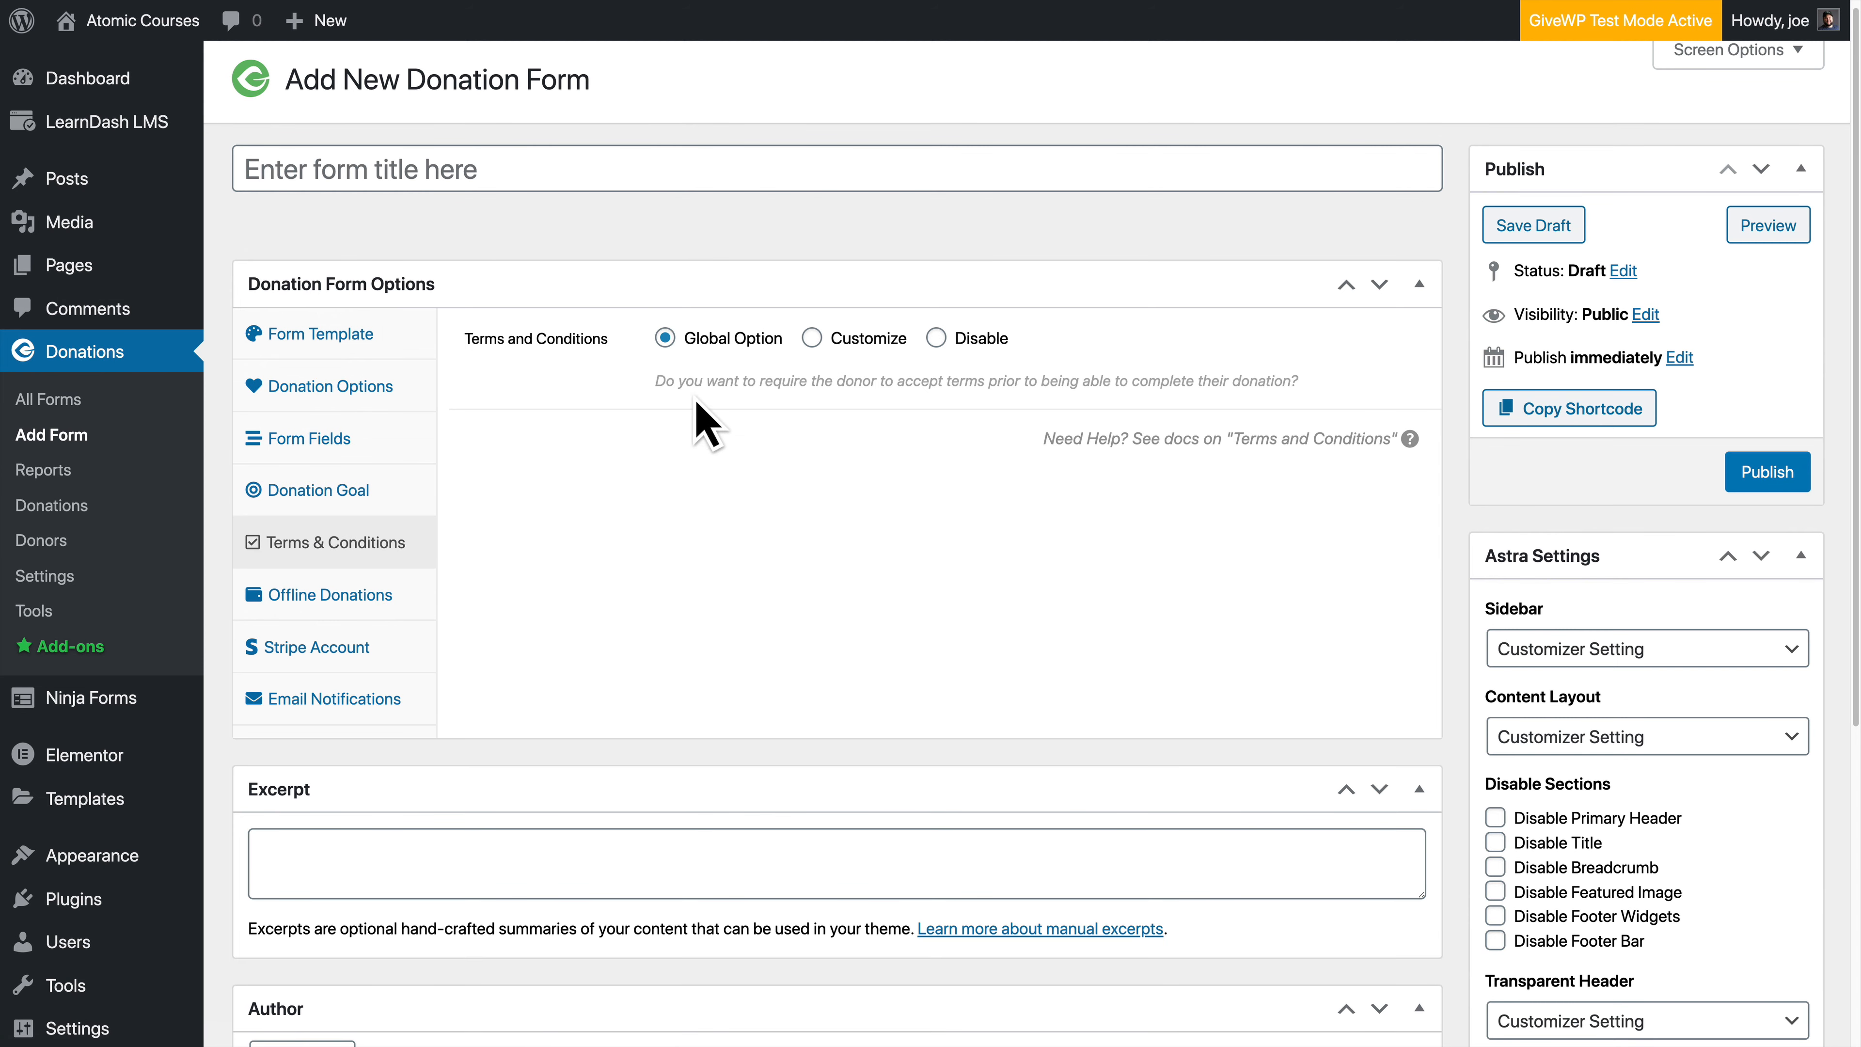
click(423, 607)
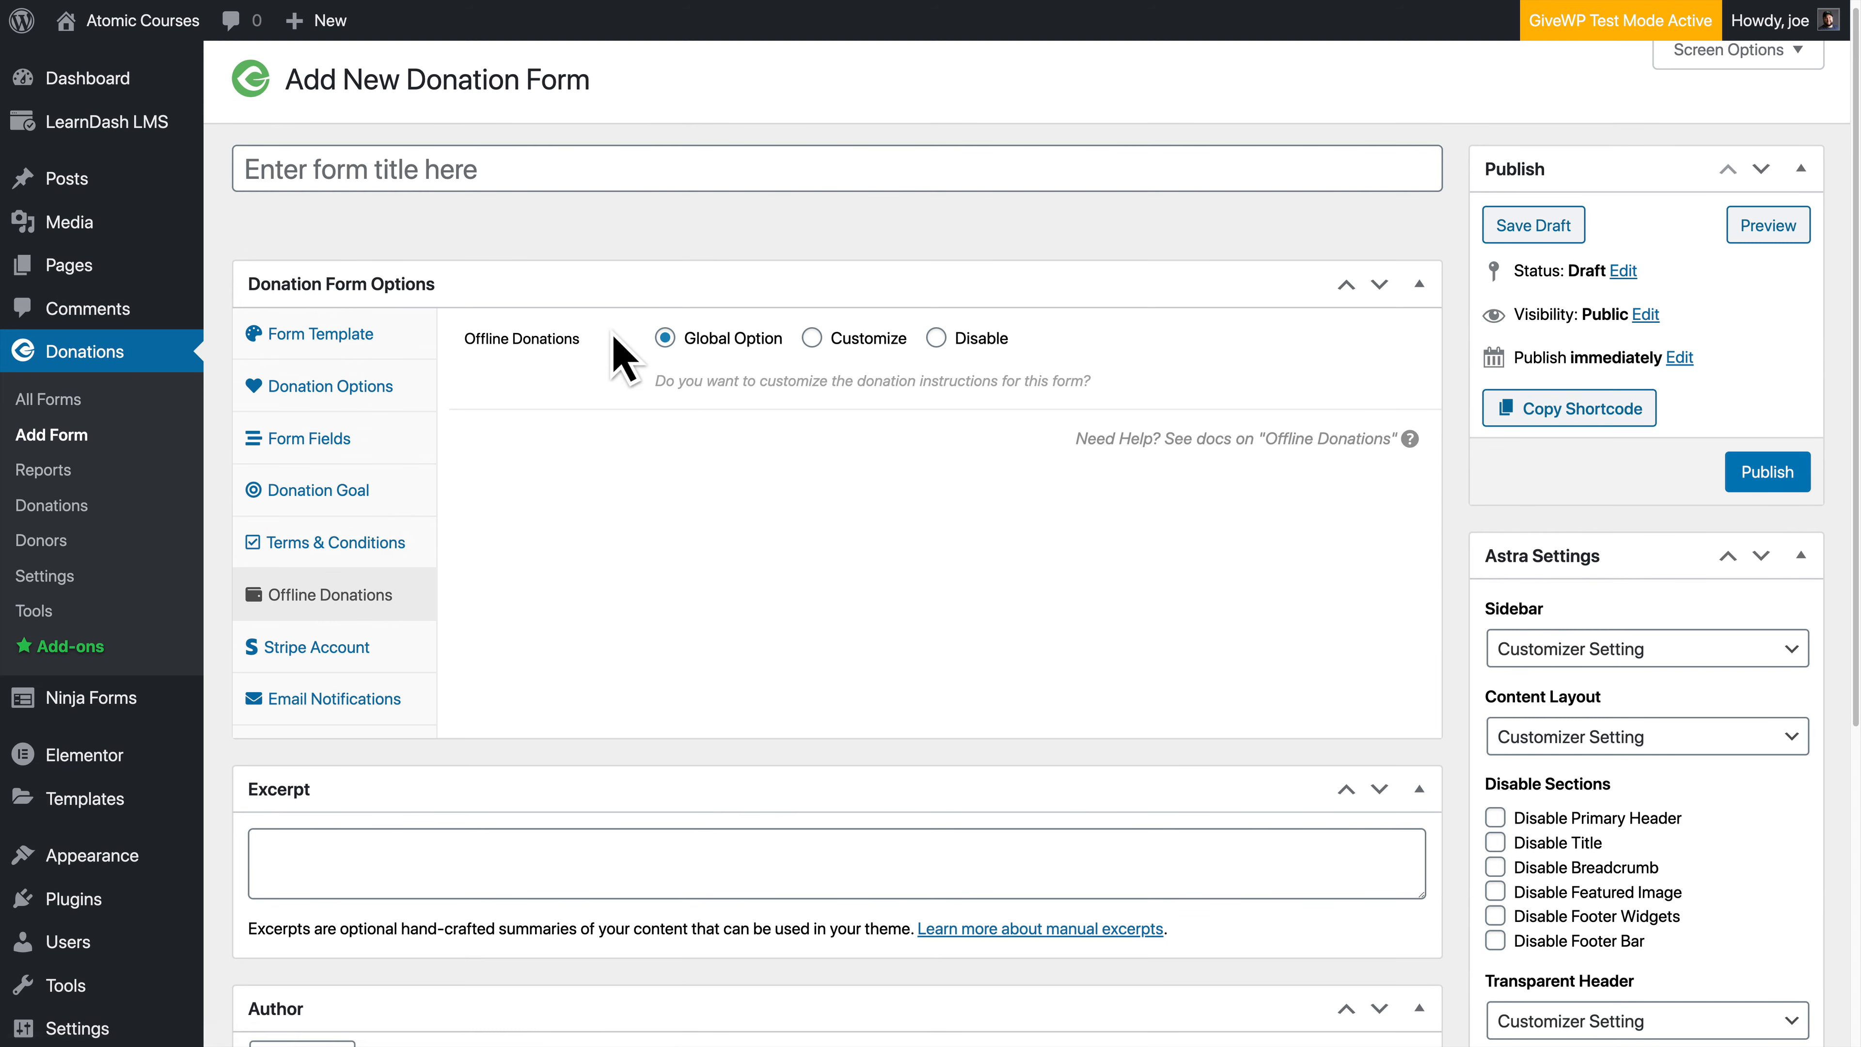
click(378, 660)
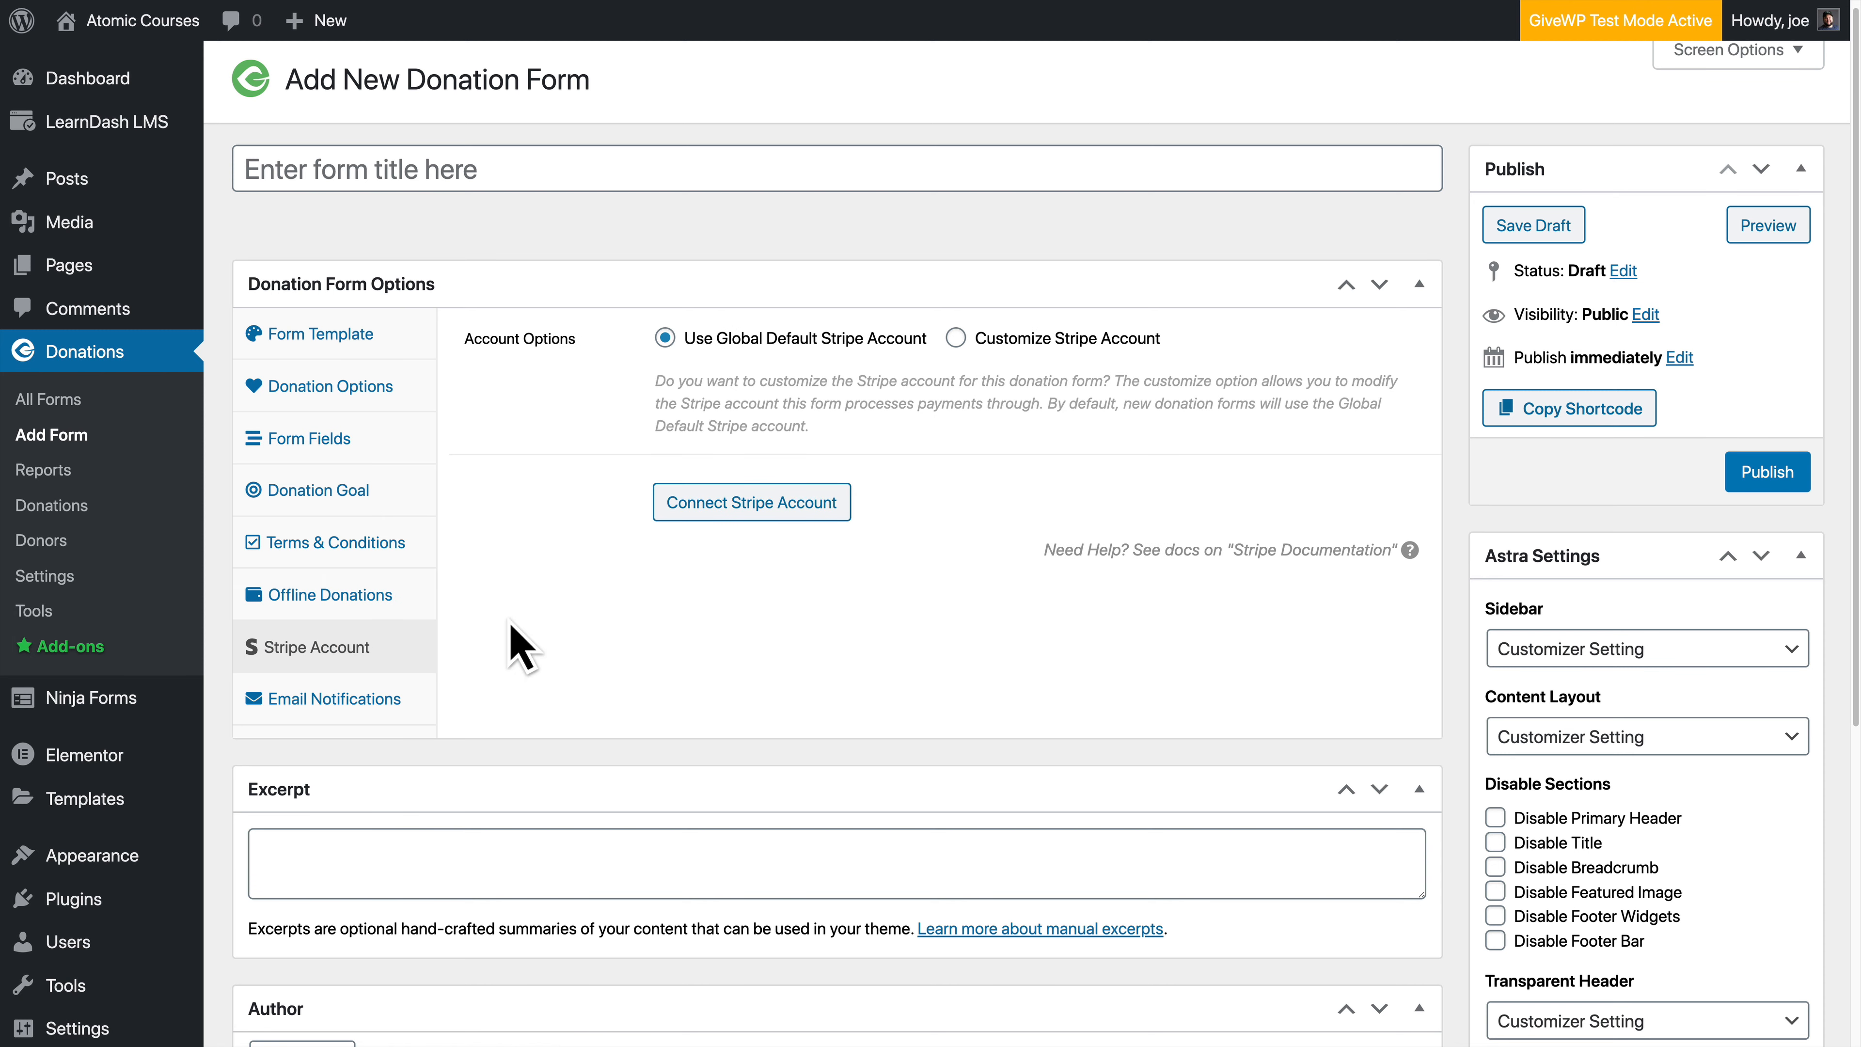
click(405, 705)
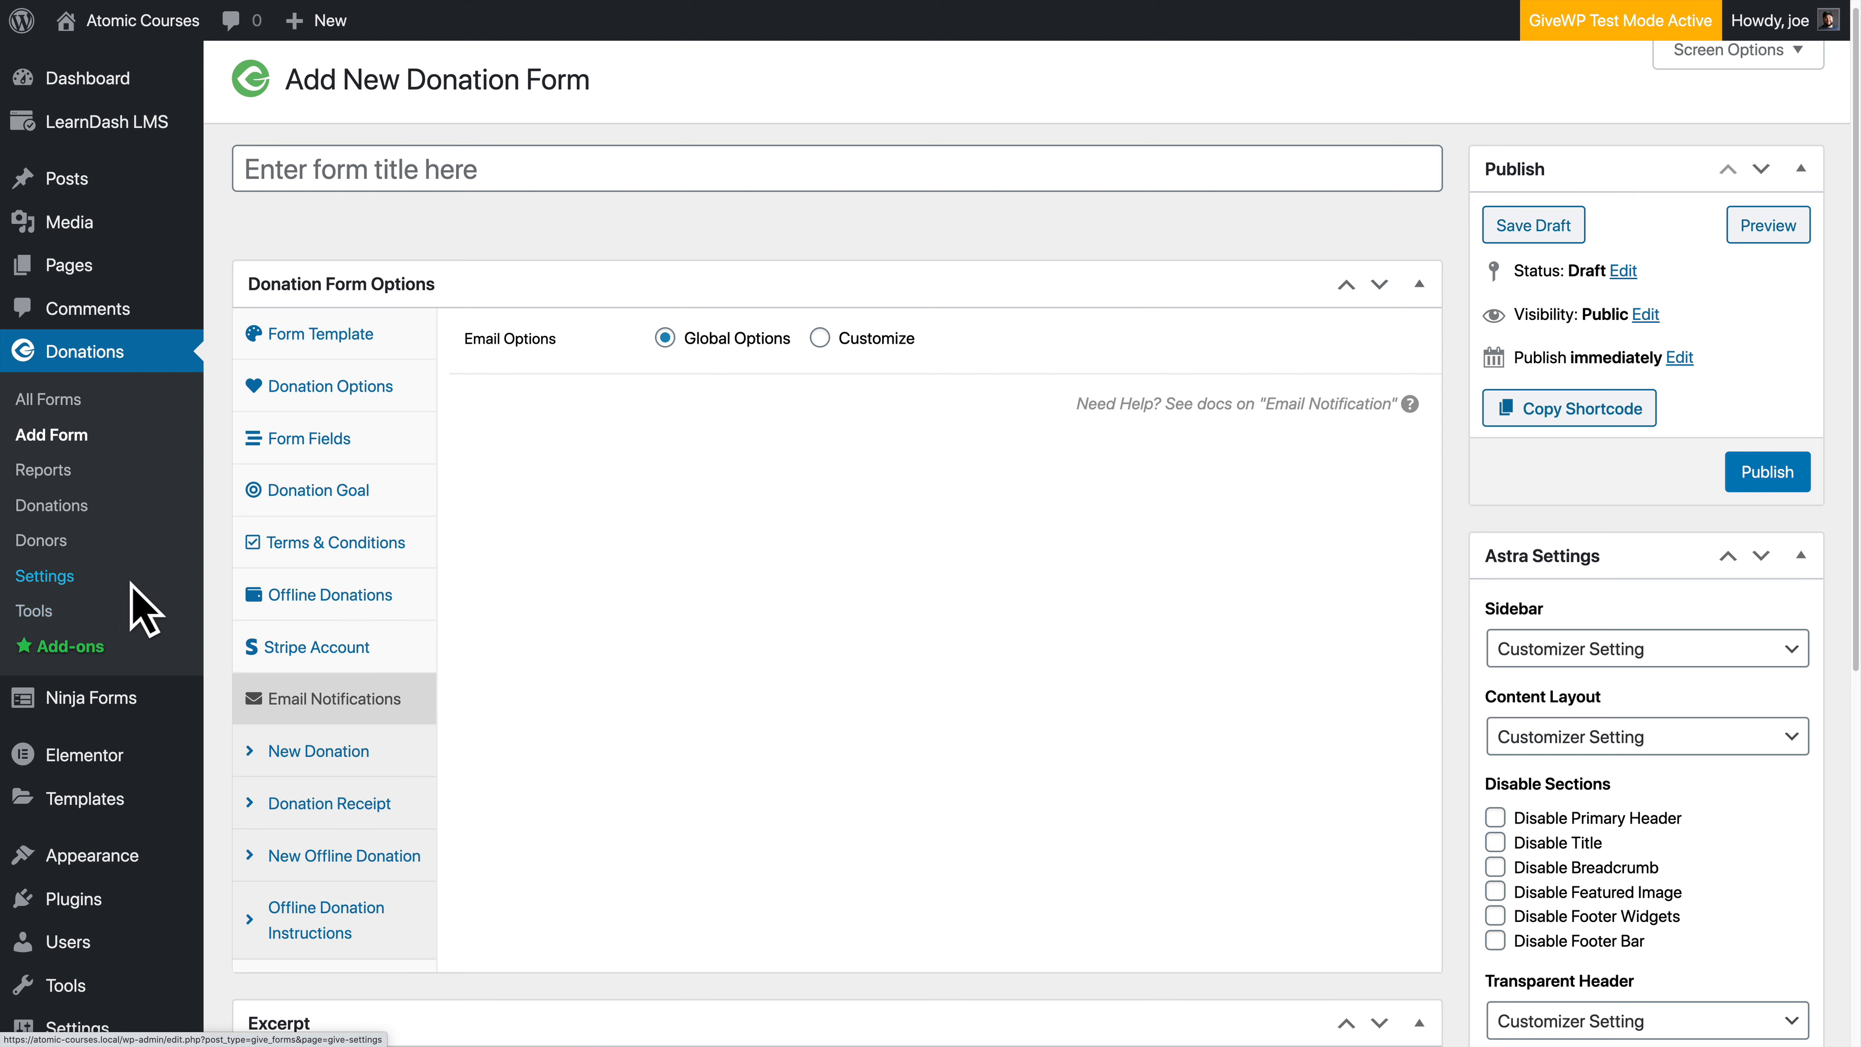
scroll(387, 707, down, 1)
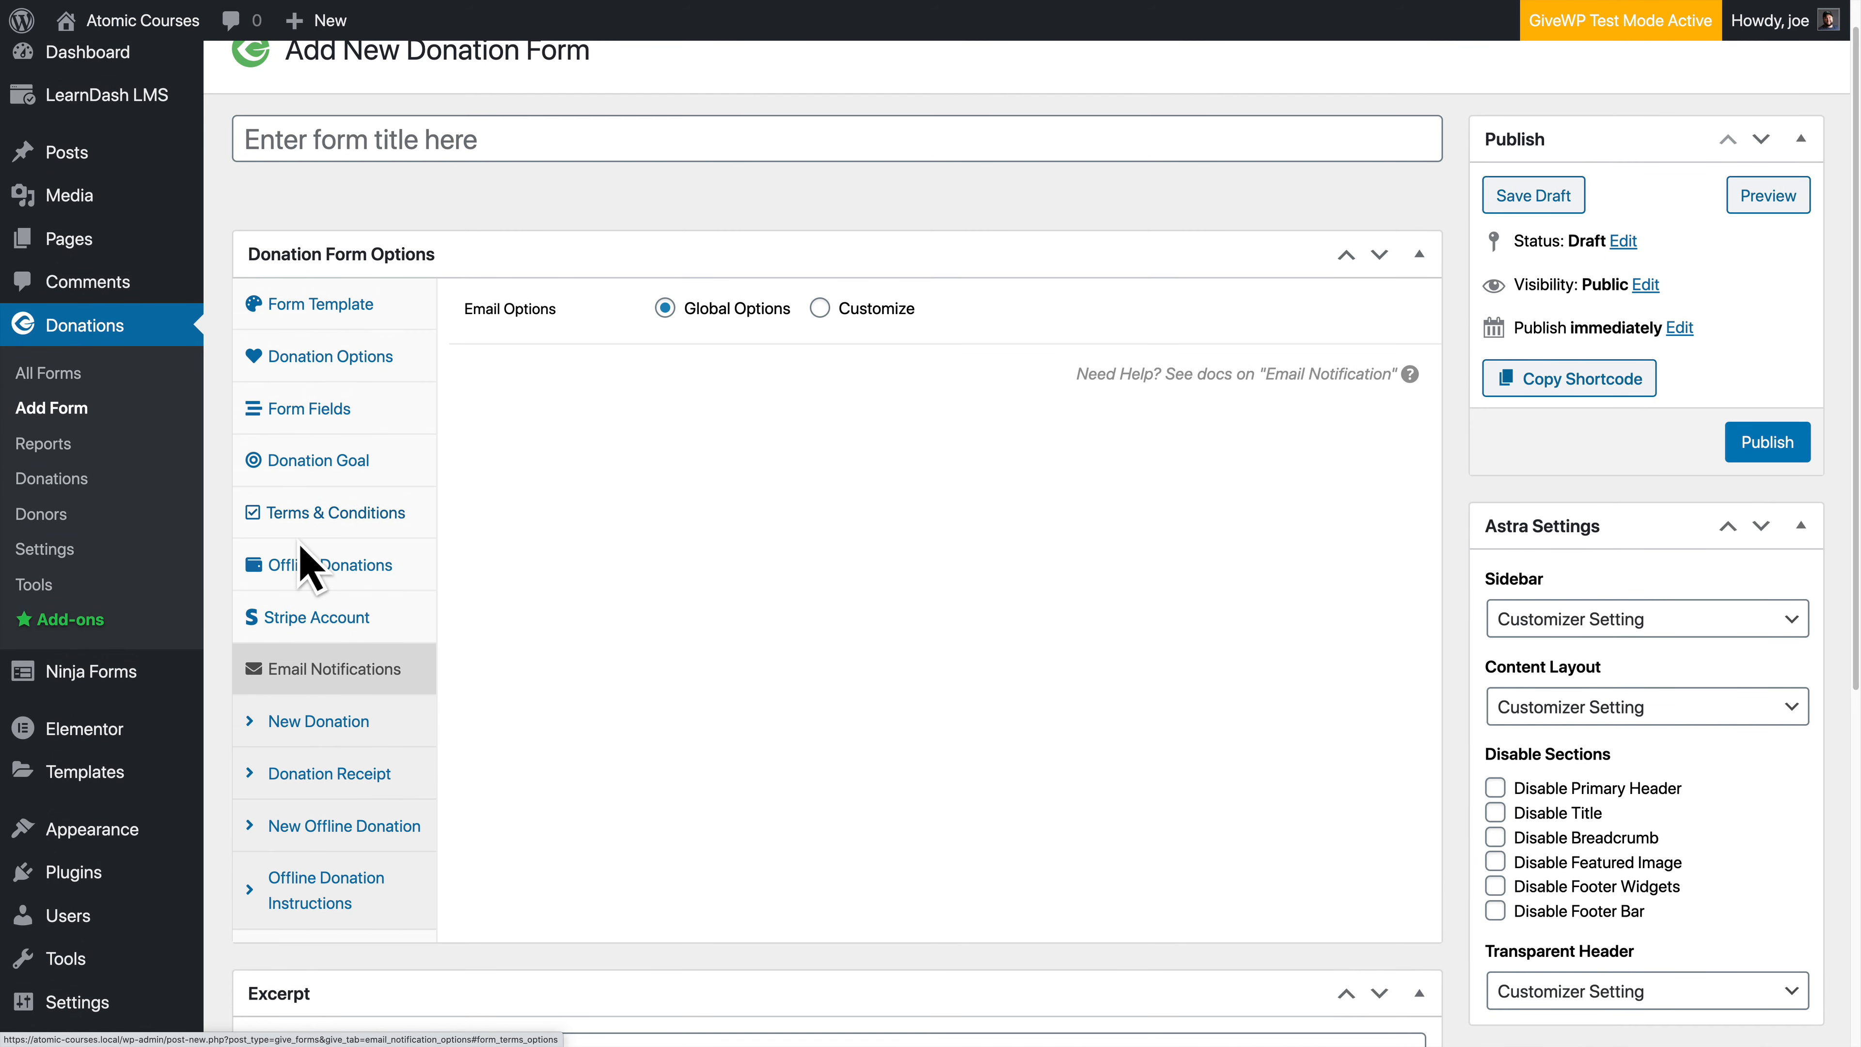
Step: Title the donation form "Crowdfund" and publish it
click(389, 167)
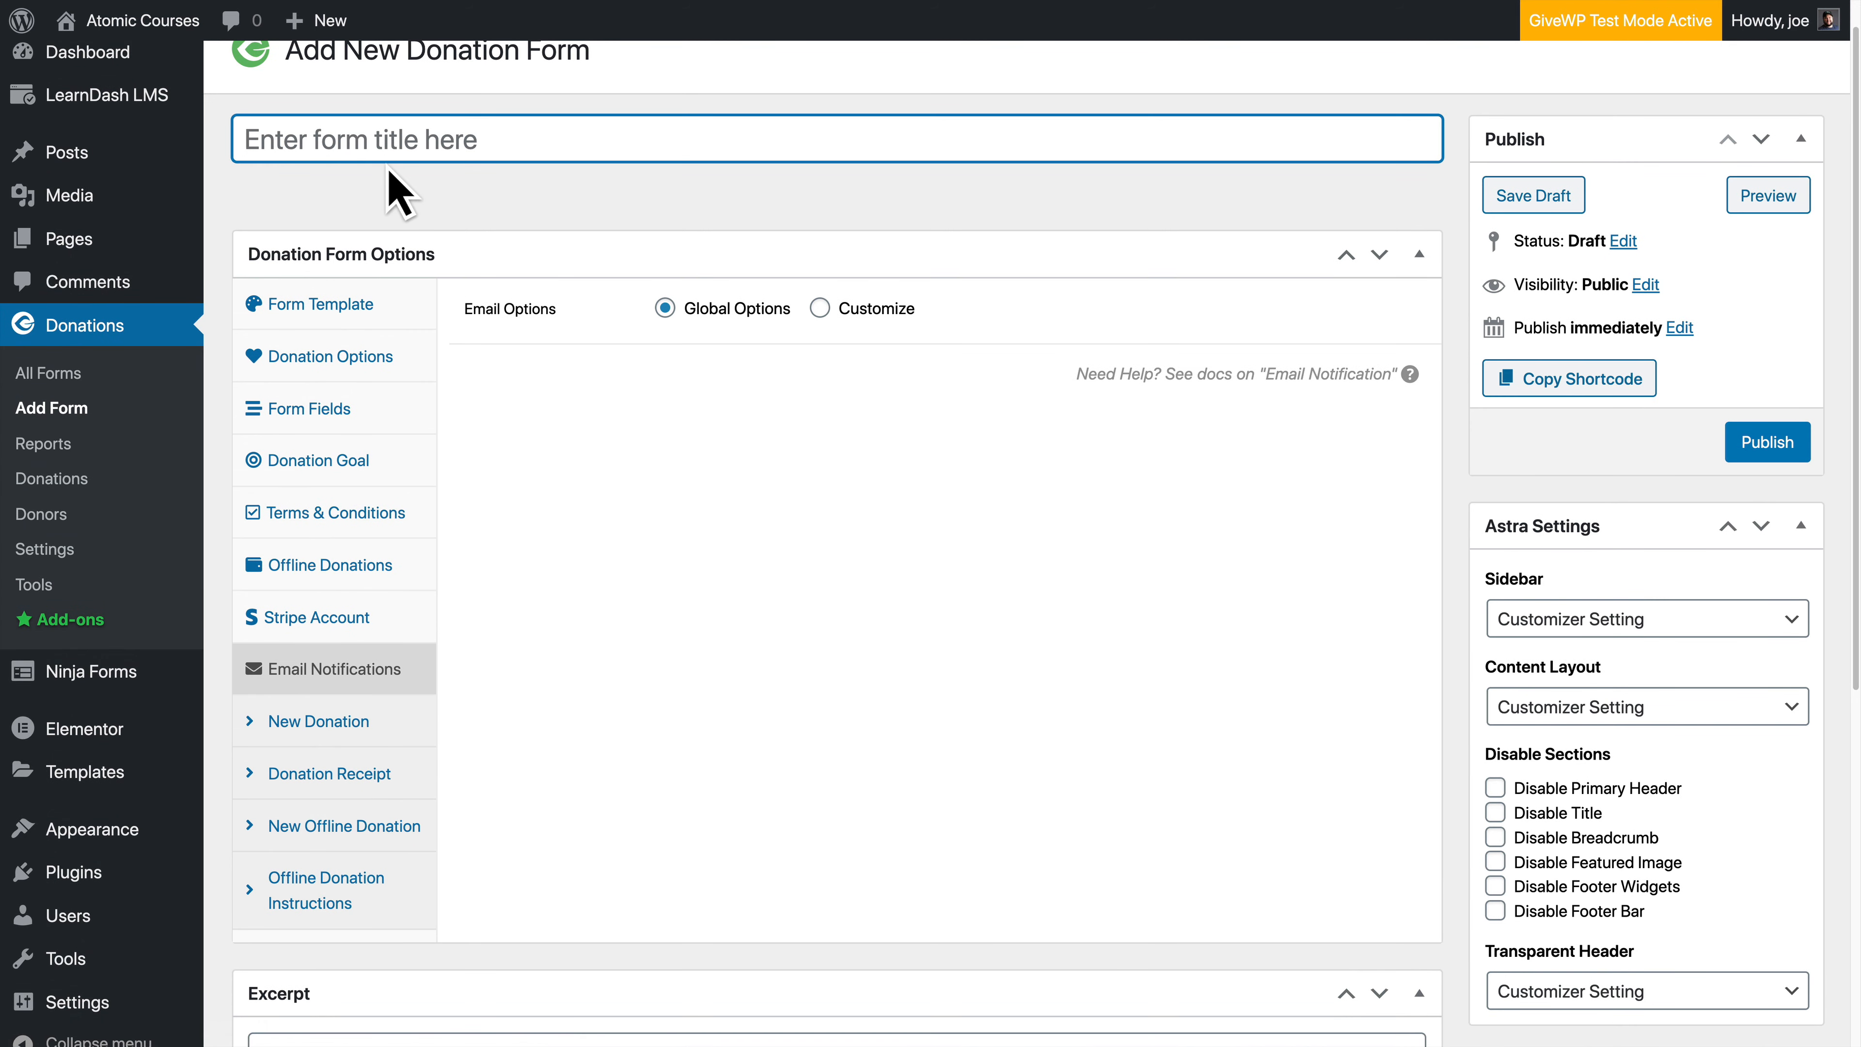
text(Crowdfund)
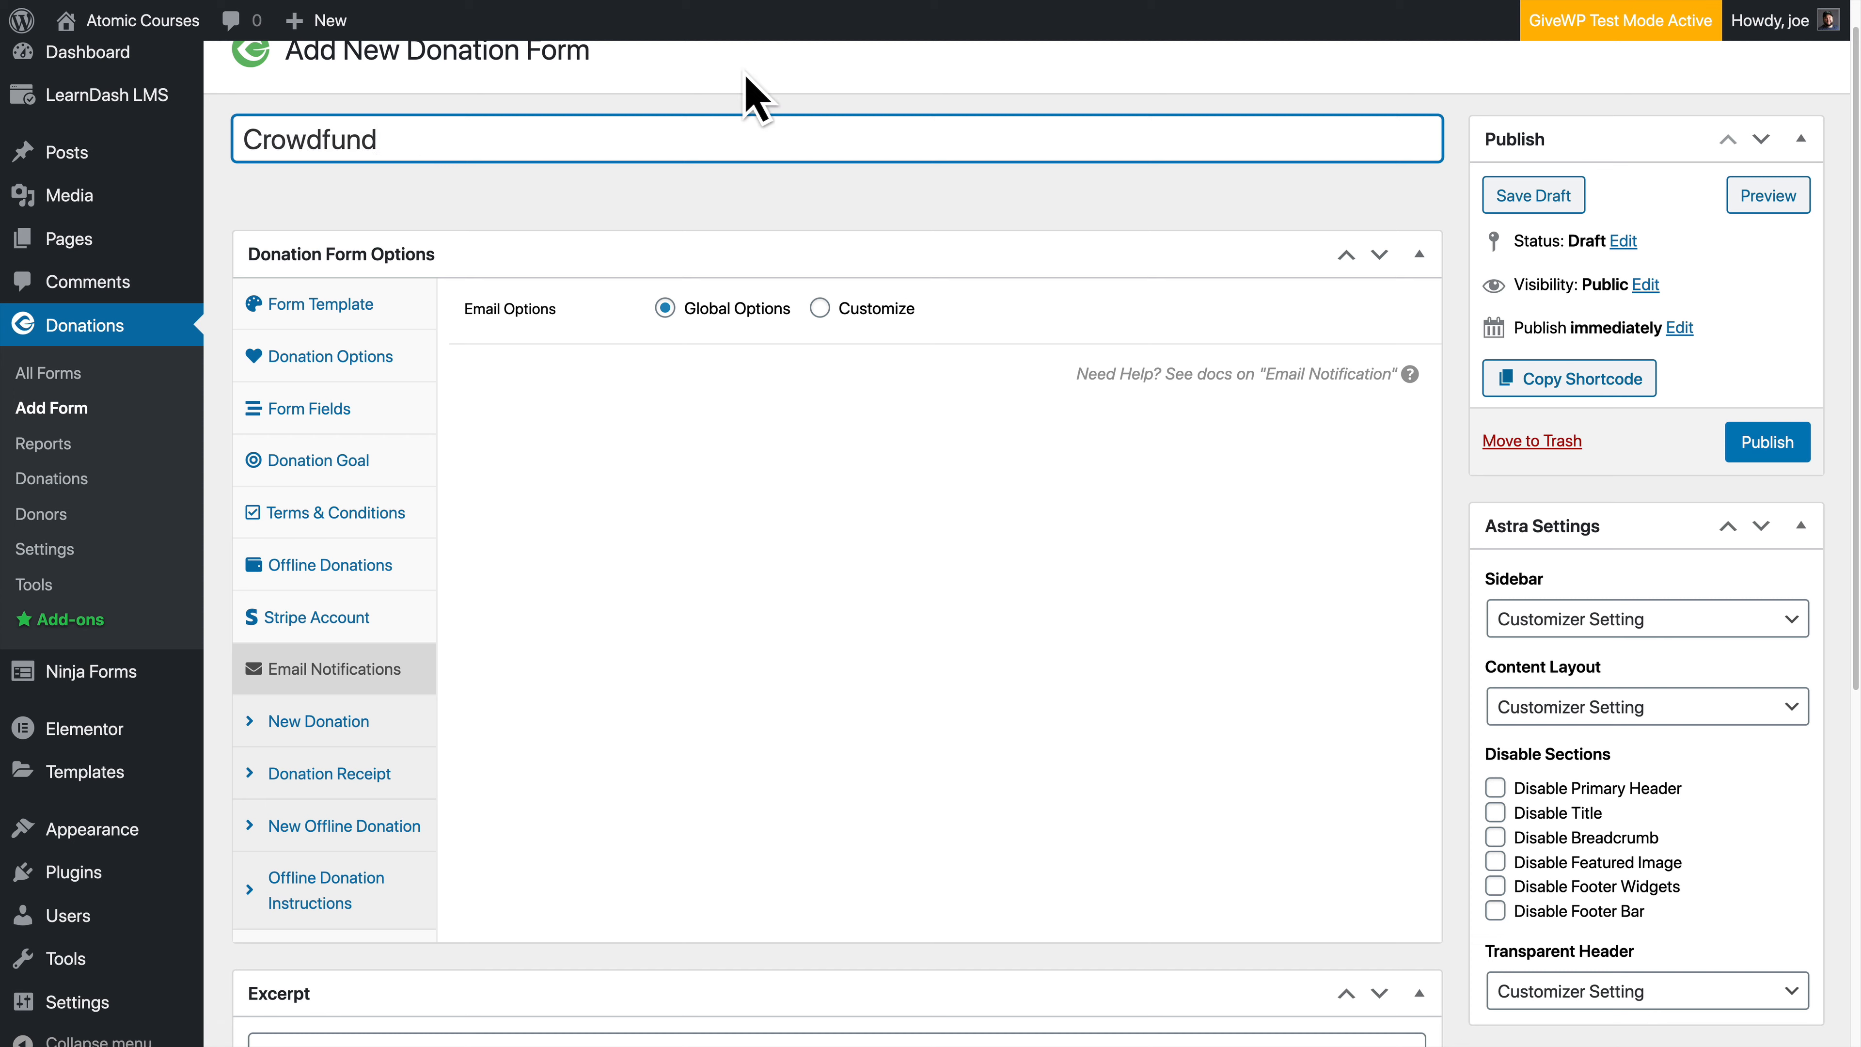
click(1736, 440)
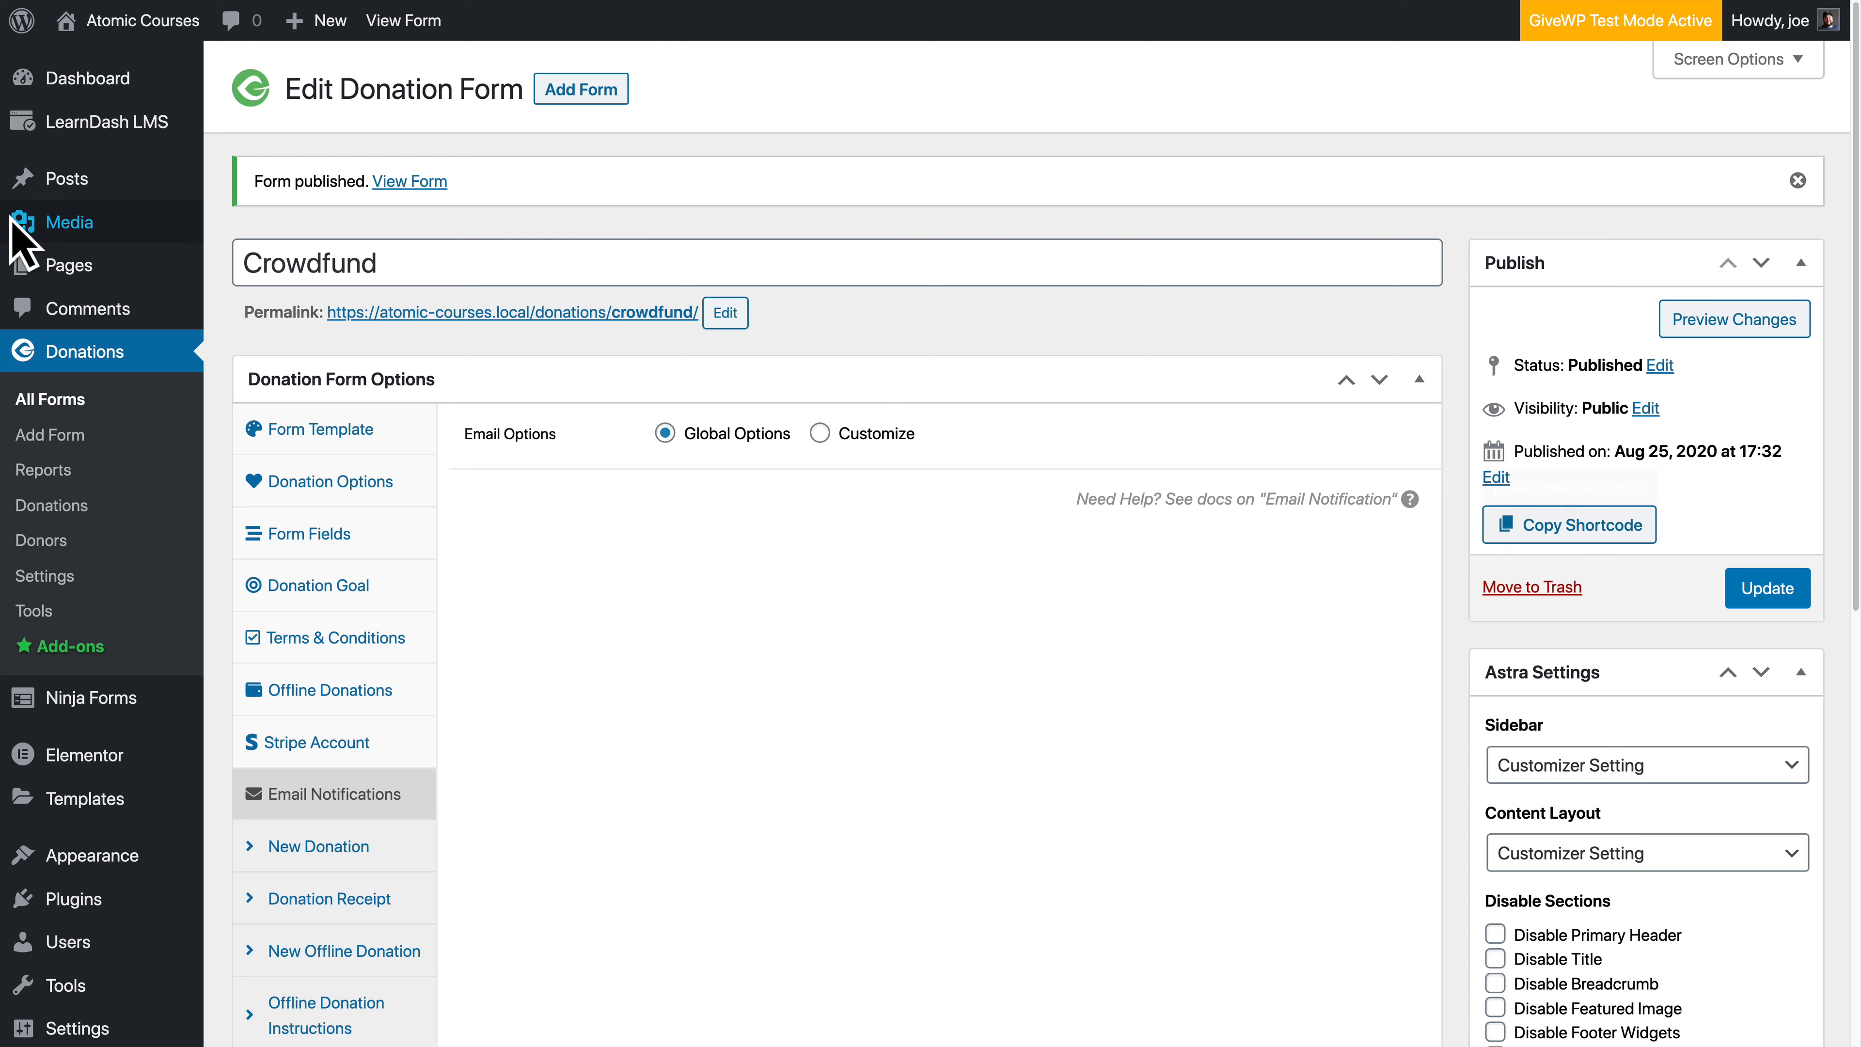
Step: Find the draft Support page in the site's page list and open it for editing
mouse_move(70, 279)
click(253, 269)
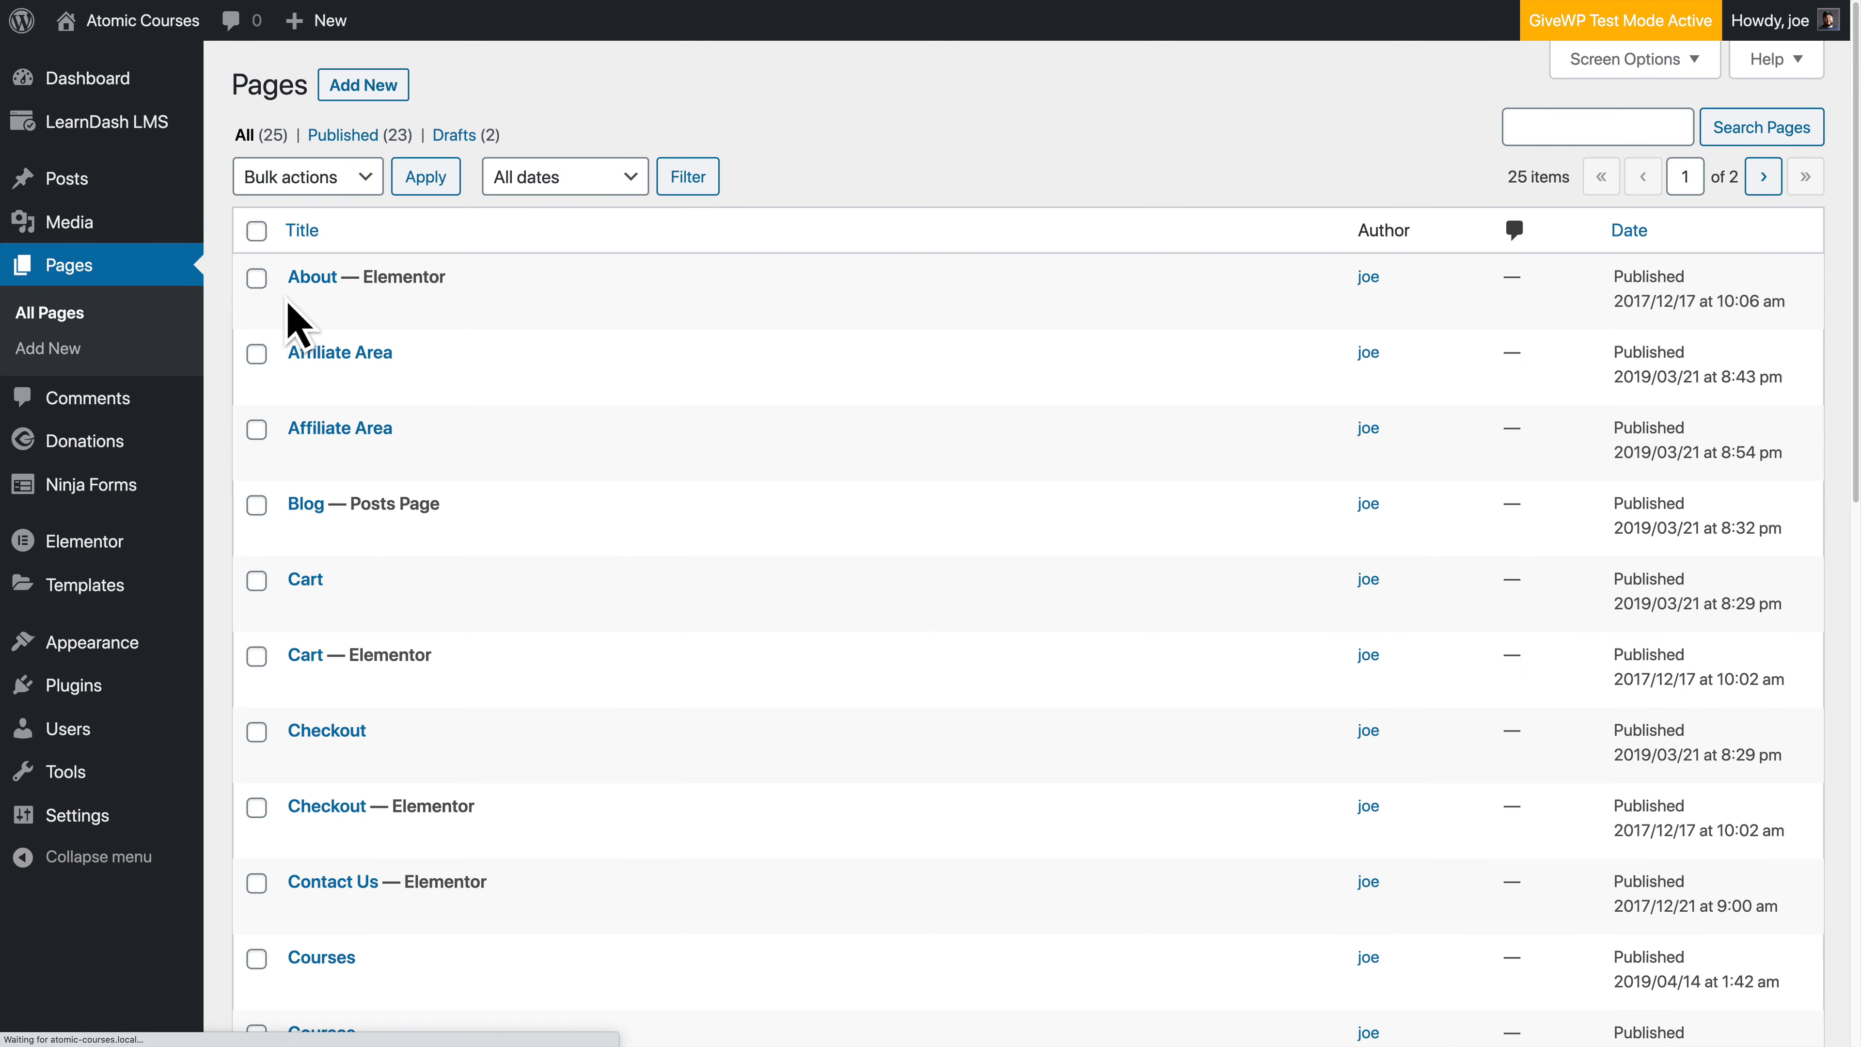
scroll(322, 601, down, 5)
scroll(346, 651, down, 8)
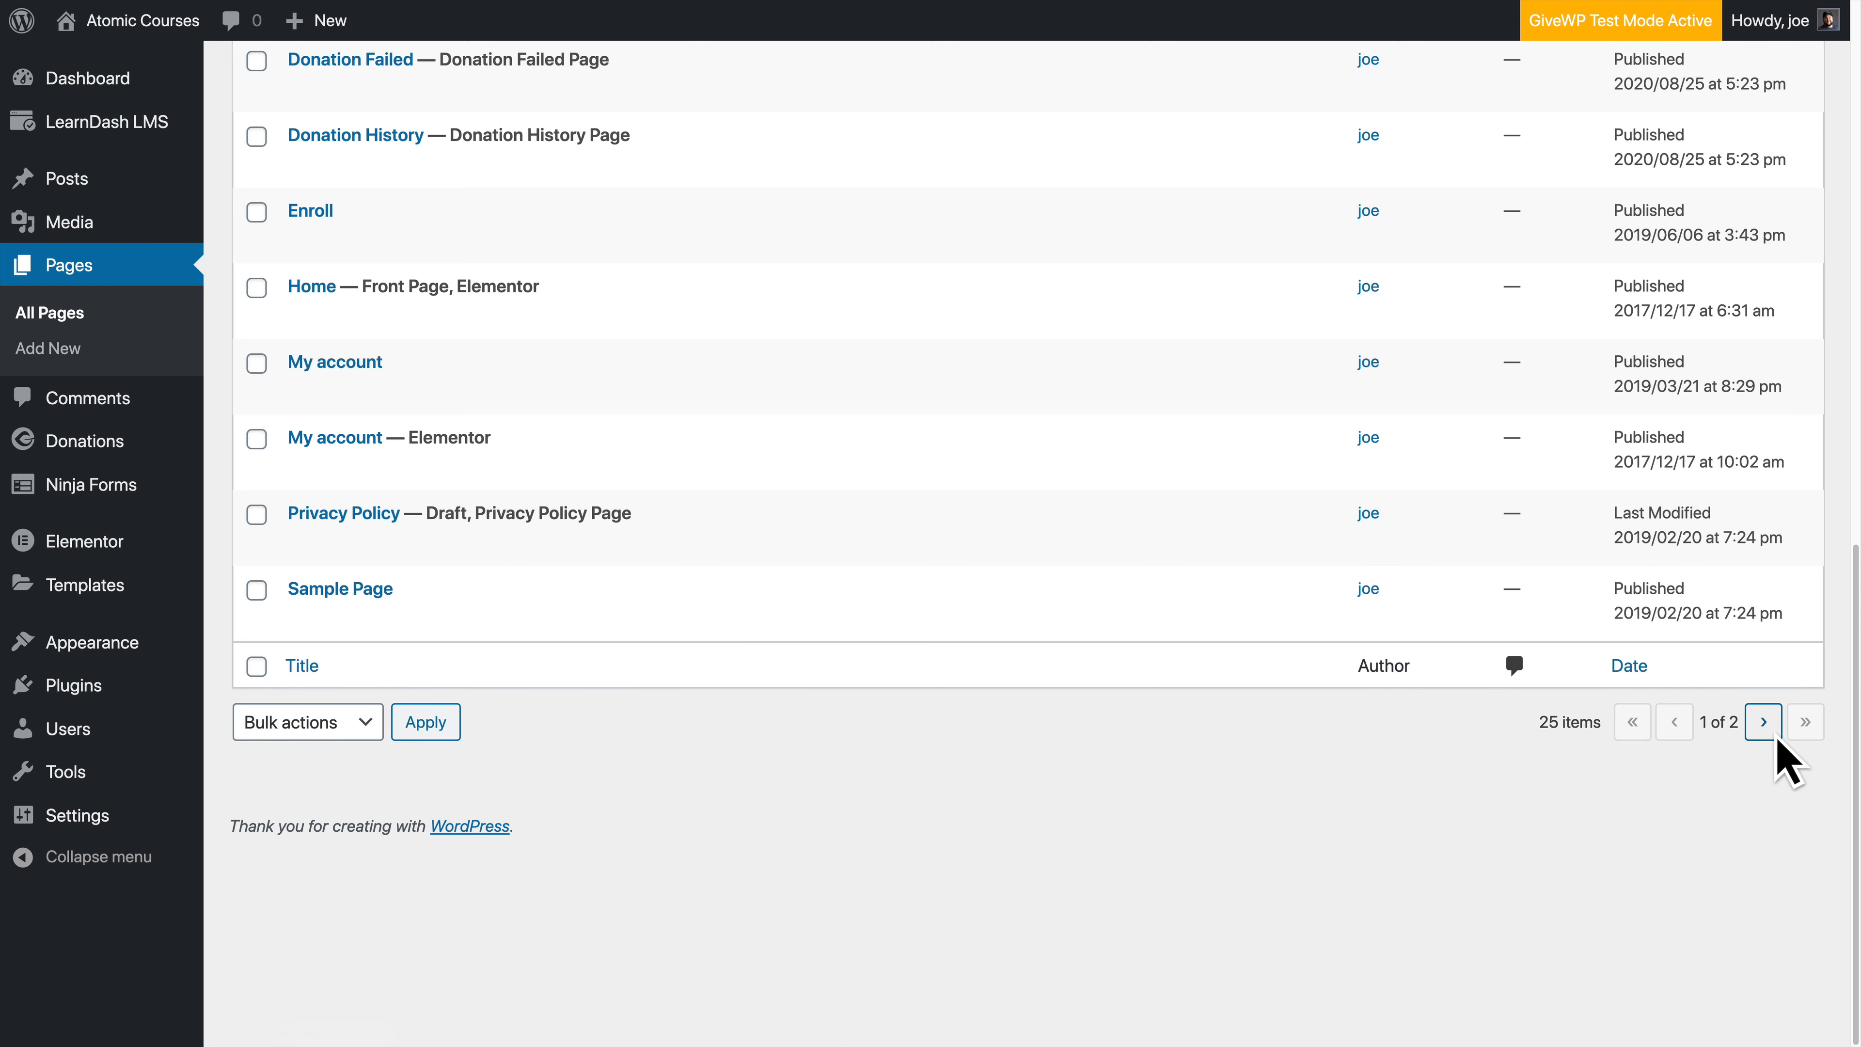
click(1764, 721)
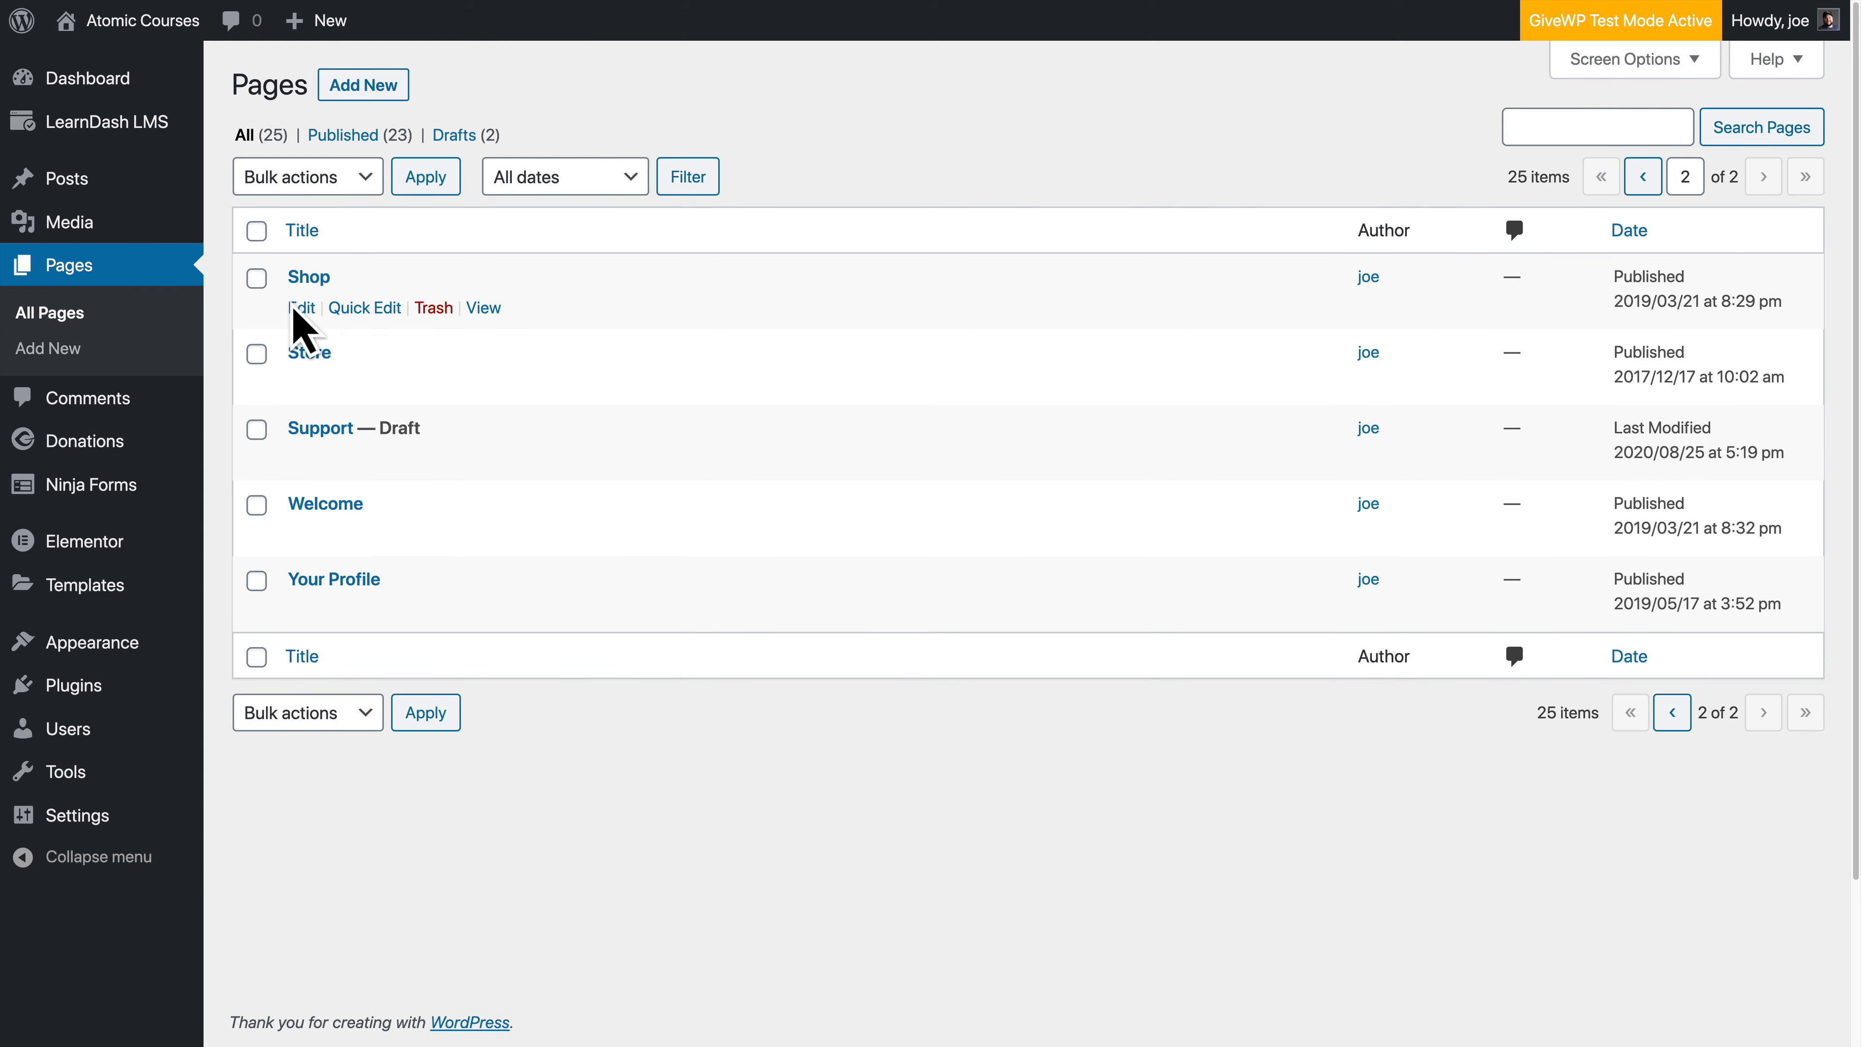
click(338, 431)
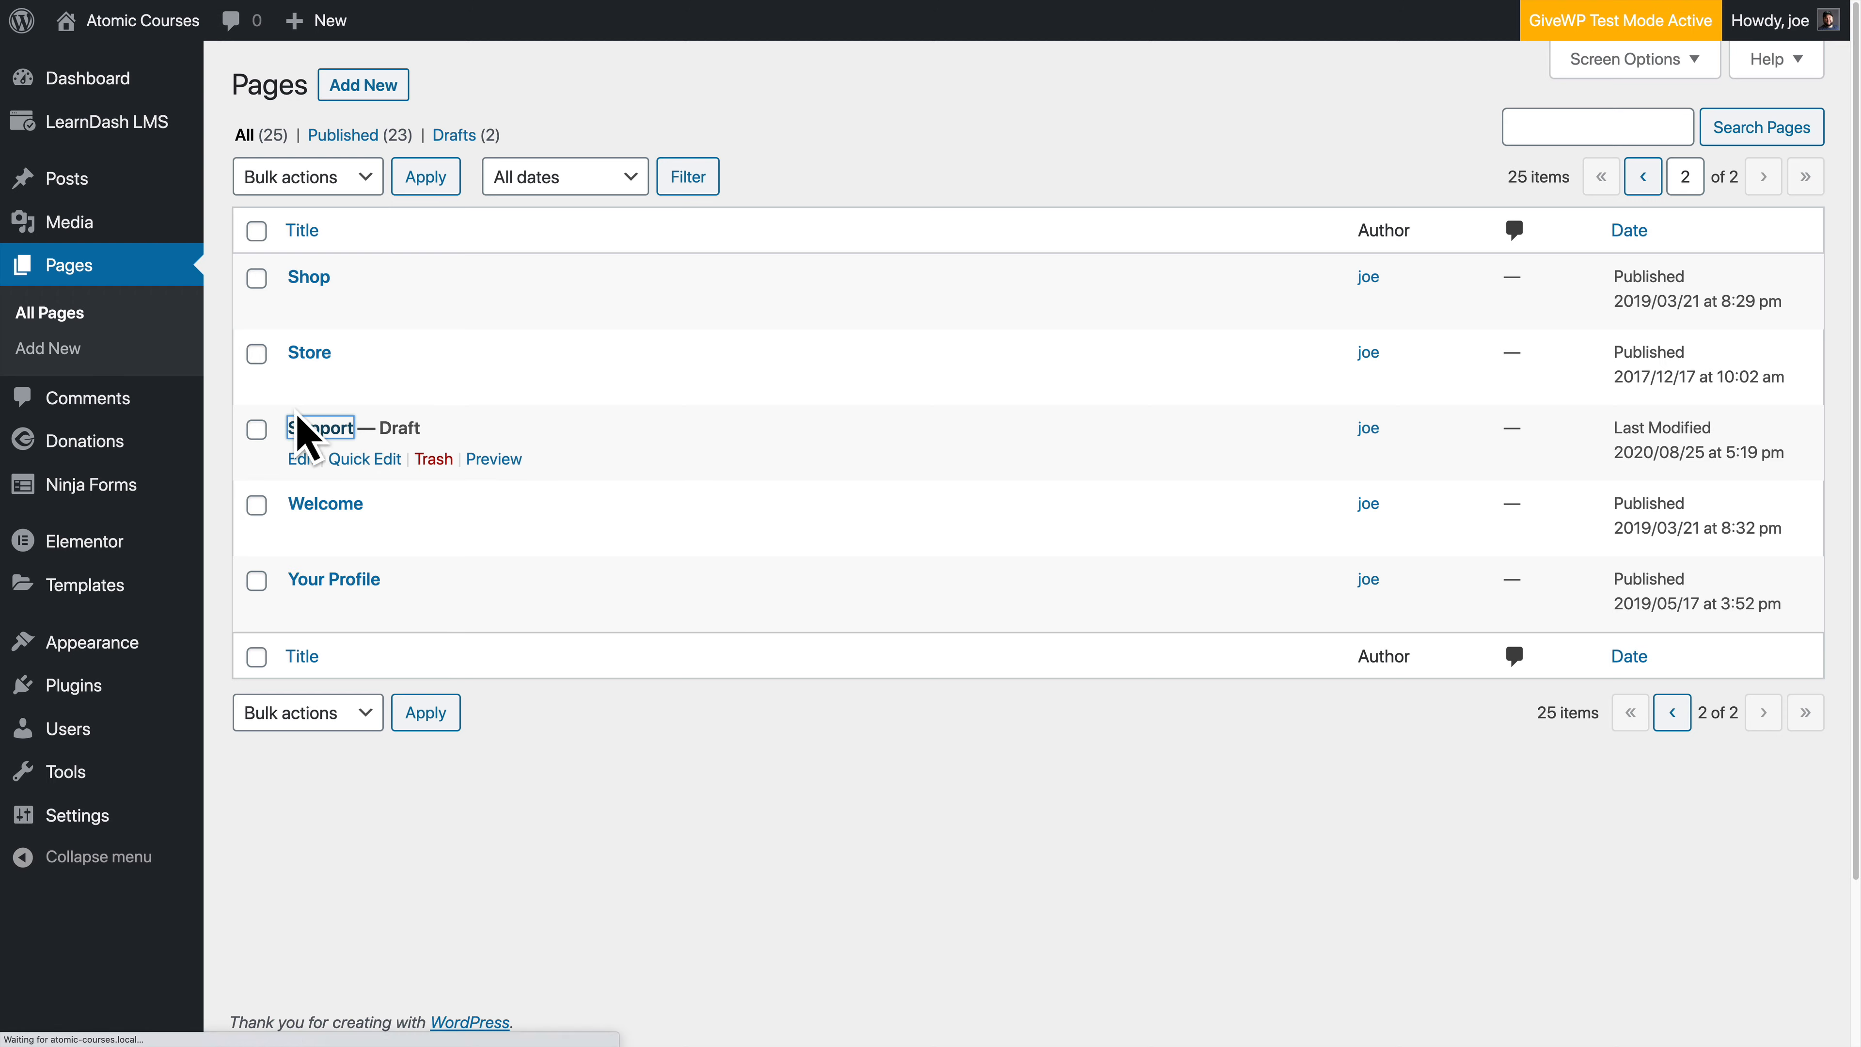
click(296, 425)
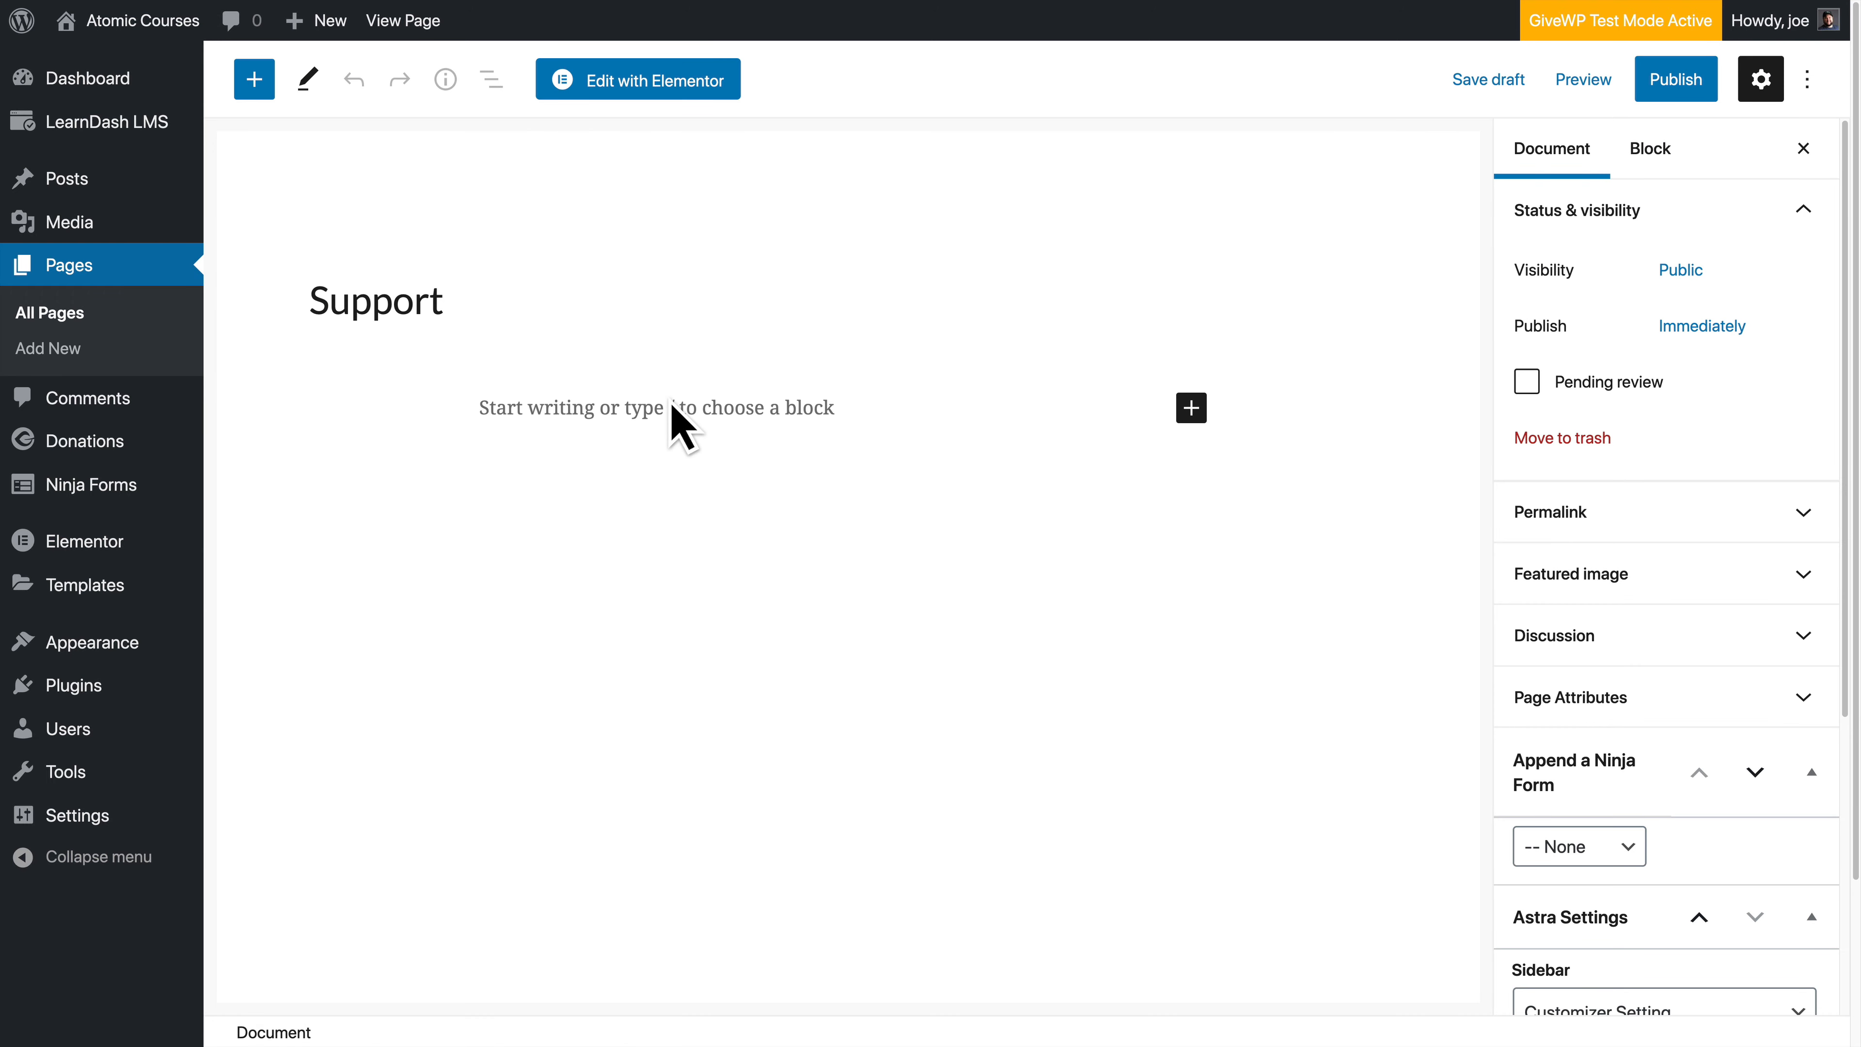
Step: Insert a GiveWP Donation Form block into the Support page and assign the Crowdfund form to it
click(644, 418)
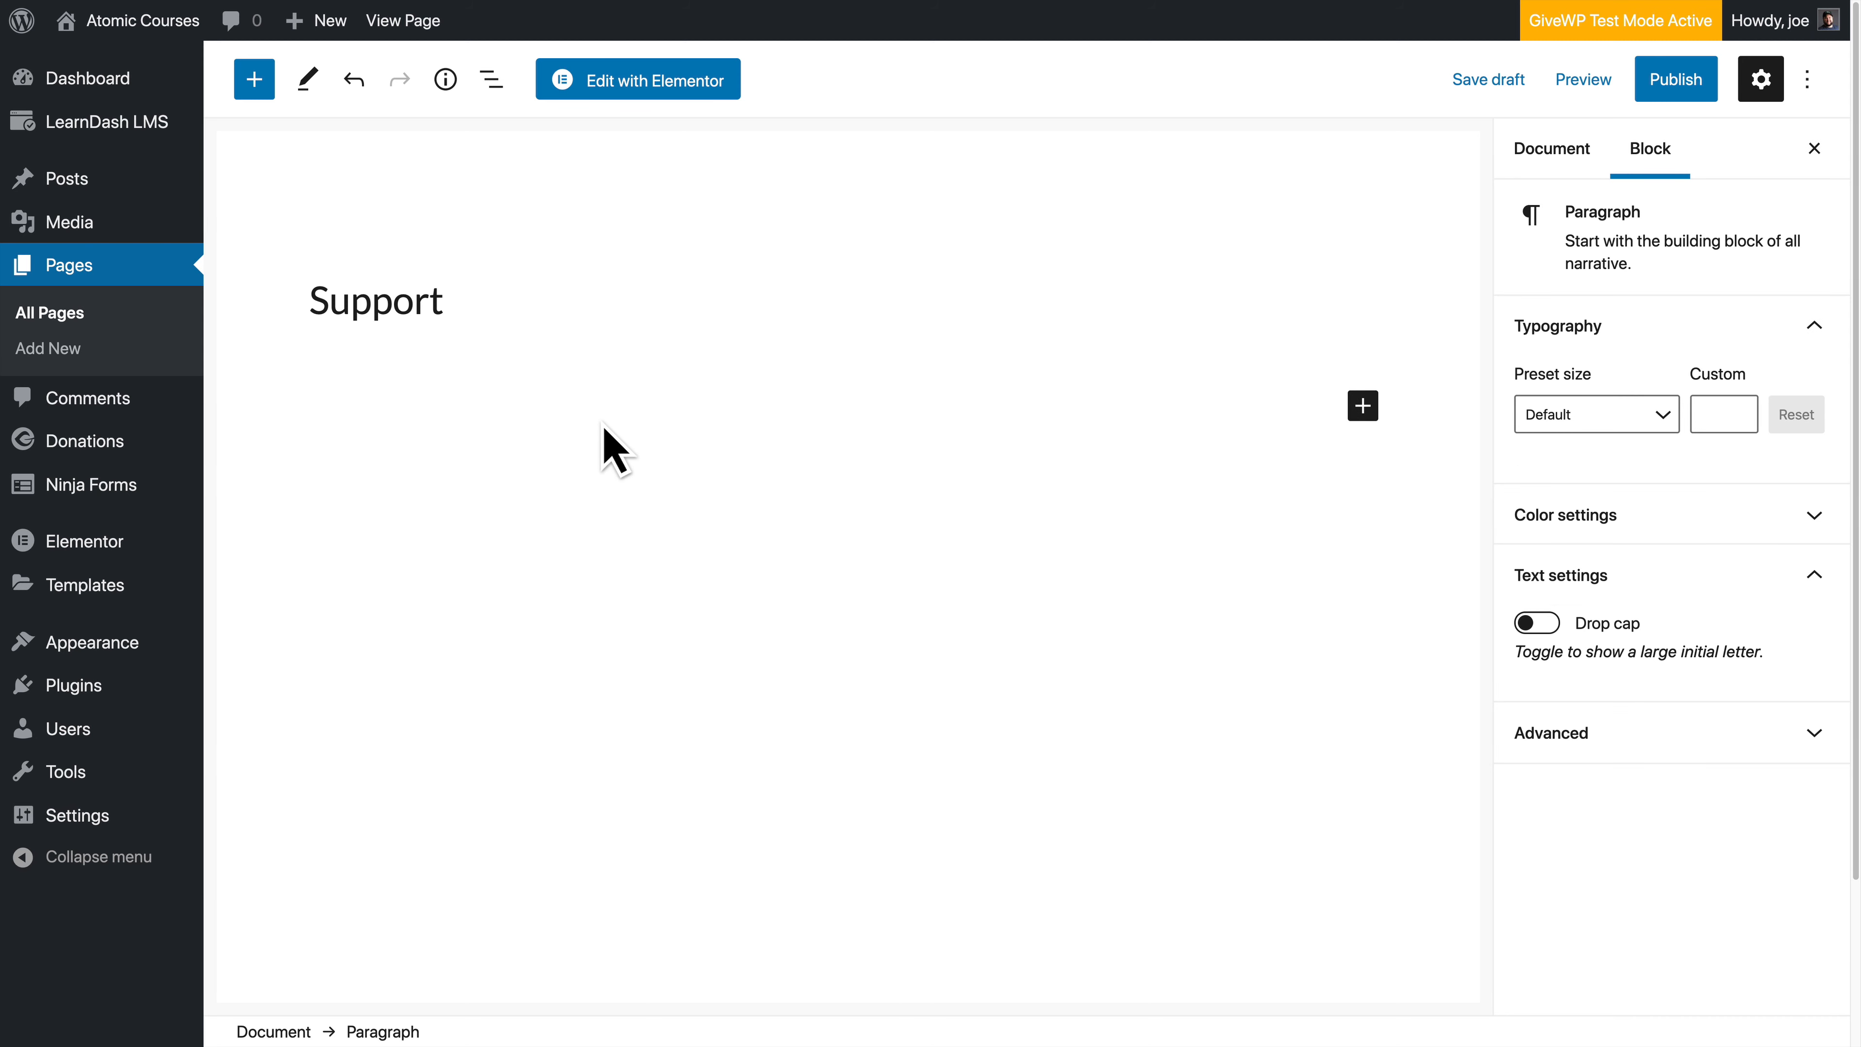
click(1363, 407)
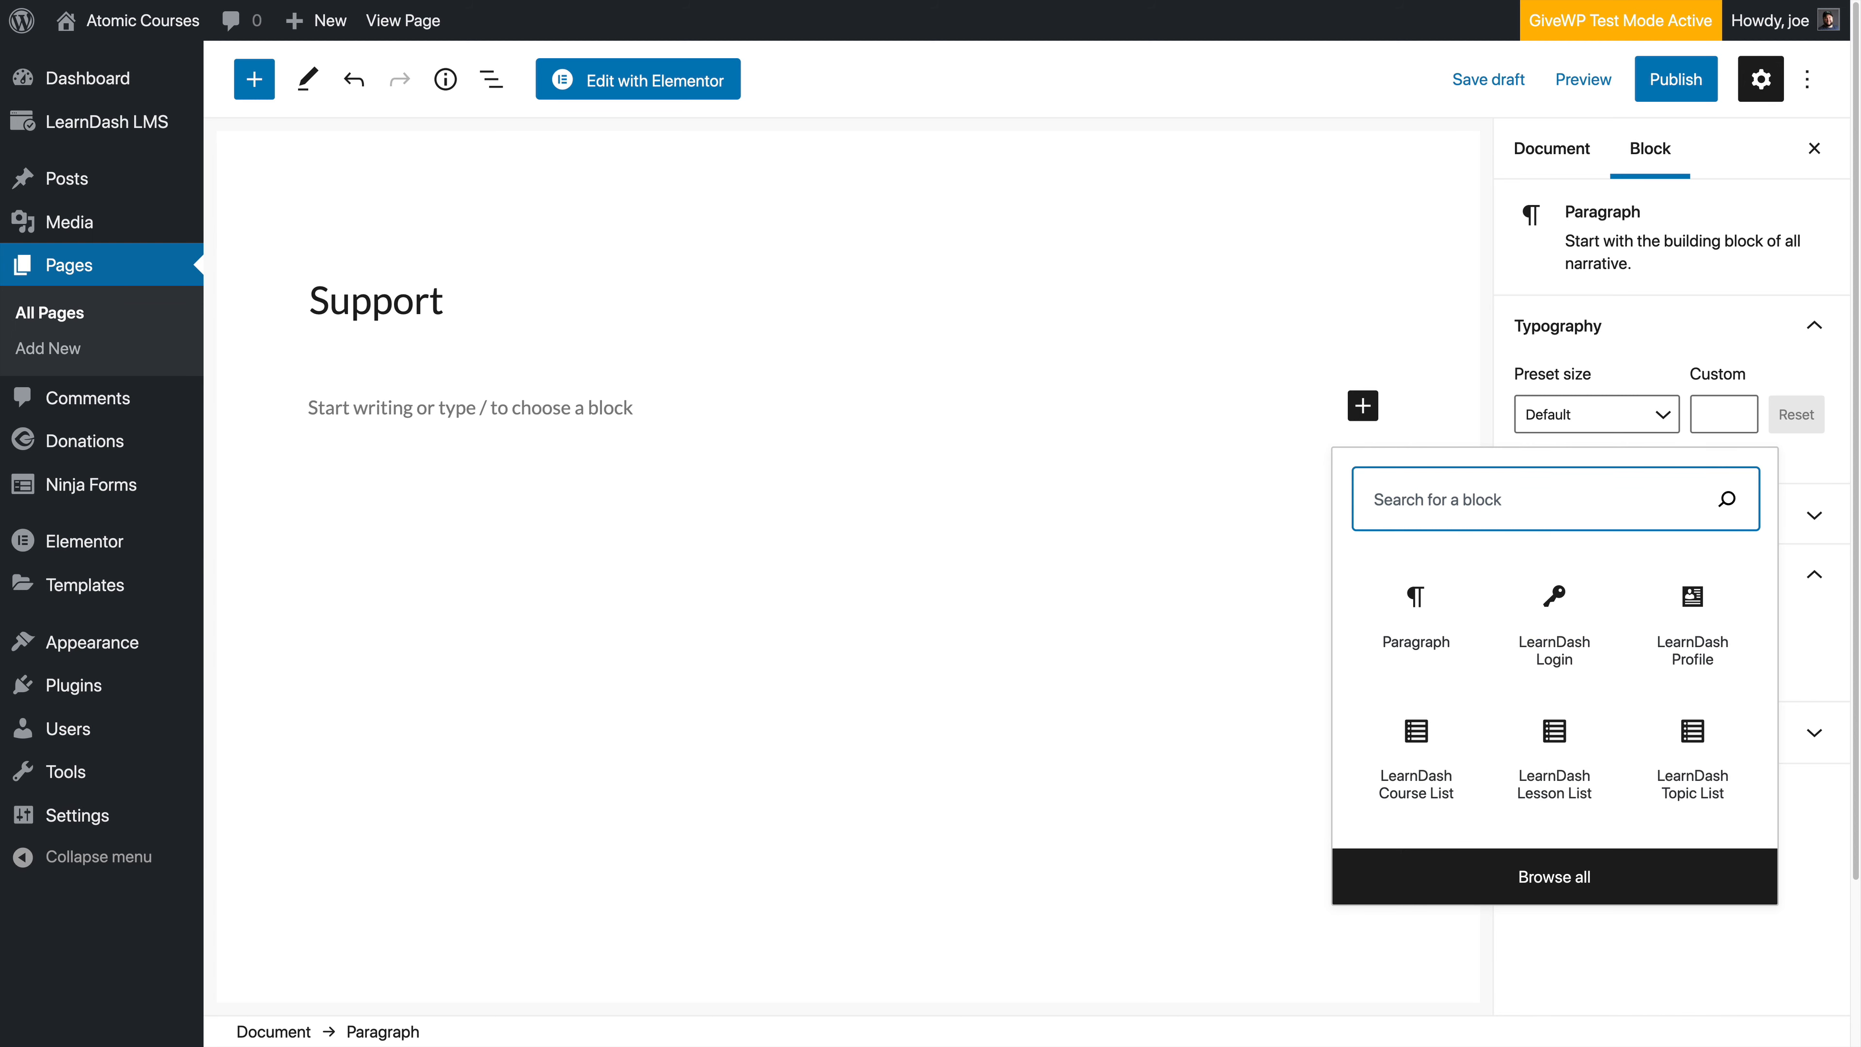
text(Giv)
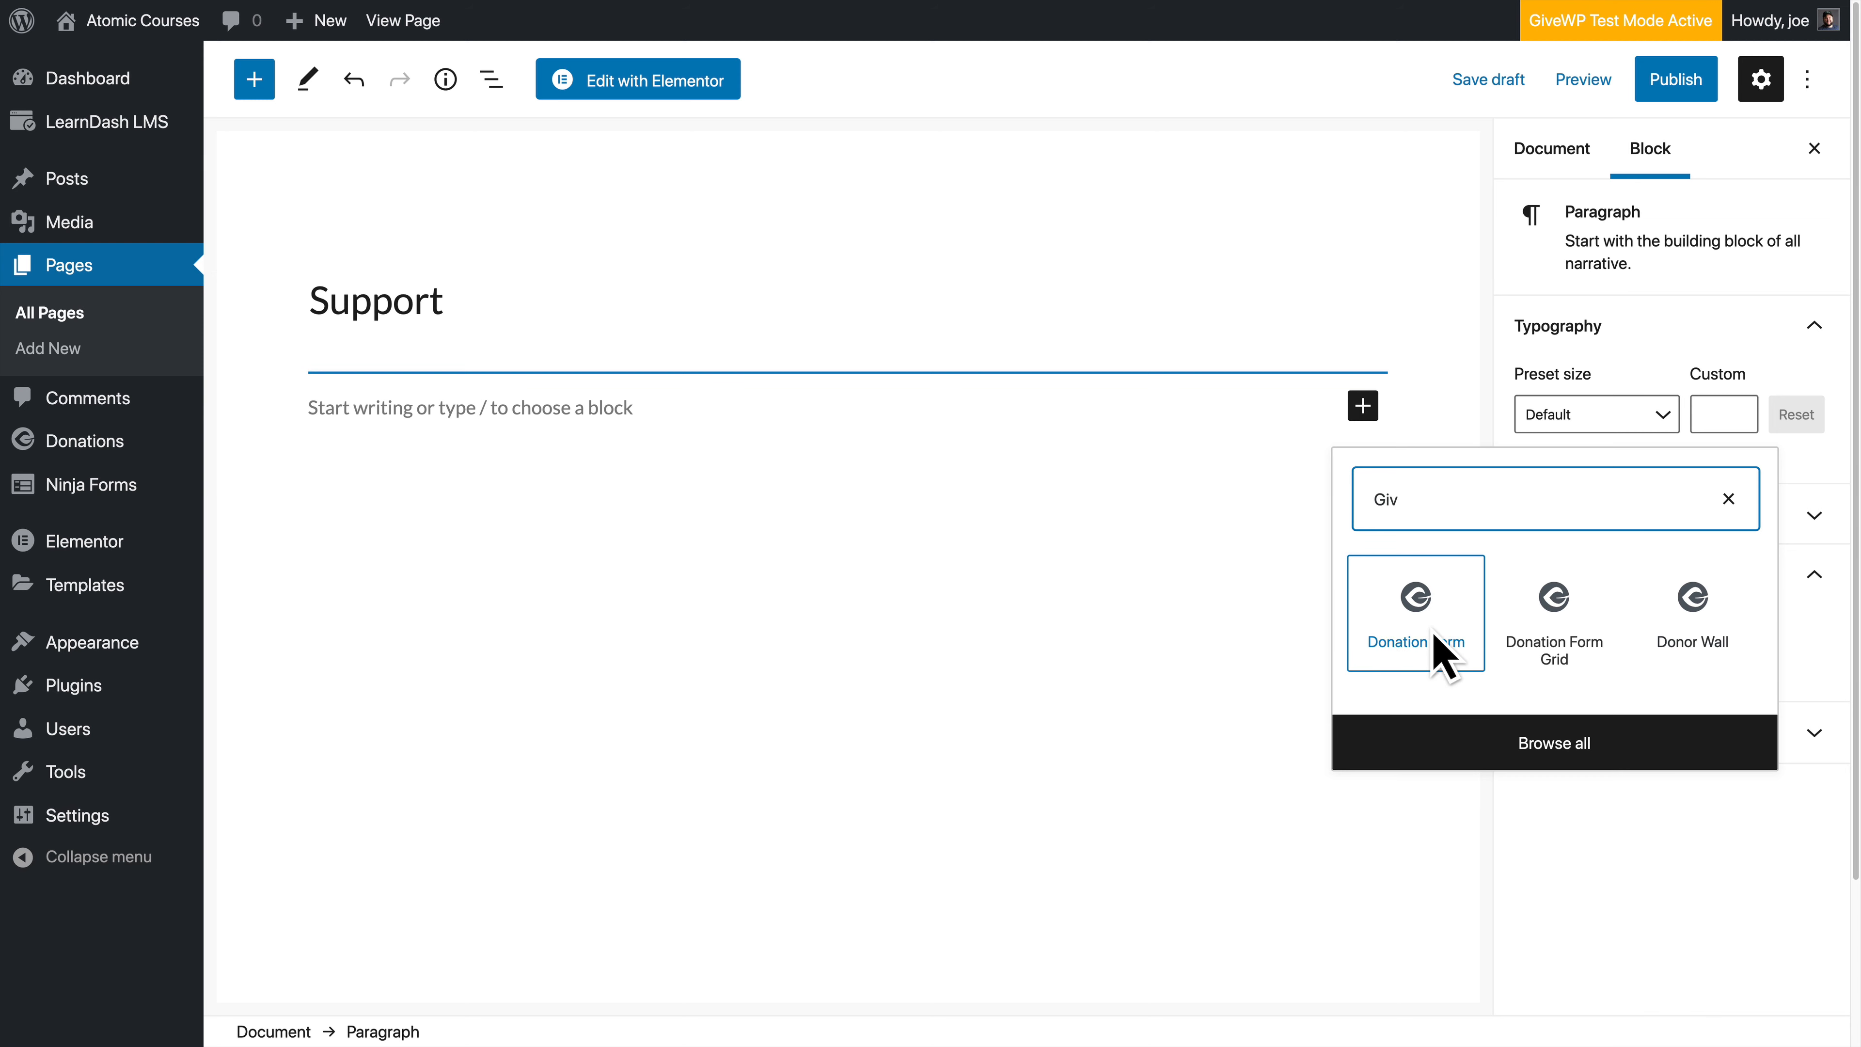
click(1442, 655)
click(873, 637)
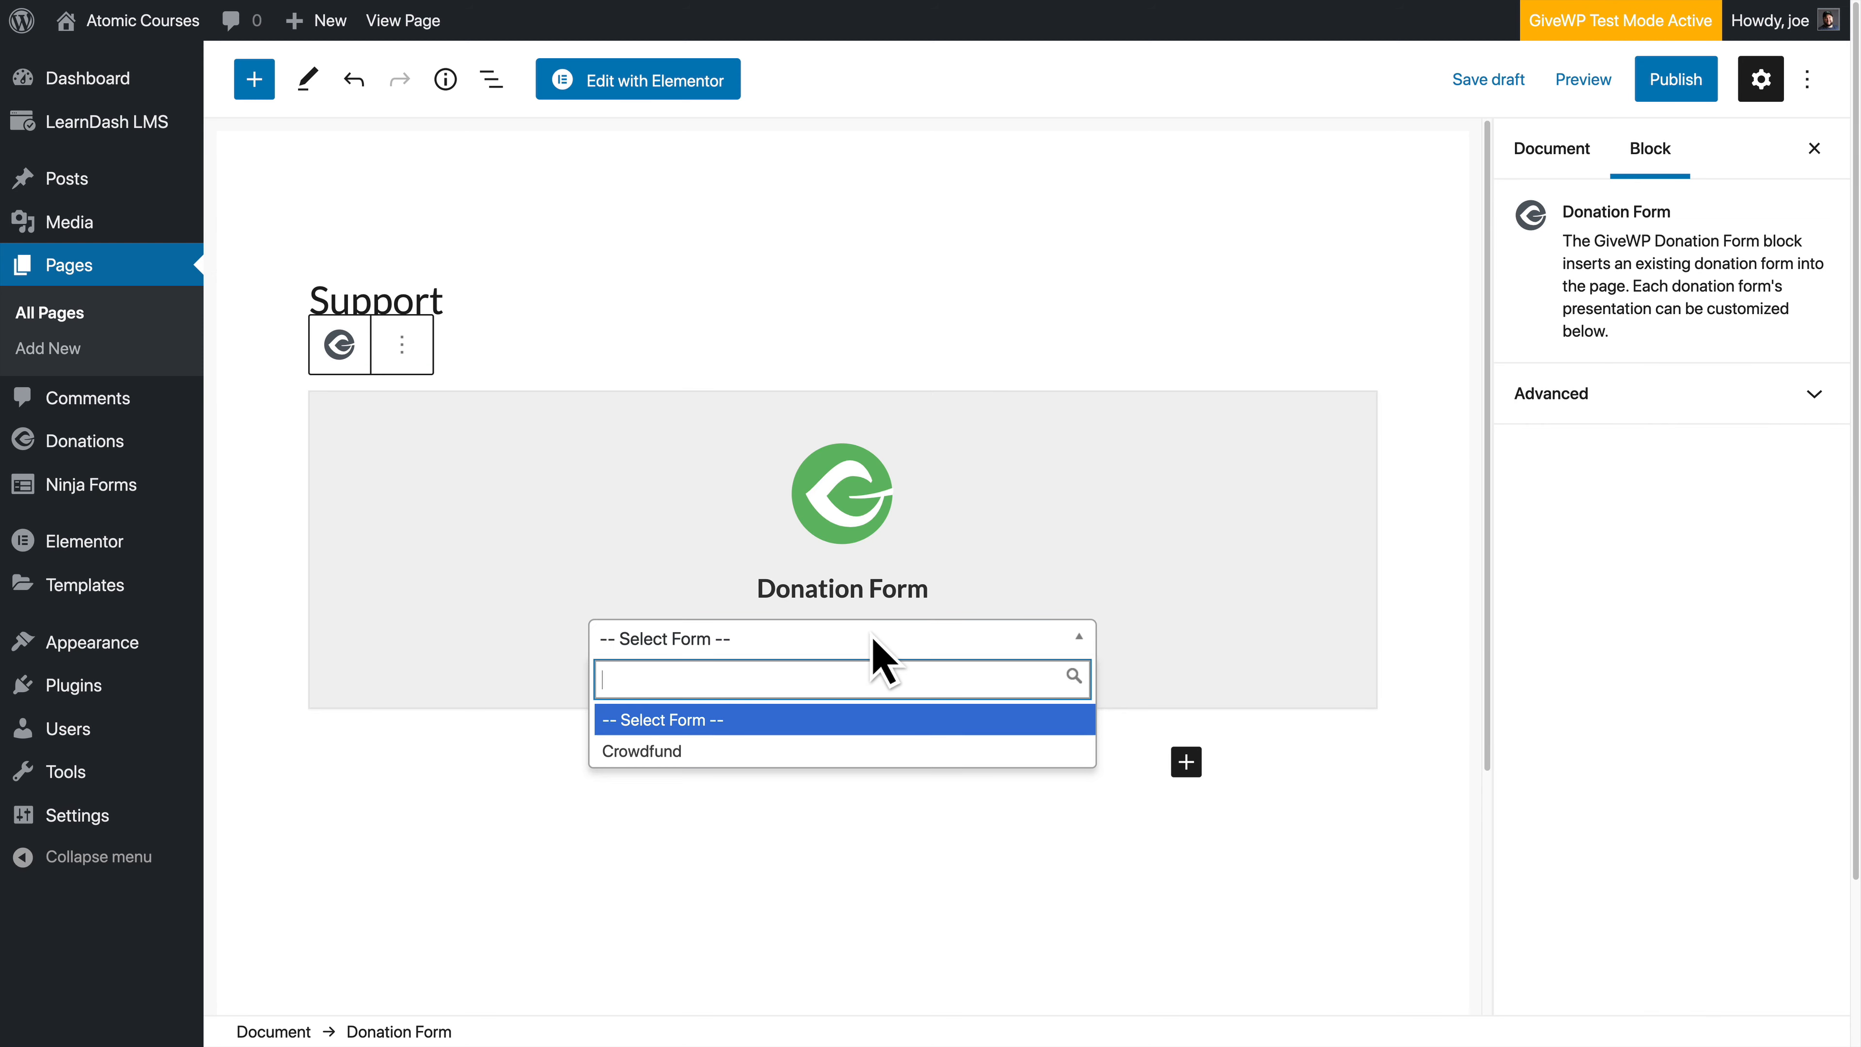
click(835, 755)
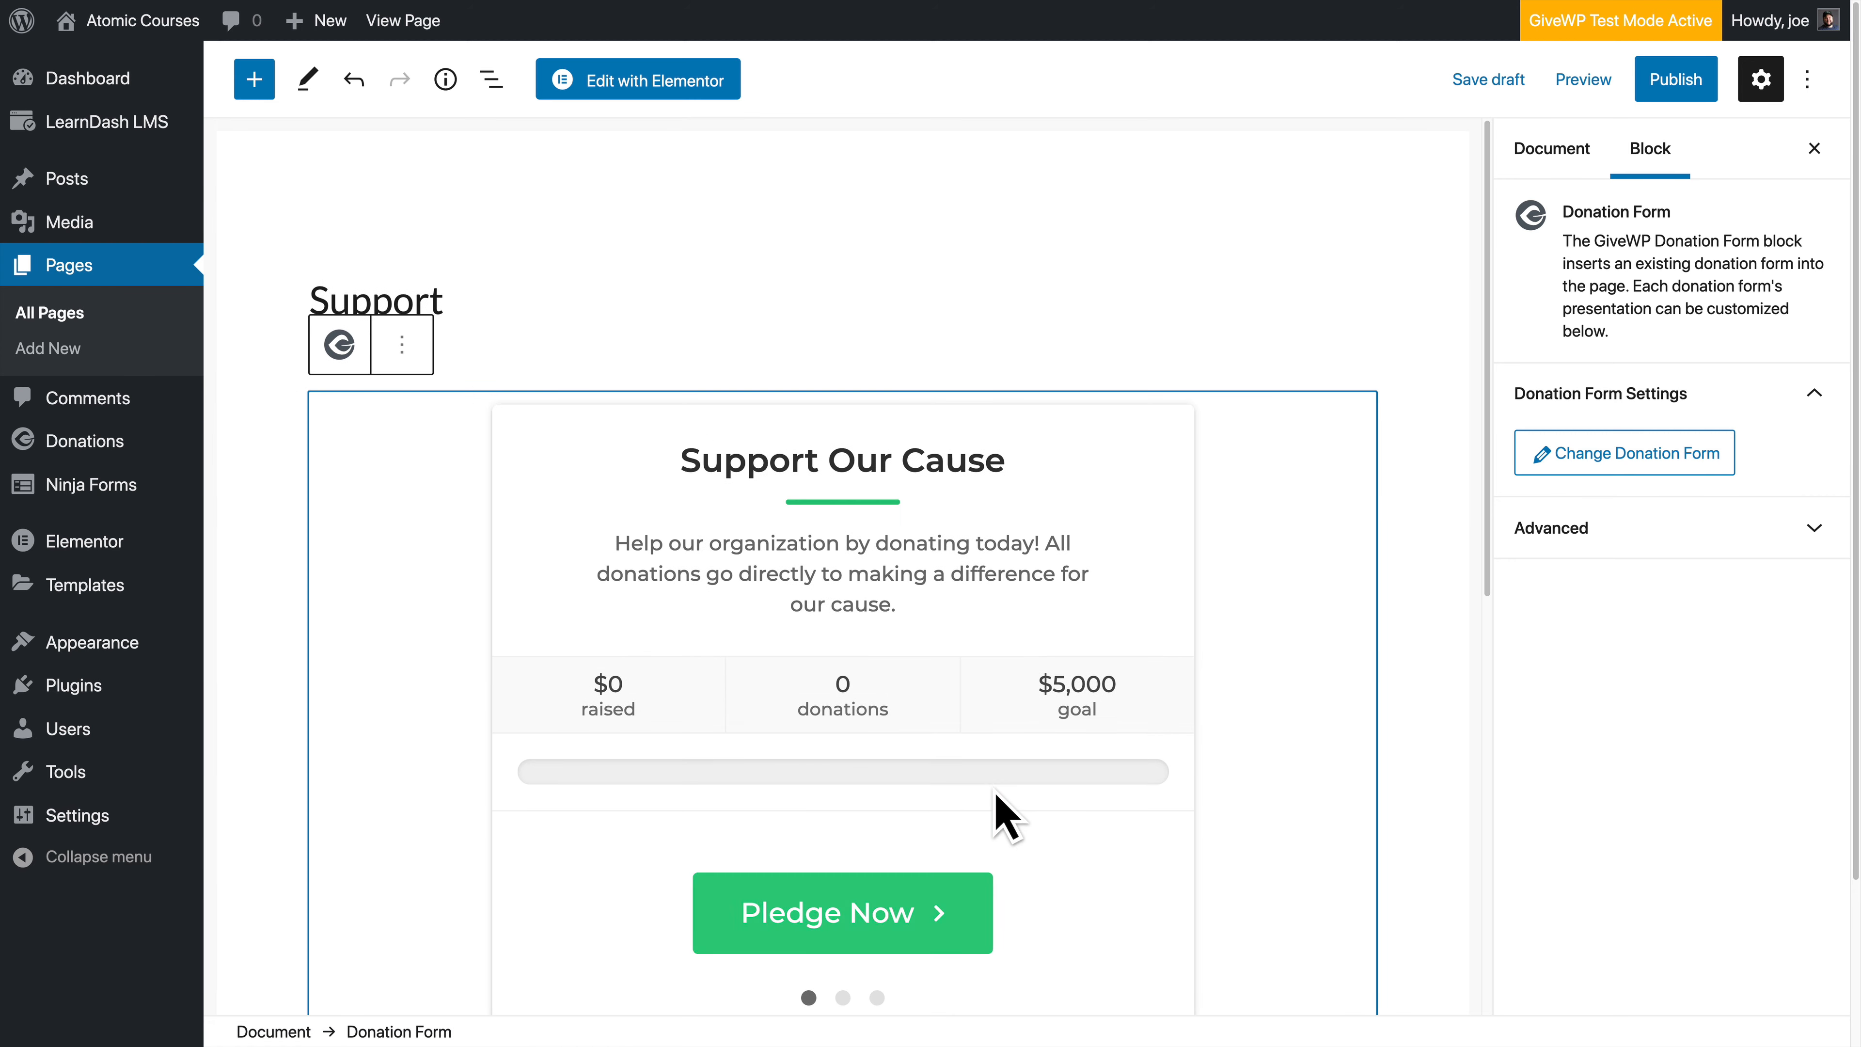
Step: Publish the Support page and open it on the live site
click(1683, 93)
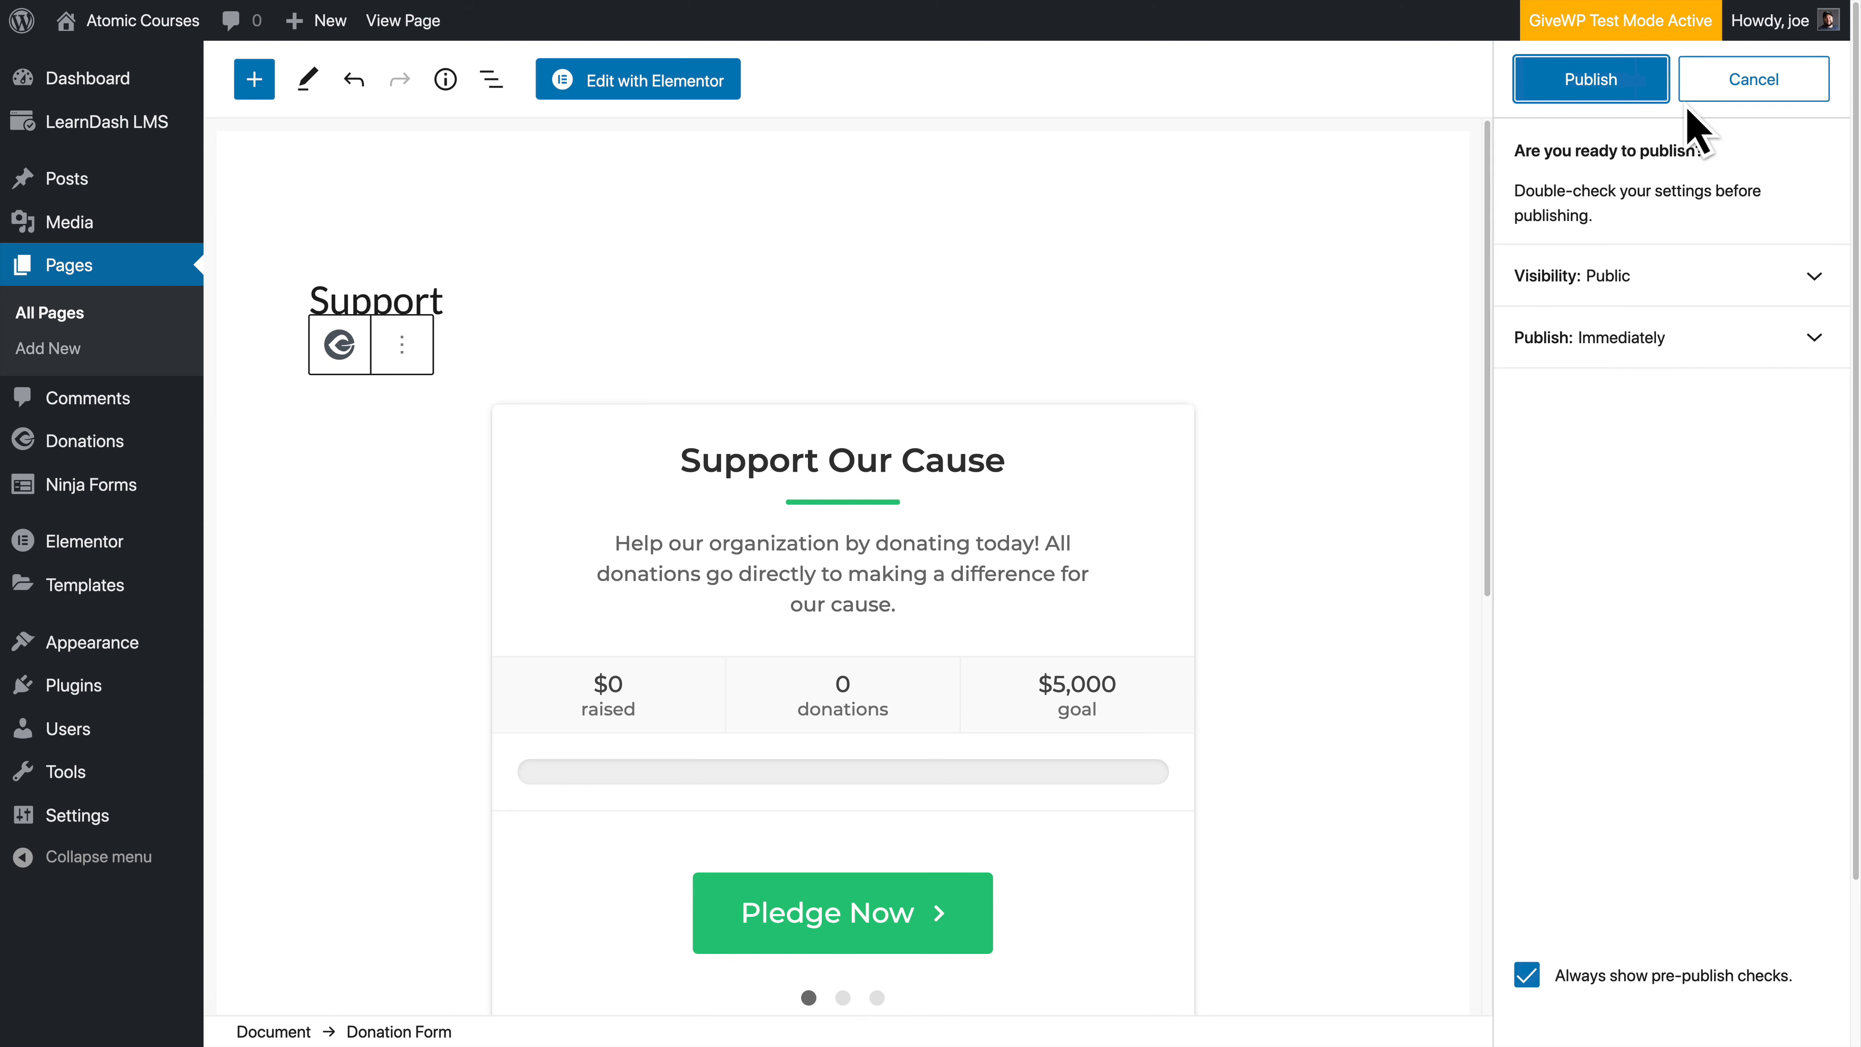
click(1641, 89)
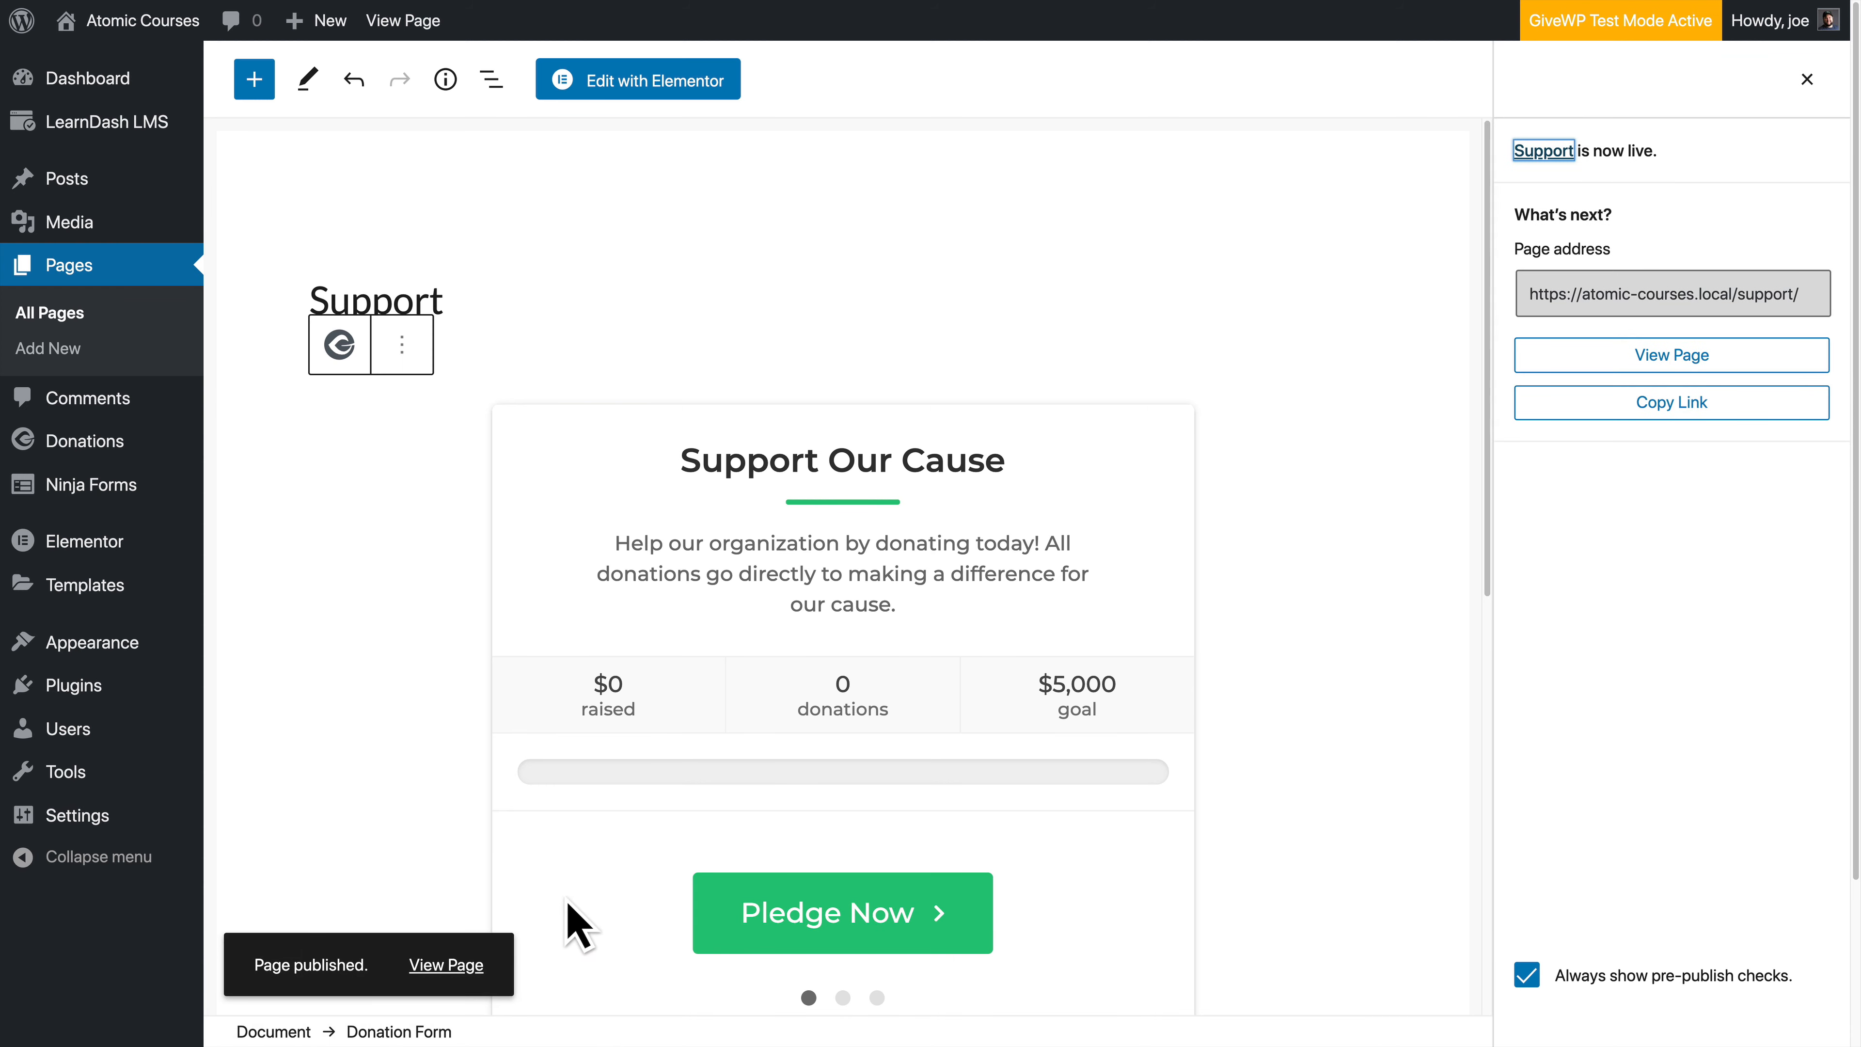
click(448, 966)
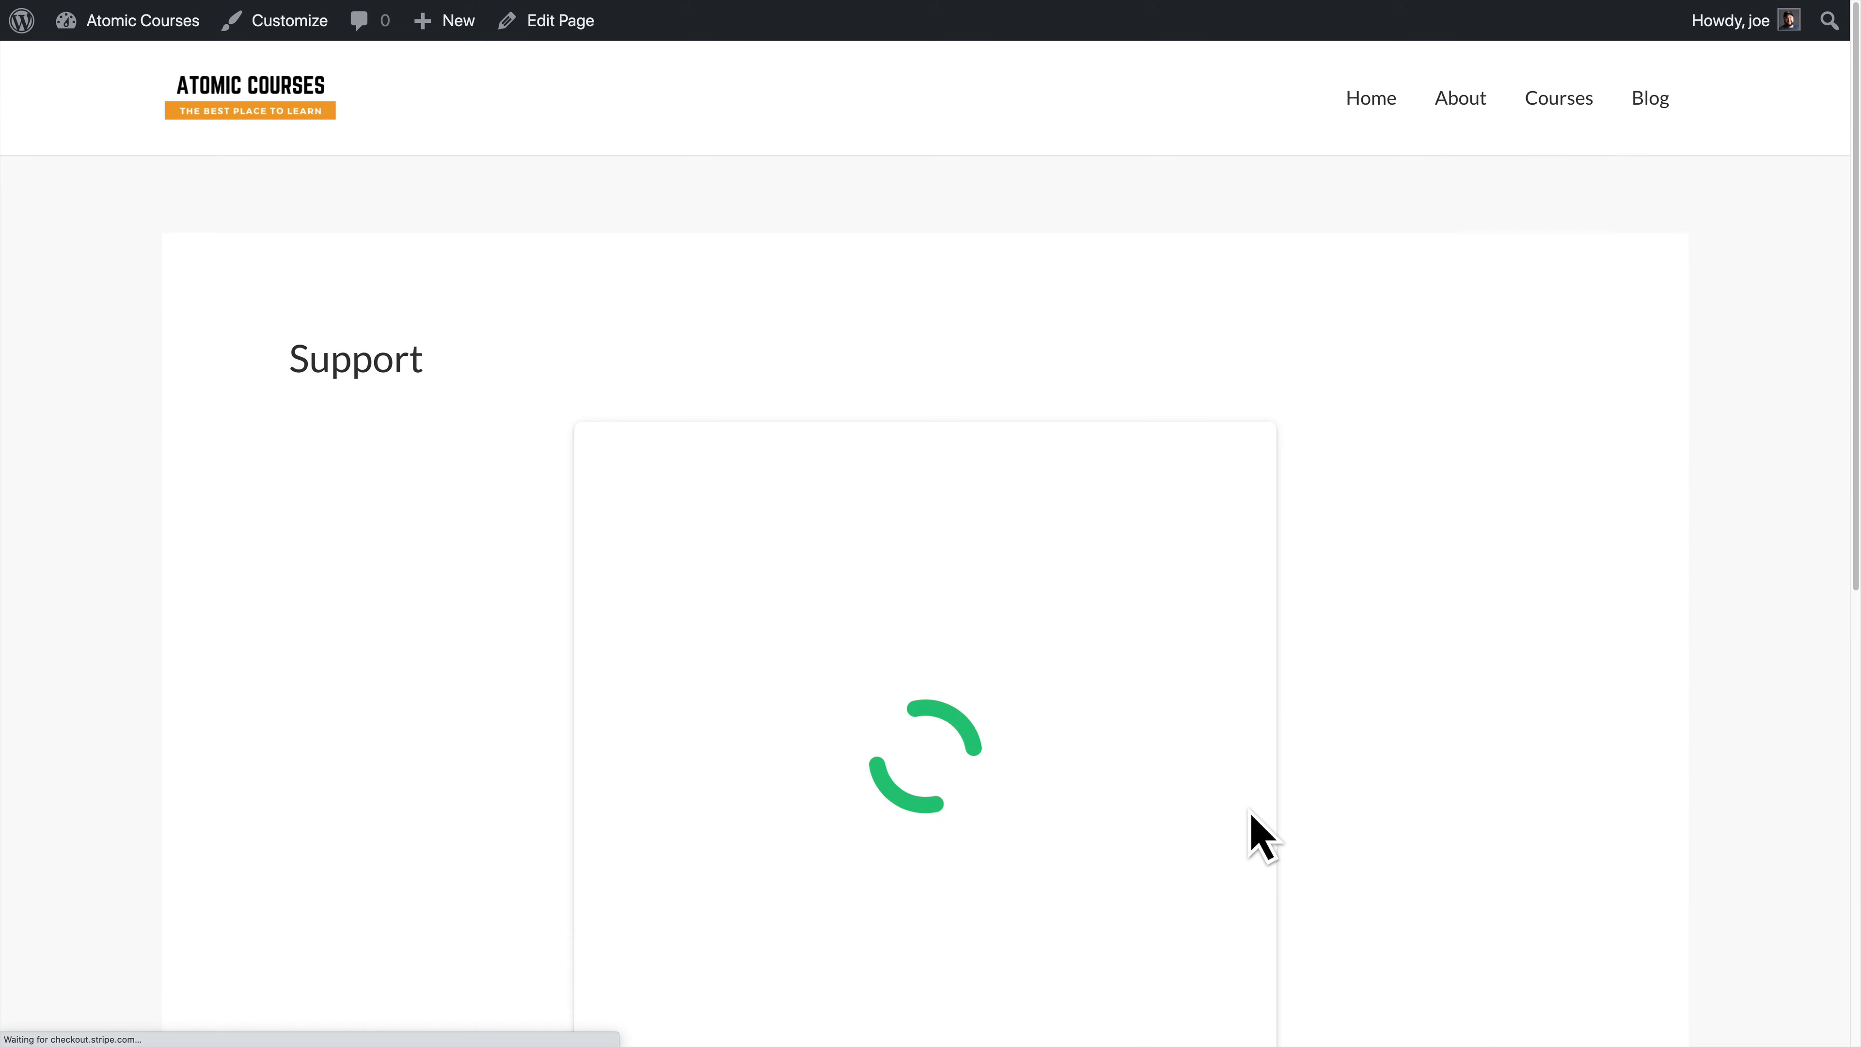
Step: Examine the donation form's raised amount, donation count, goal and progress bar on the live page, and start a pledge
scroll(1257, 825, down, 3)
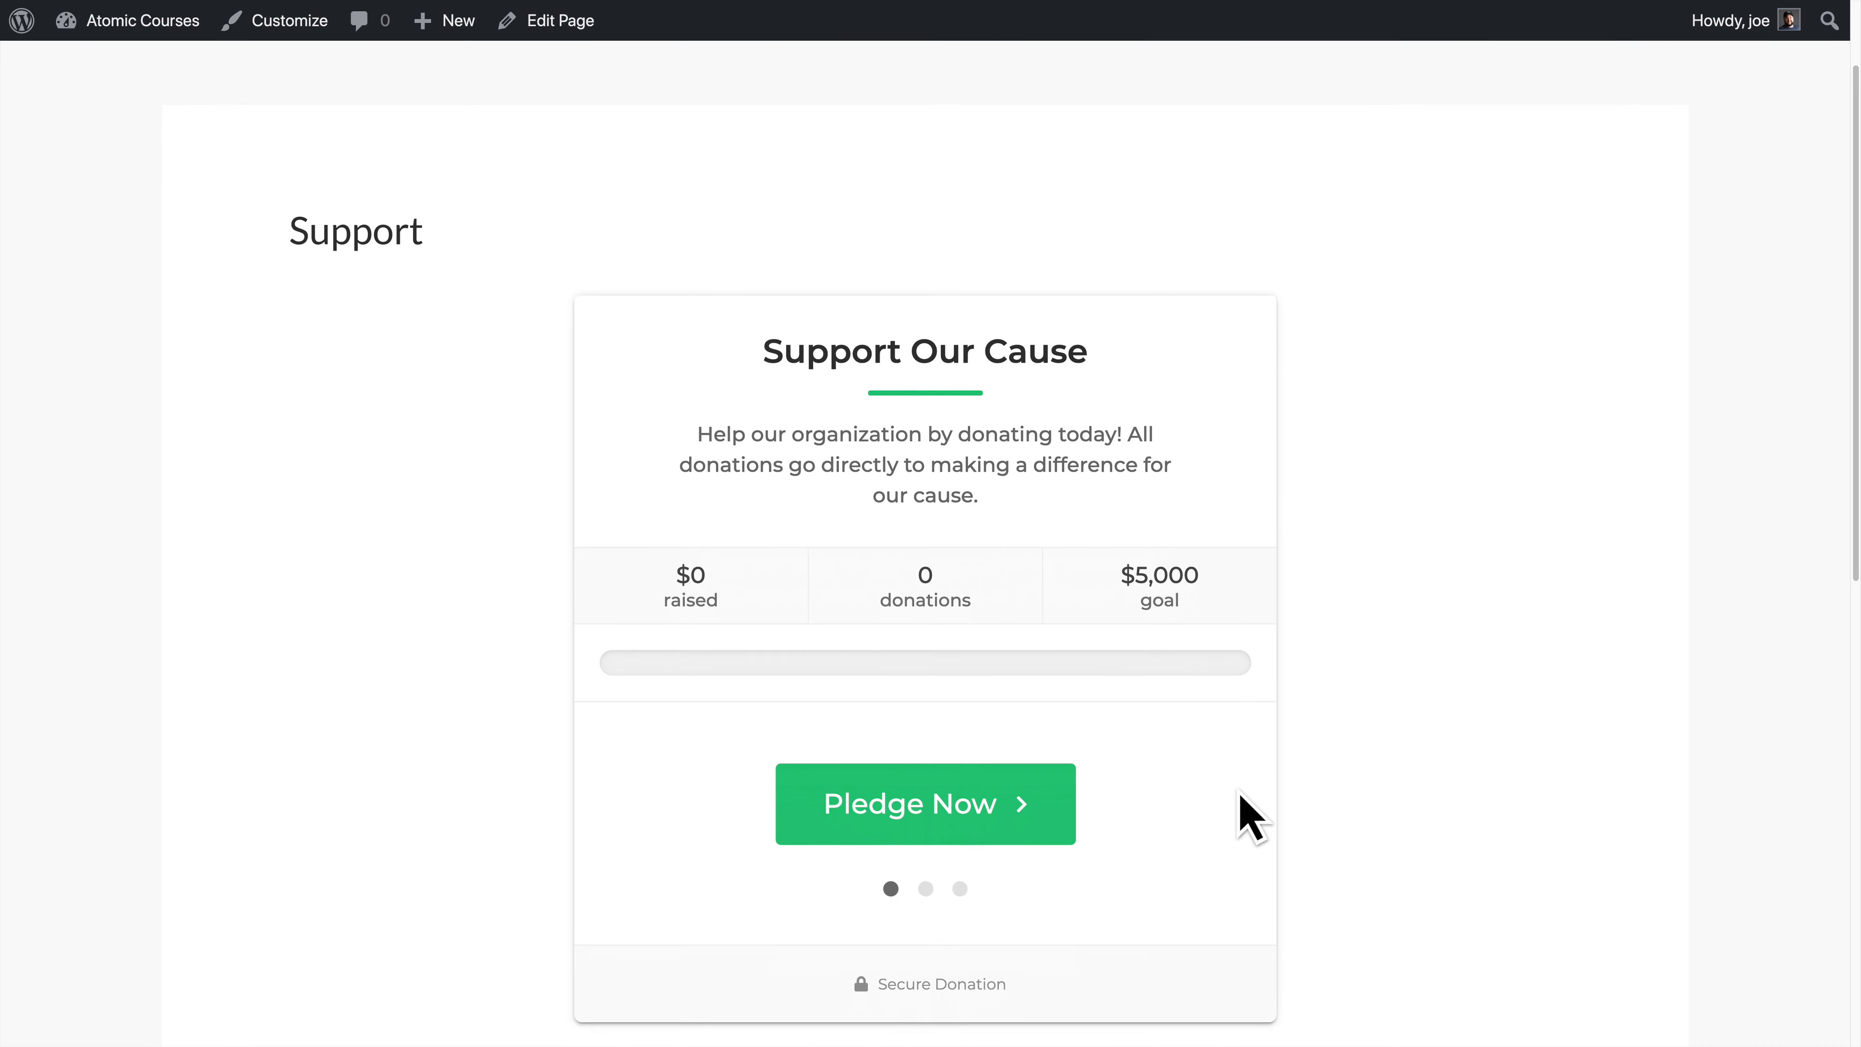
scroll(1252, 818, down, 2)
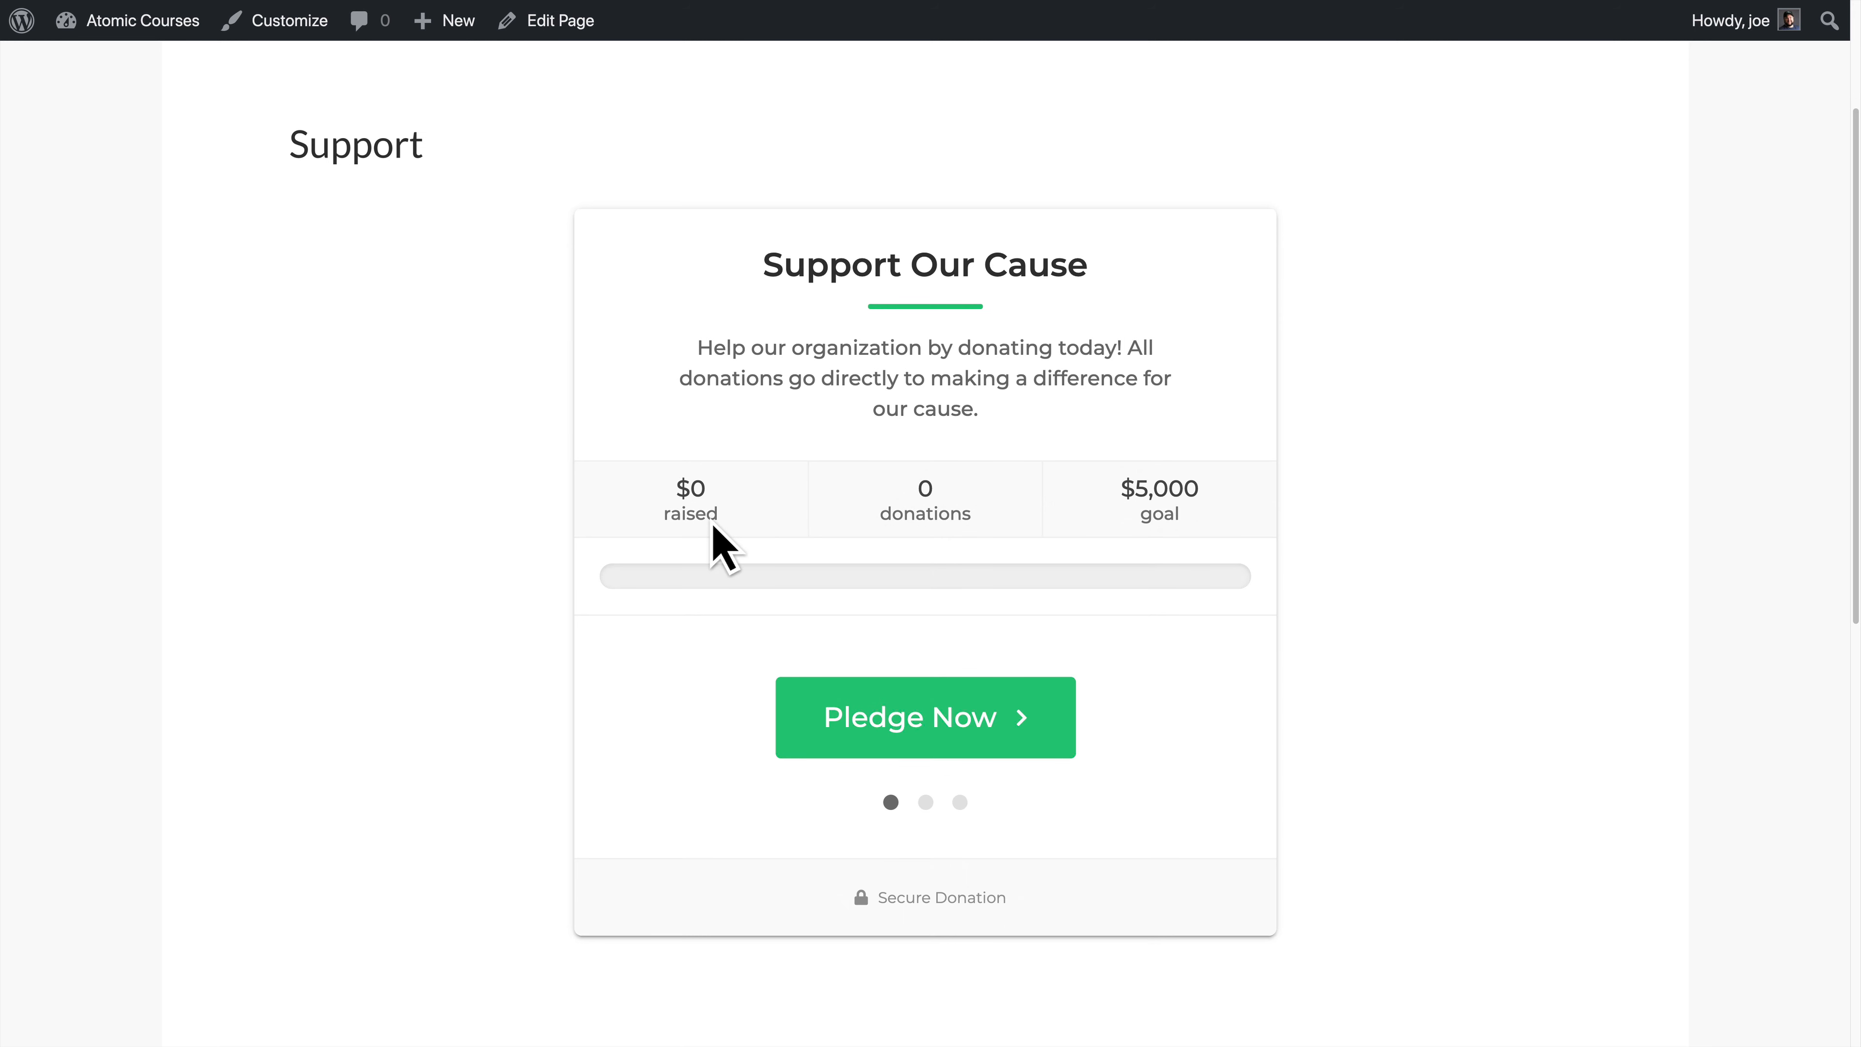
drag(686, 530, 760, 537)
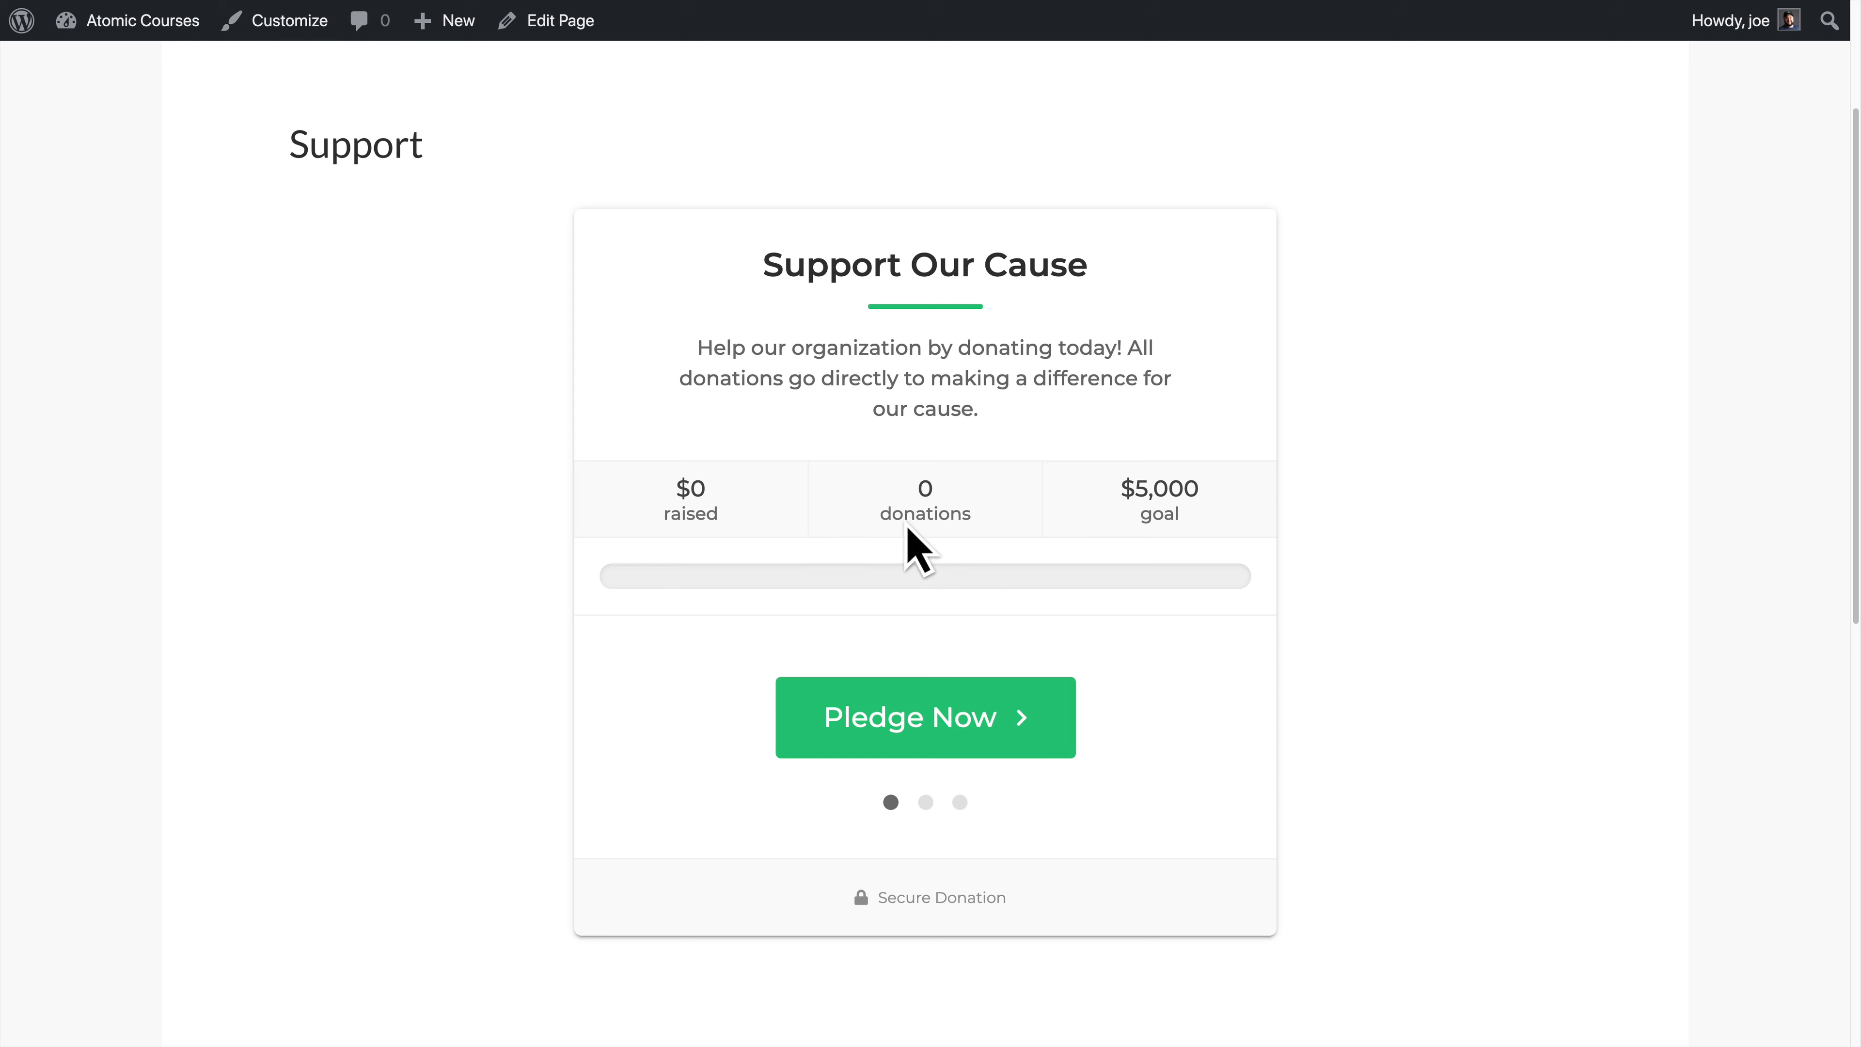
drag(908, 526, 1019, 533)
drag(1137, 533, 1203, 536)
click(978, 593)
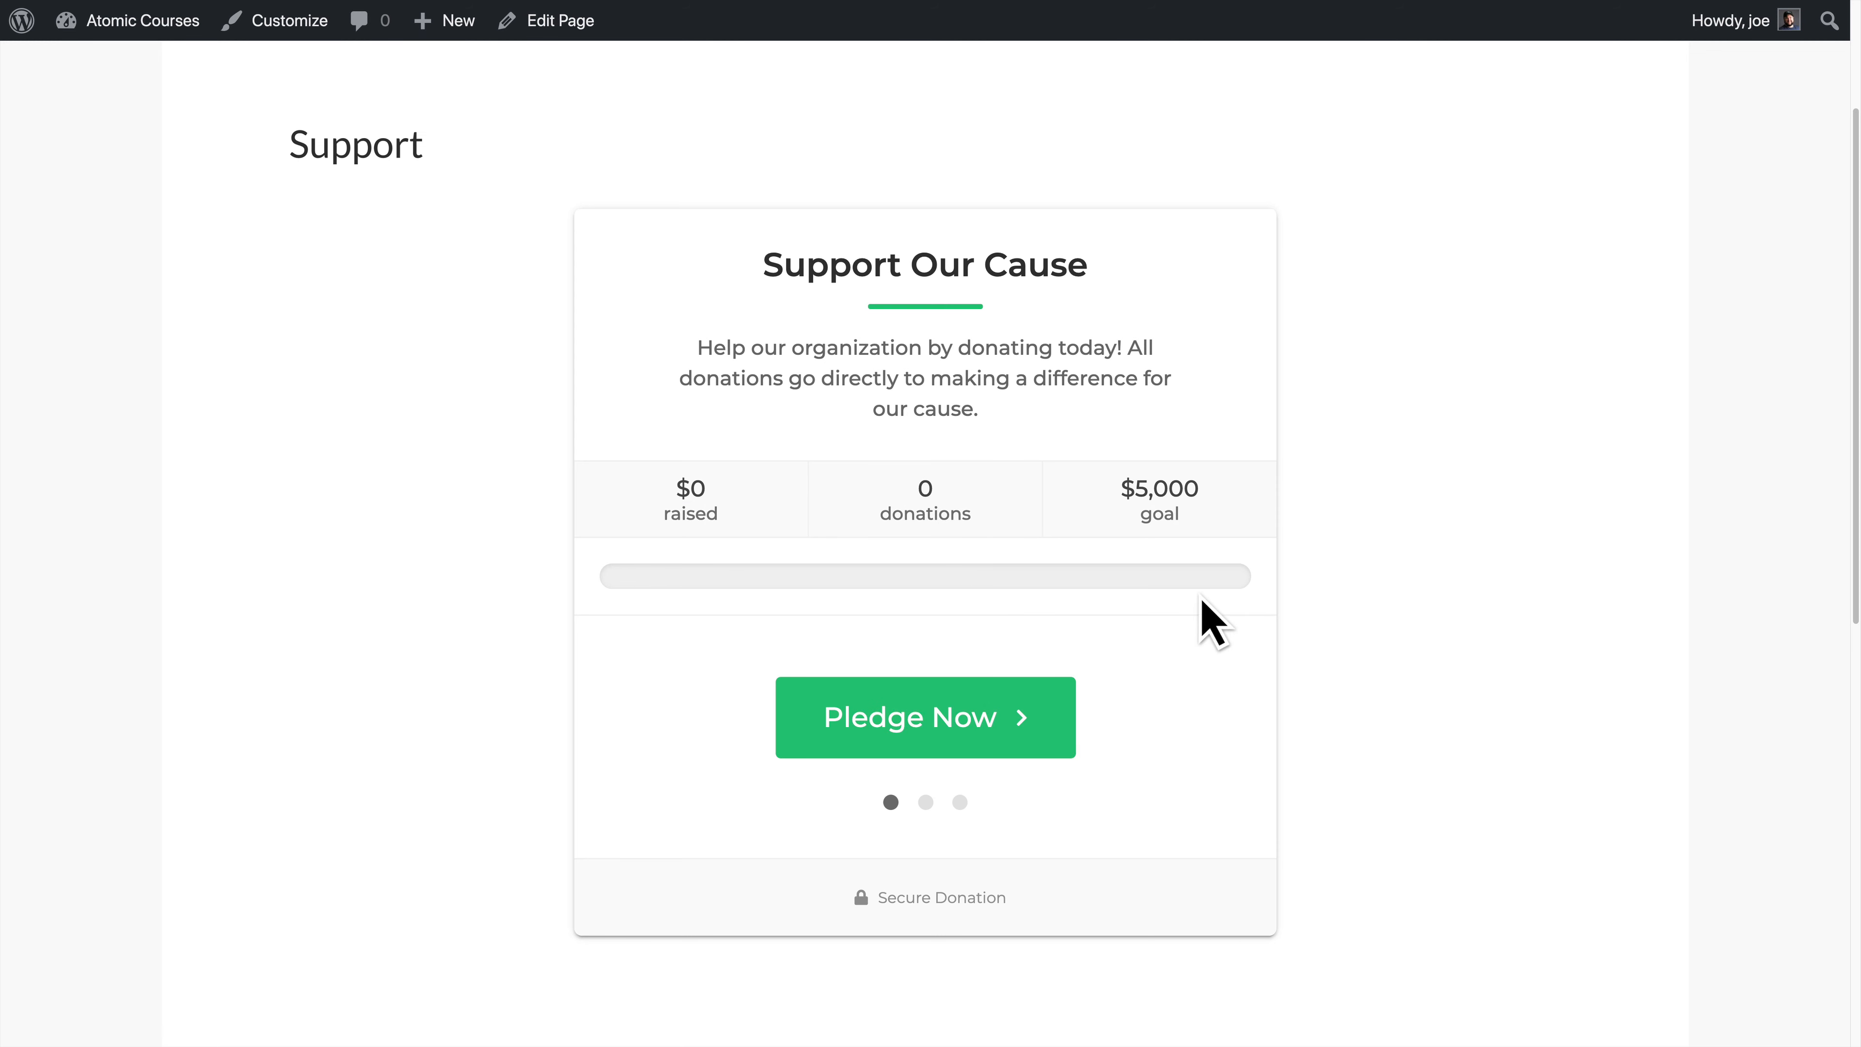
click(881, 725)
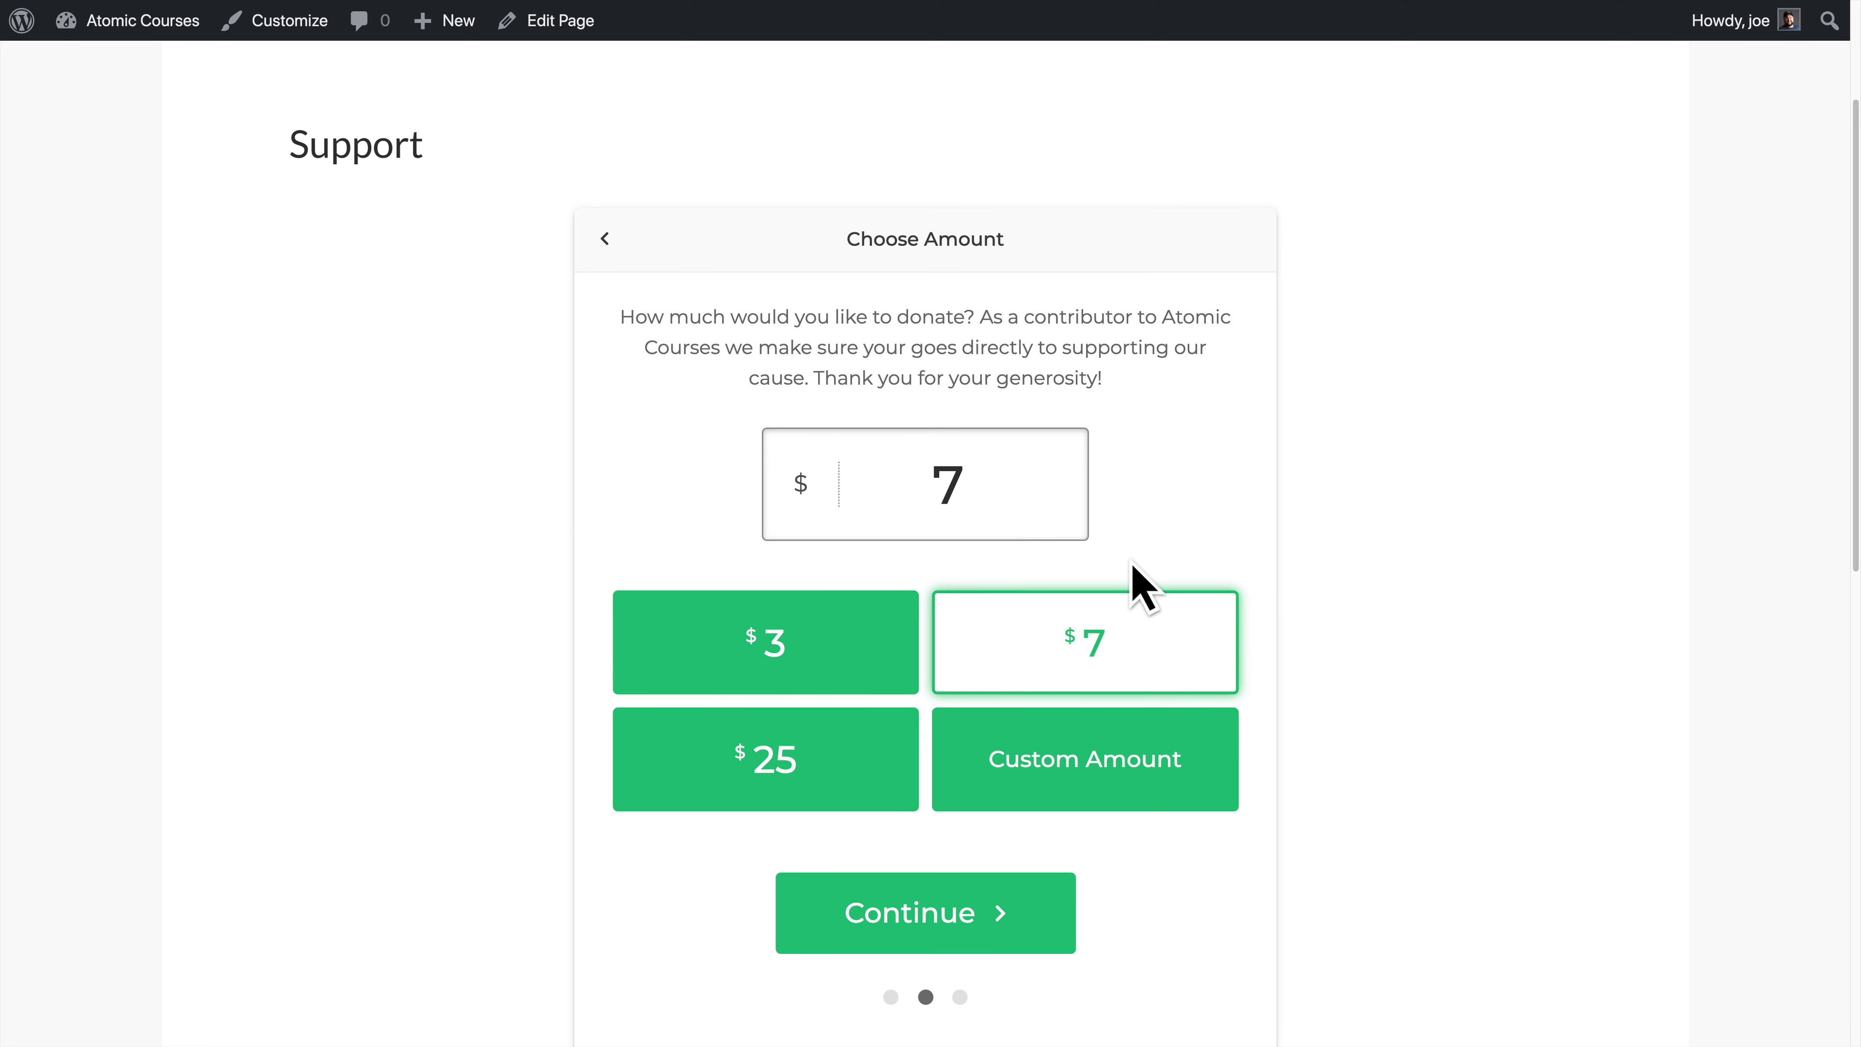
Step: Enter 500 as a custom donation amount
scroll(1134, 567, down, 1)
click(994, 485)
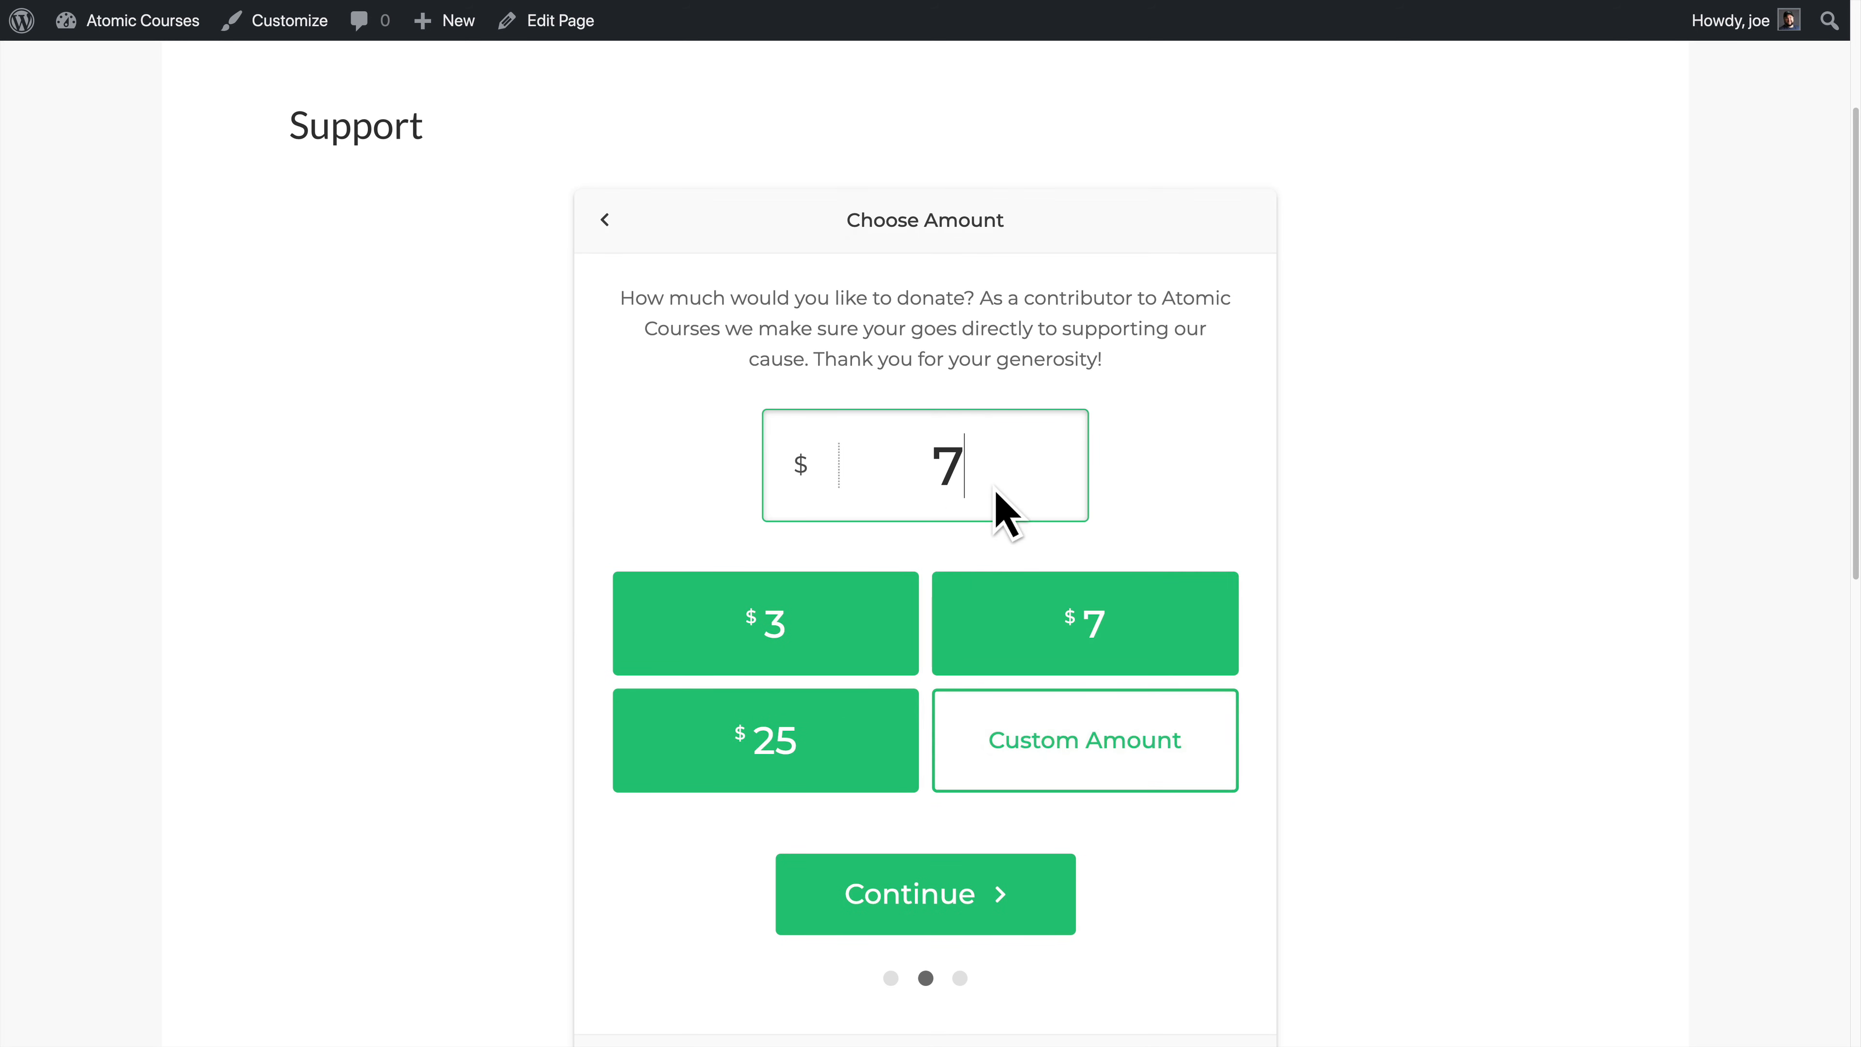
scroll(997, 513, down, 2)
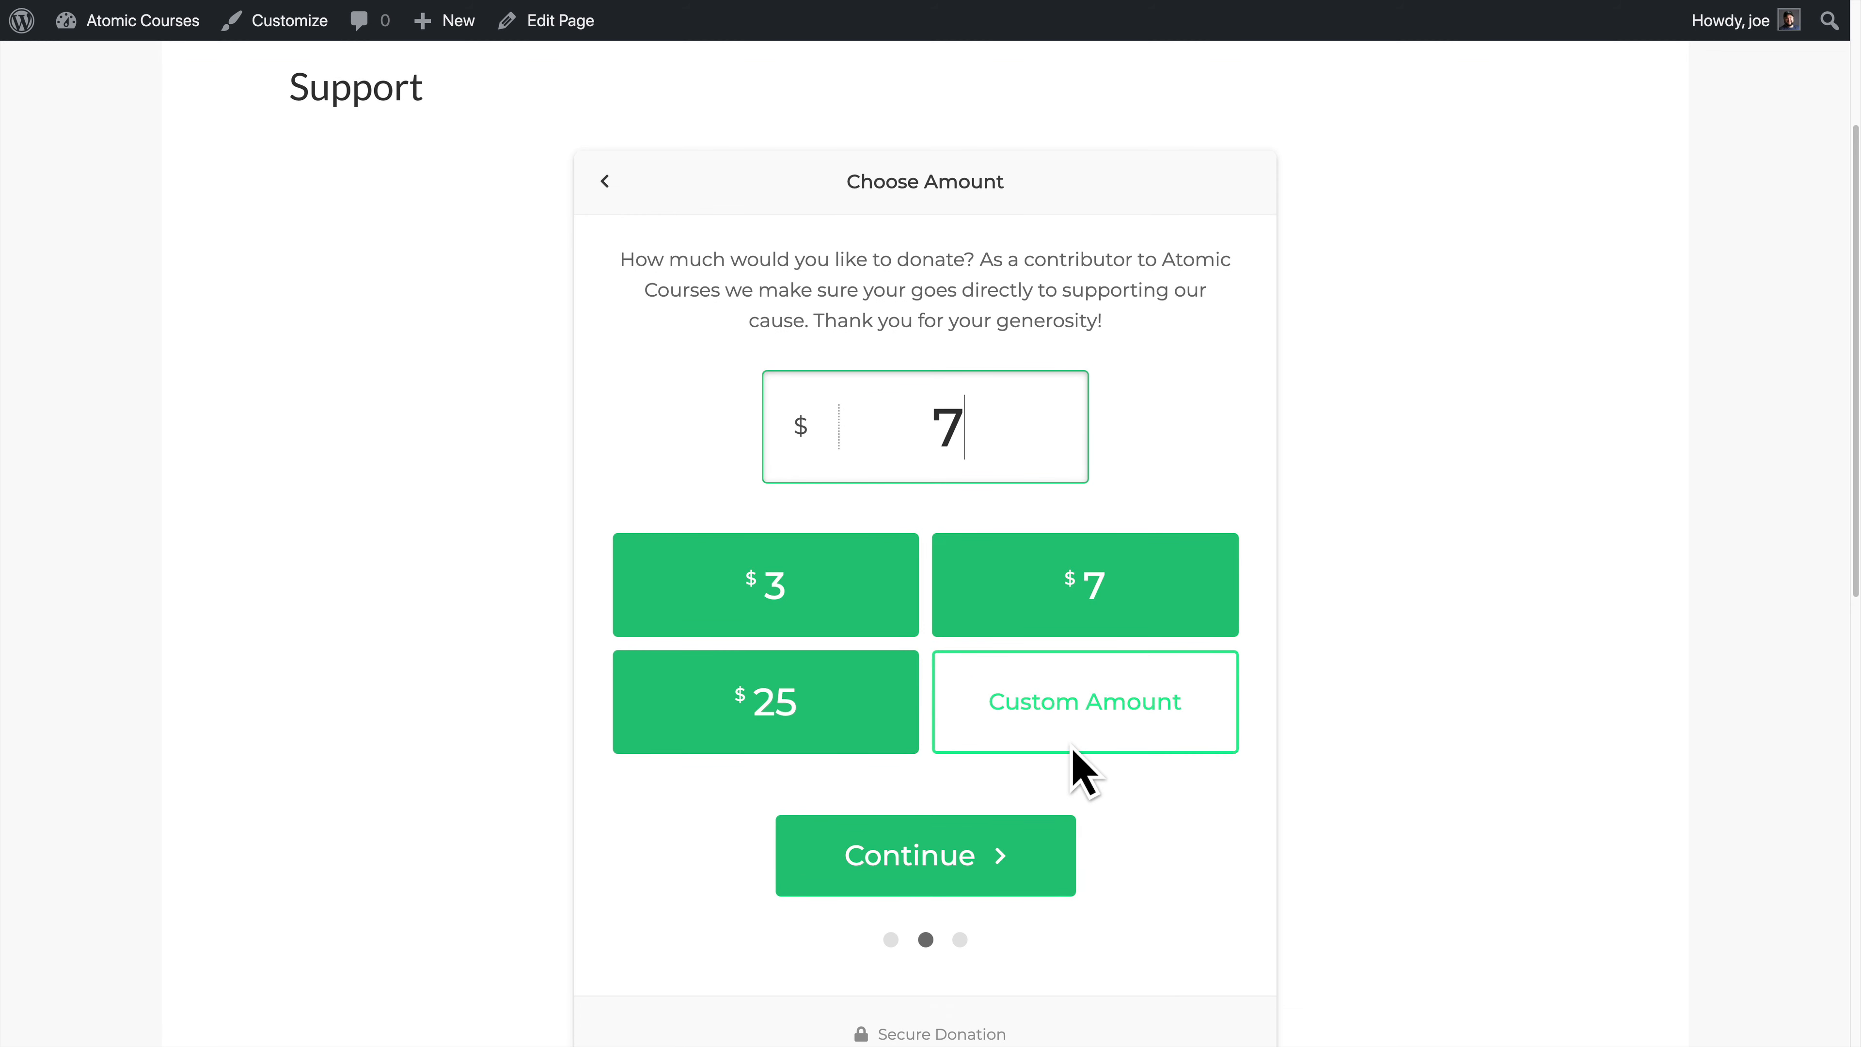
key(BackSpace)
text(500)
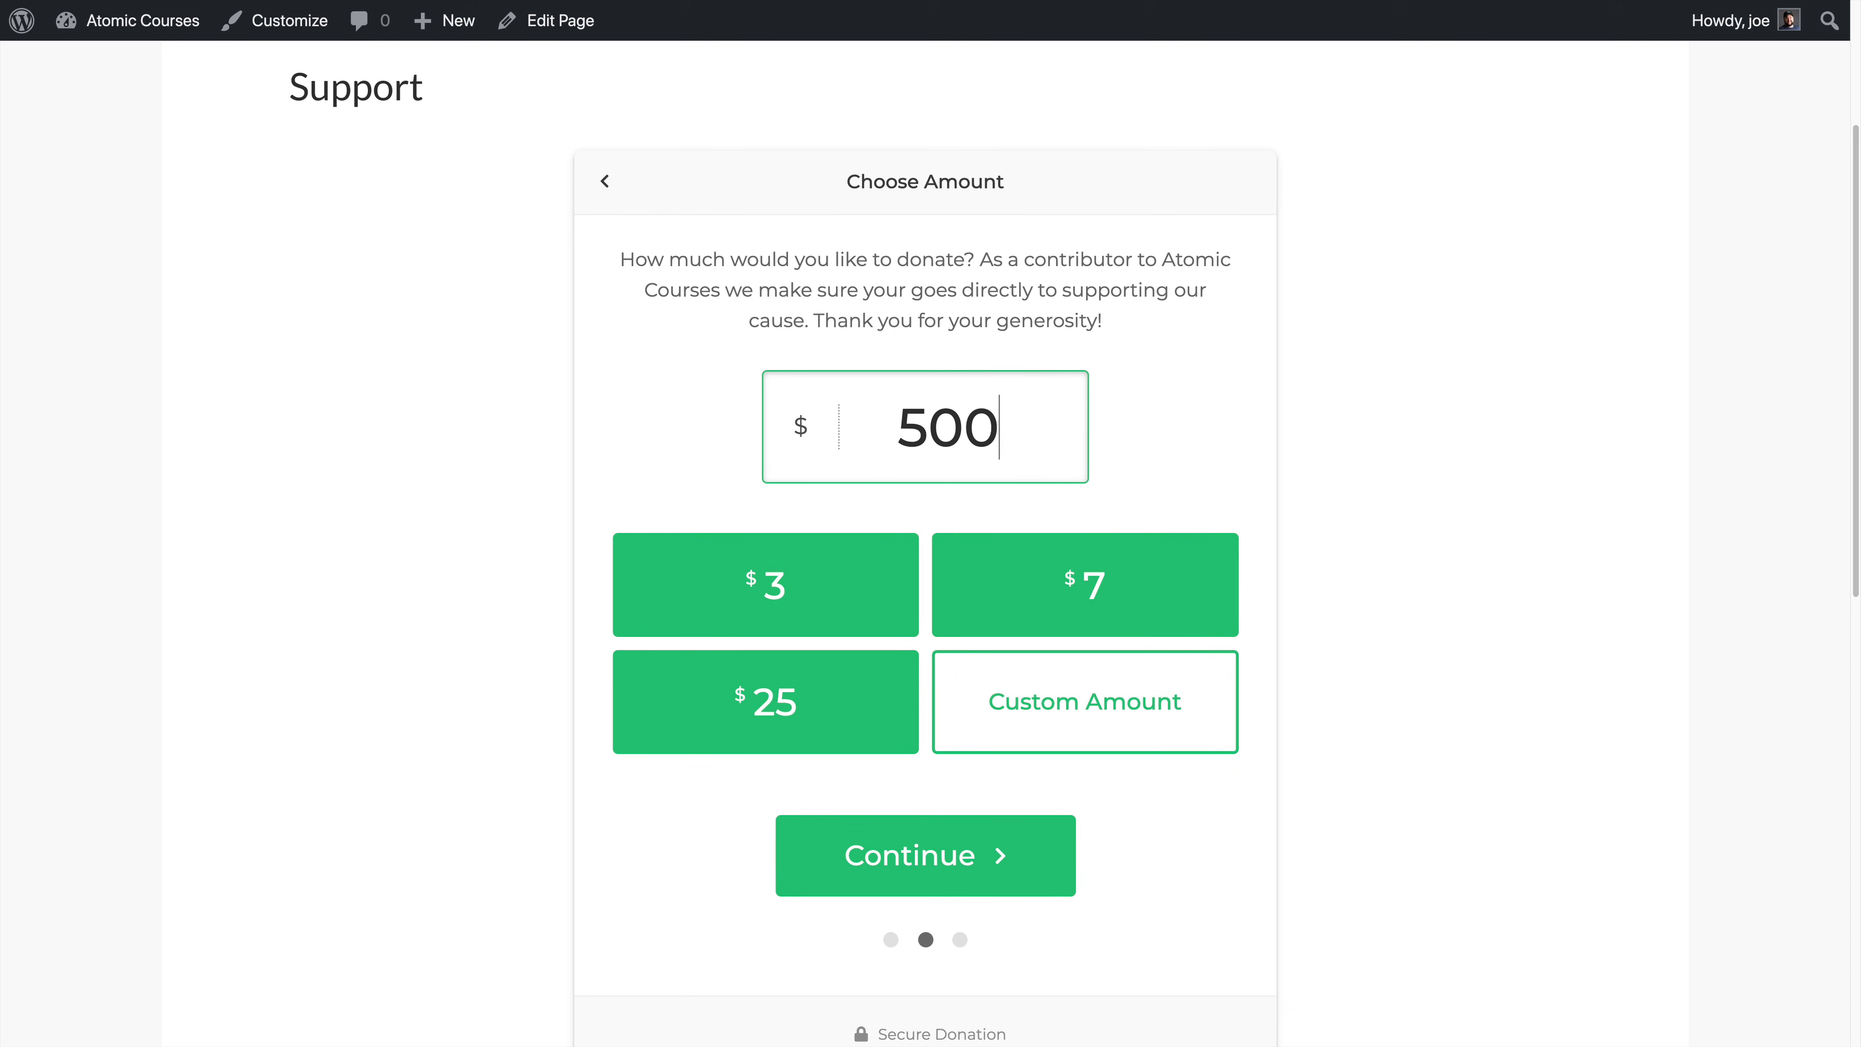
Step: Choose the $7 donation level and continue to the form's donor information step
click(1084, 573)
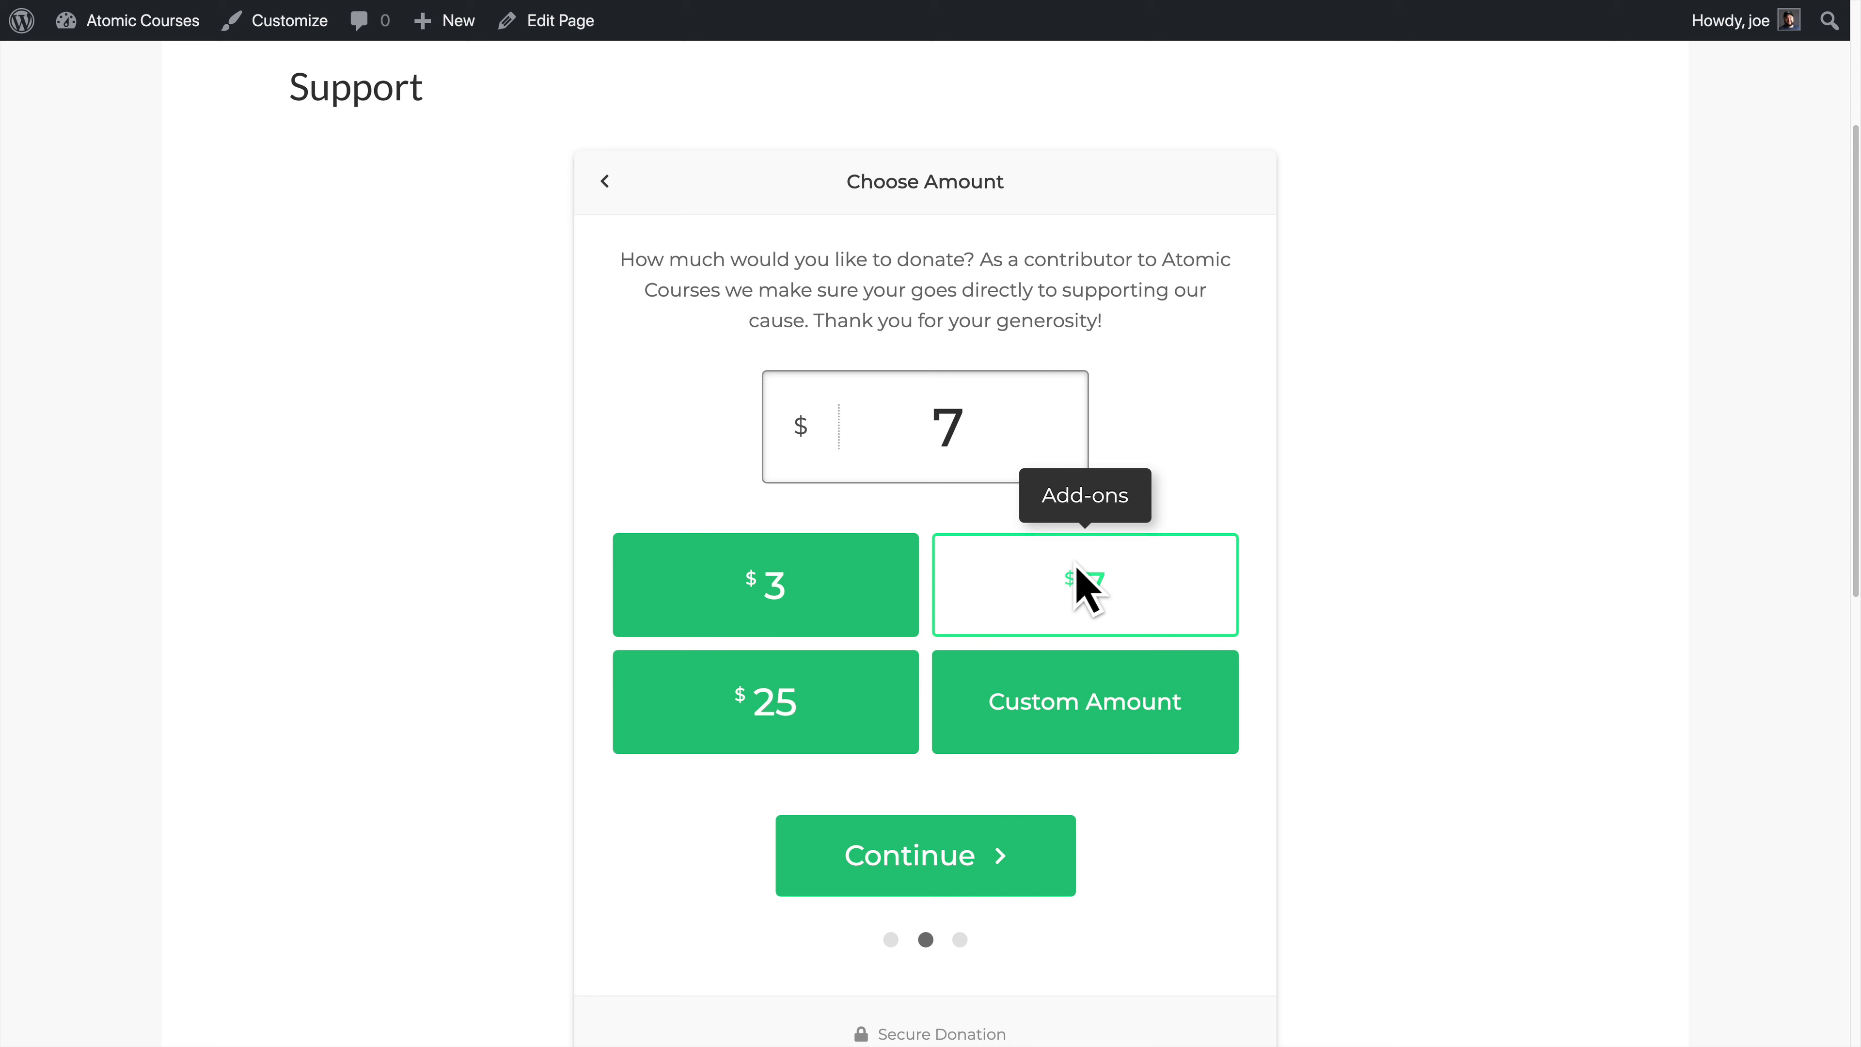
click(963, 880)
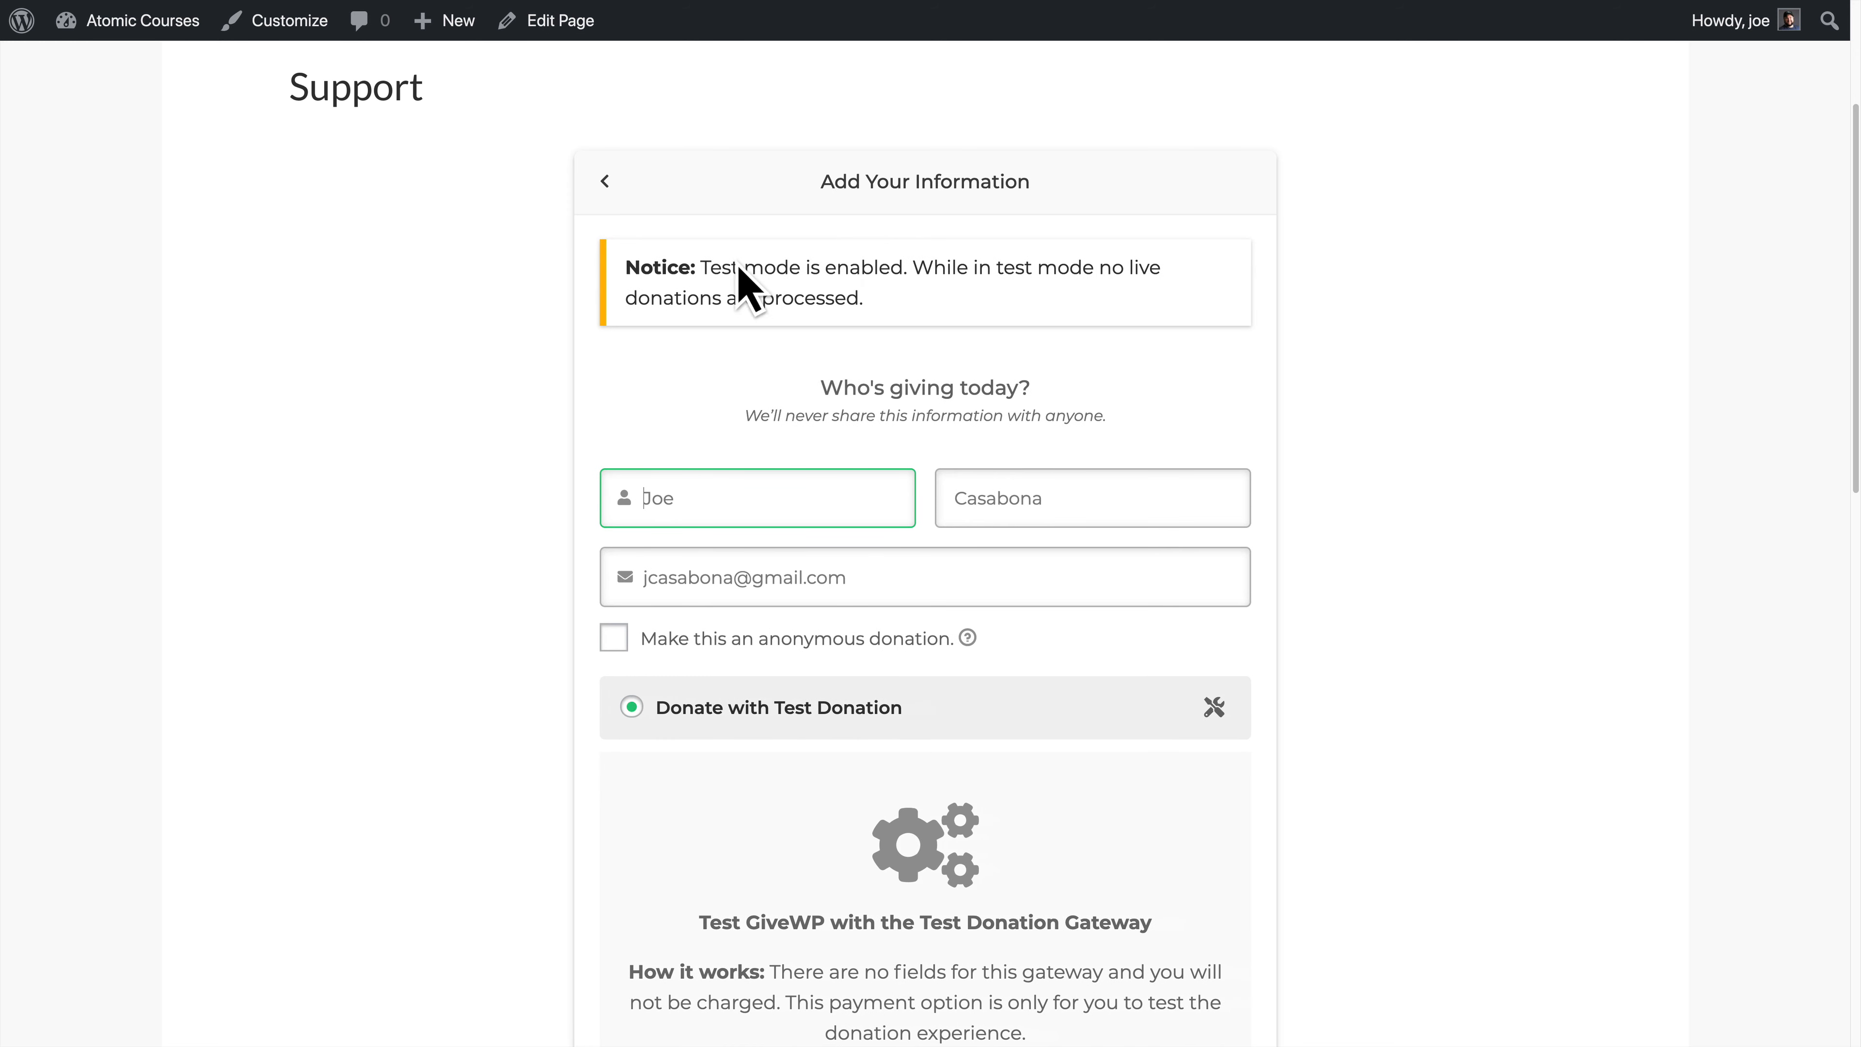
scroll(802, 428, down, 1)
scroll(841, 514, down, 3)
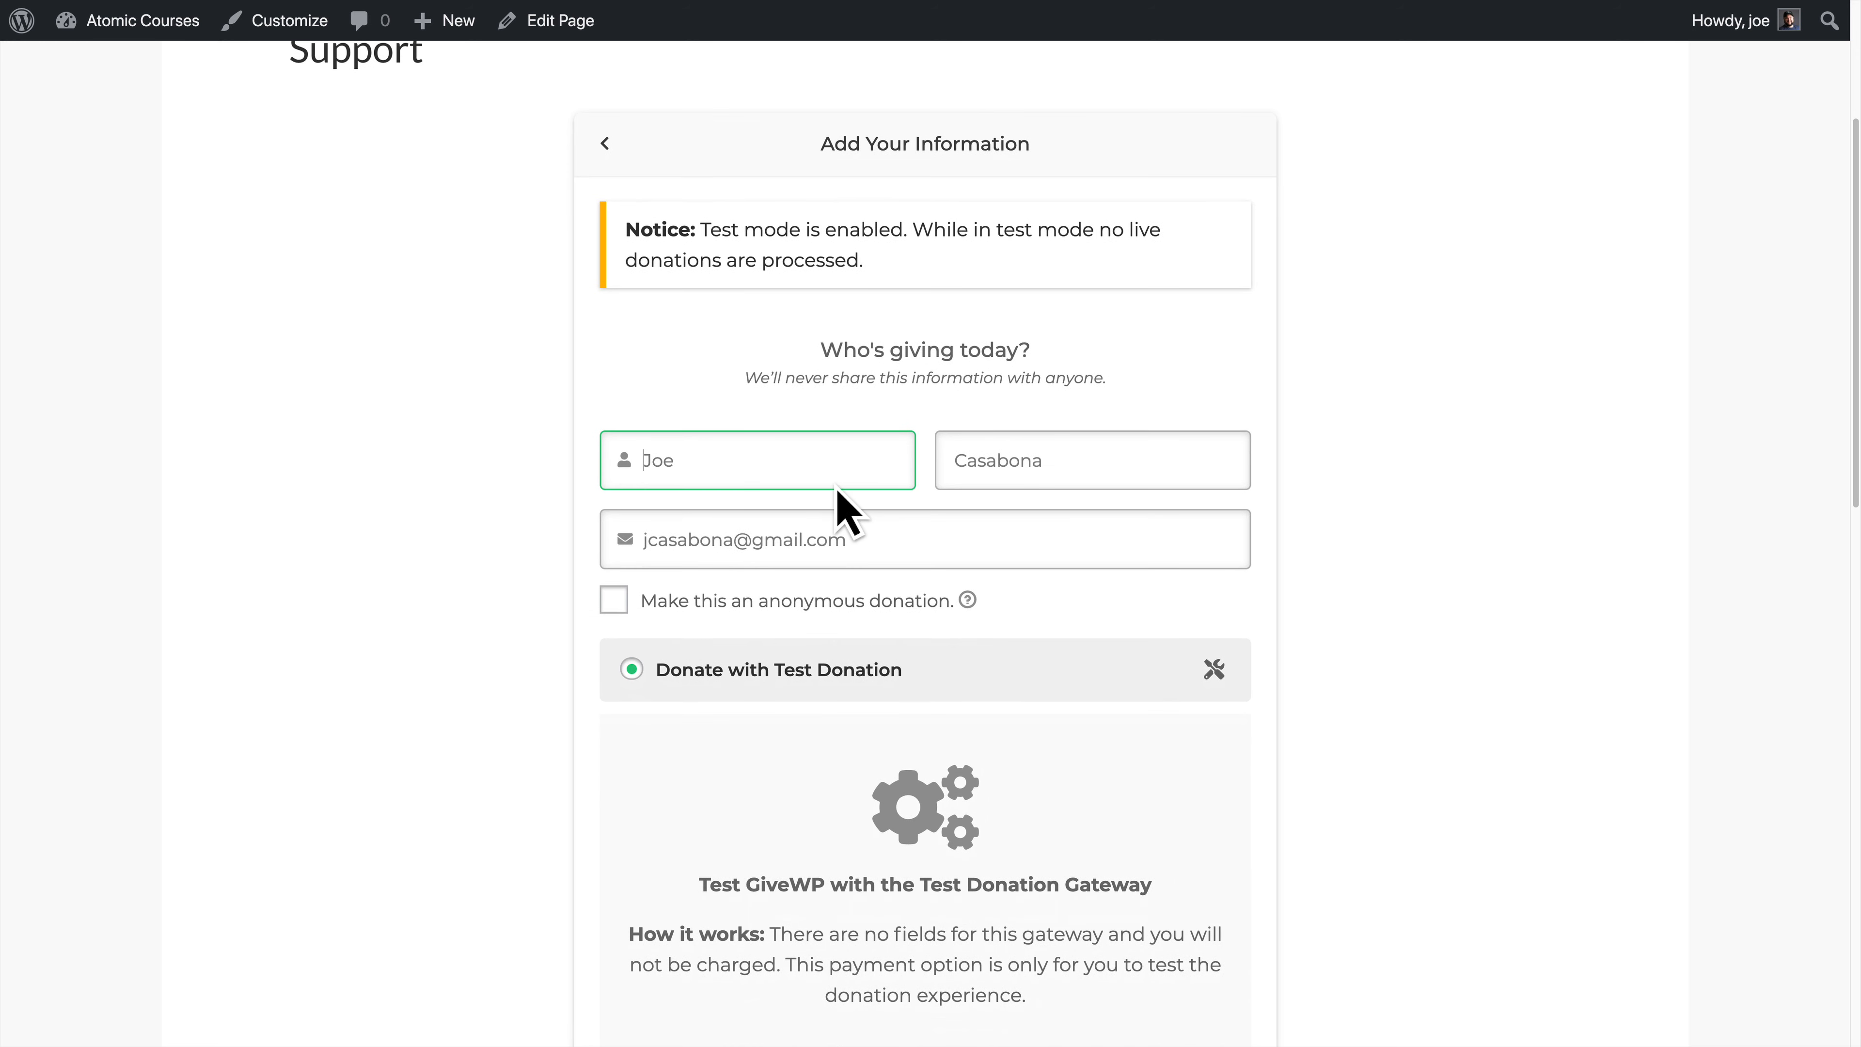
Step: Submit the $7 donation using the Test Donation payment method and the prefilled donor details
scroll(850, 517, down, 5)
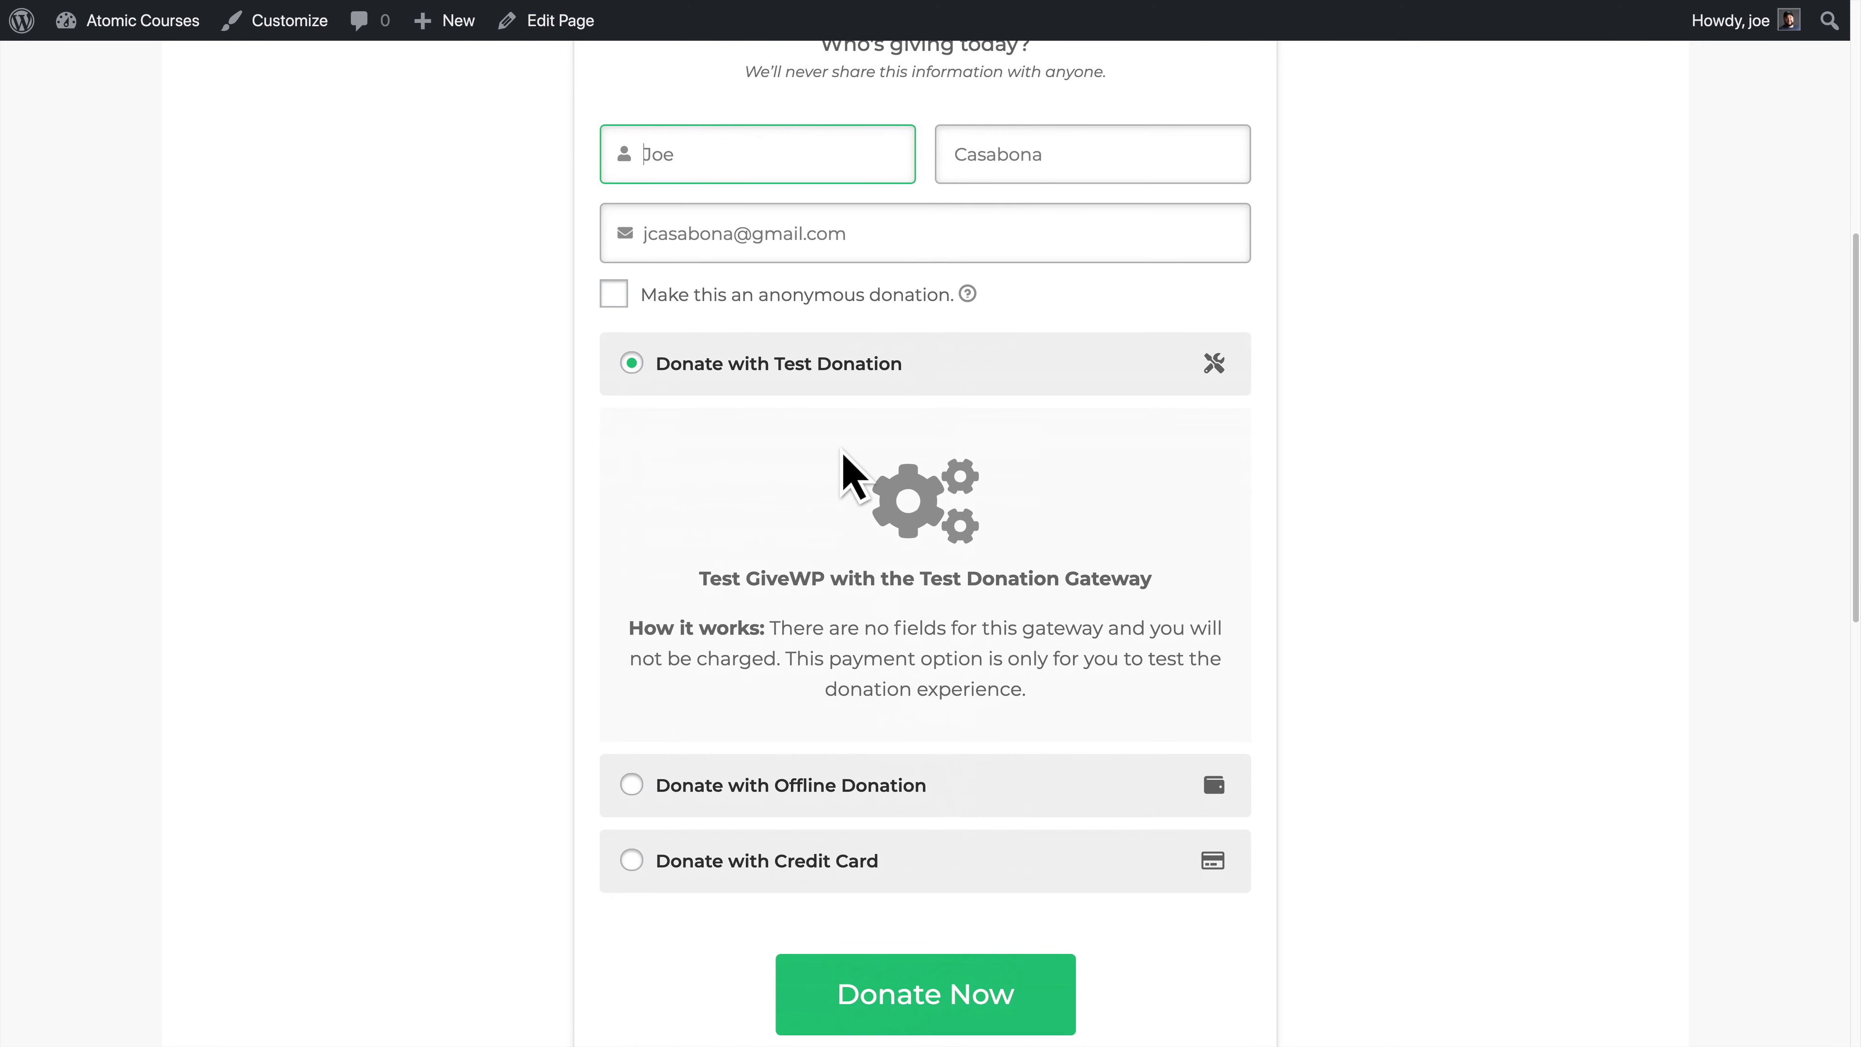
scroll(847, 469, down, 4)
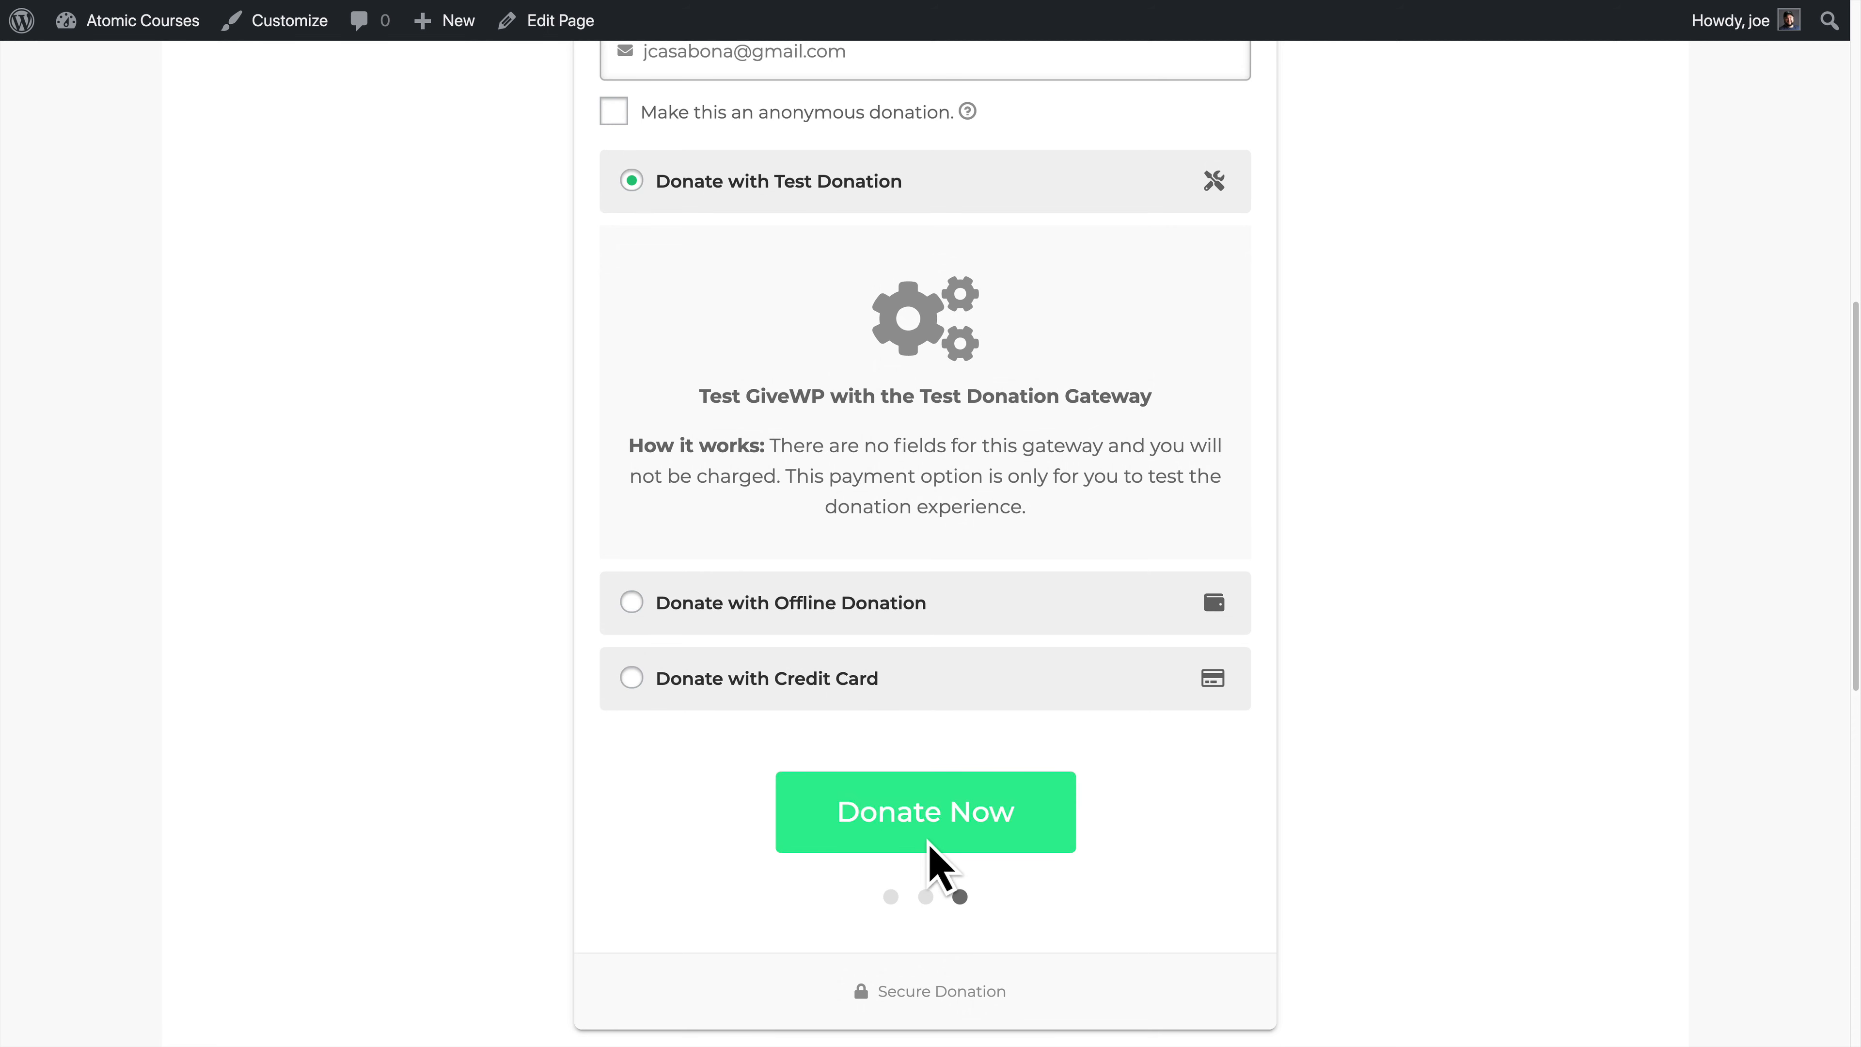
click(969, 818)
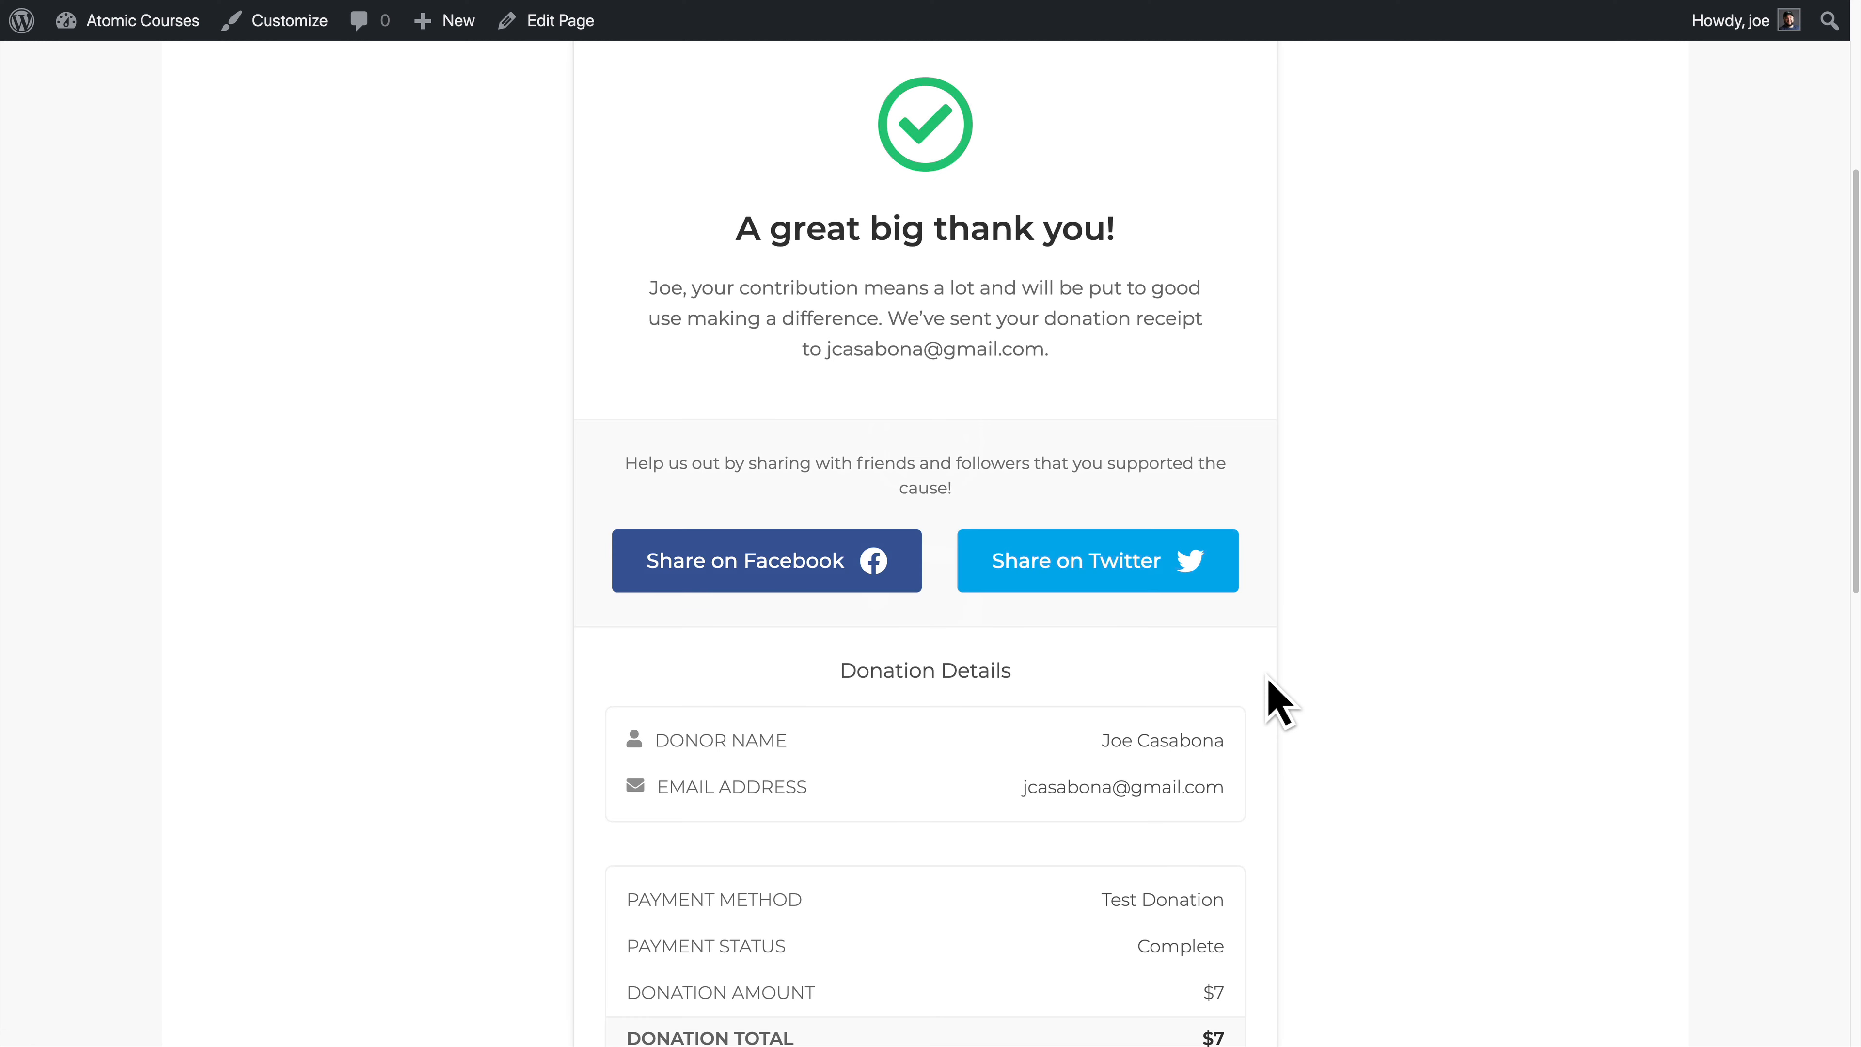
Step: Examine the donation confirmation's thank-you message, social sharing options and donation details
scroll(945, 579, up, 1)
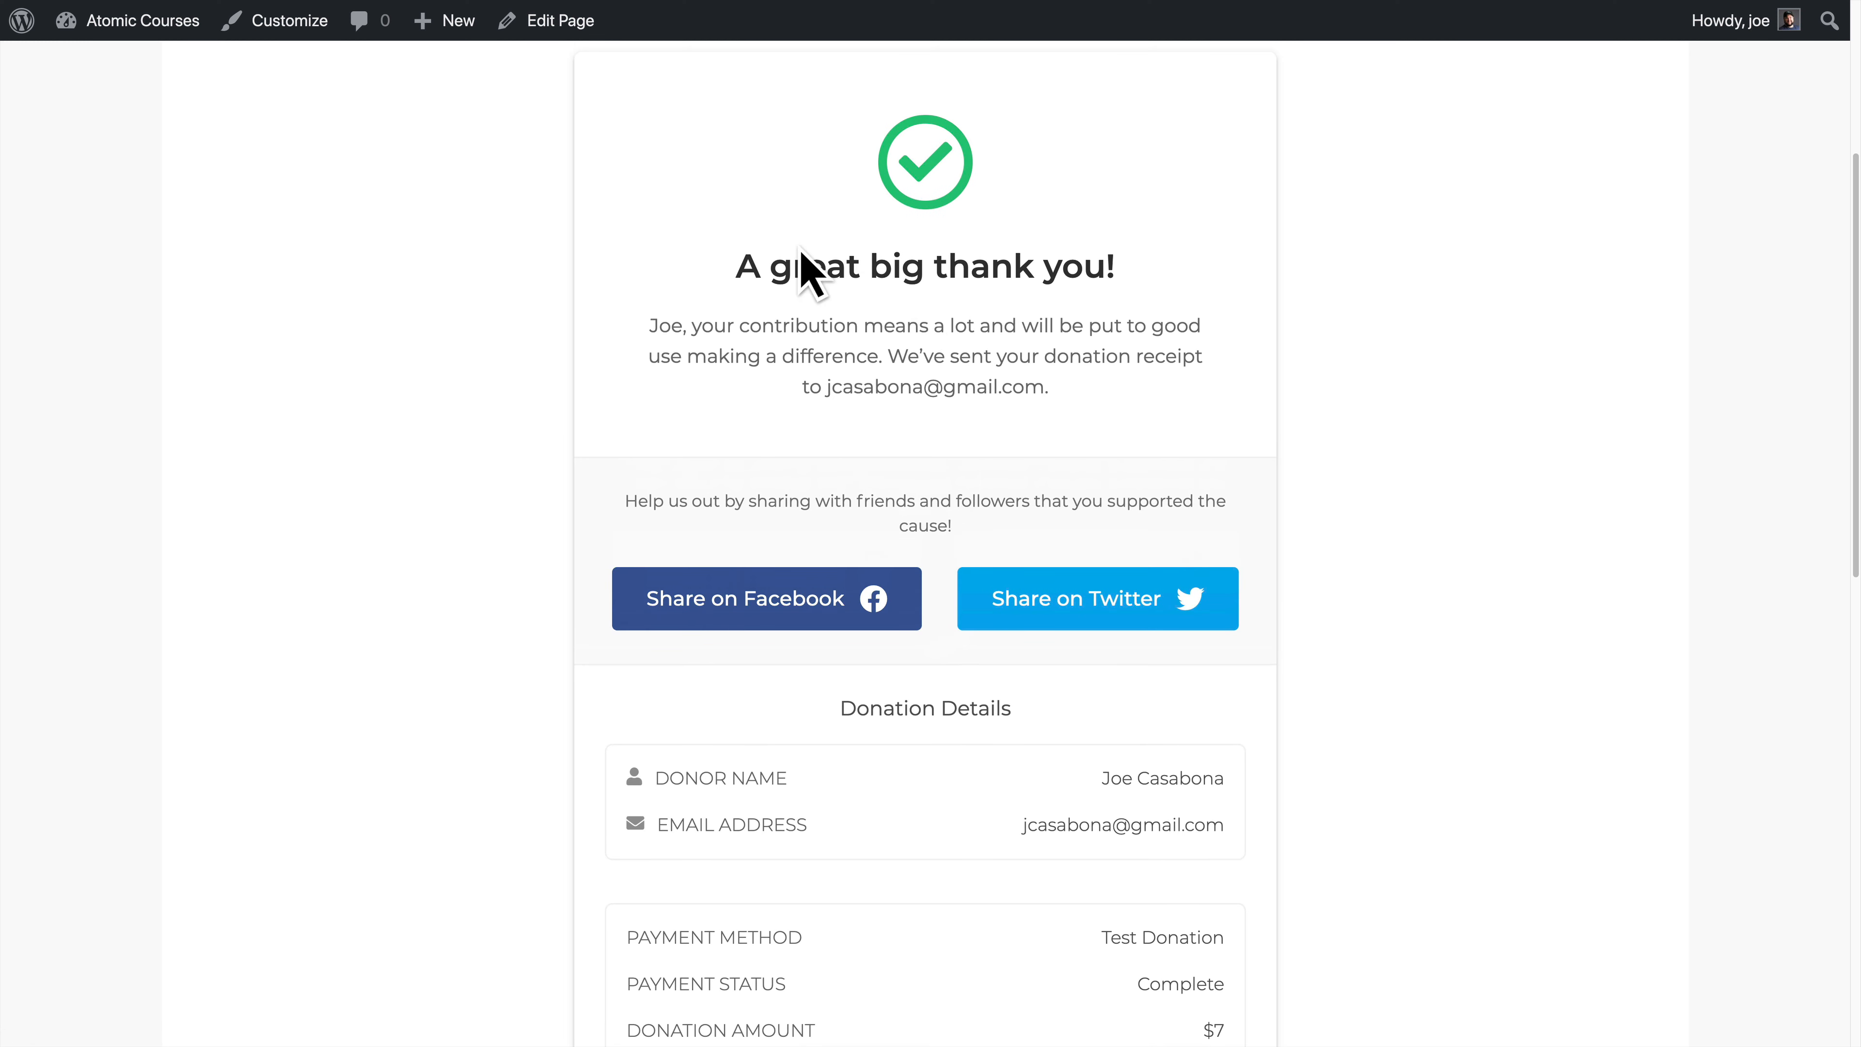
scroll(968, 657, down, 3)
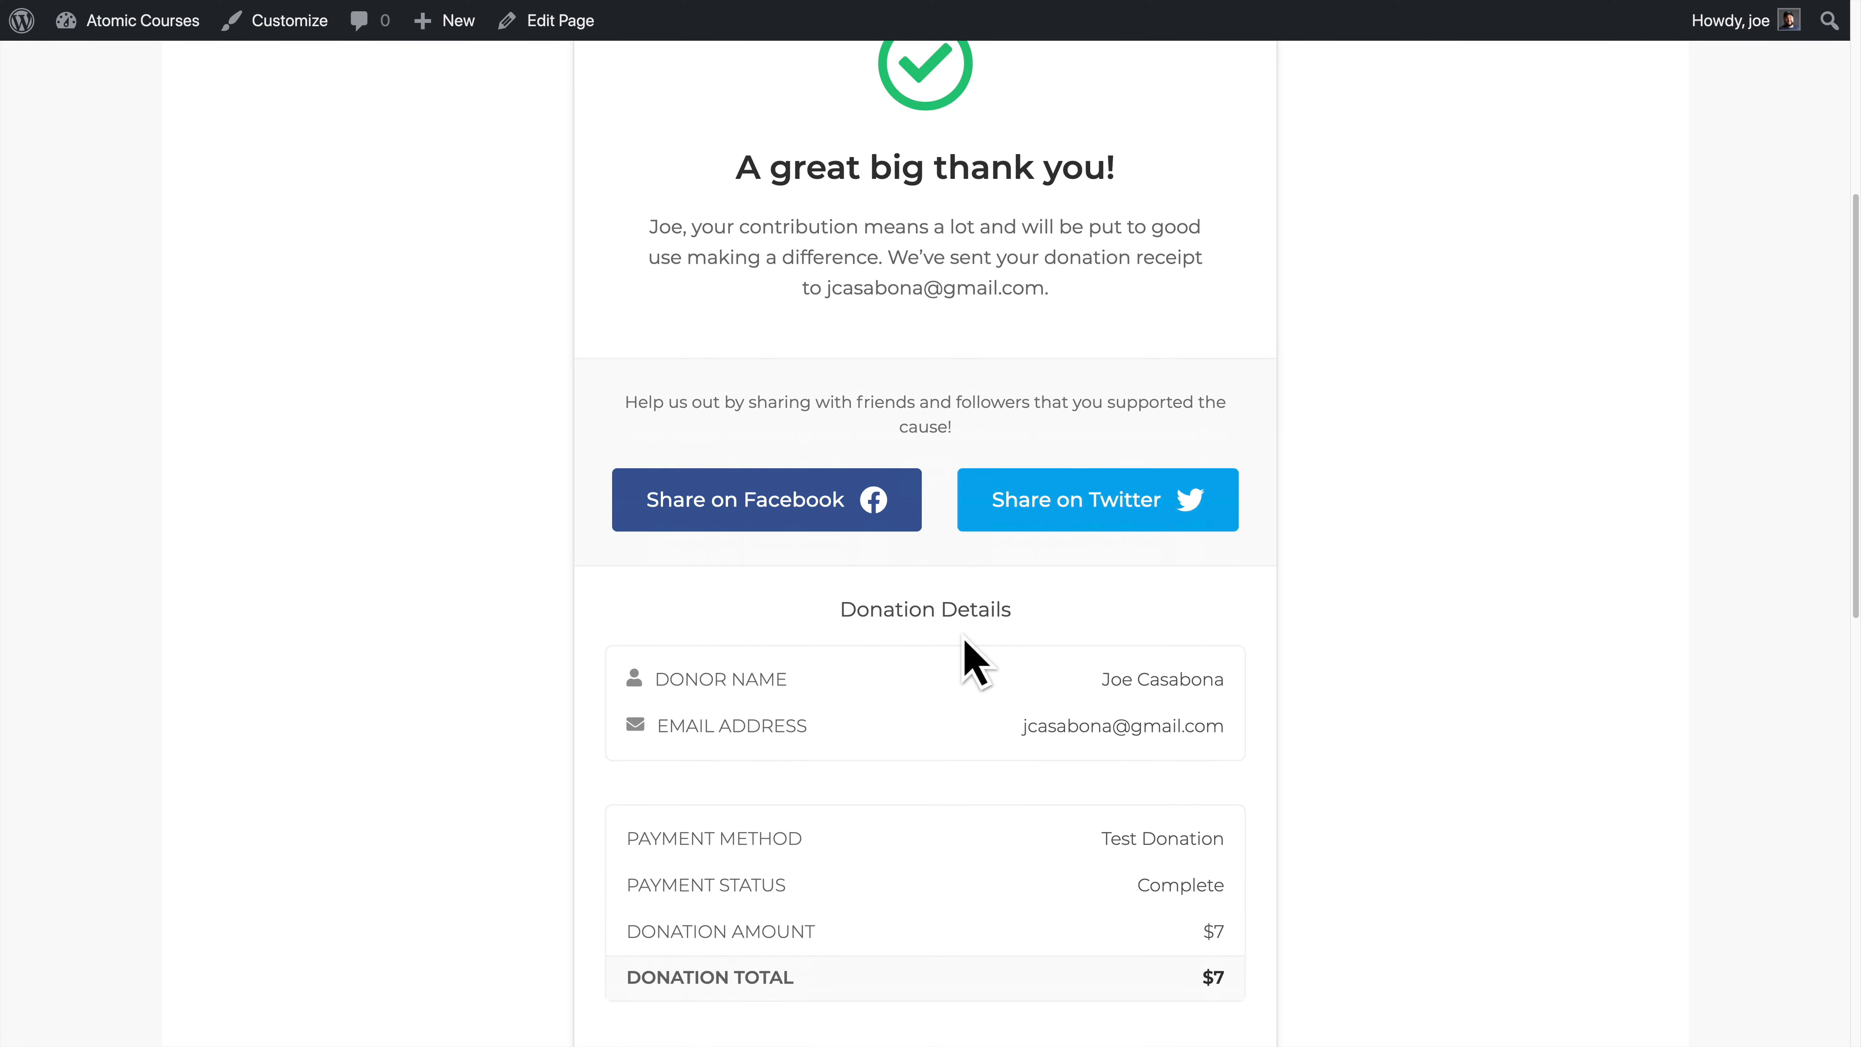
scroll(960, 634, down, 4)
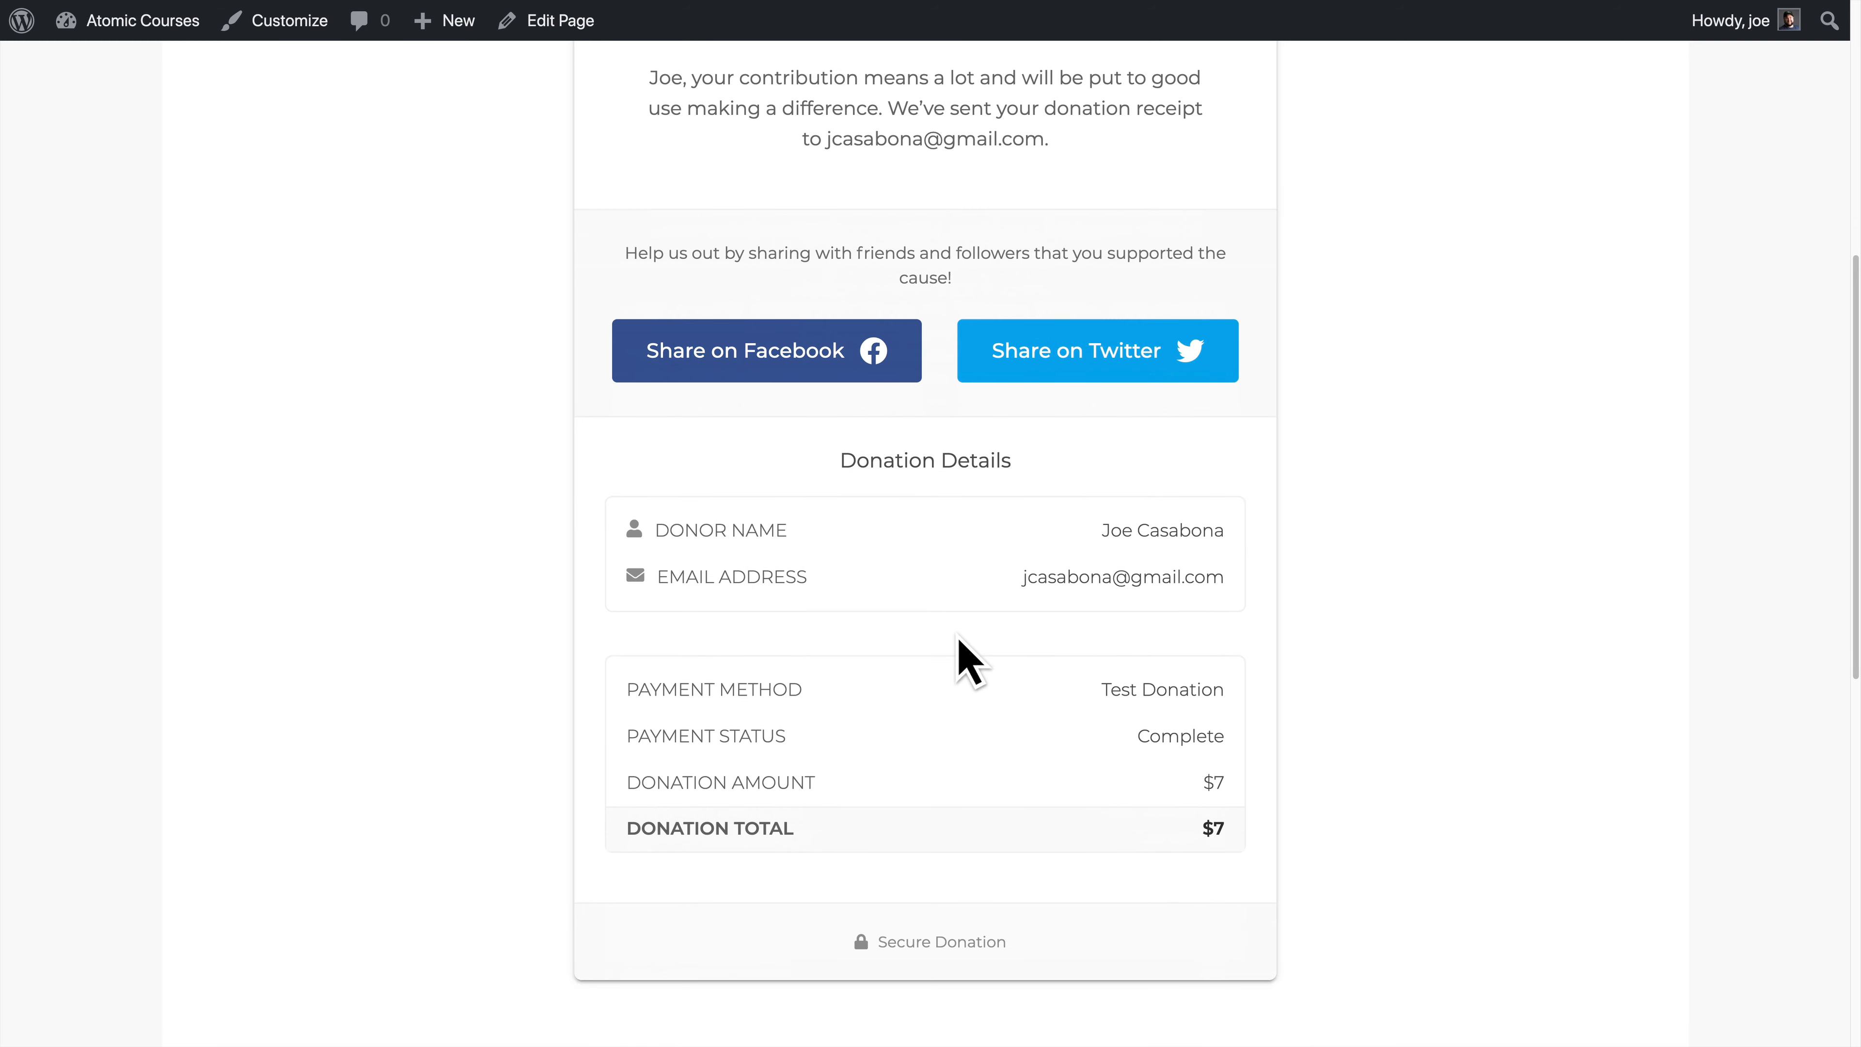
scroll(968, 660, up, 8)
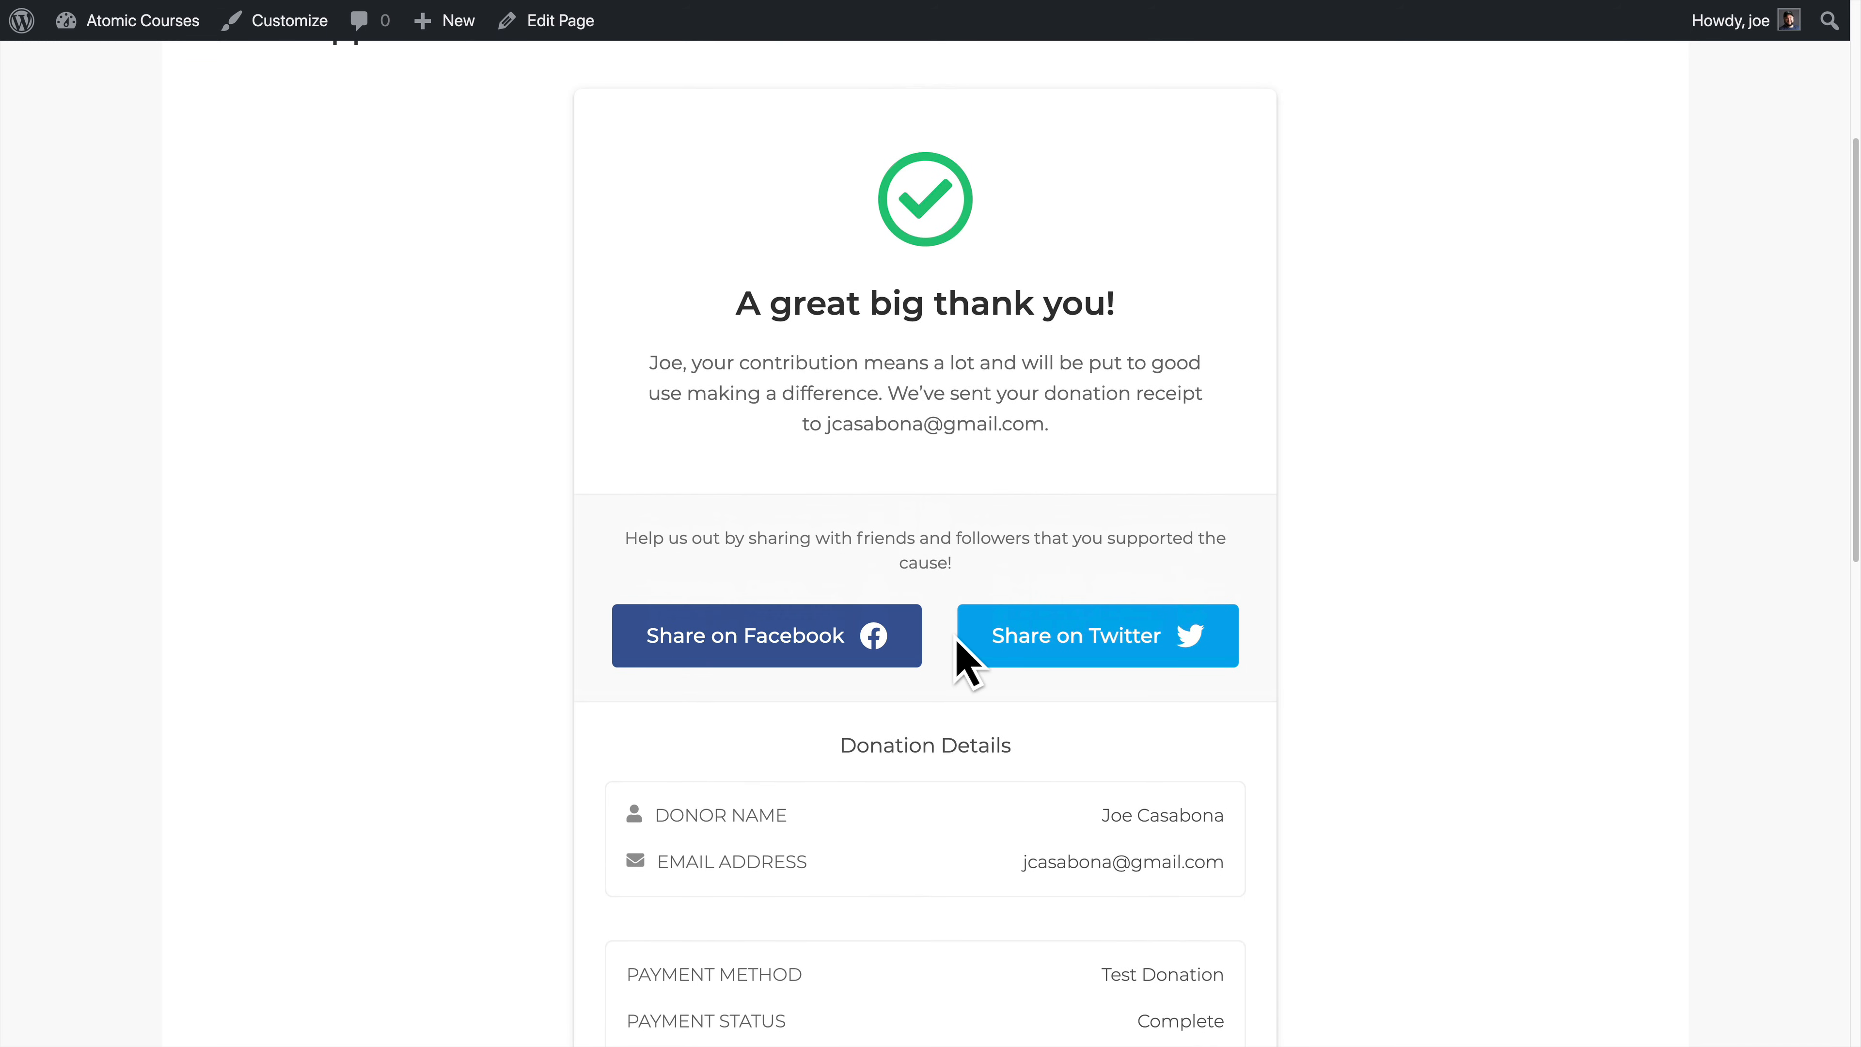
scroll(959, 696, up, 8)
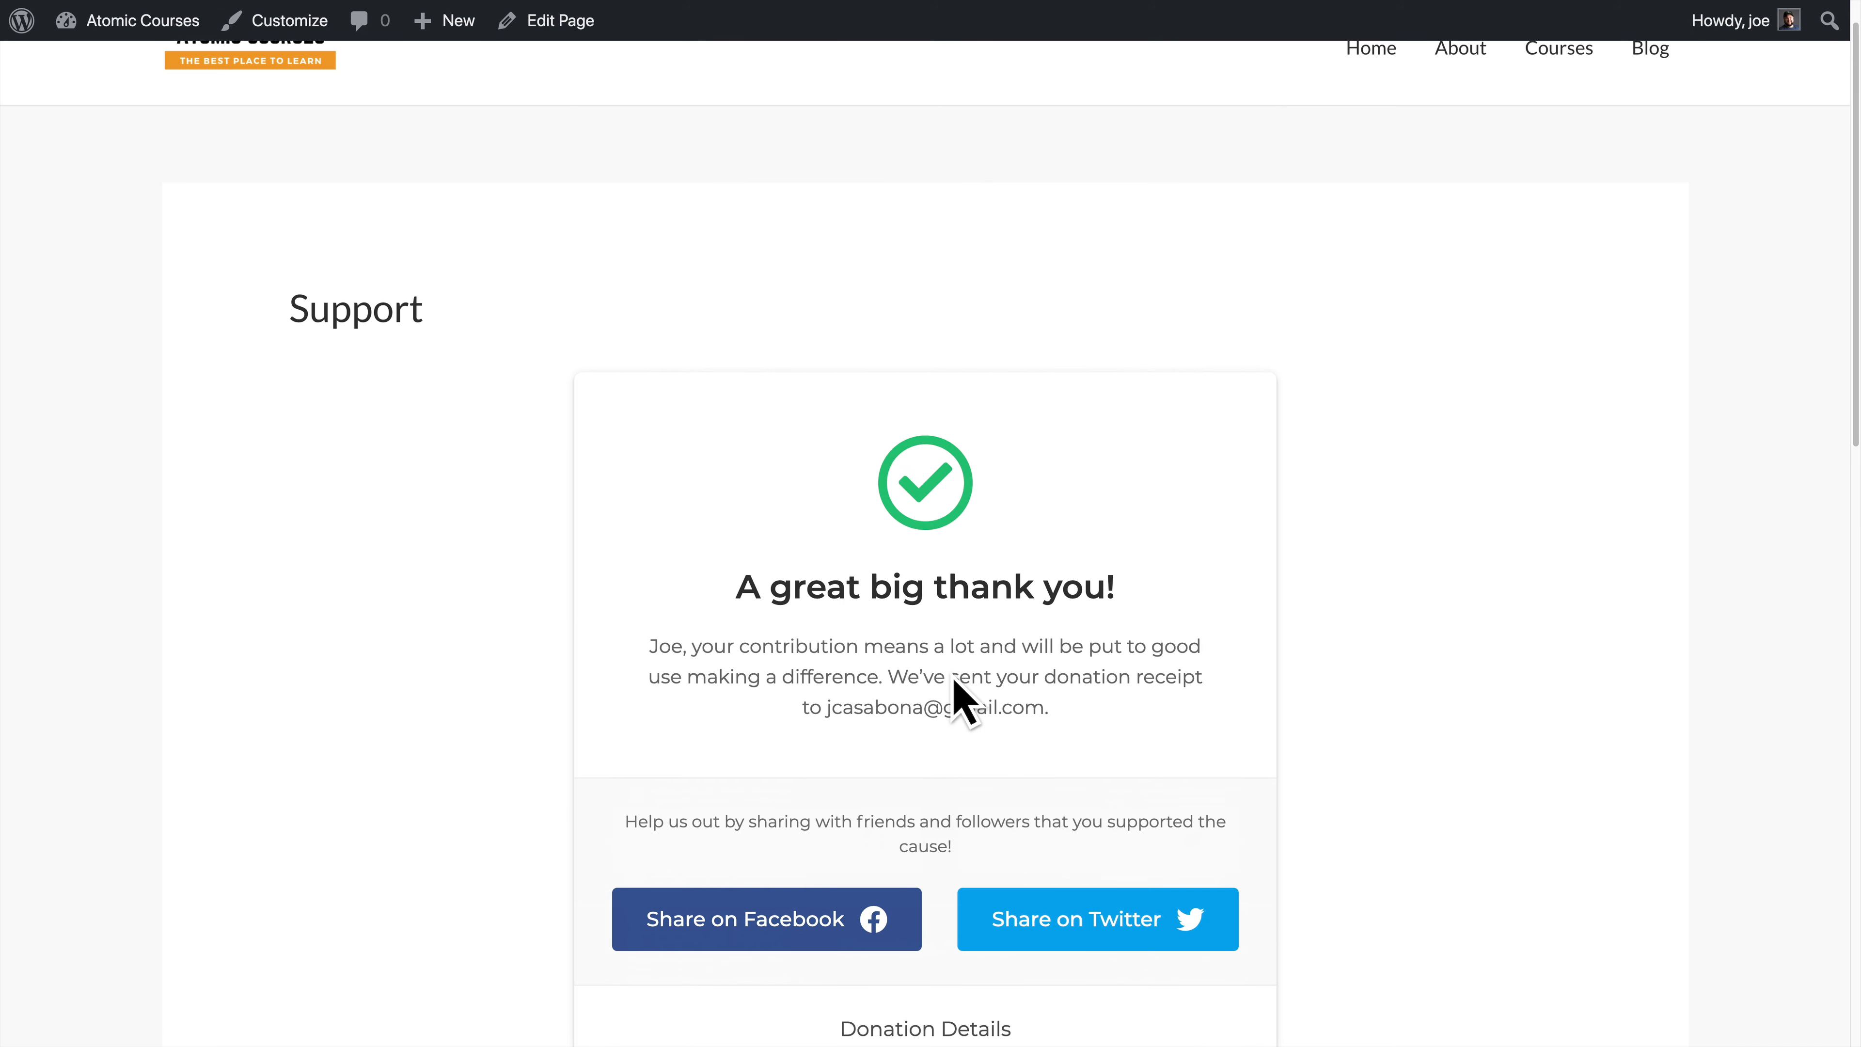
scroll(956, 690, down, 7)
scroll(956, 693, up, 8)
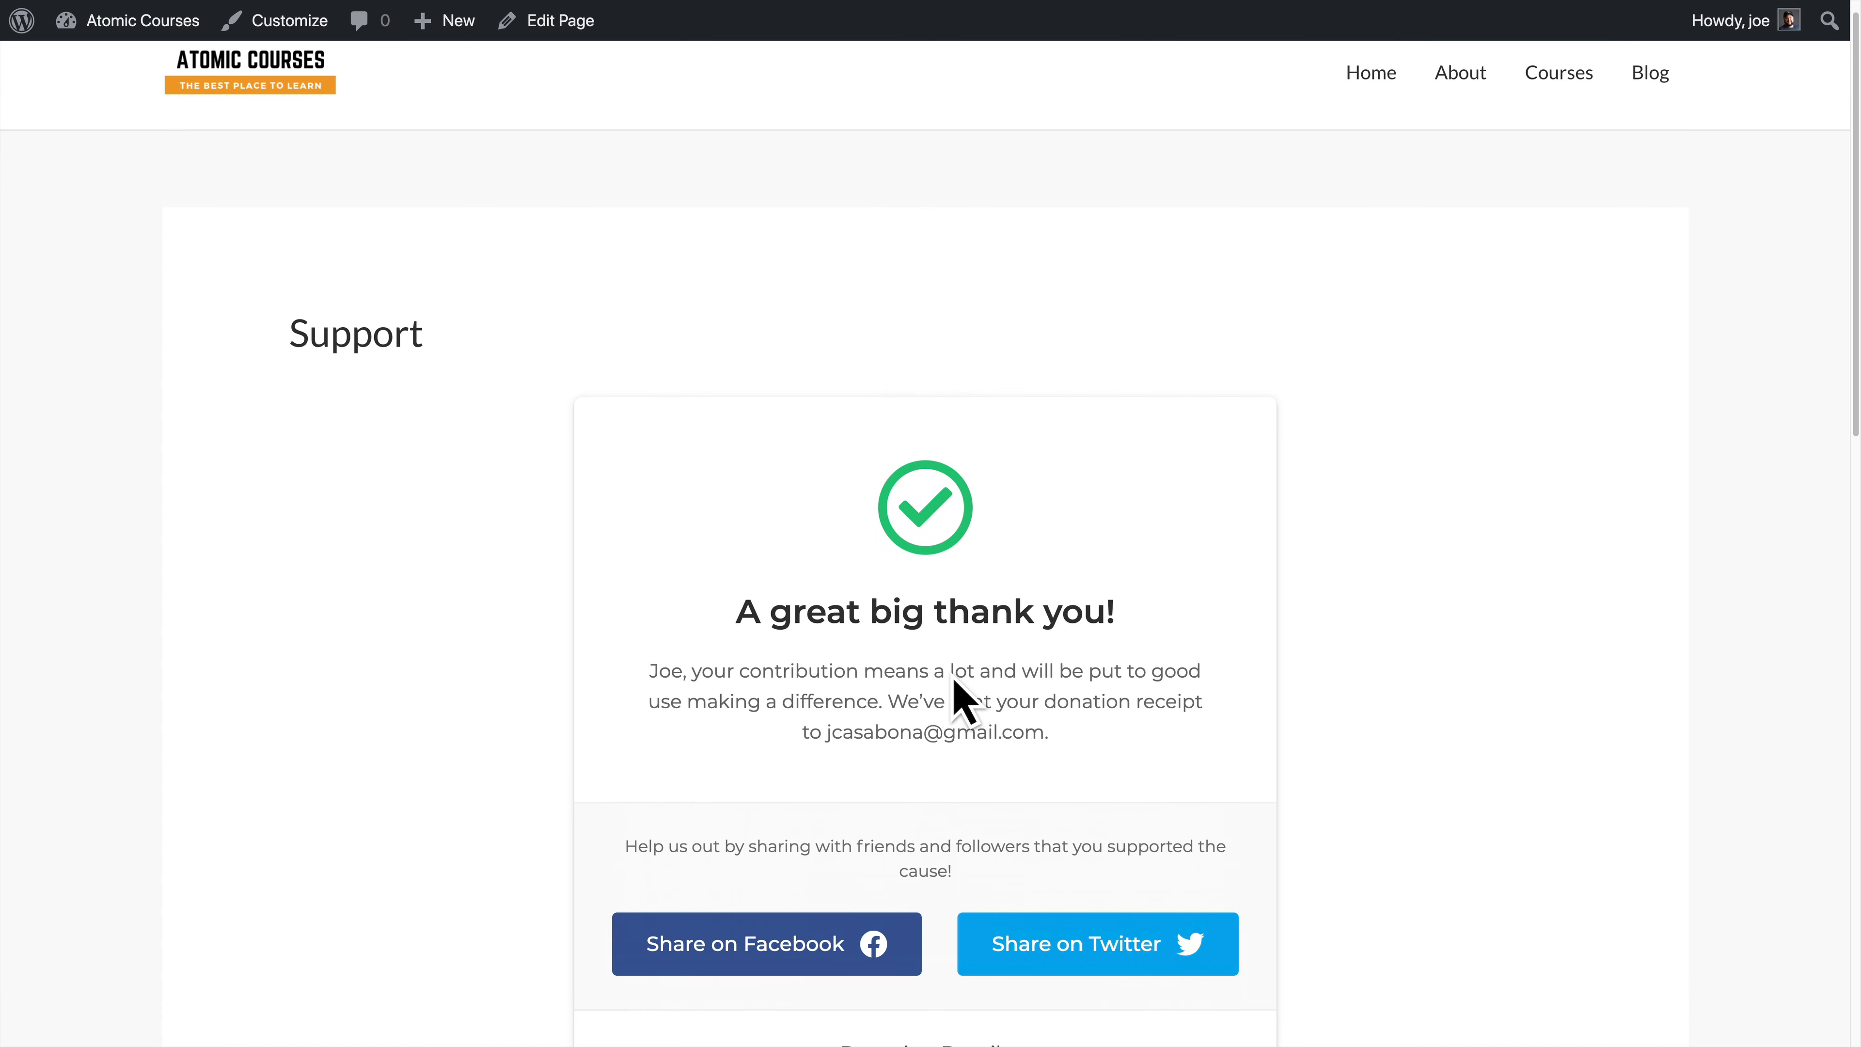
Step: Open the Support page for editing and insert a 33 / 33 / 33 Columns block above the donation form
click(558, 40)
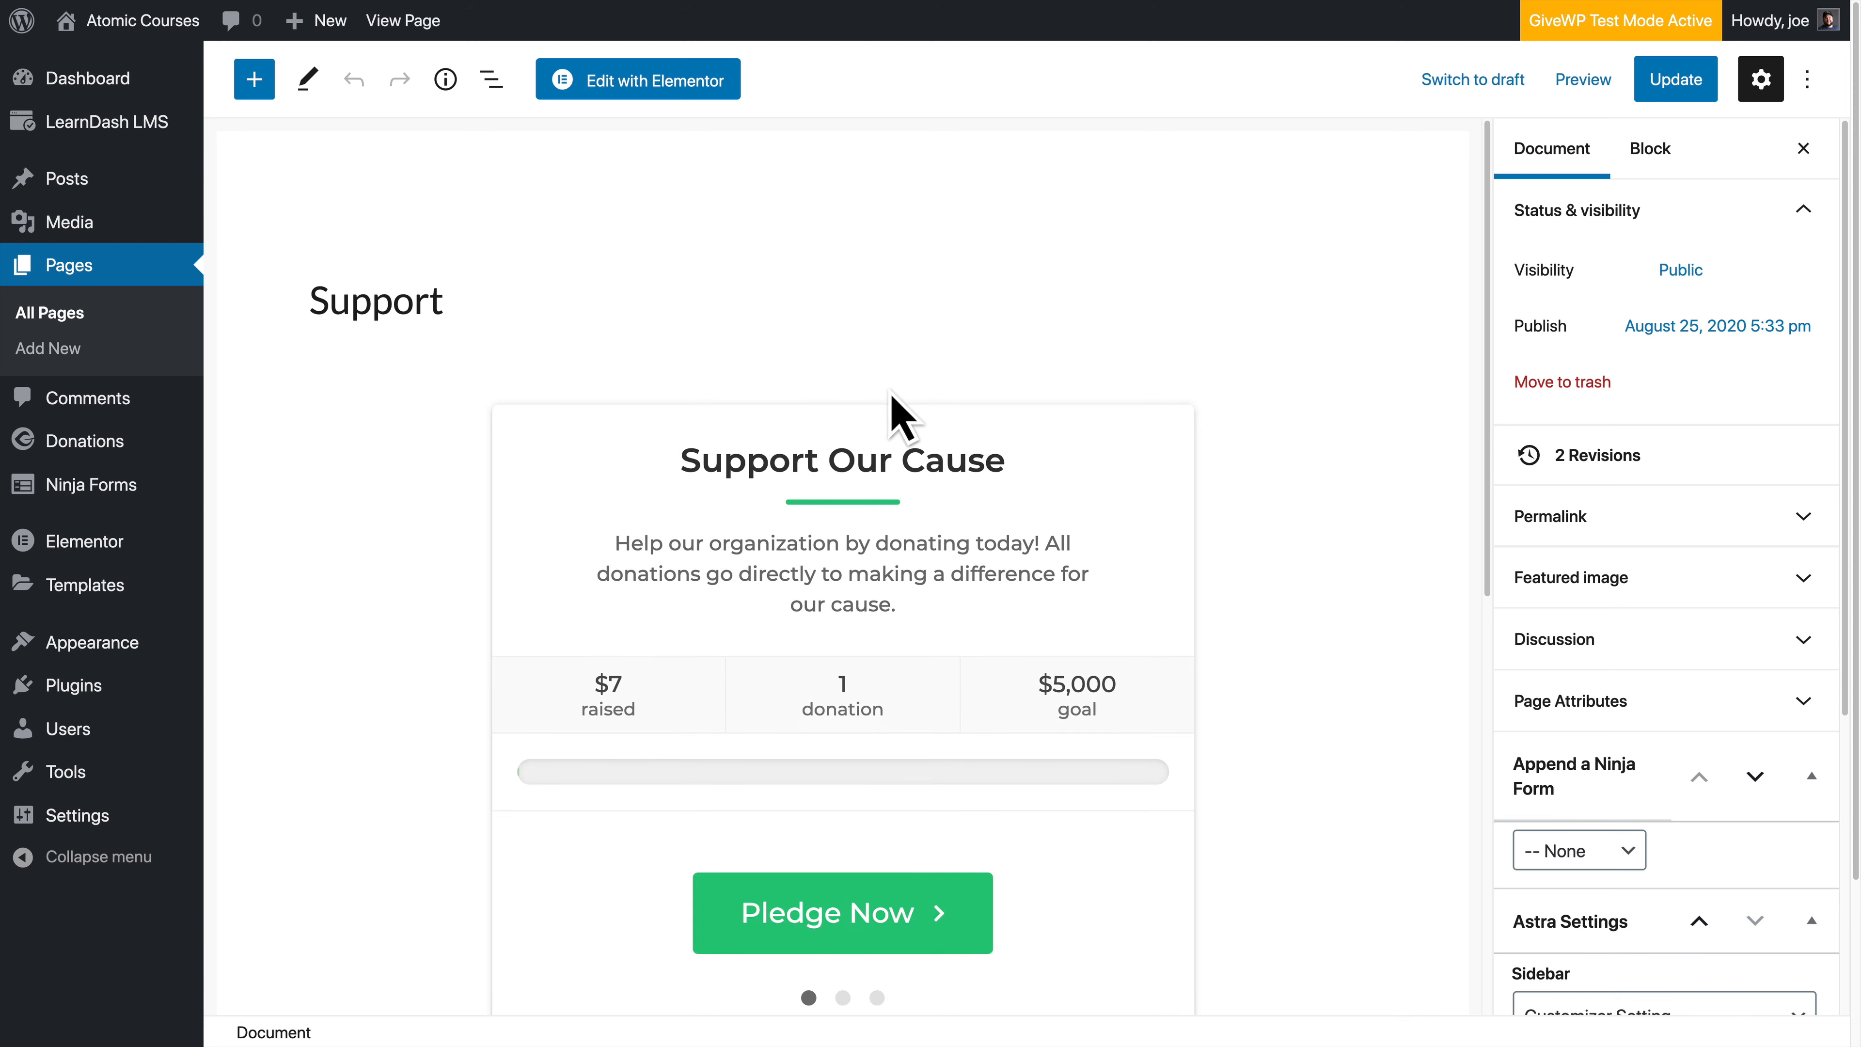
click(447, 311)
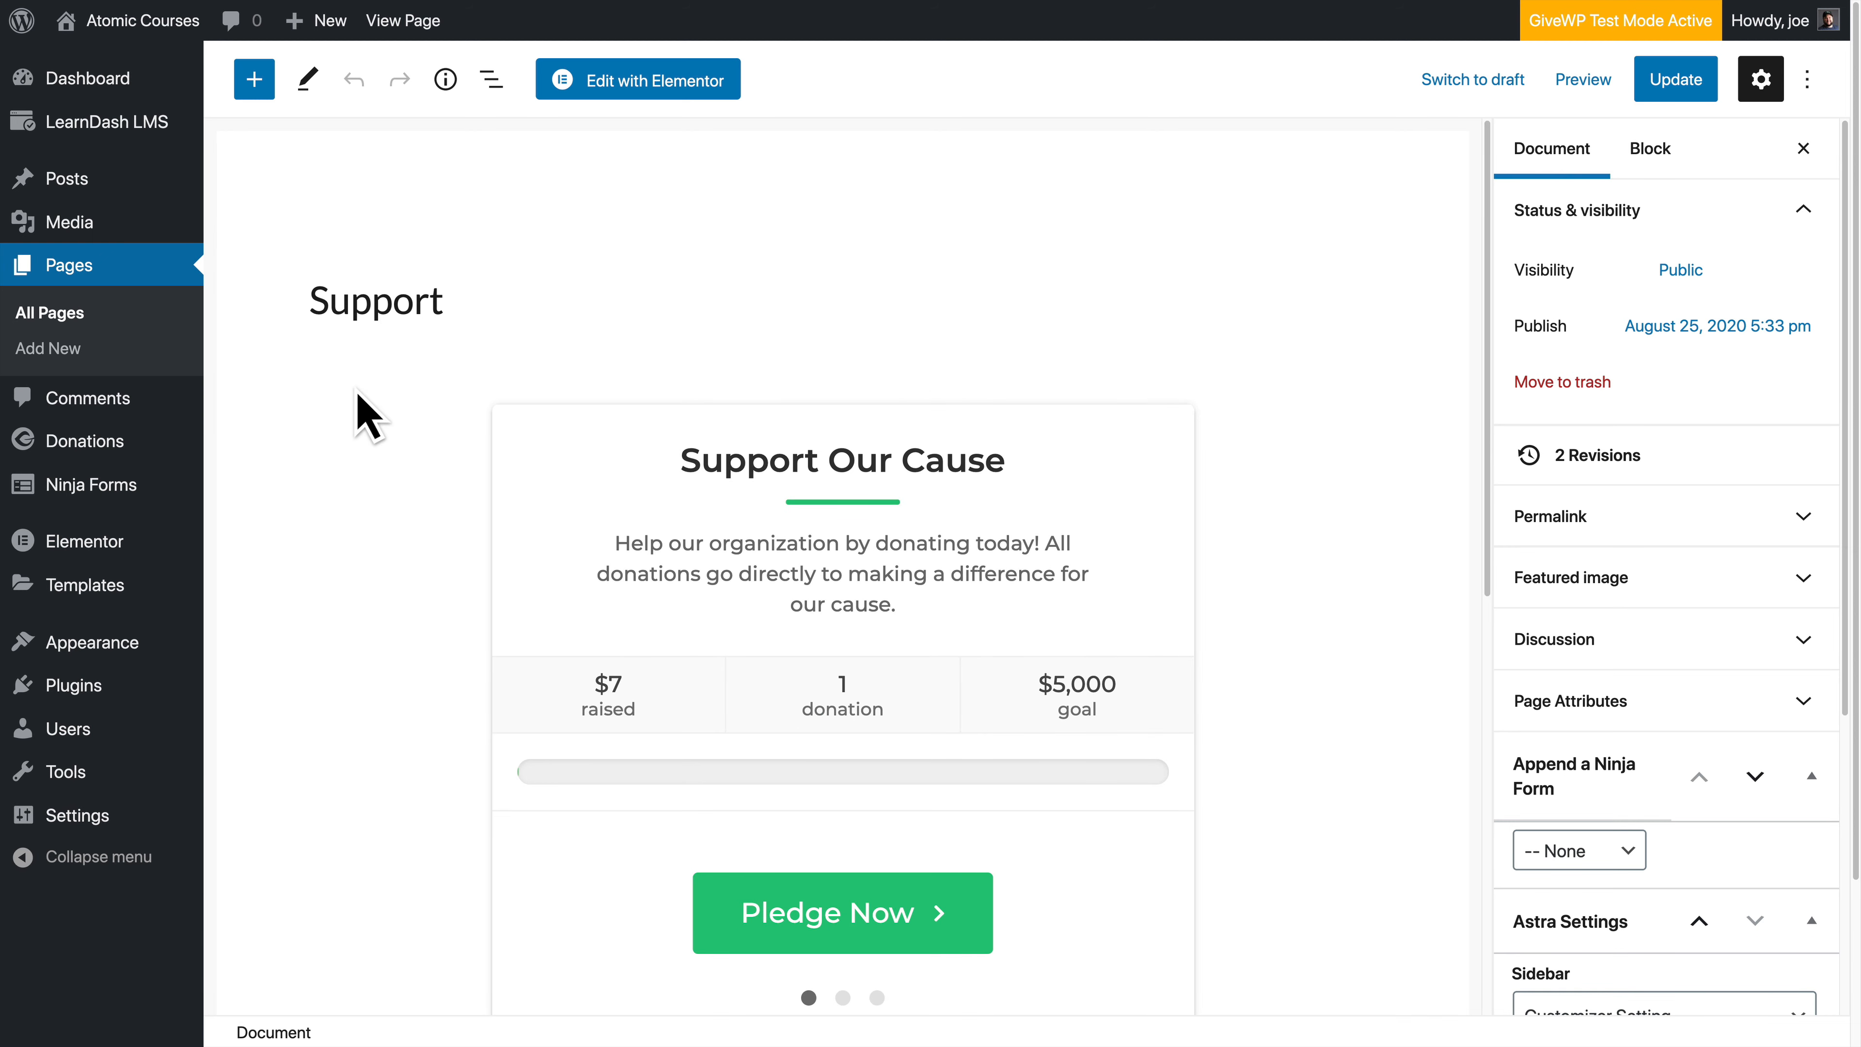
key(Return)
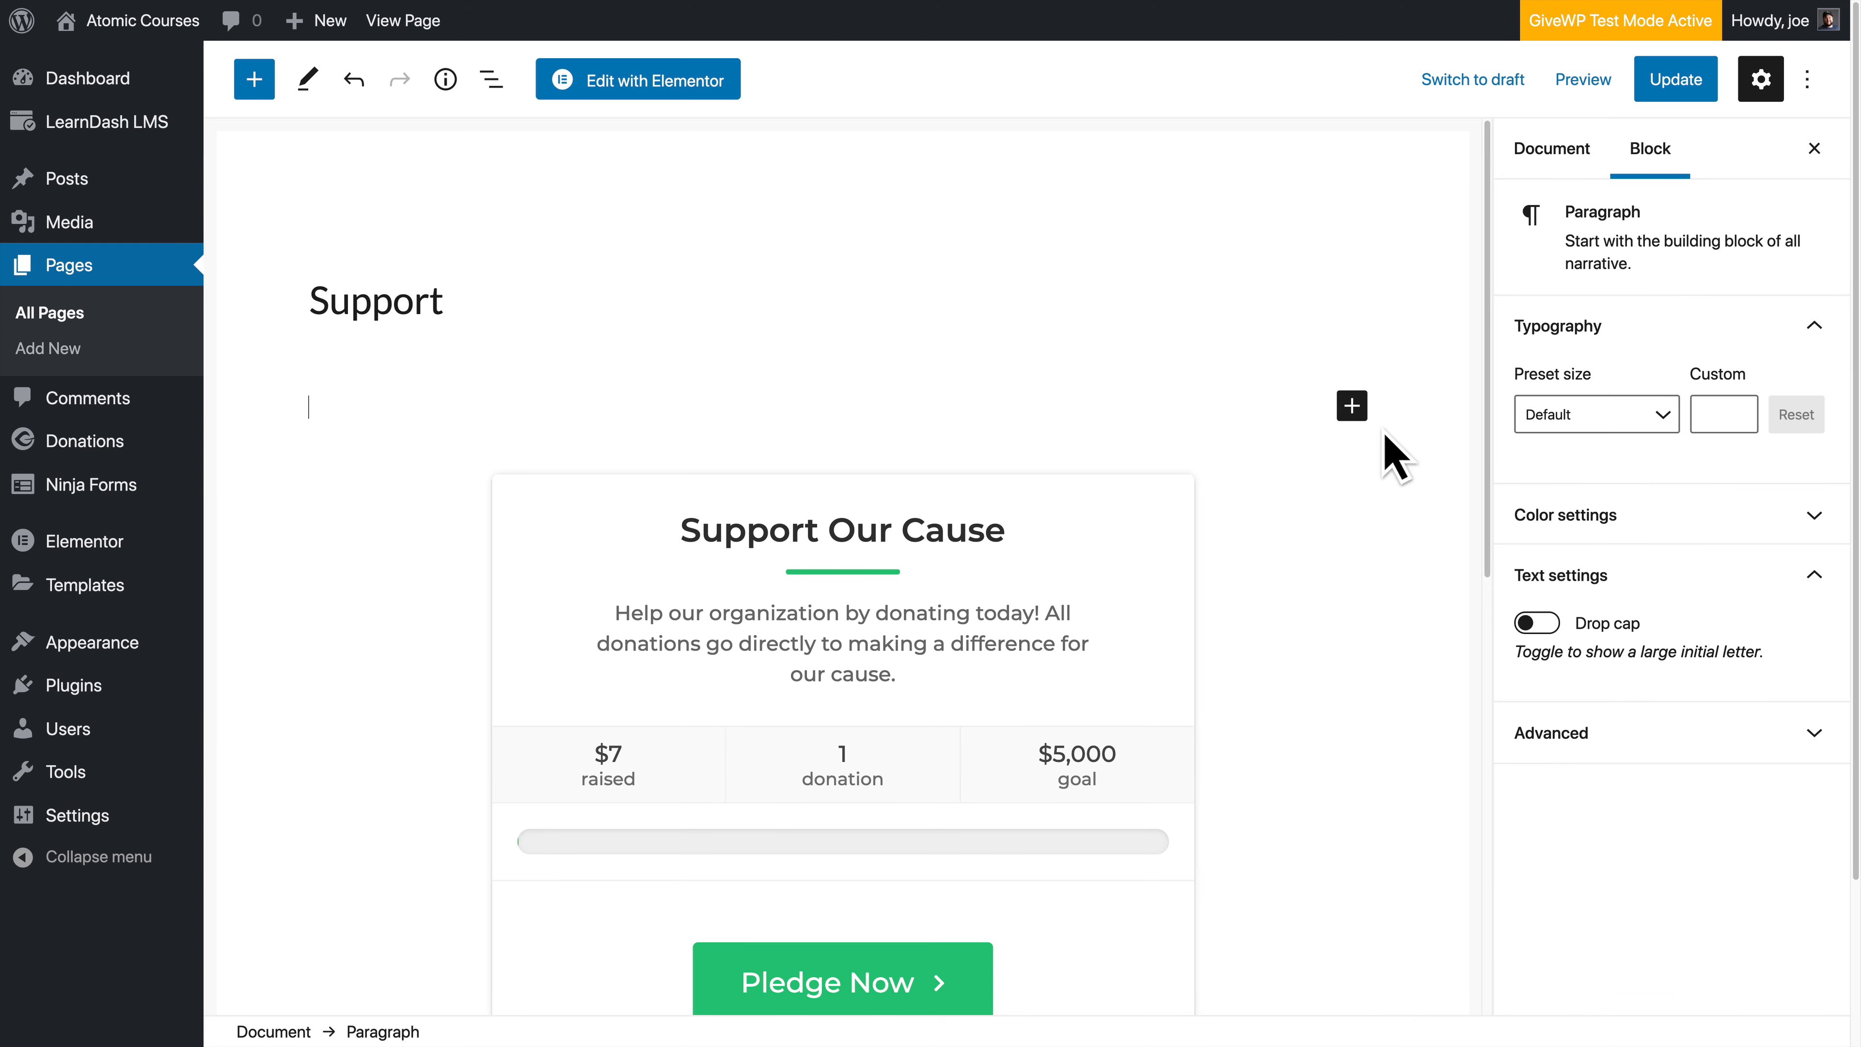
click(1352, 407)
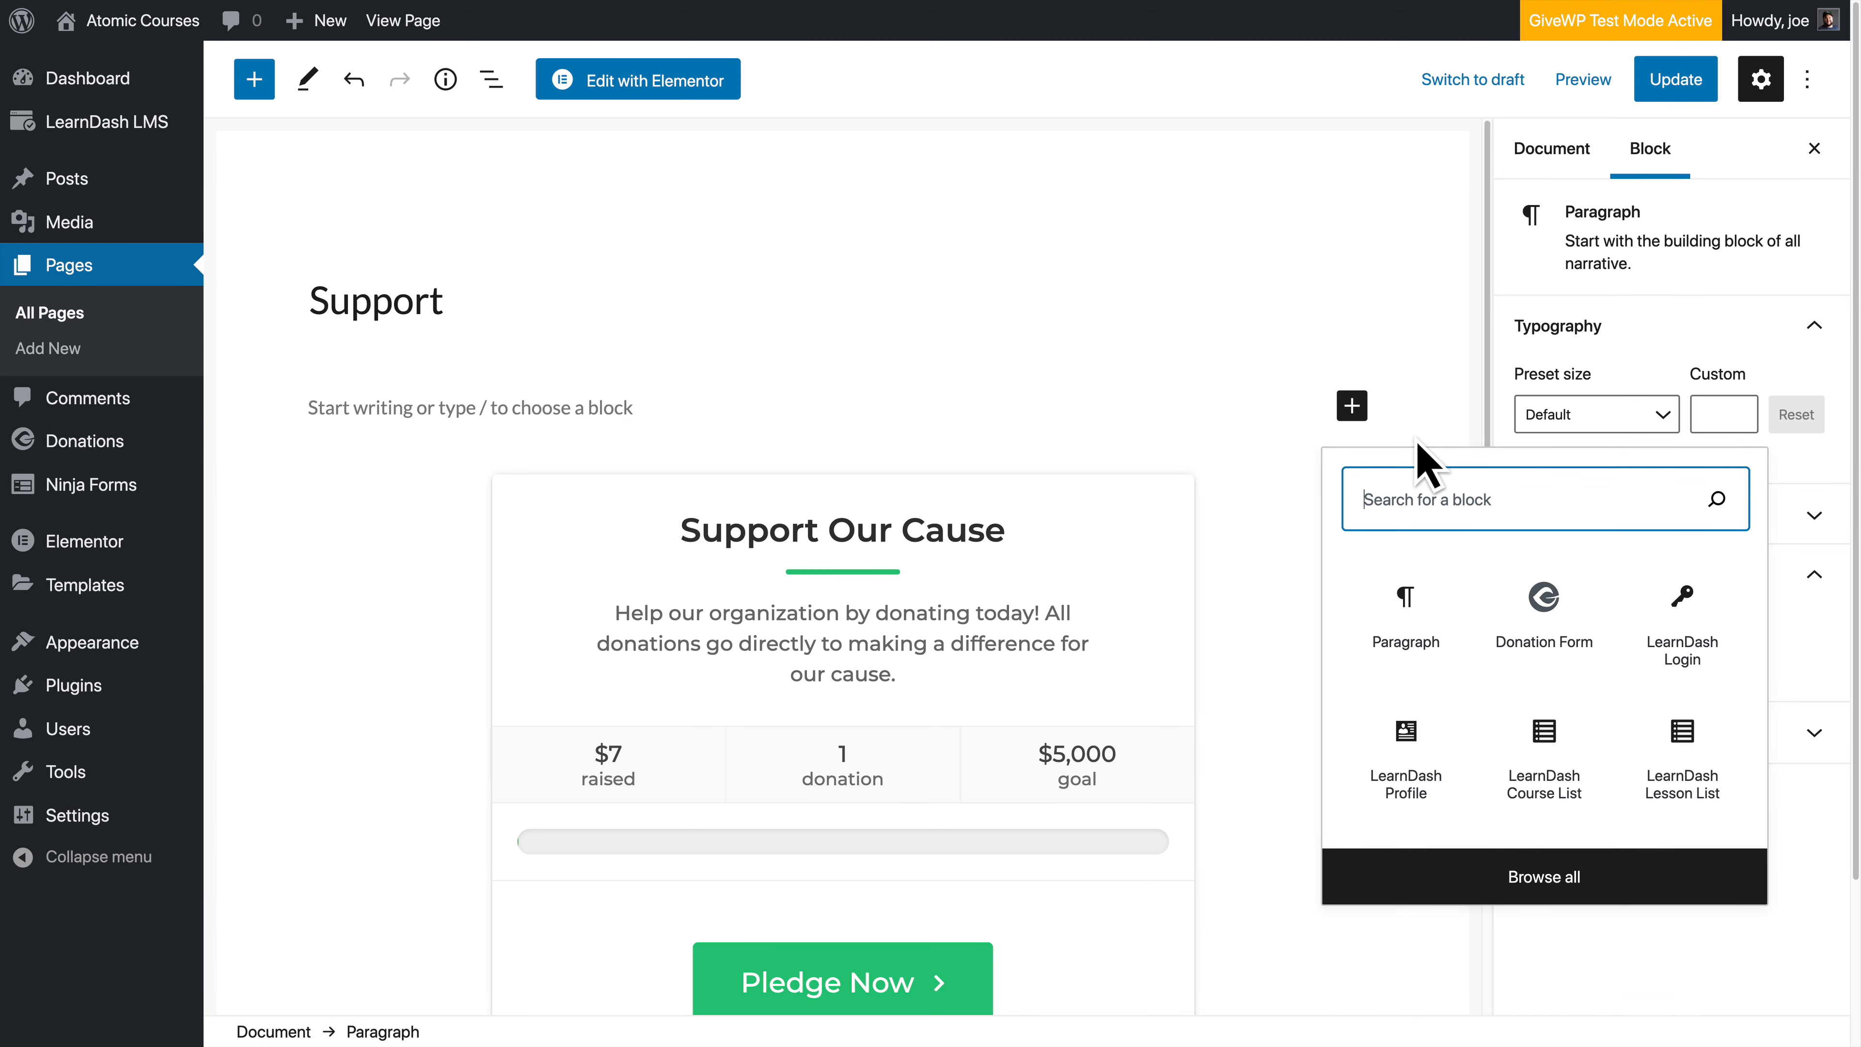
text(col)
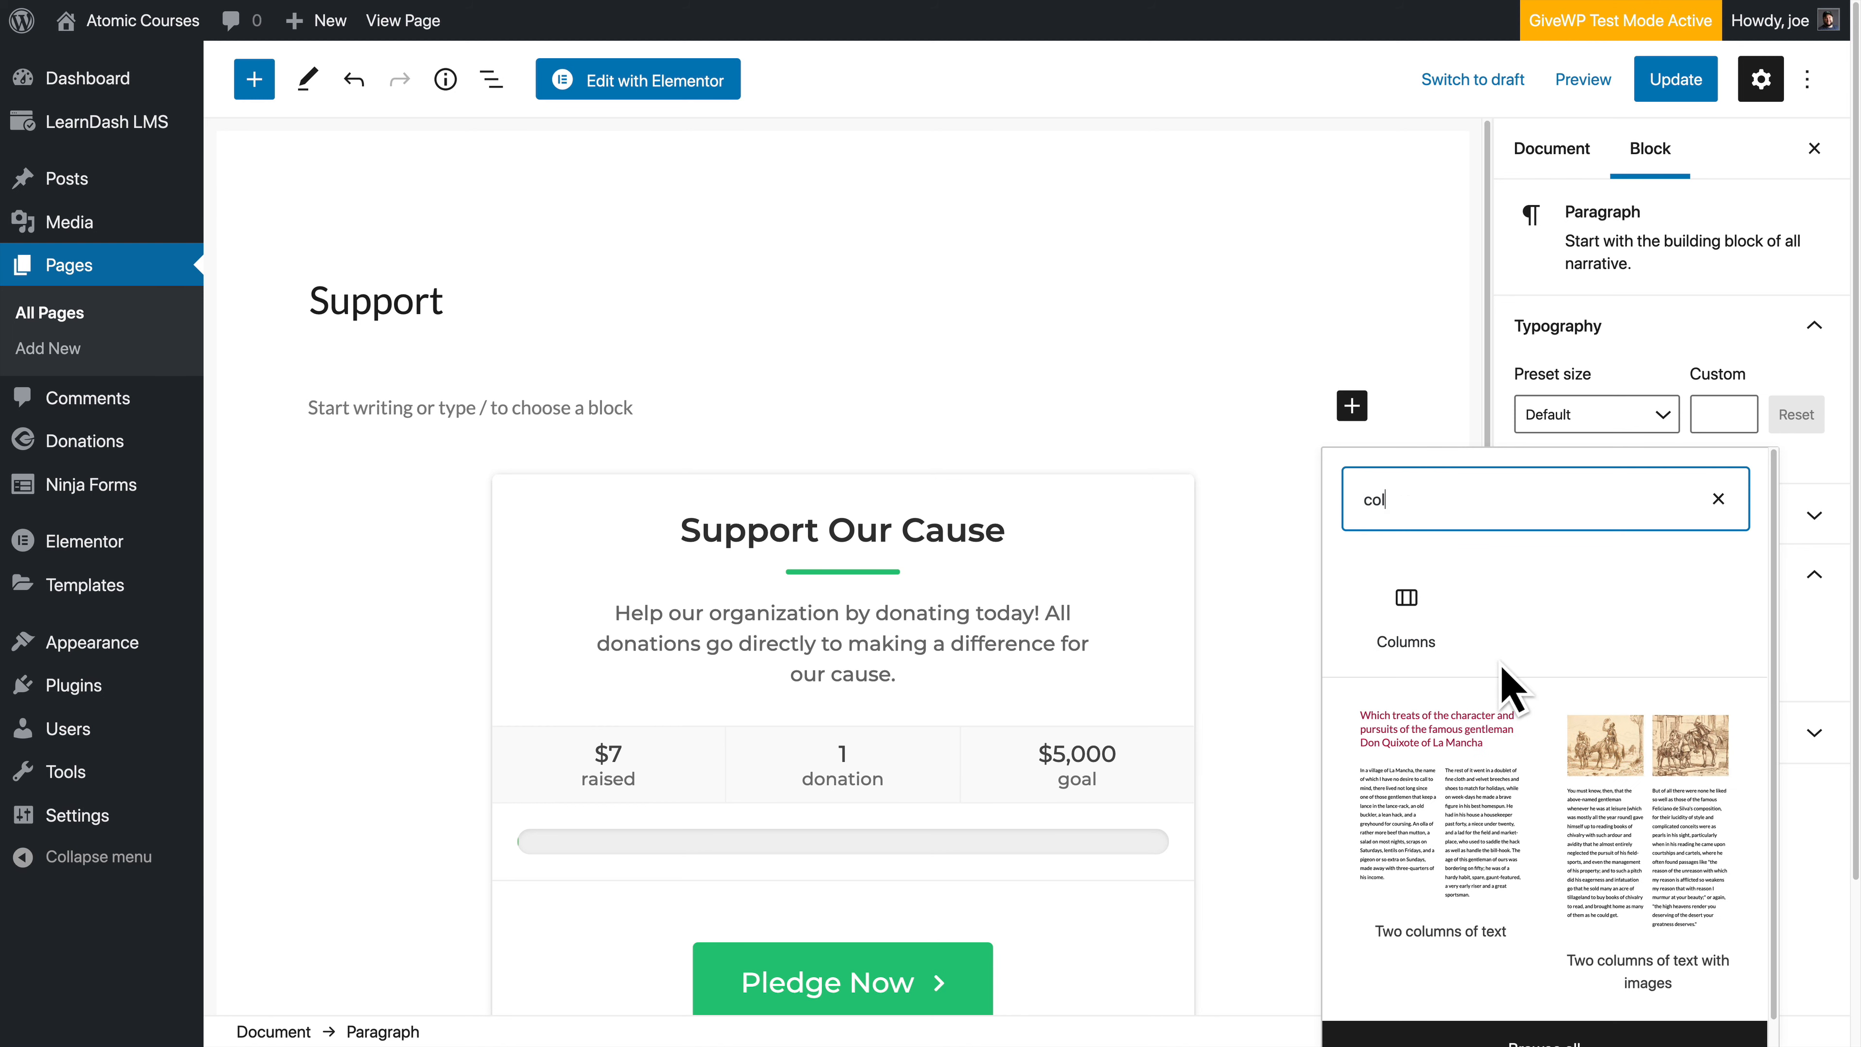
scroll(1508, 697, down, 1)
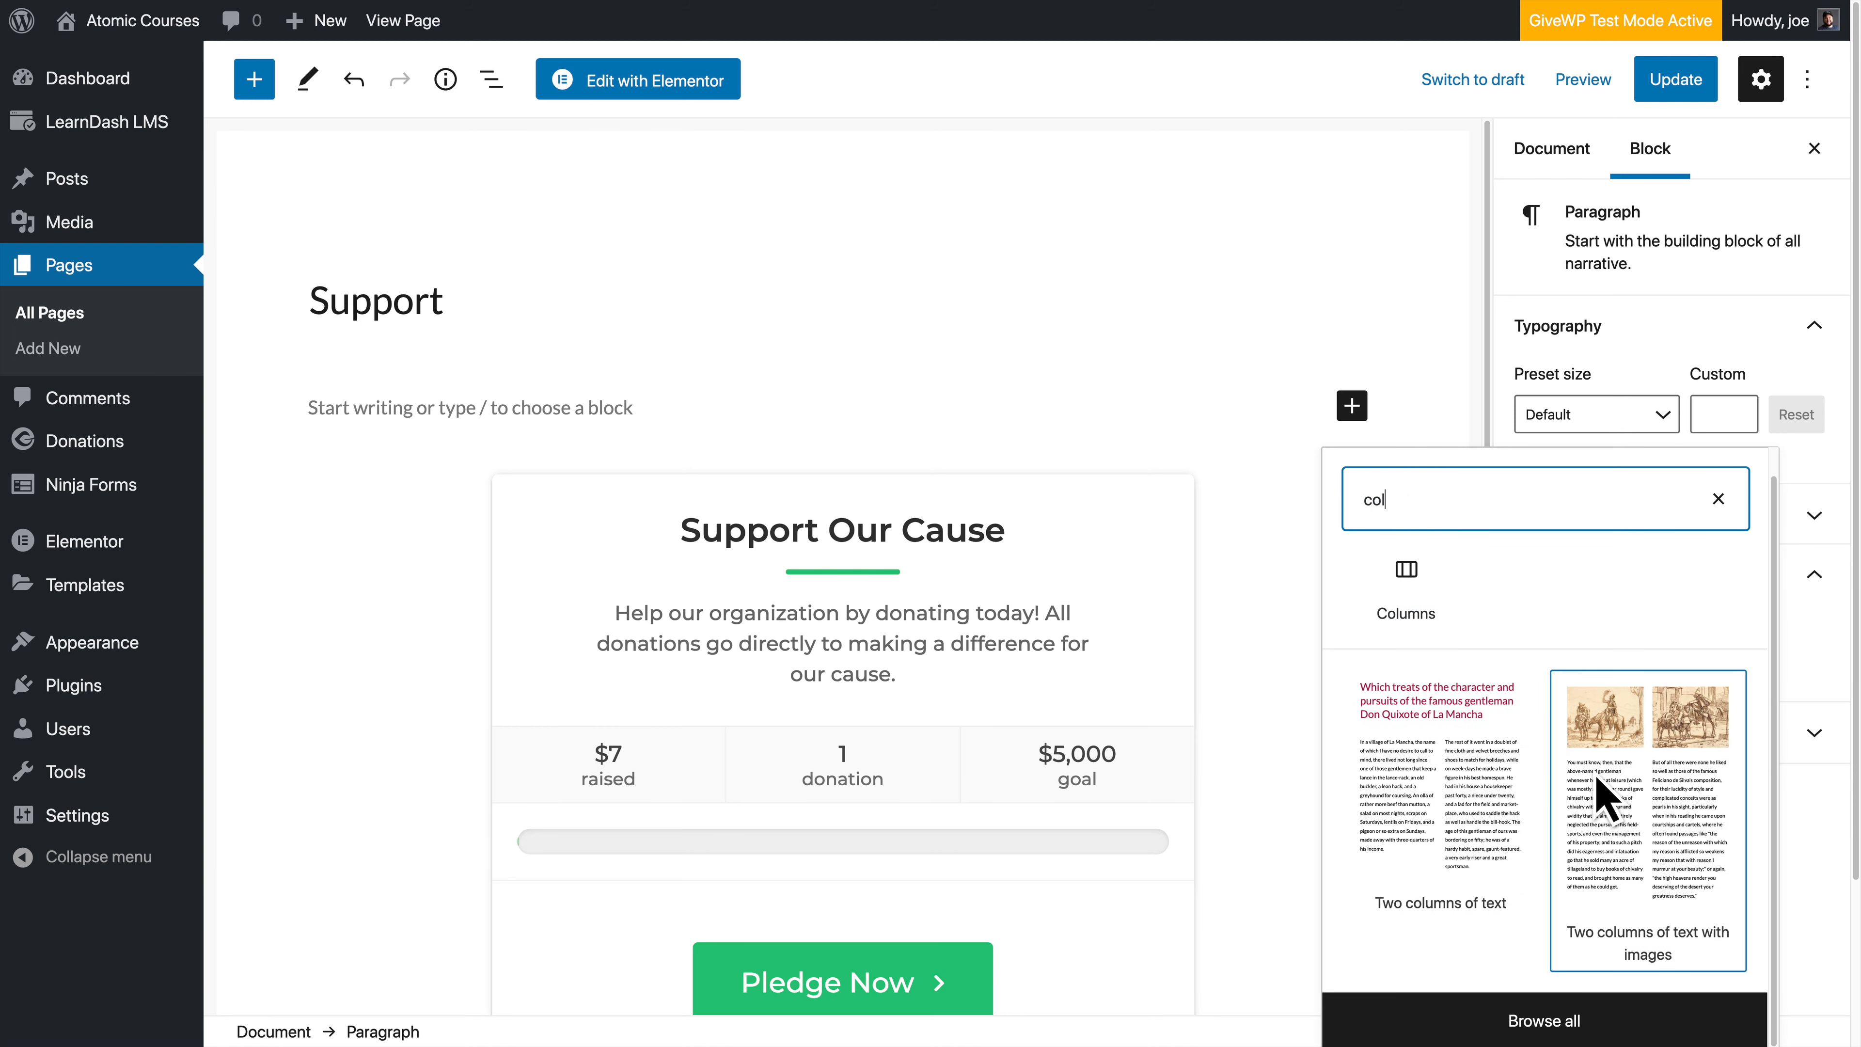
click(1422, 611)
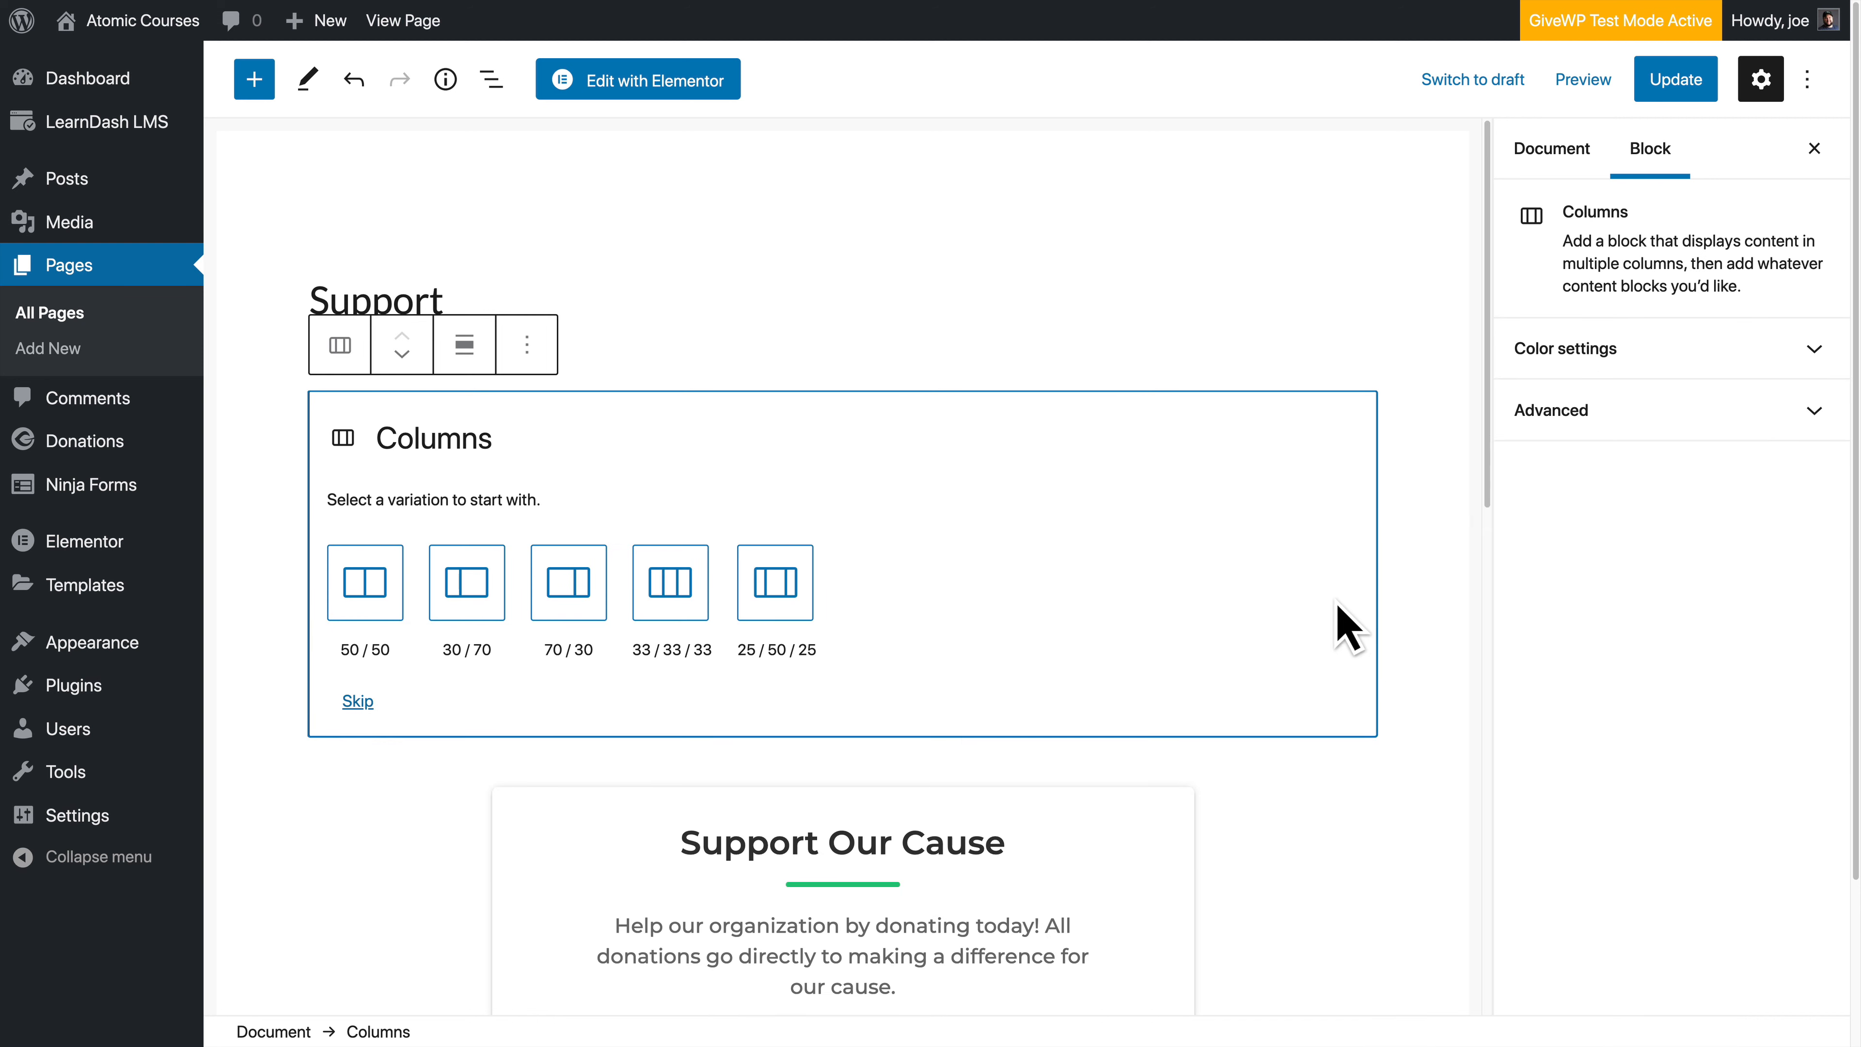
click(689, 614)
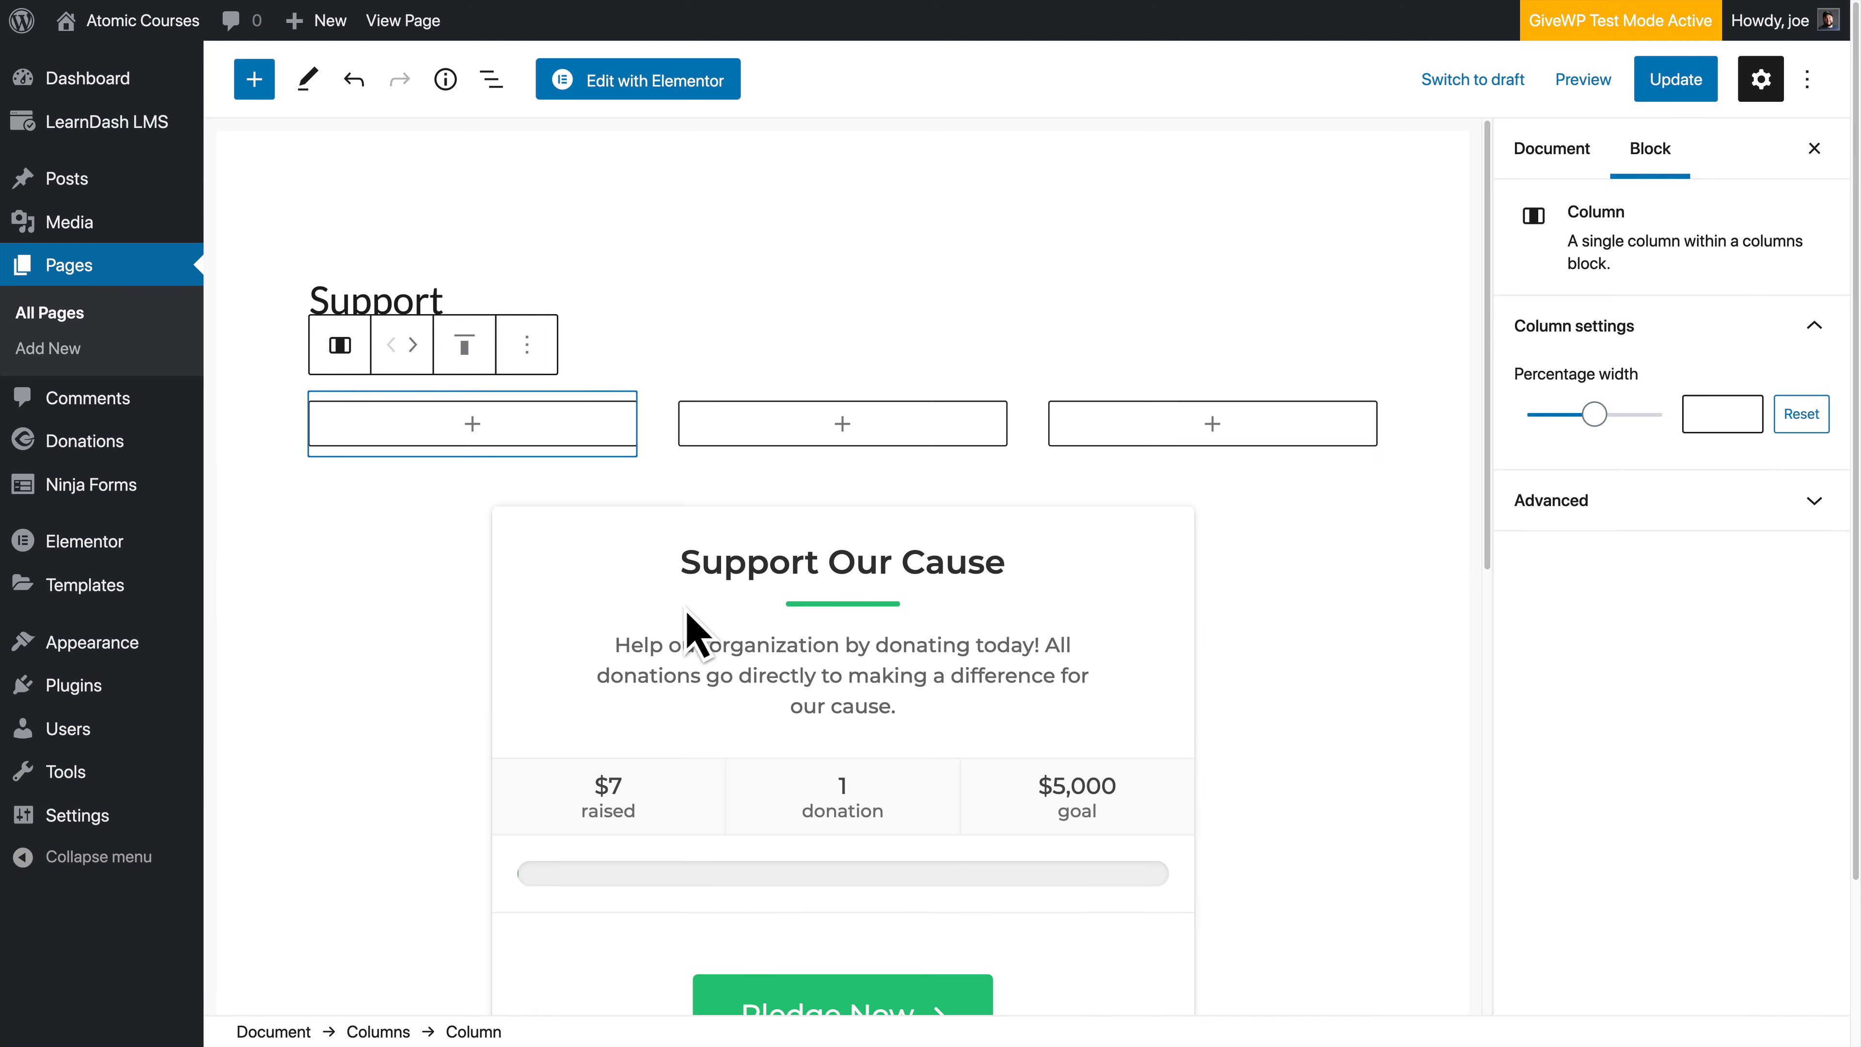
Step: Add a heading reading "Support" to the first column
click(525, 438)
text(he)
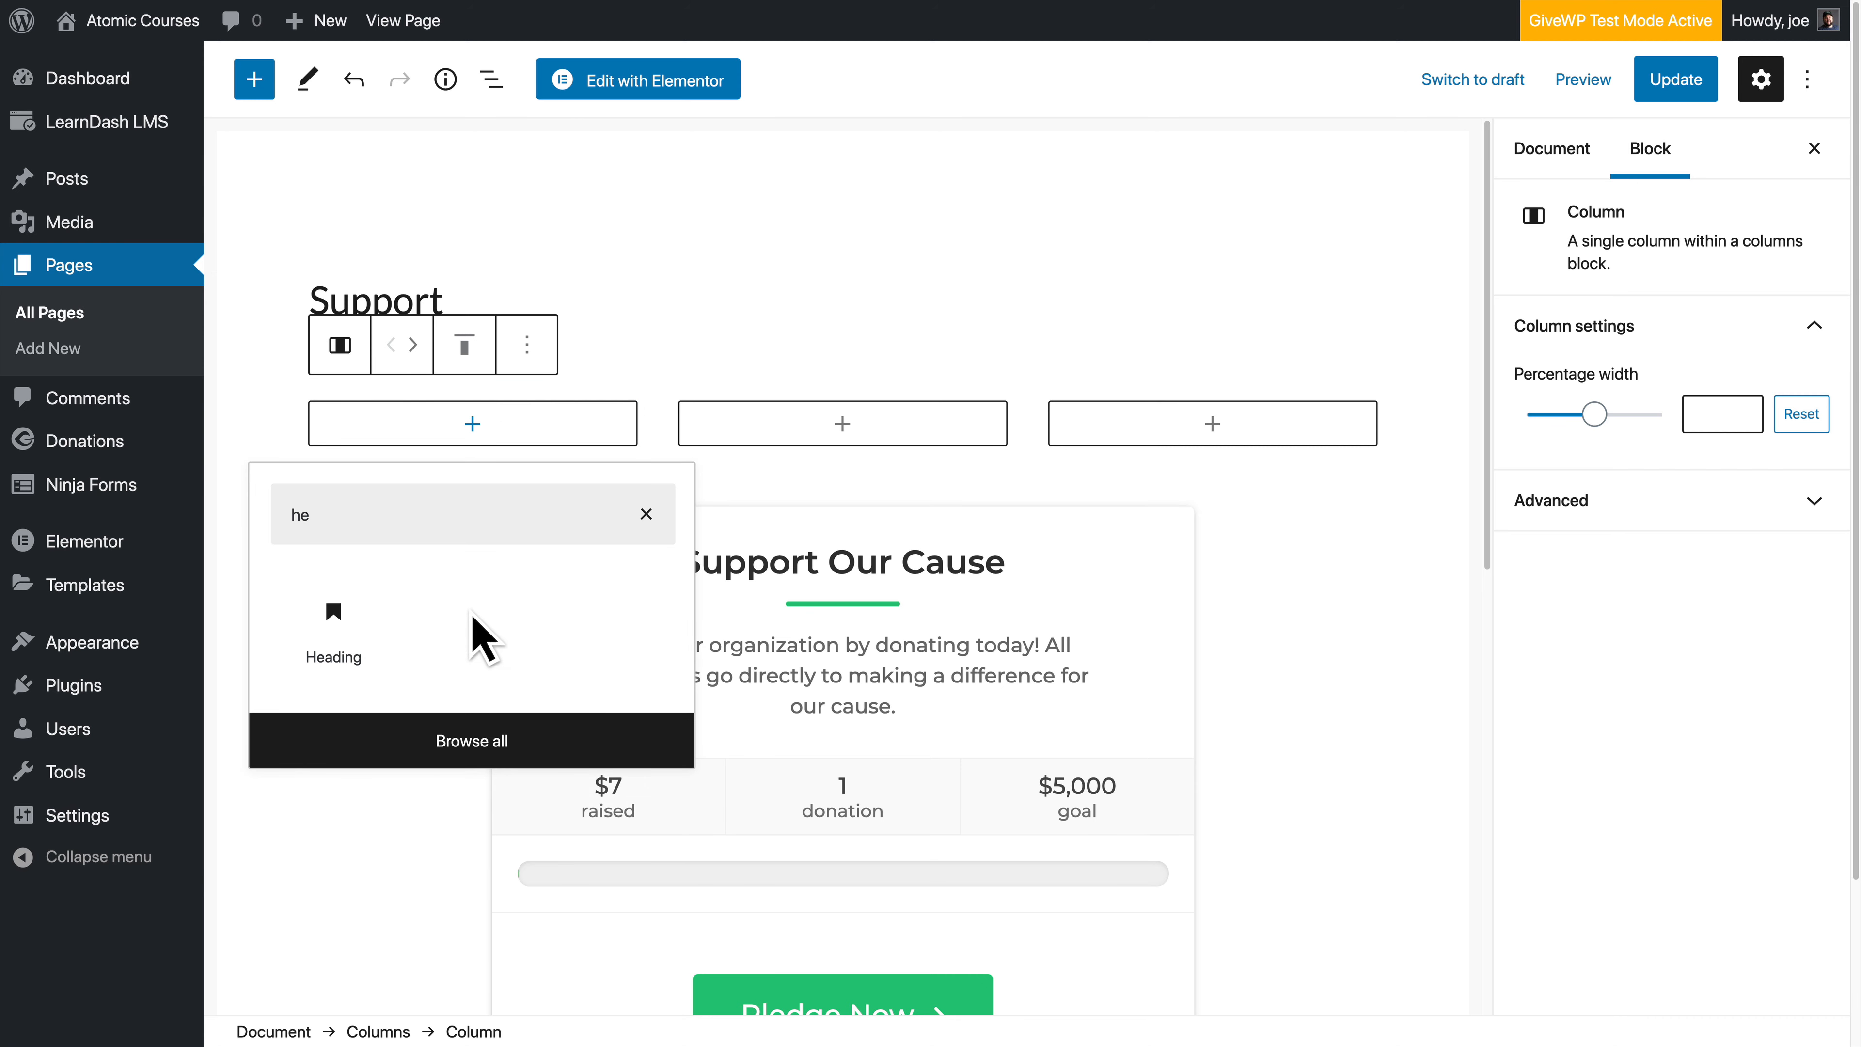
click(359, 631)
scroll(557, 578, down, 1)
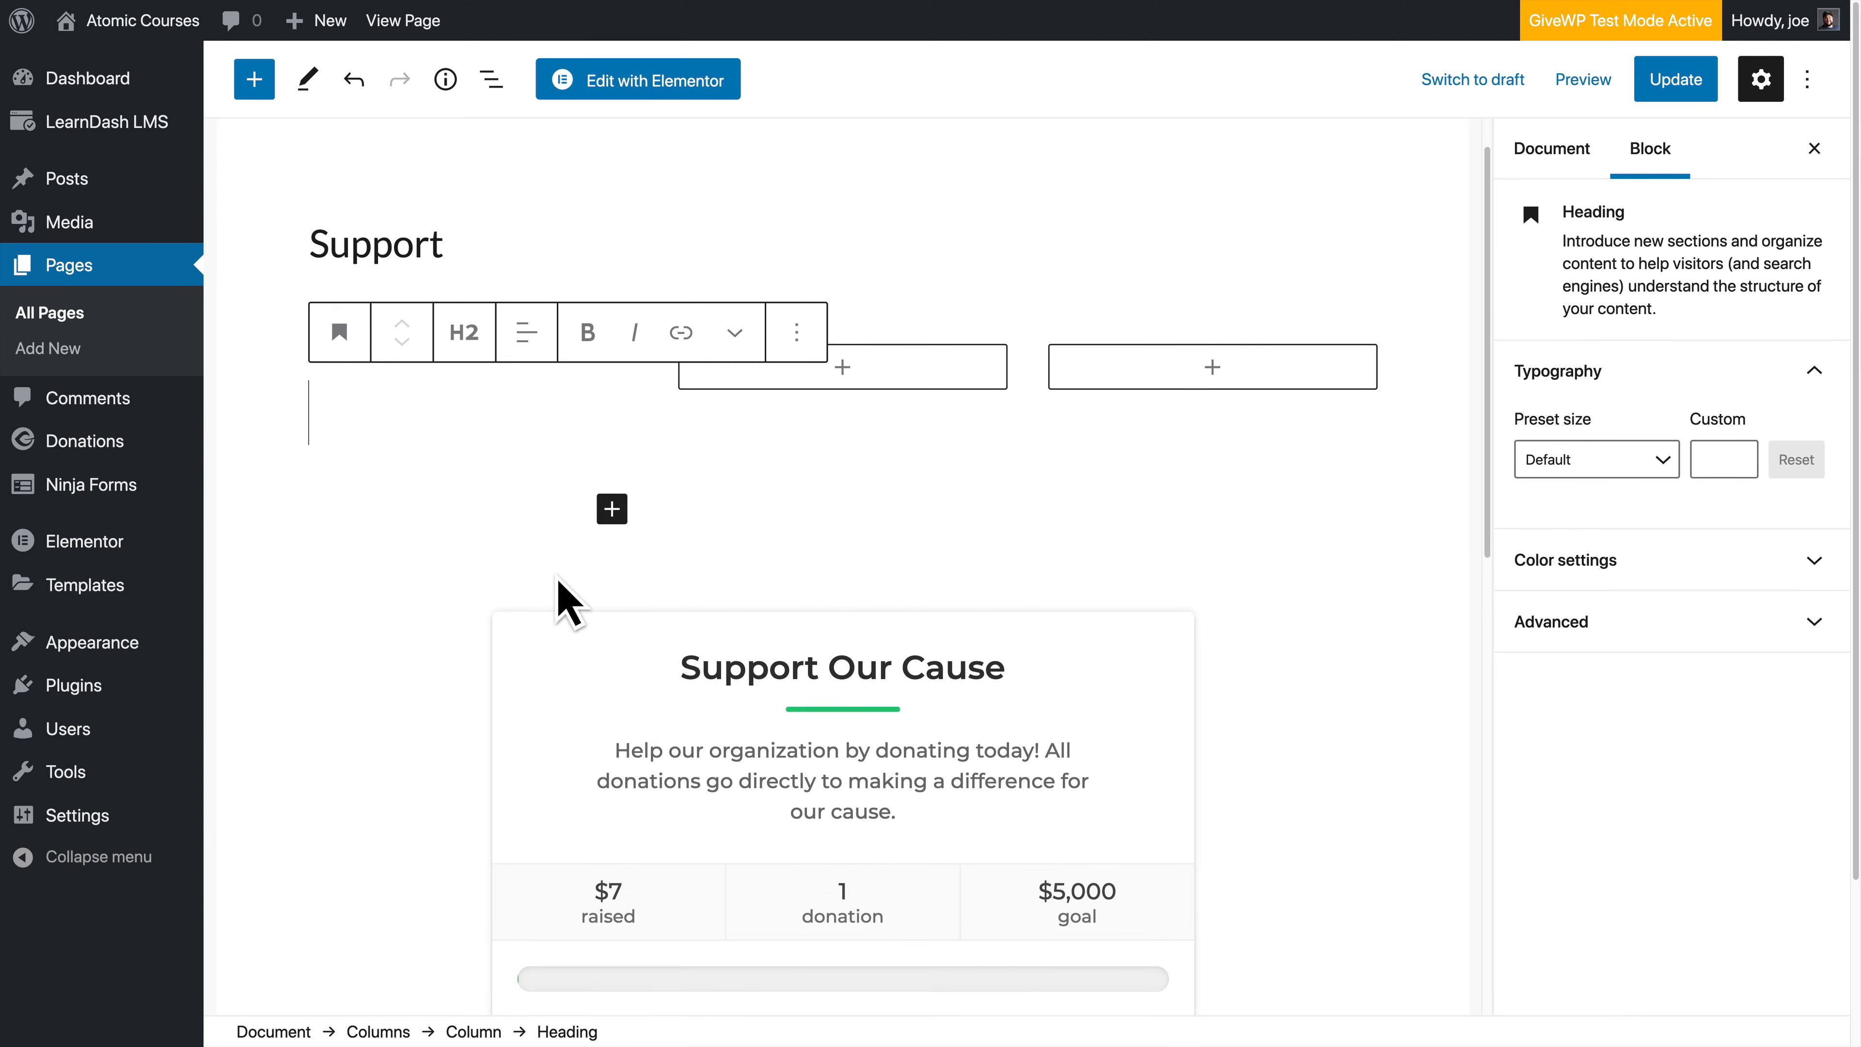
scroll(557, 578, up, 1)
text(Support)
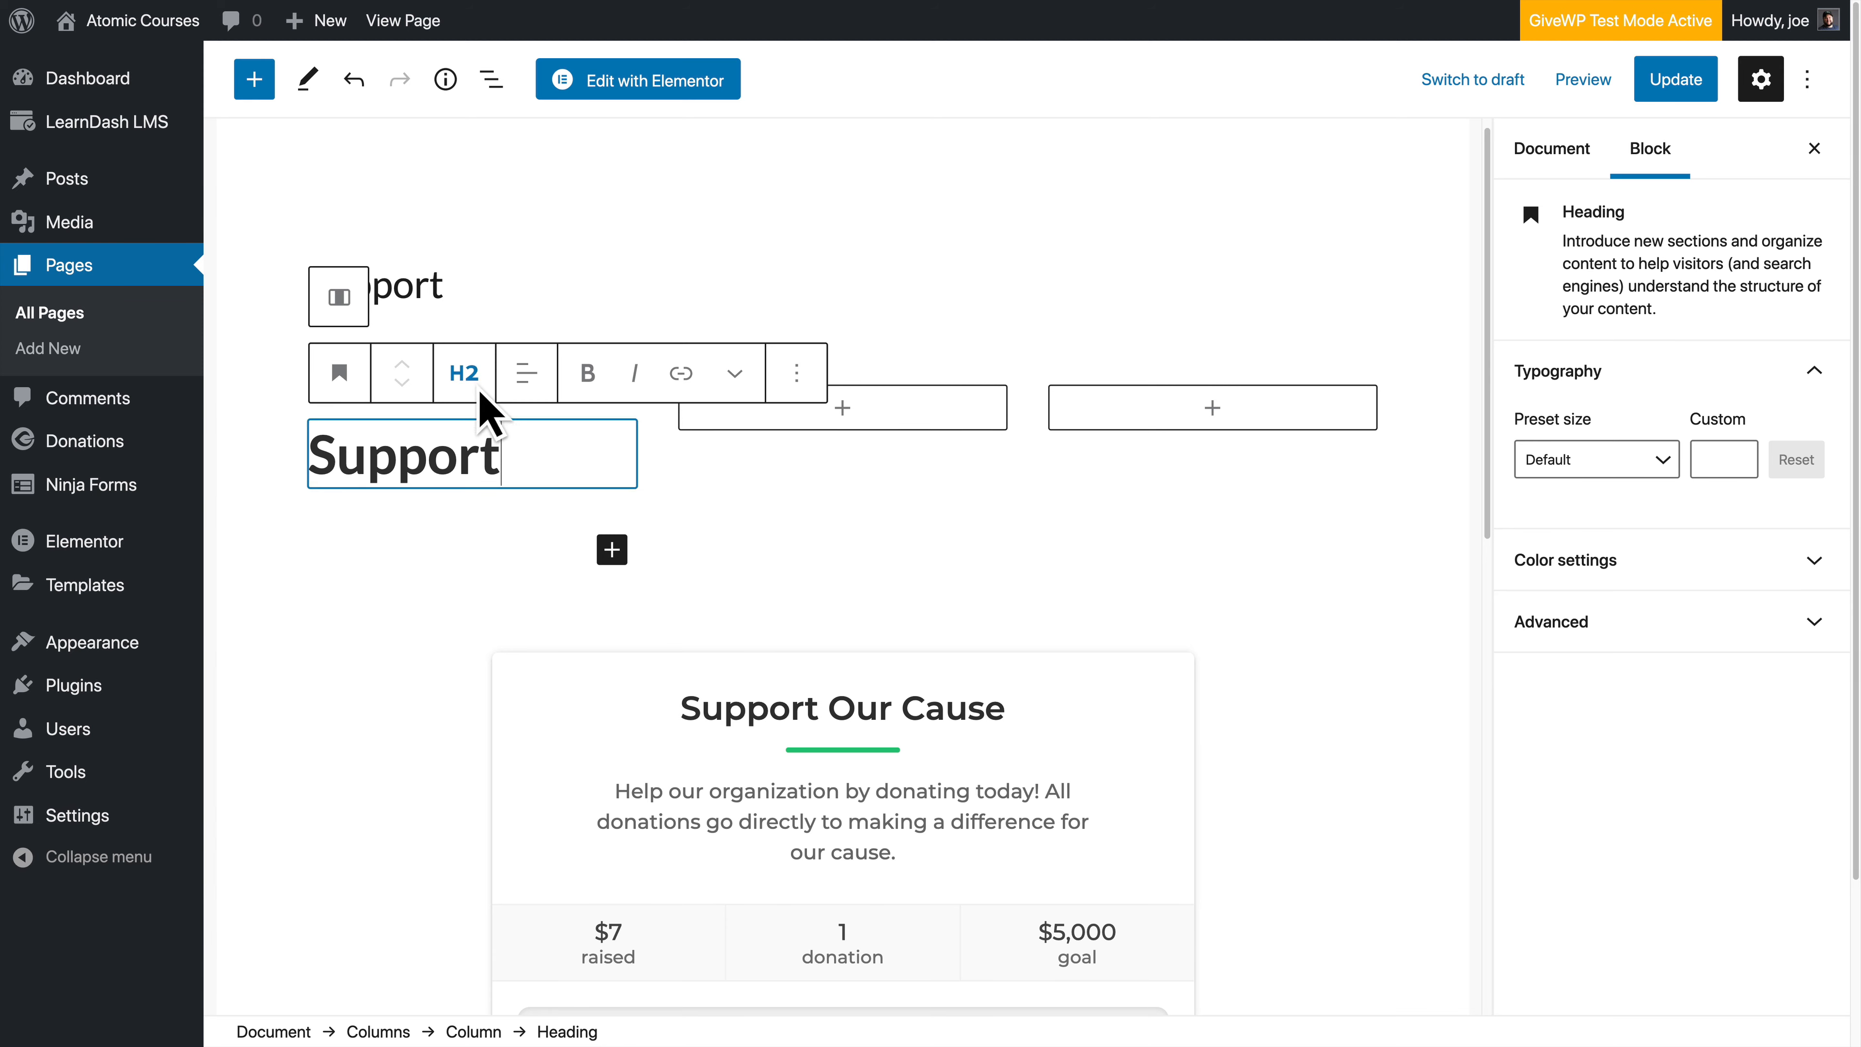
Step: Set the first column's Support heading to H3 and center its text
click(467, 372)
click(602, 449)
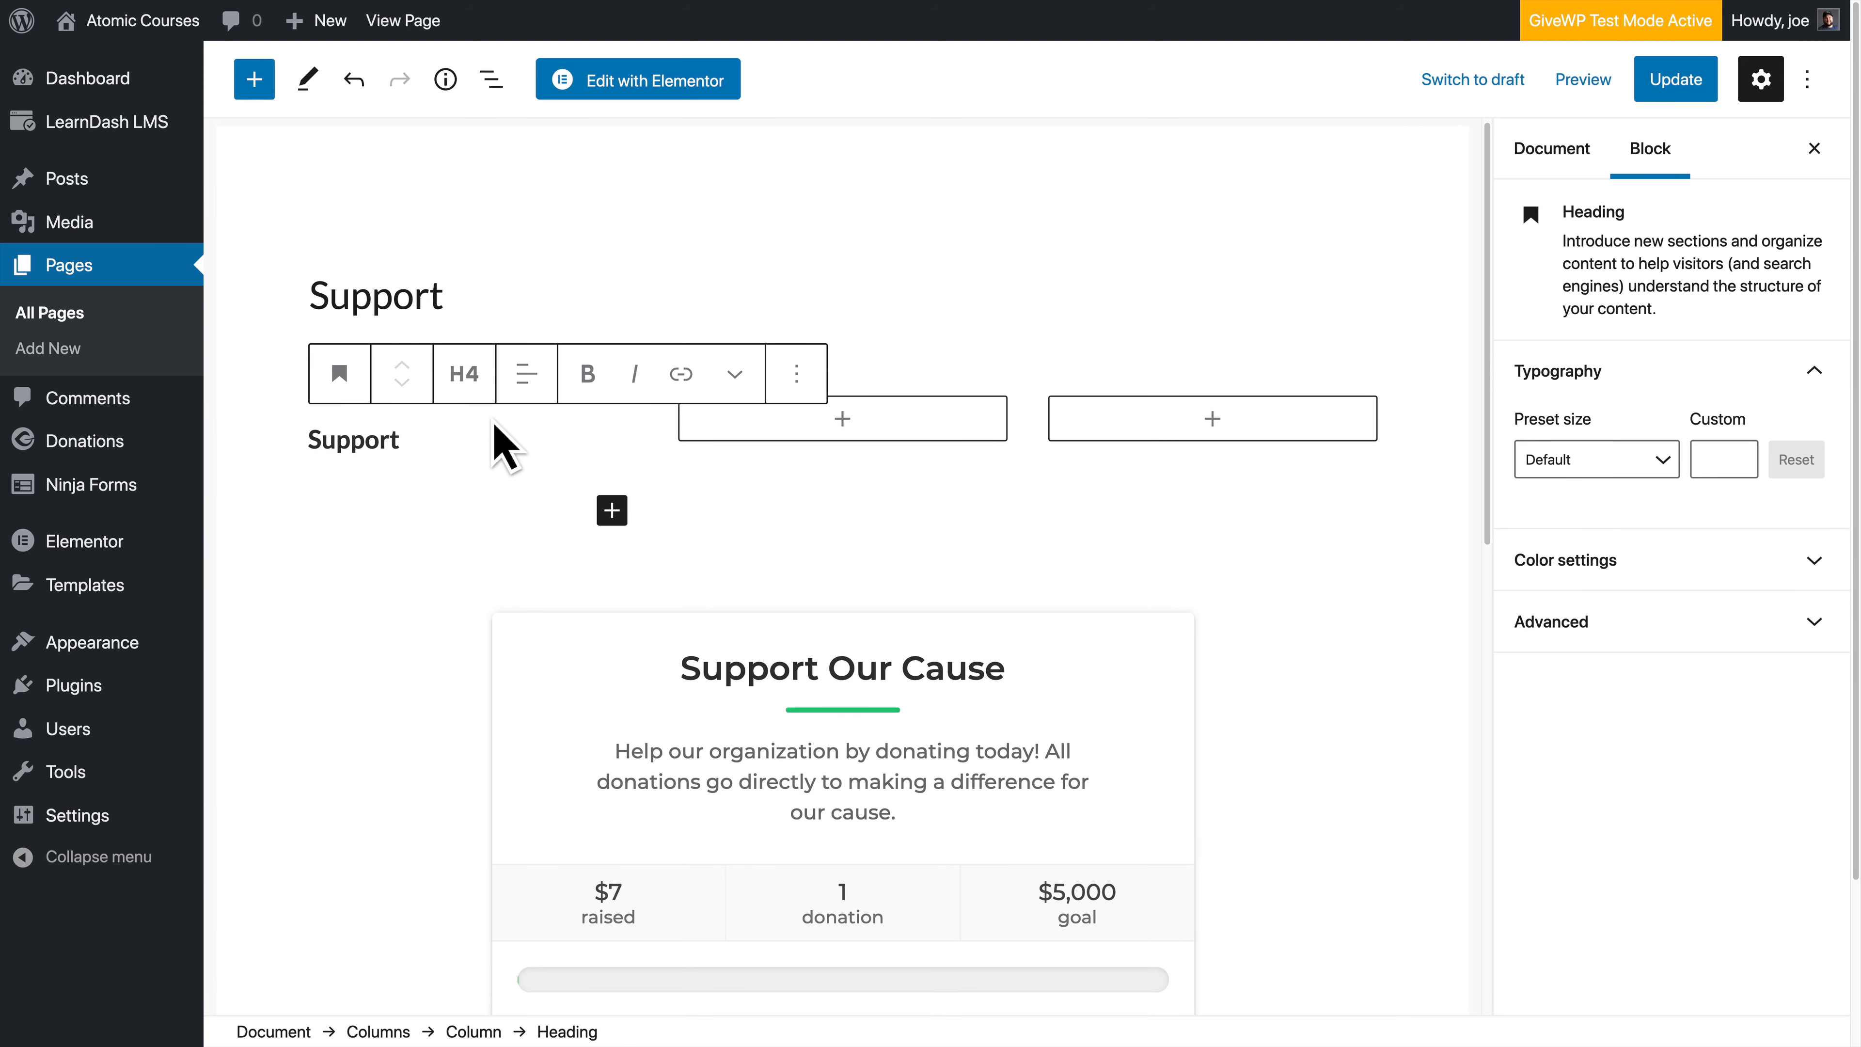
click(464, 373)
click(564, 451)
click(527, 374)
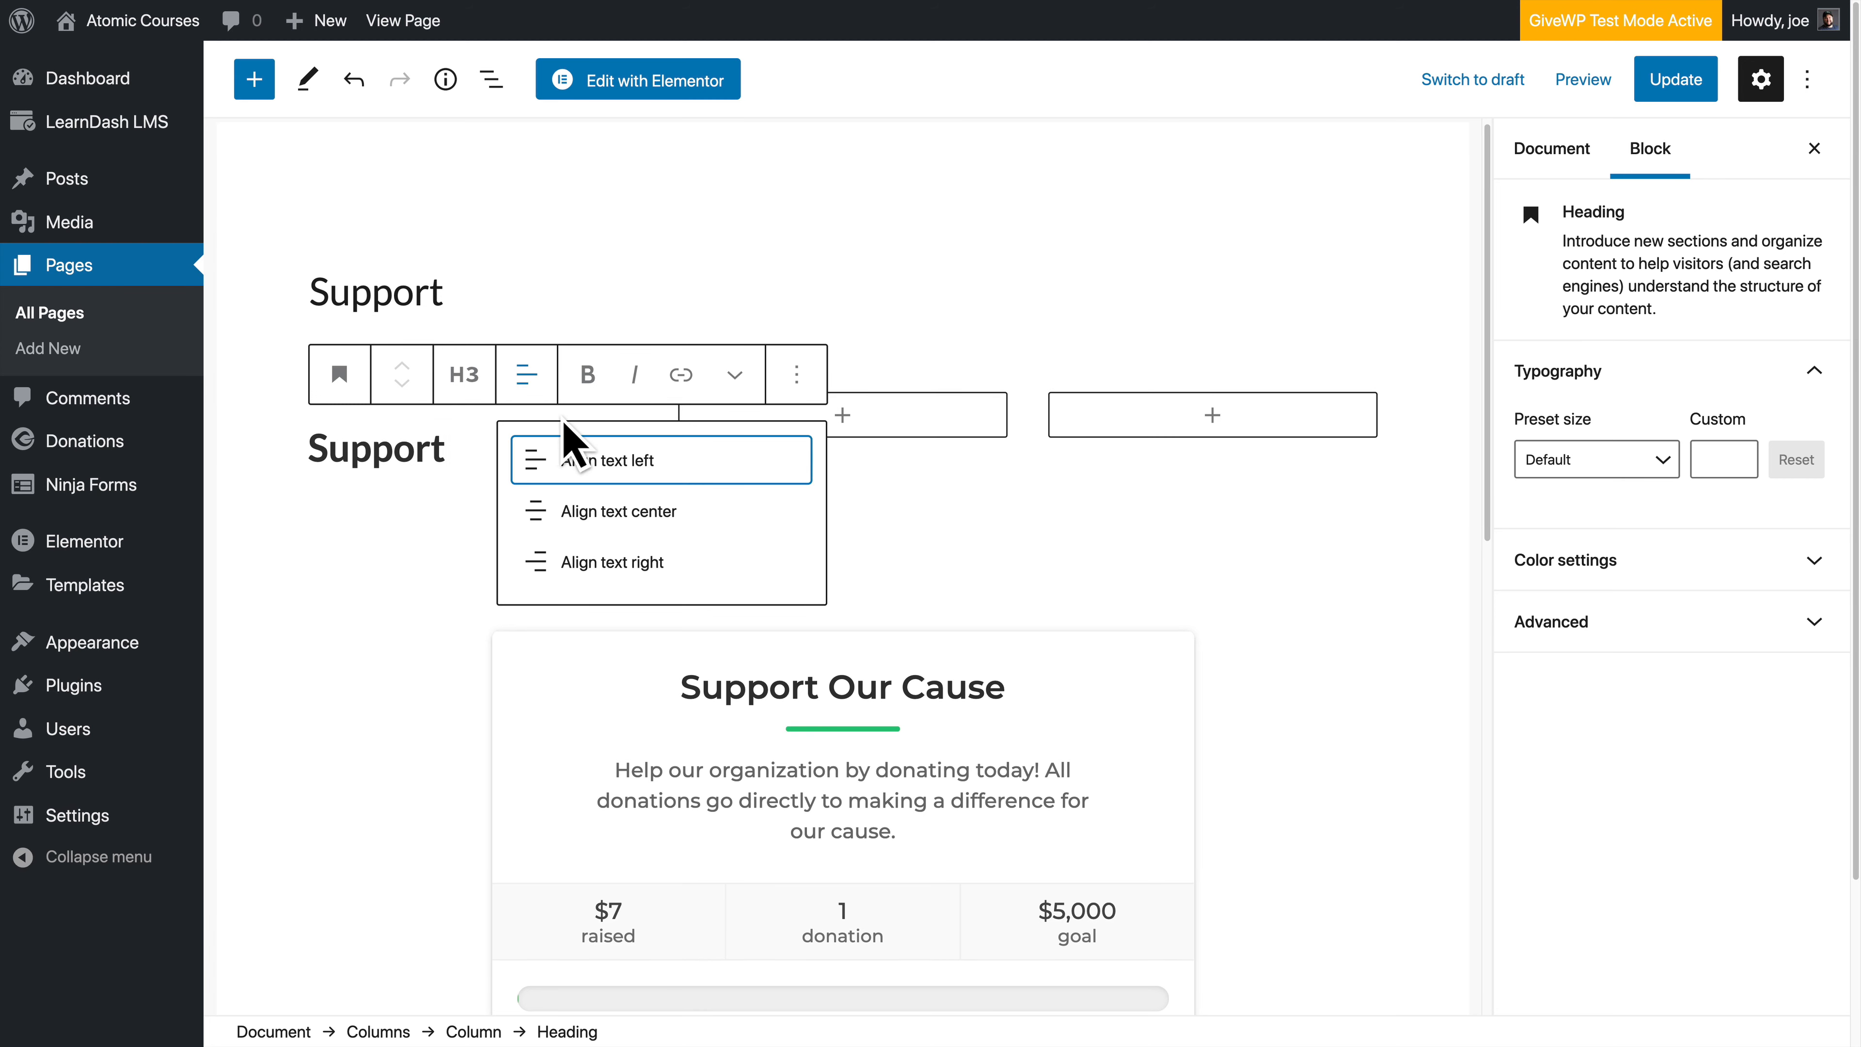
click(634, 506)
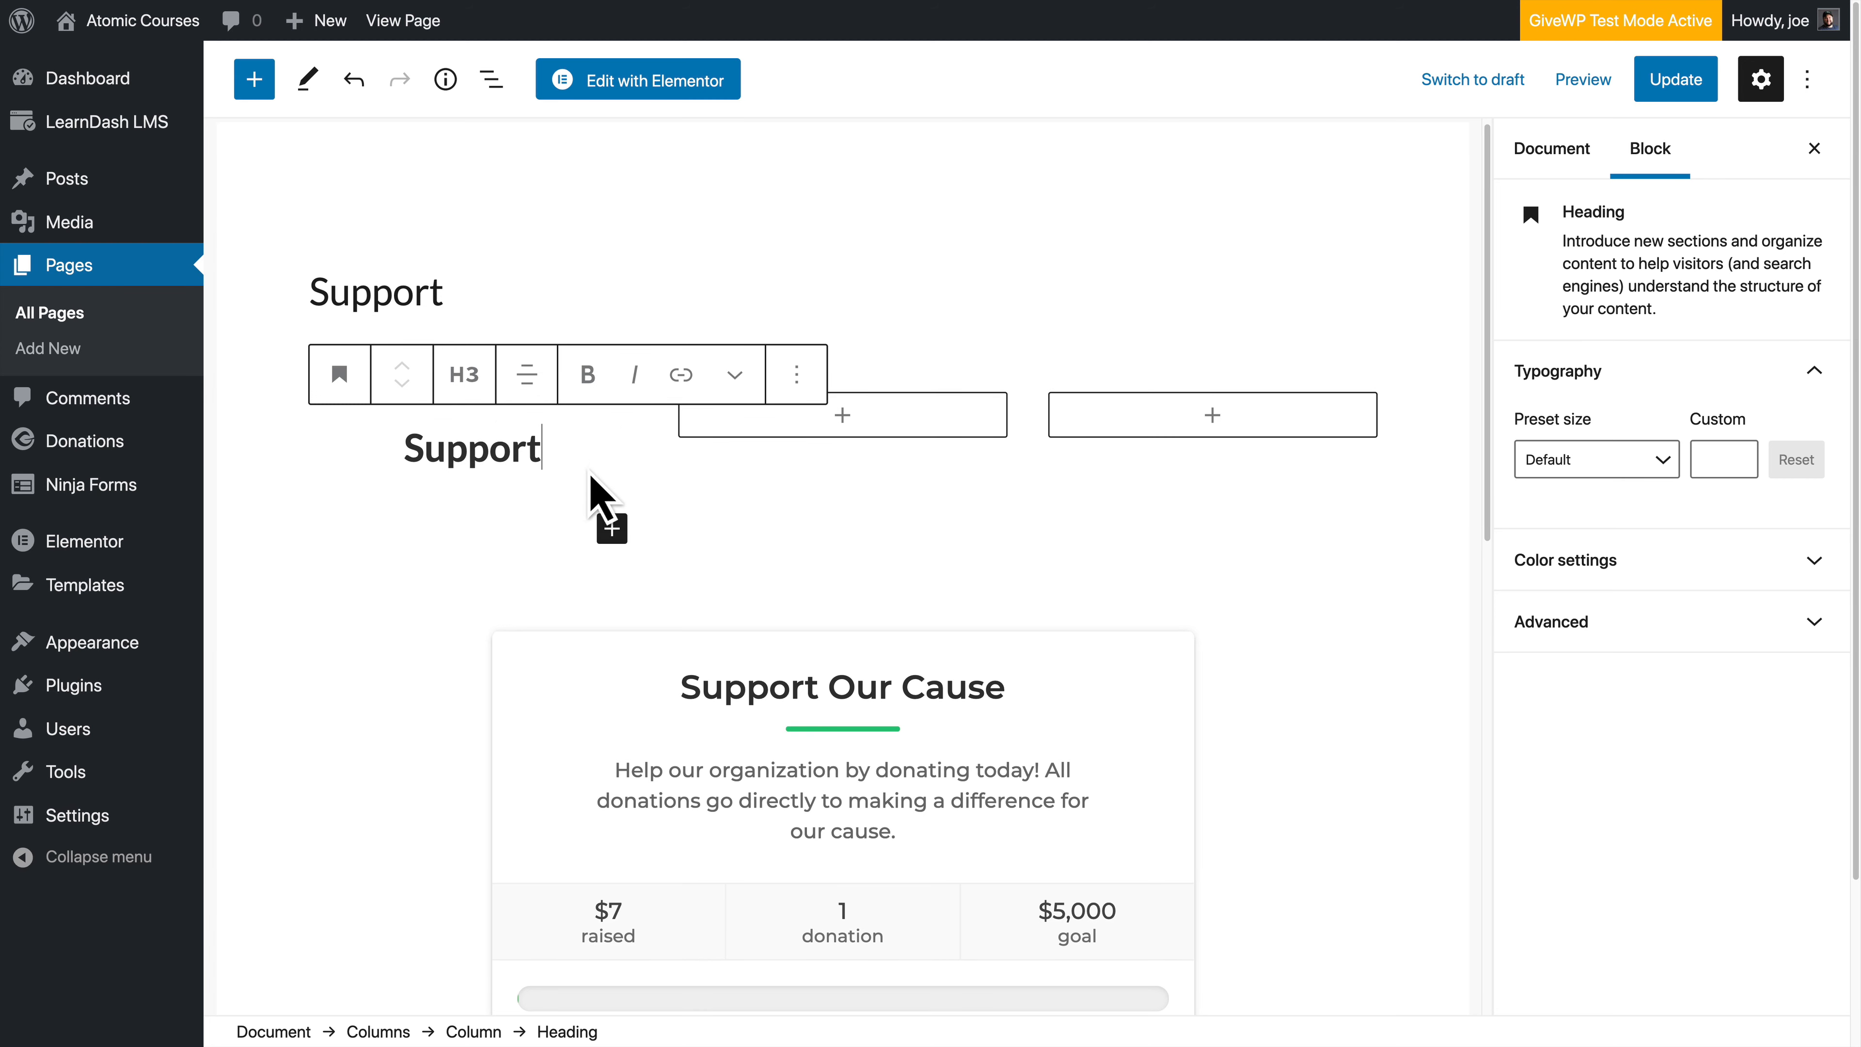
Step: Add a centered H4 heading reading "$3.00" below the first column's Support heading
click(554, 551)
click(612, 527)
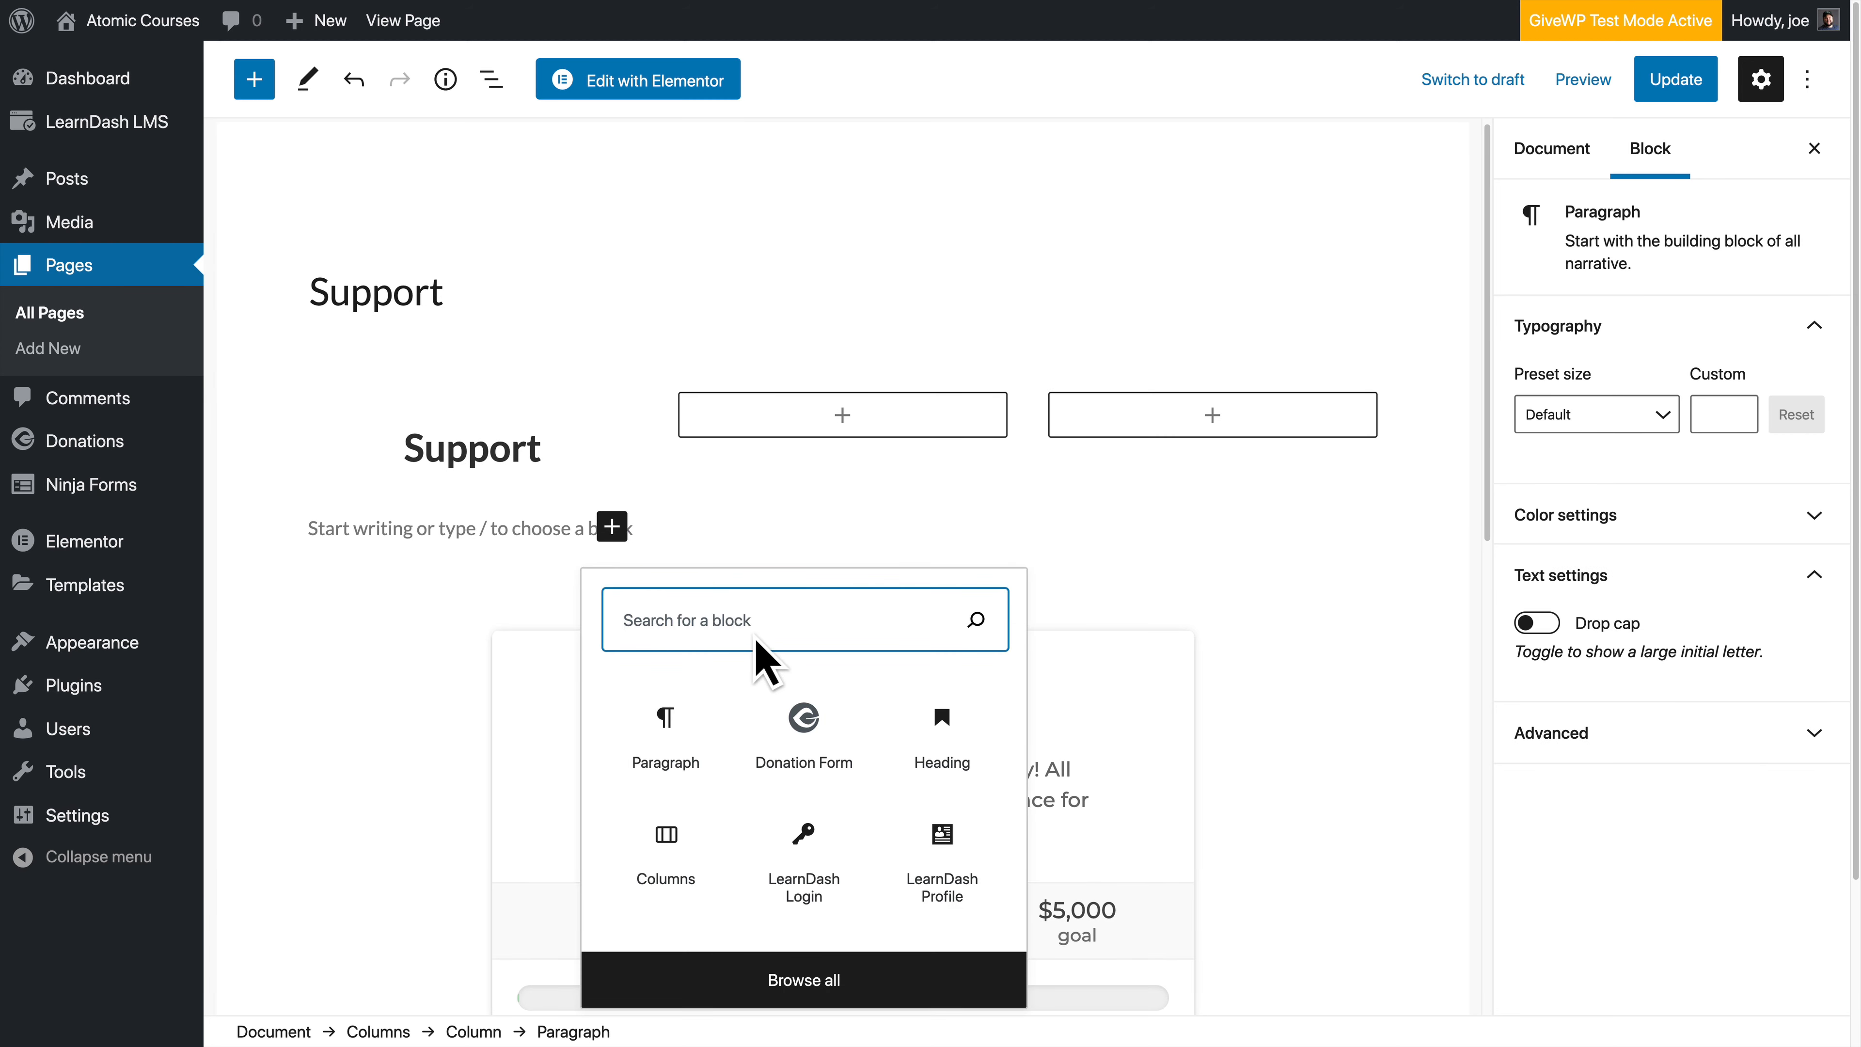
text(he)
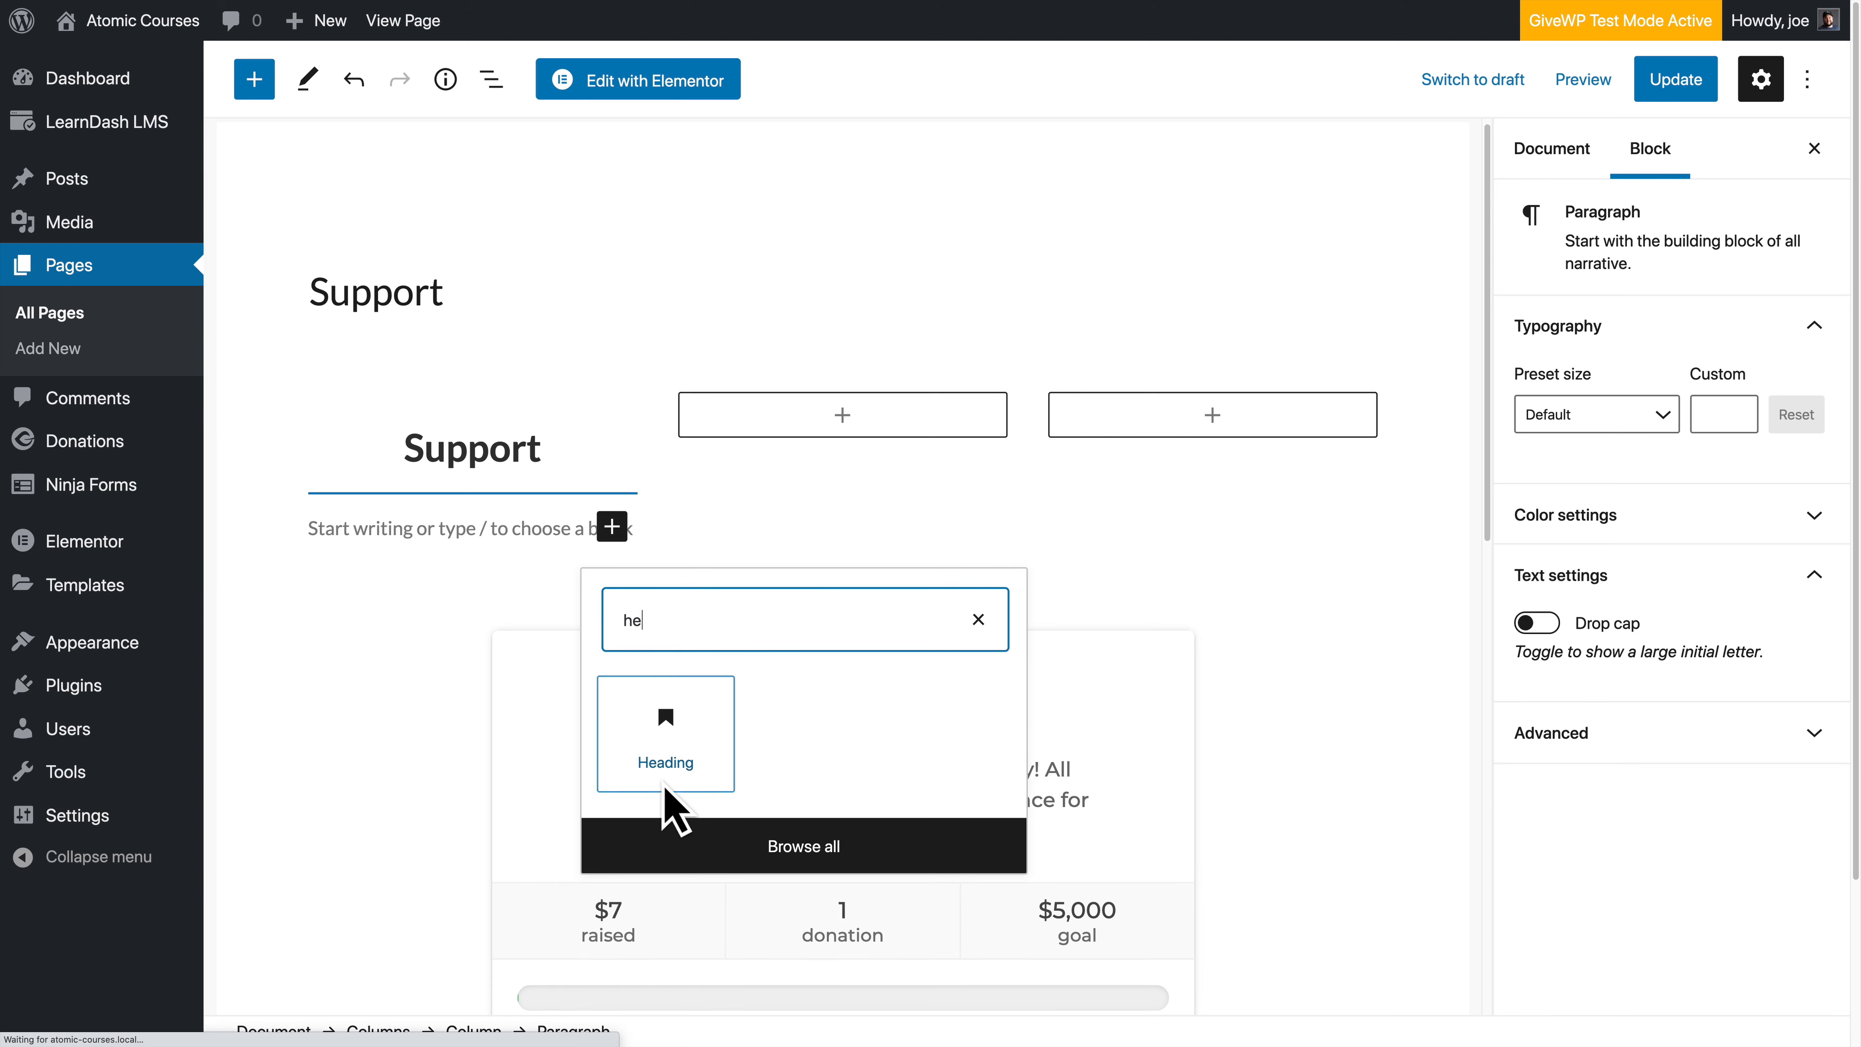
click(667, 755)
click(466, 494)
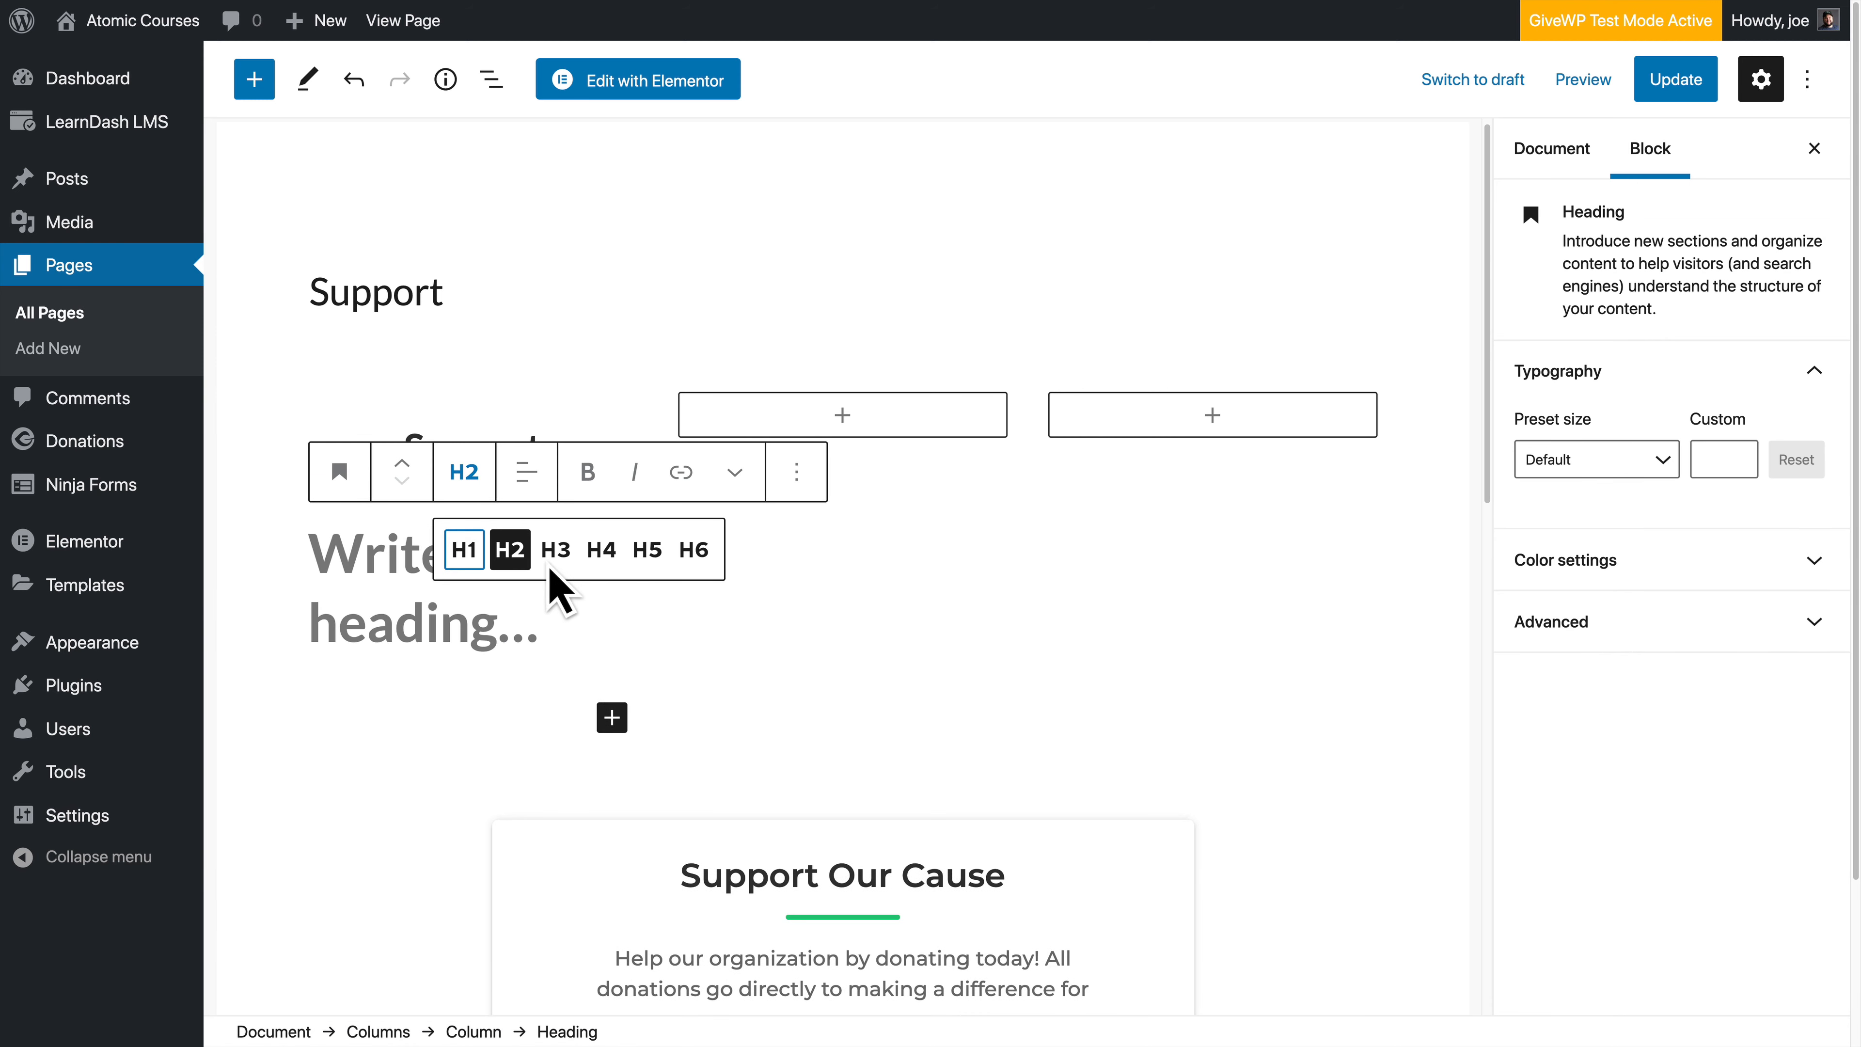
click(618, 558)
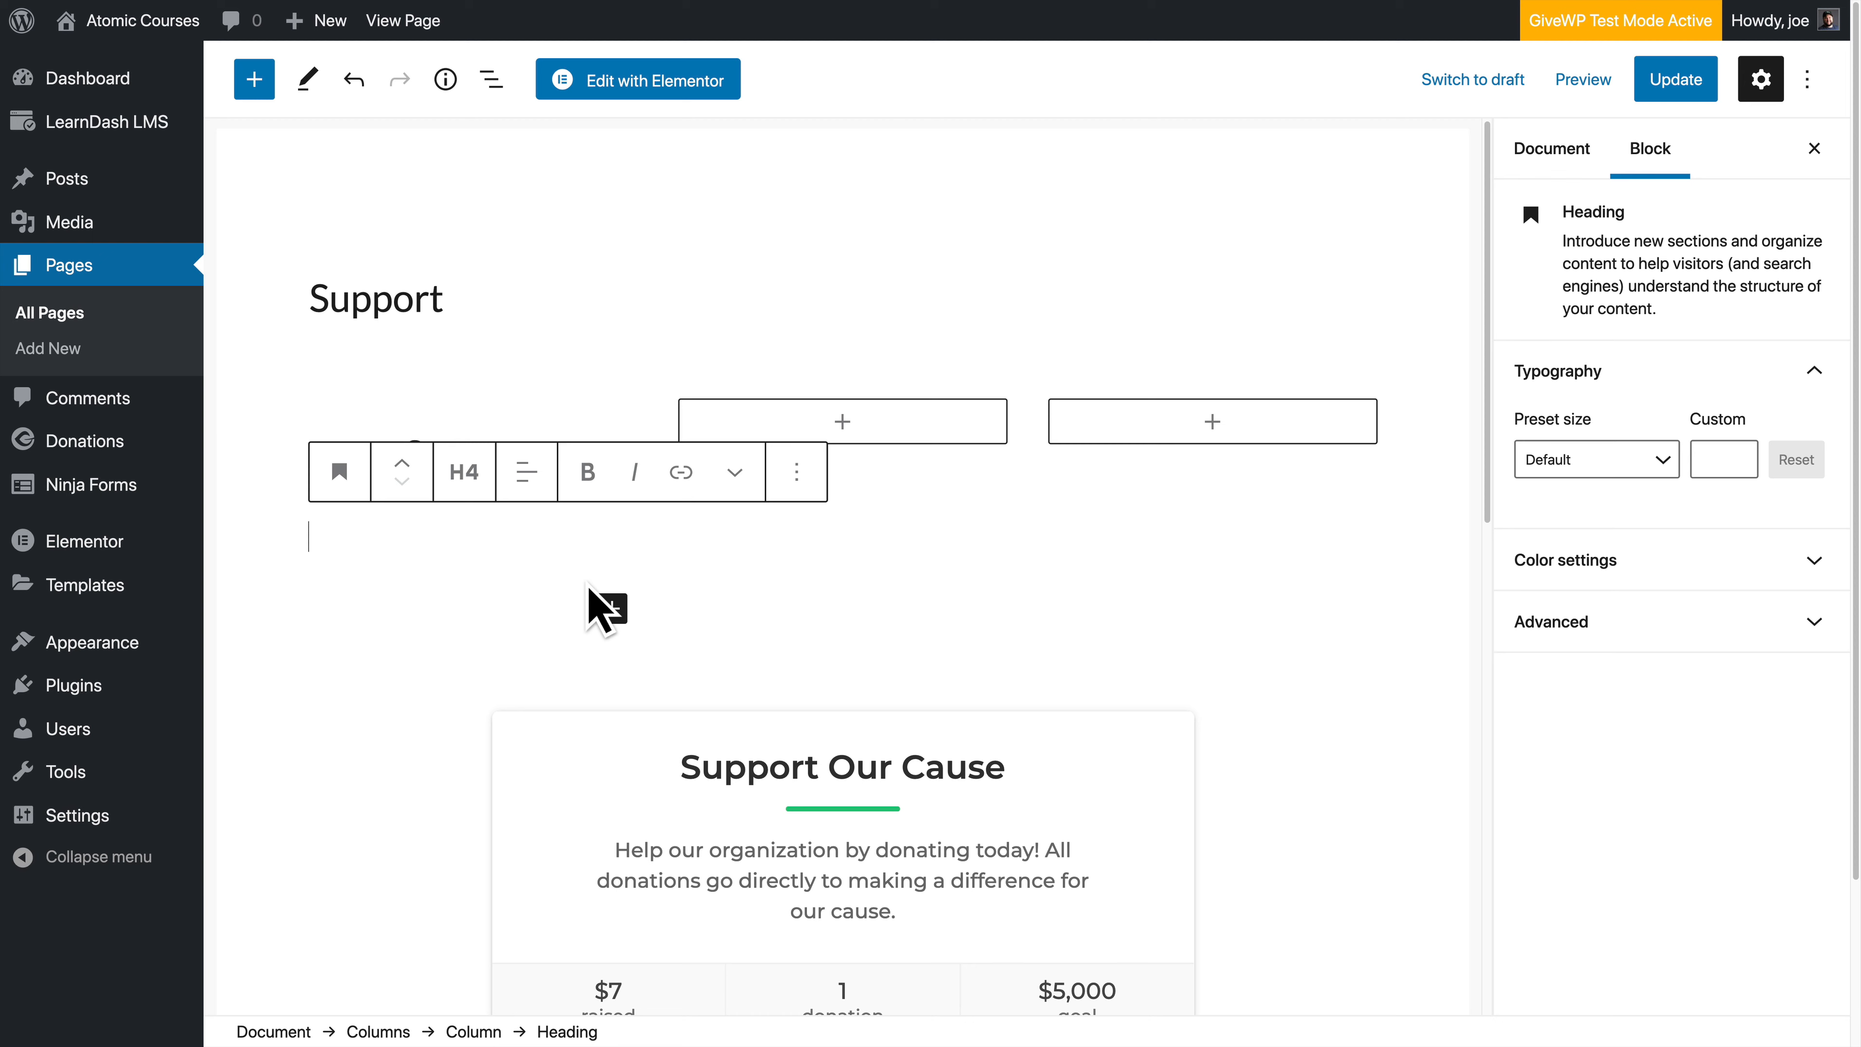
text($3.00)
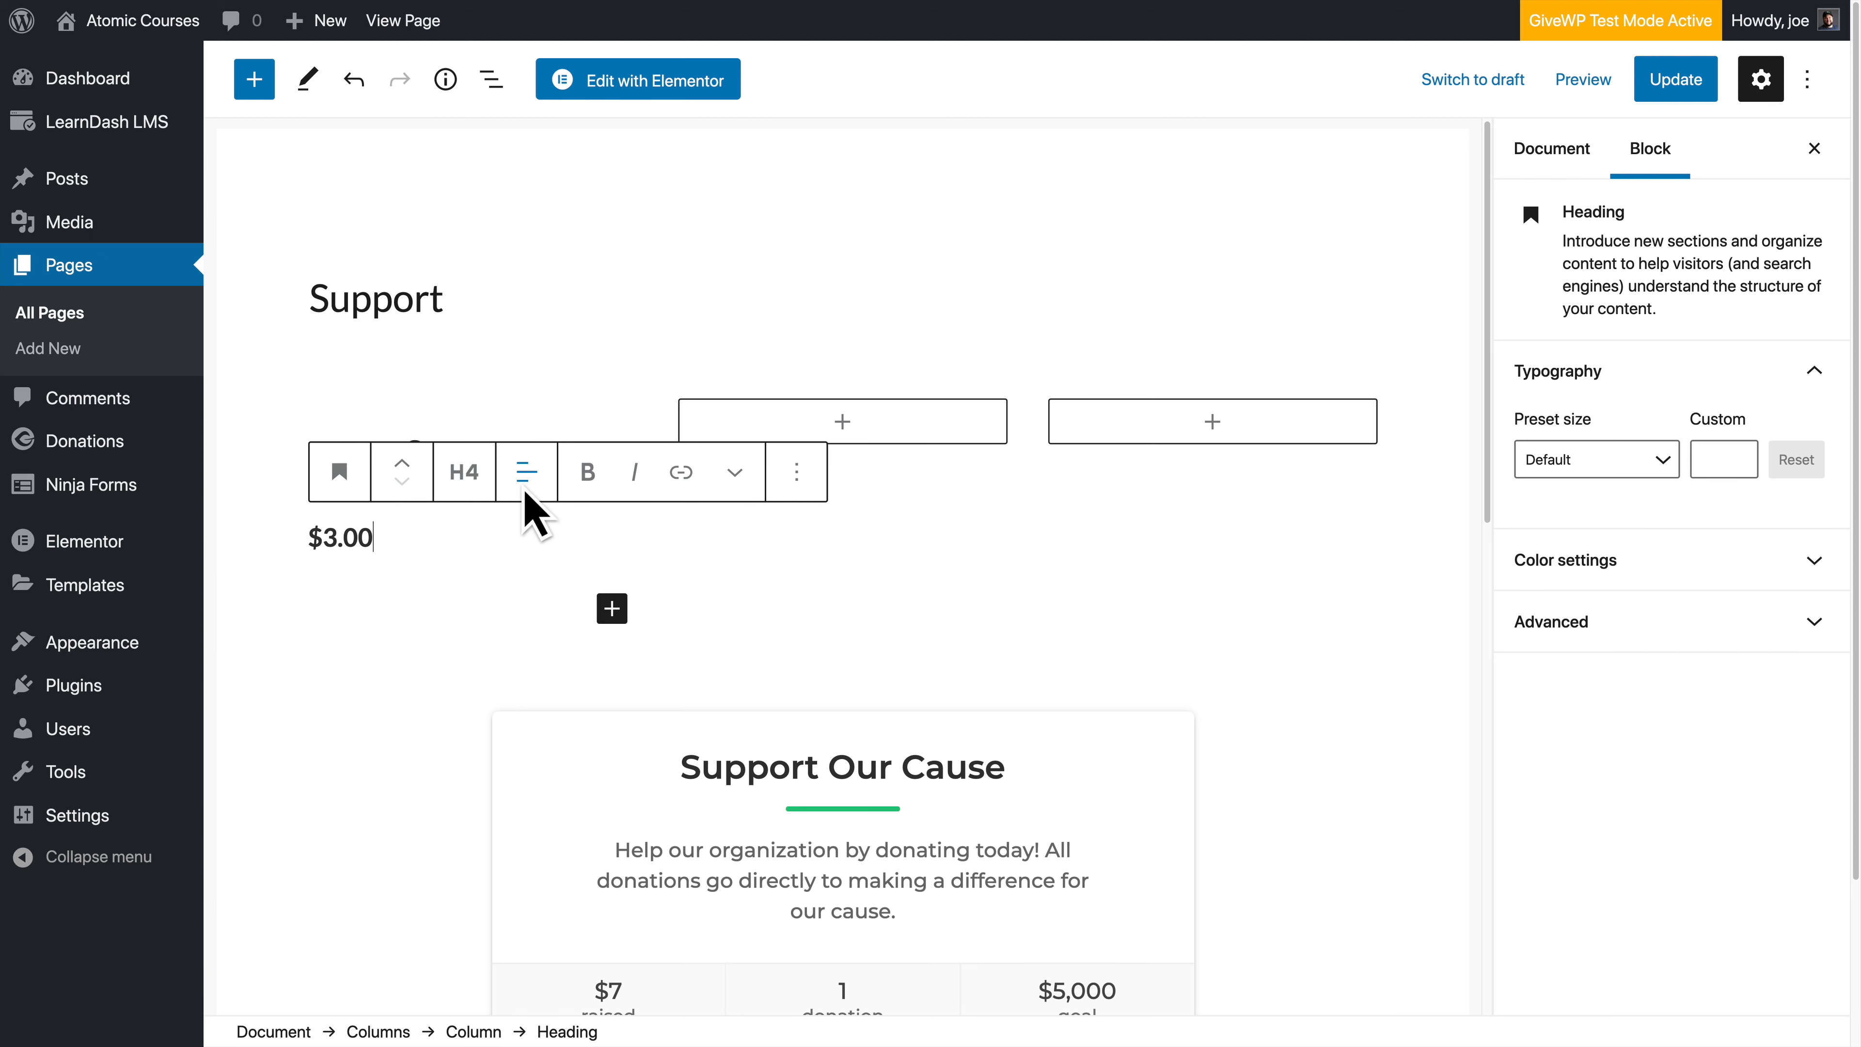
click(527, 472)
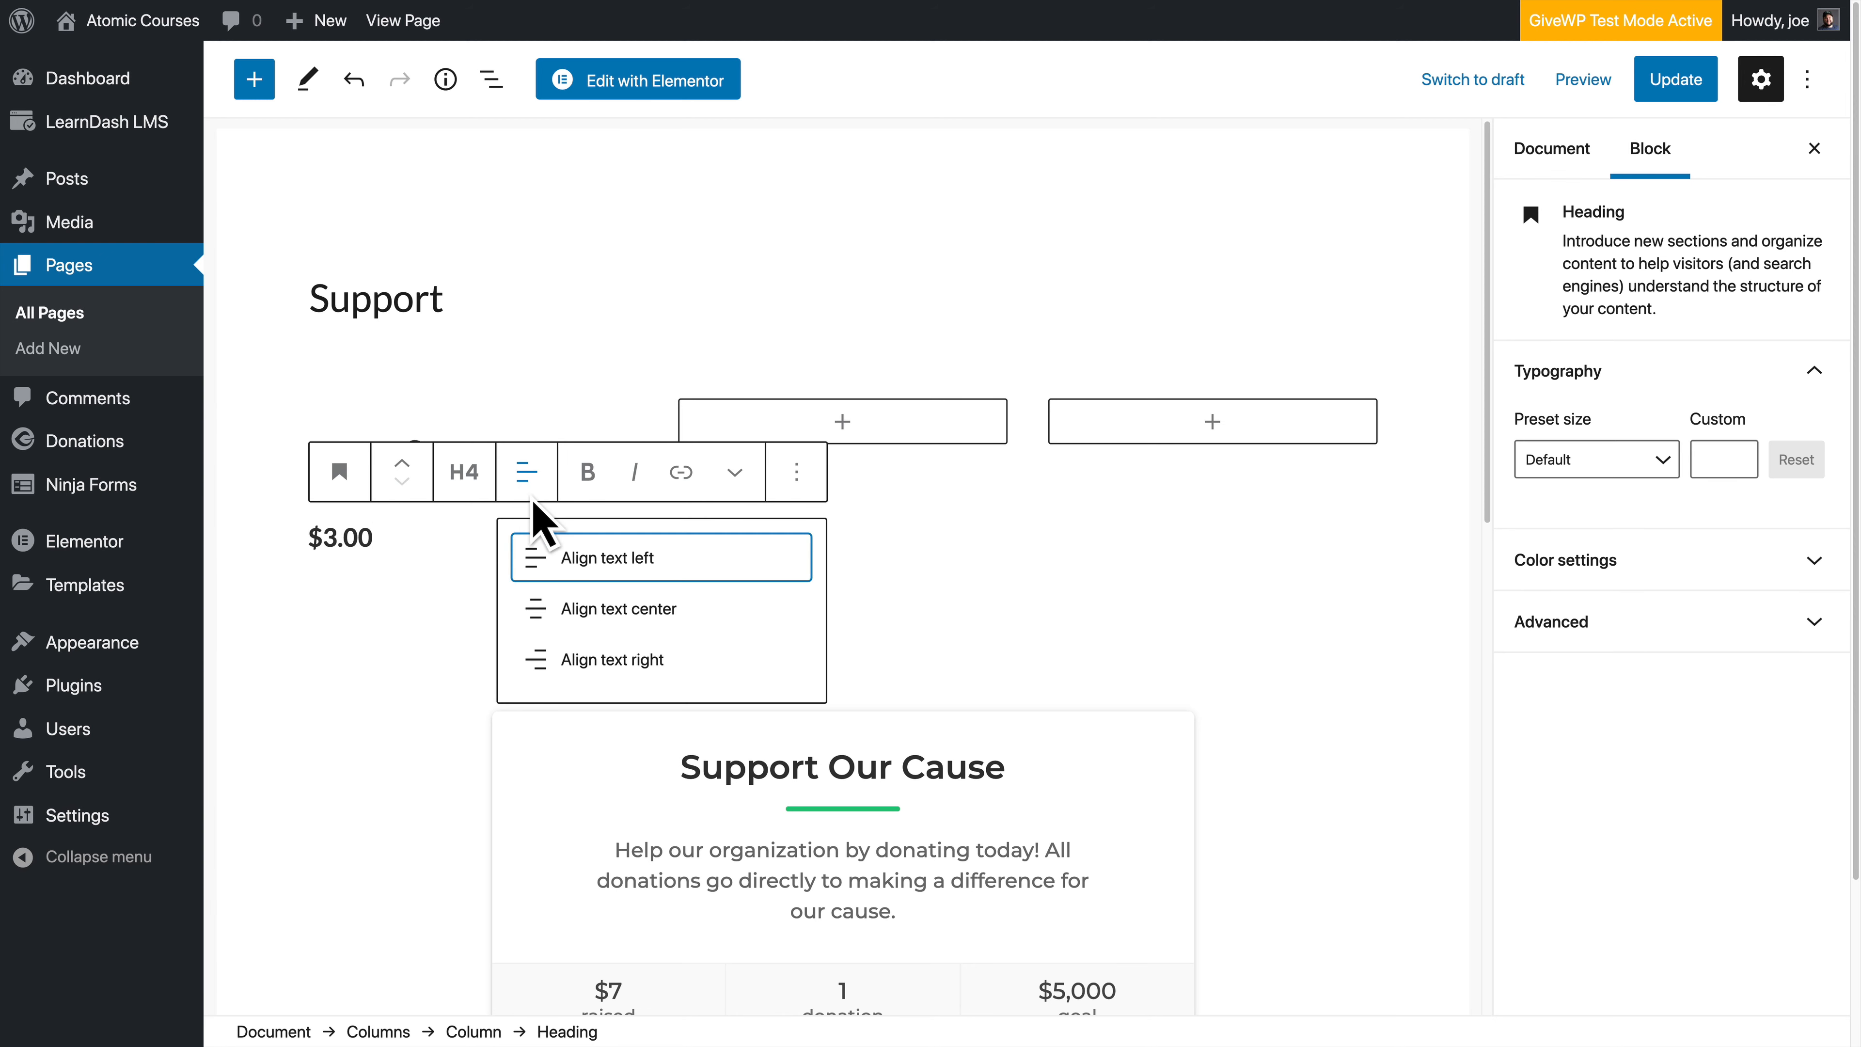
click(590, 620)
Step: Add the centered paragraph "A great big thank you!" below the $3.00 heading and start adding a block to the middle column
click(565, 644)
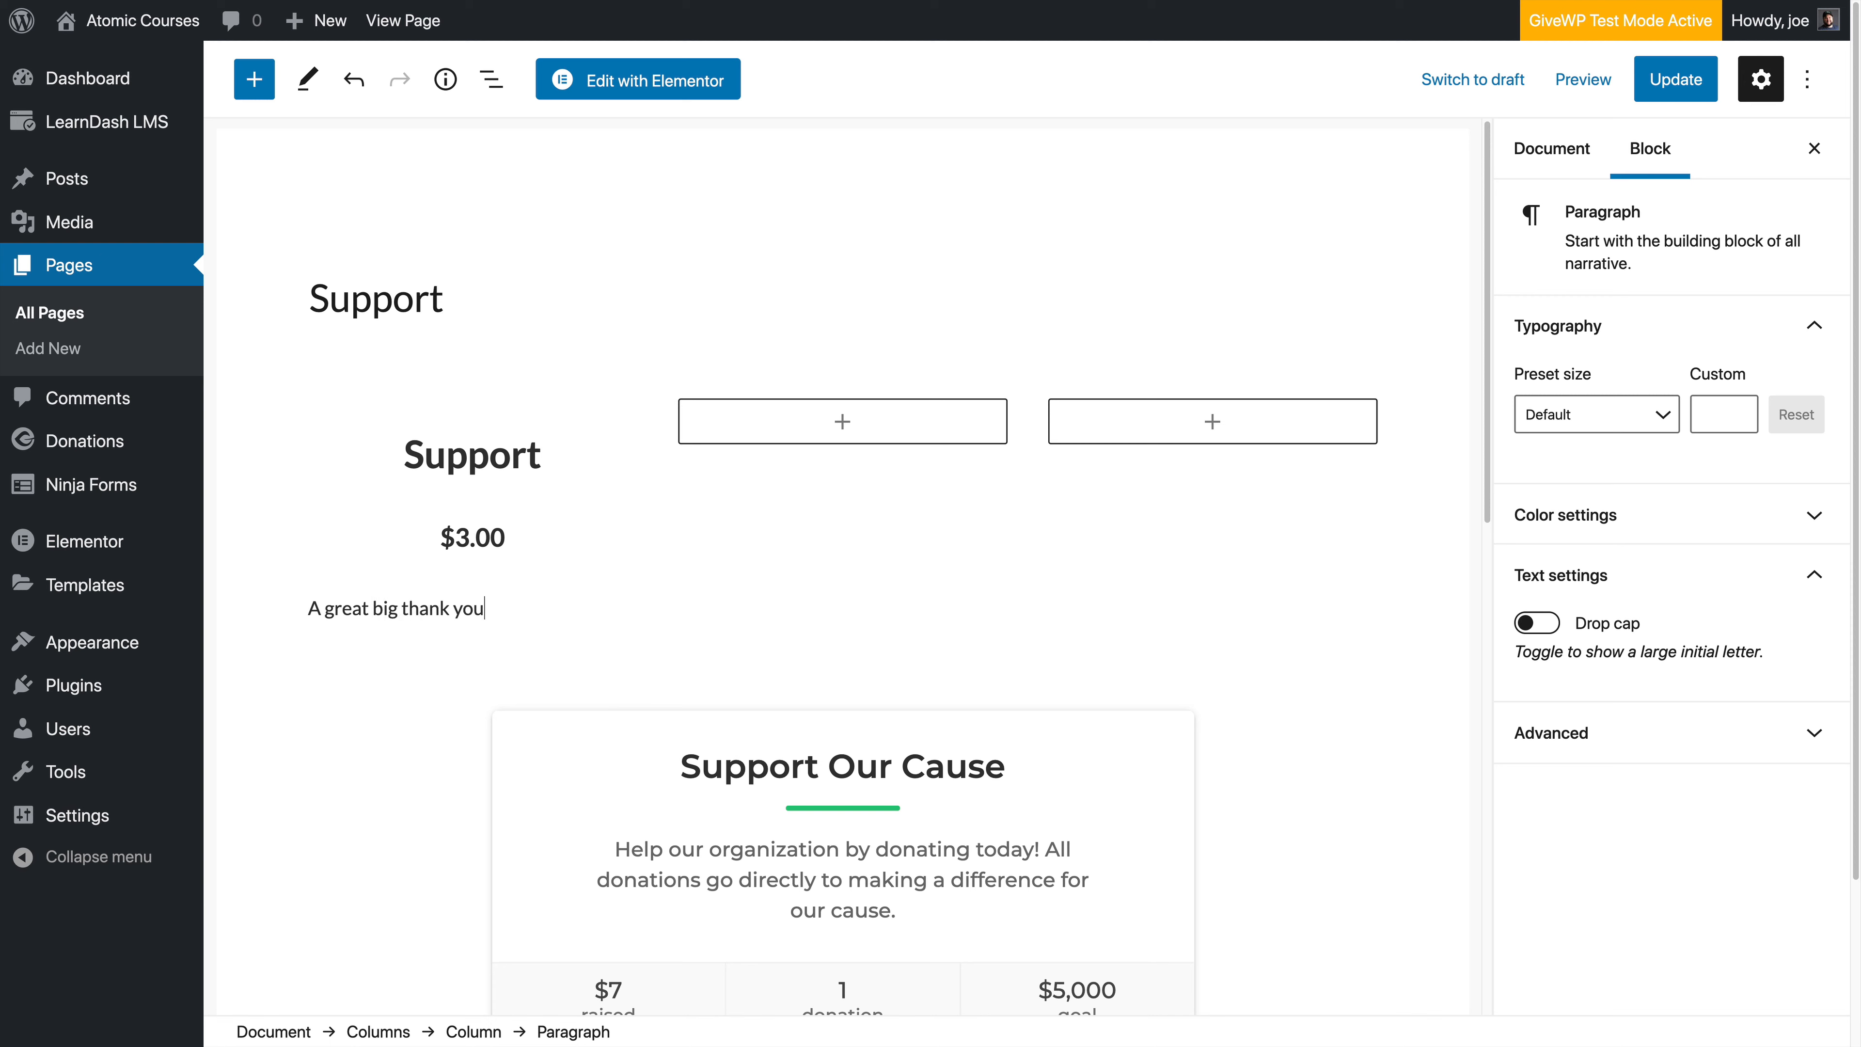
click(464, 546)
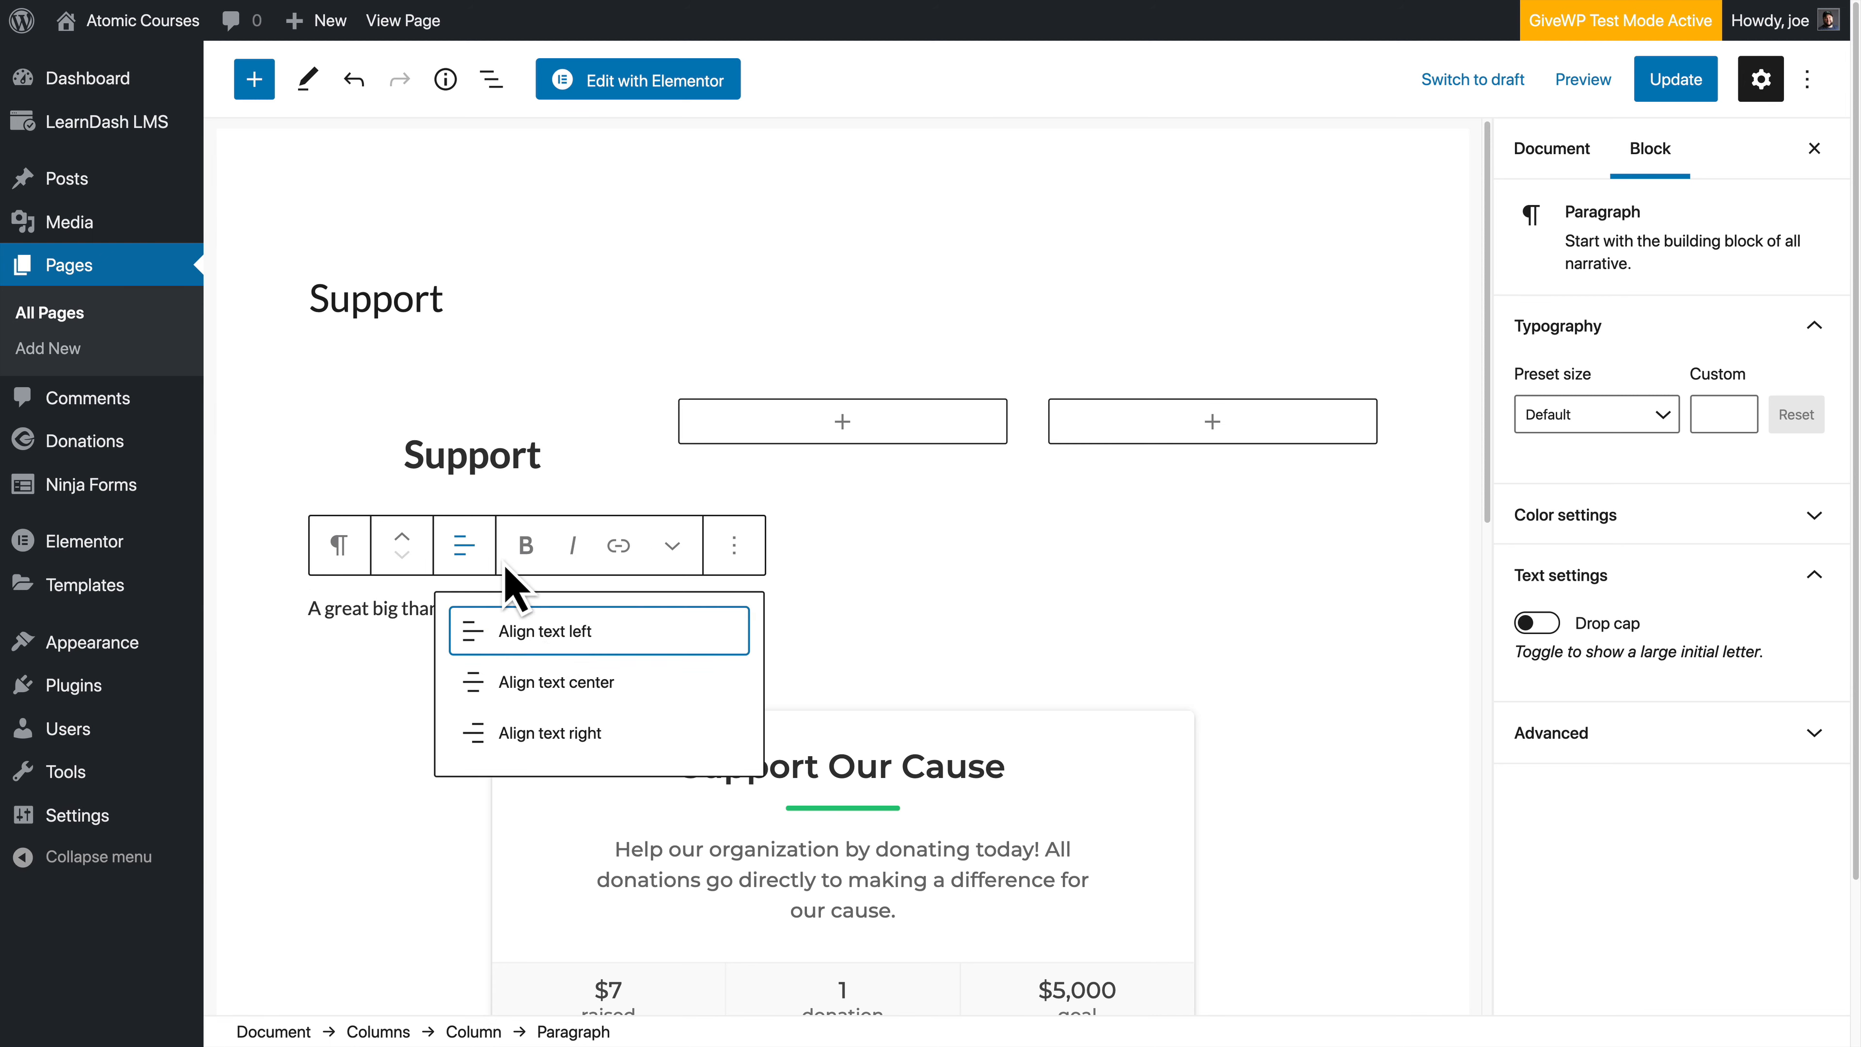
click(564, 685)
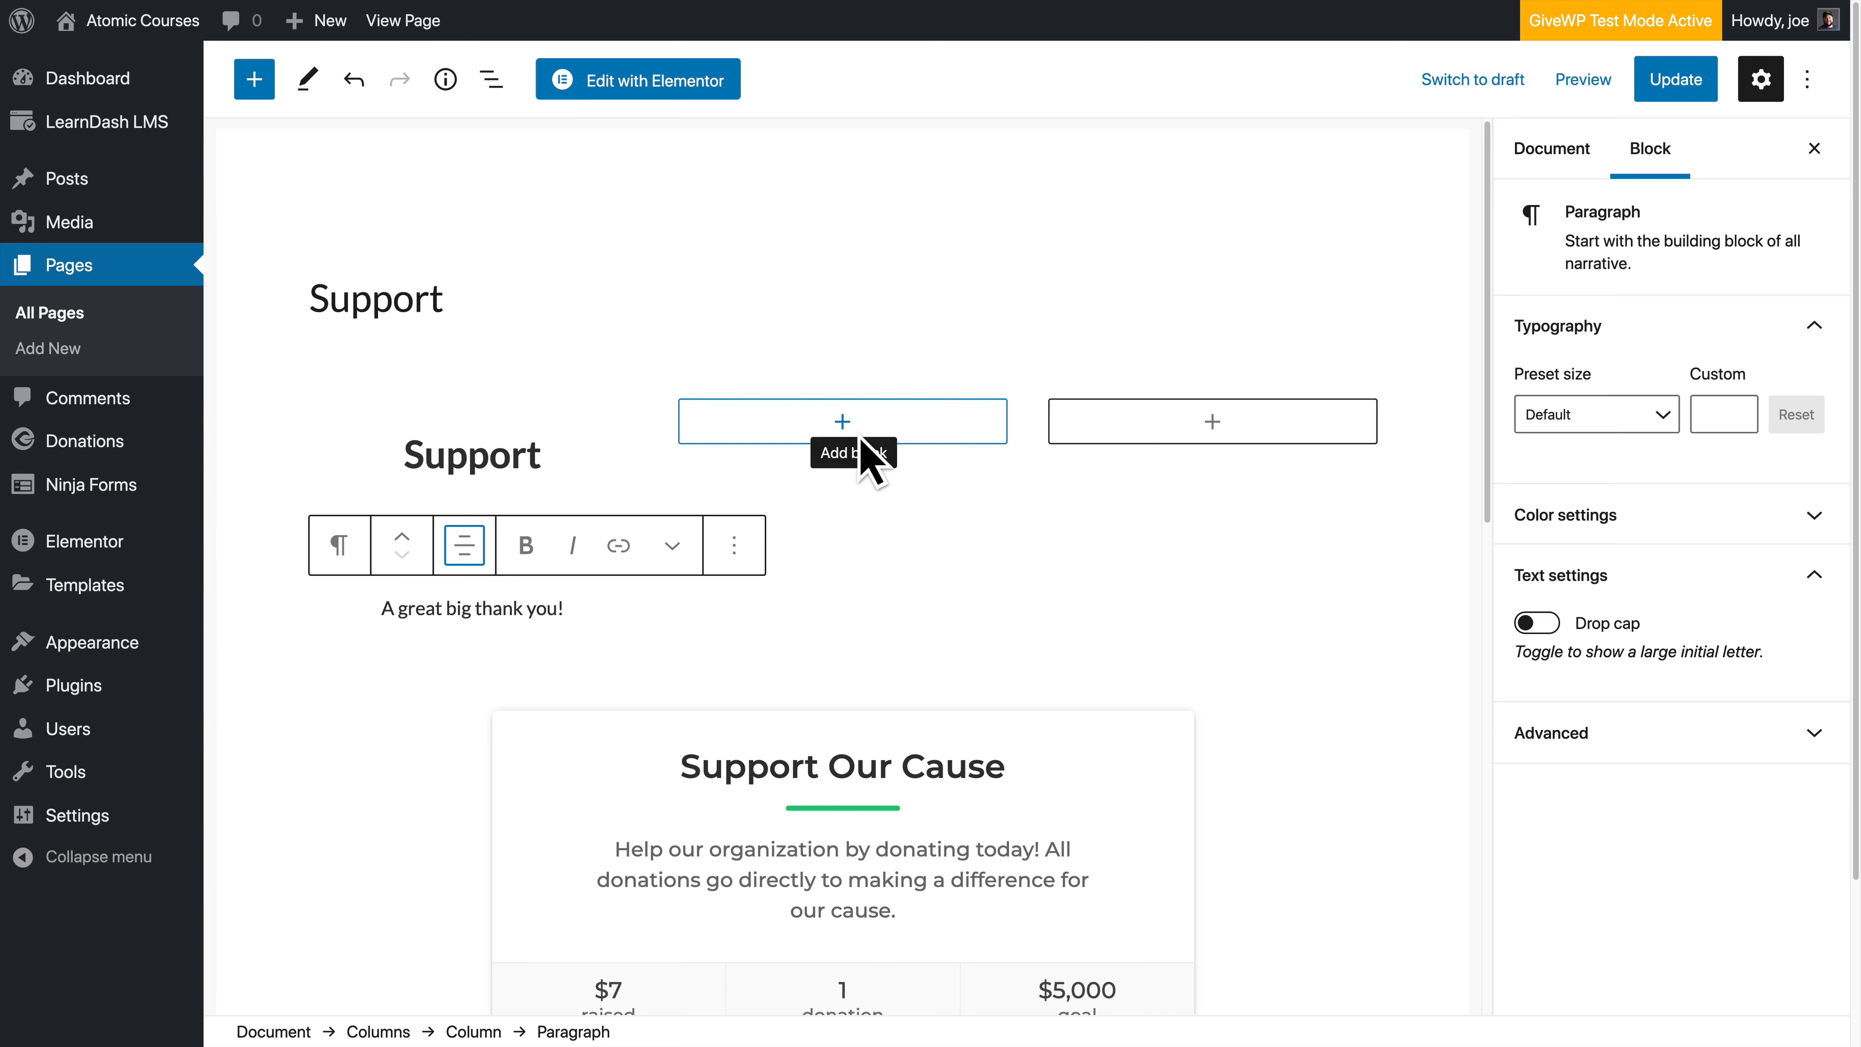
click(895, 440)
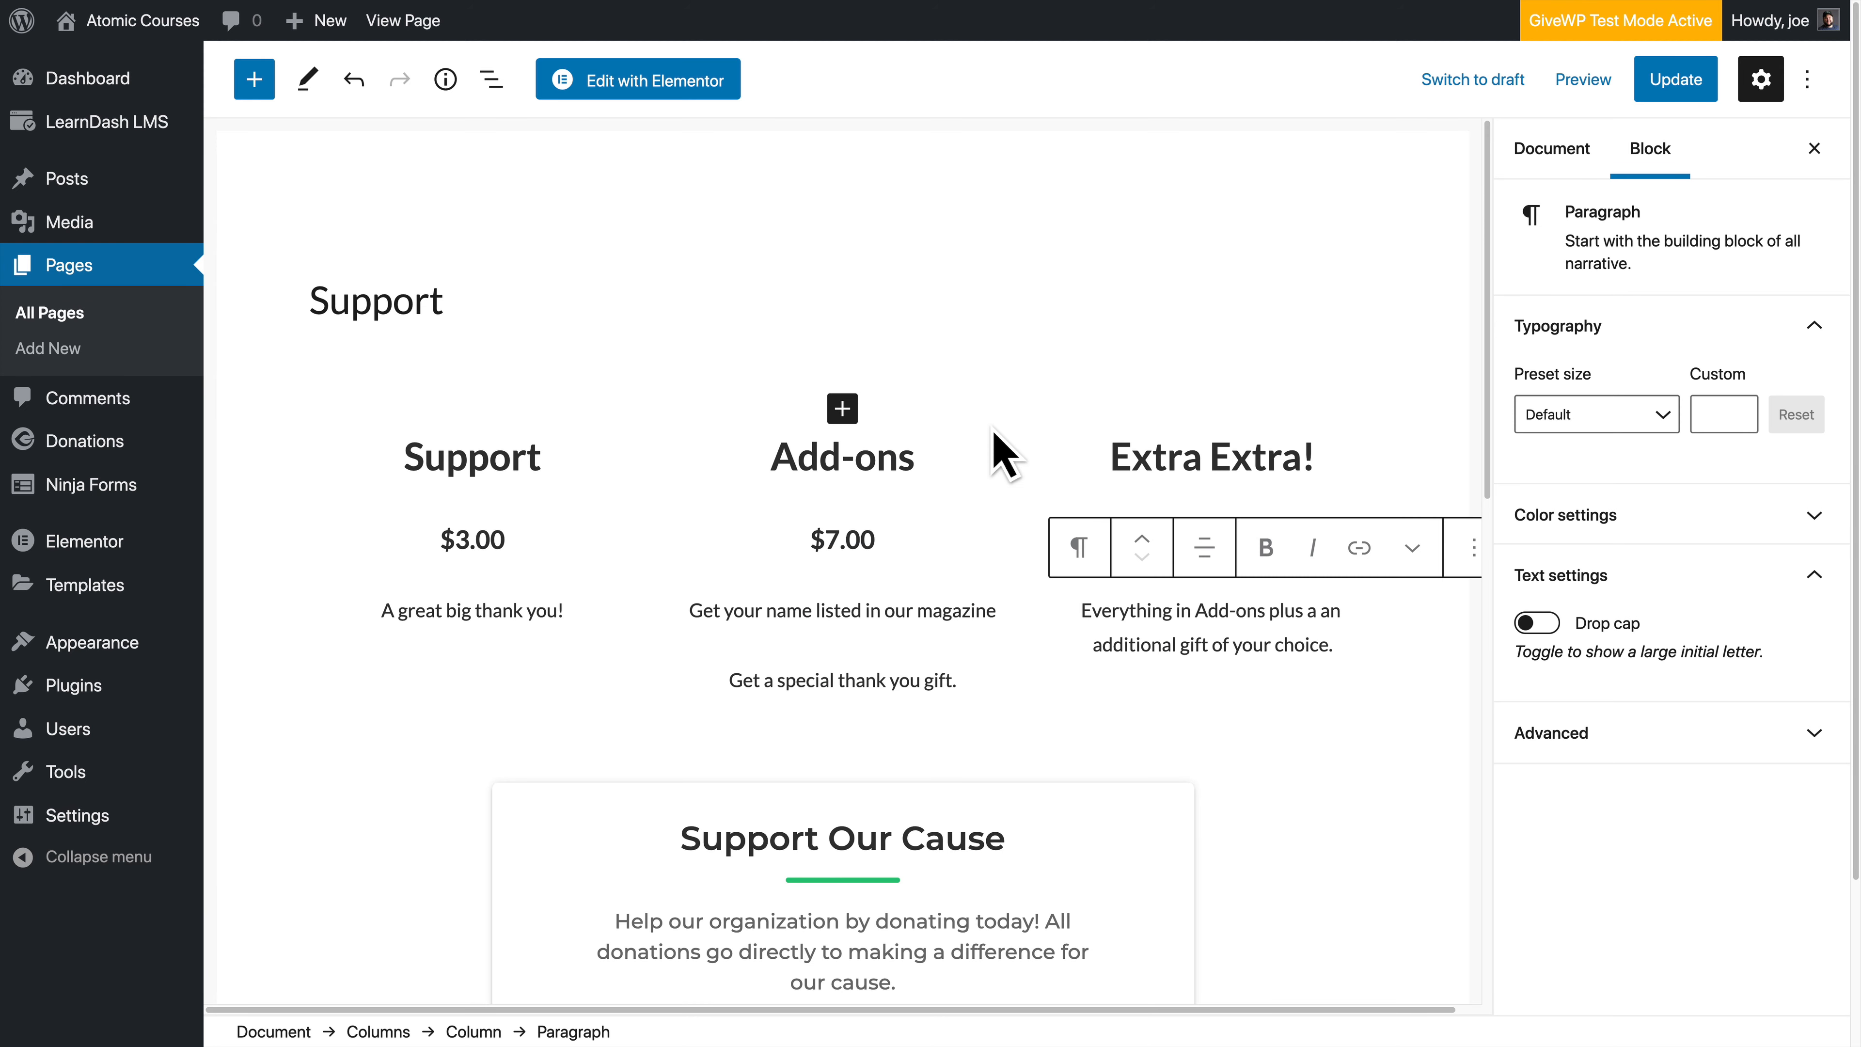
Step: Examine the settings of the first tier column and its Support heading, including the column's advanced options
click(634, 487)
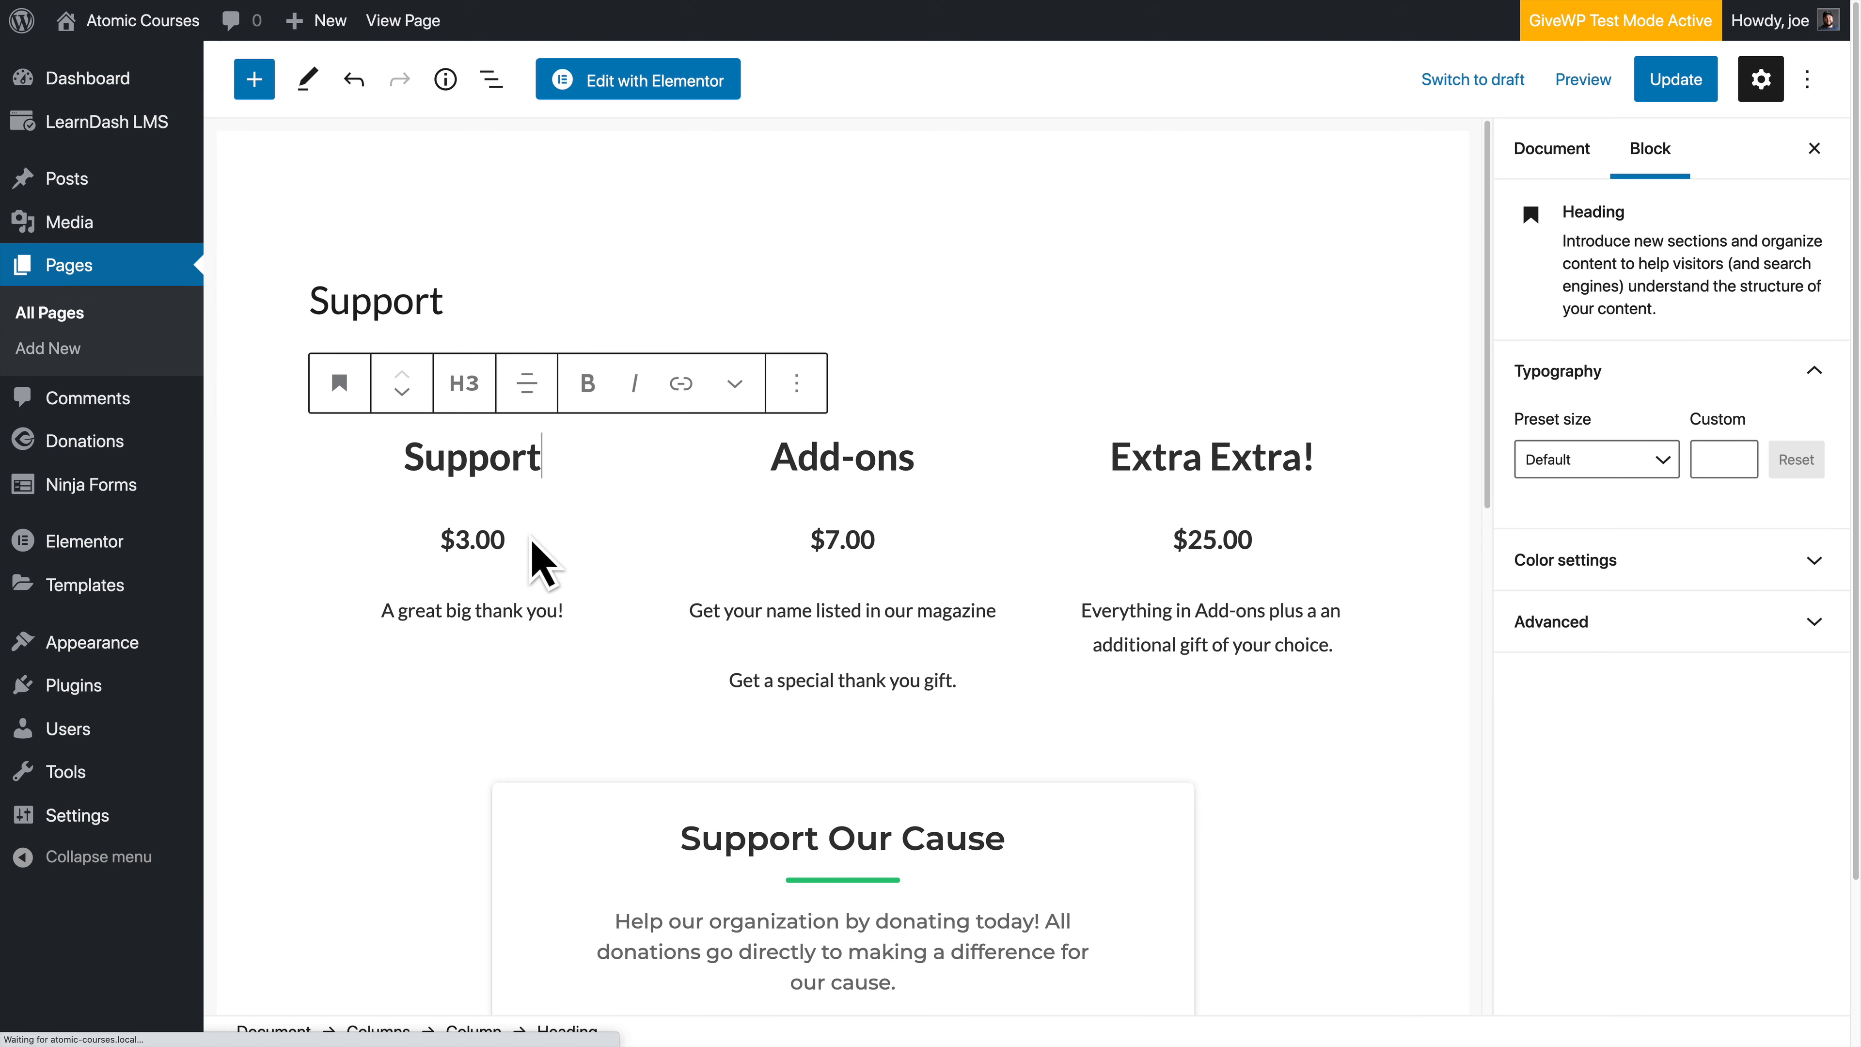
click(512, 547)
click(352, 419)
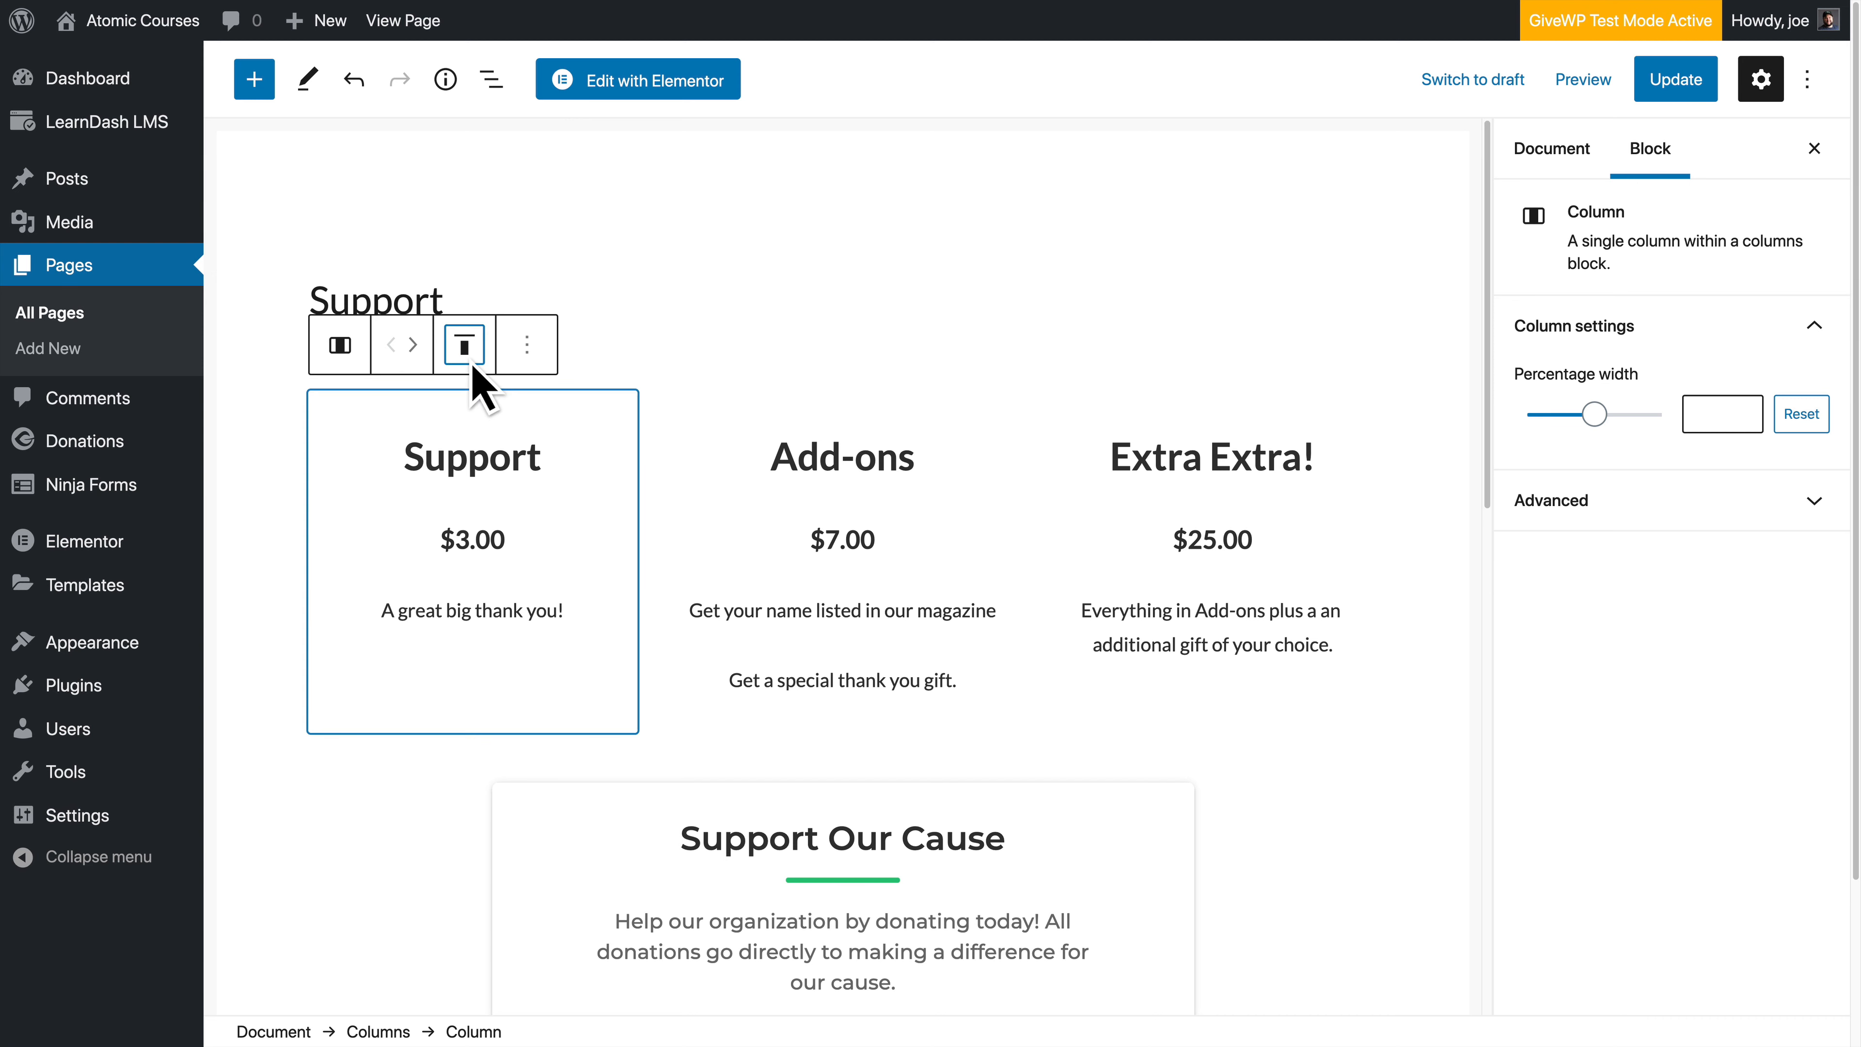
click(467, 359)
click(425, 483)
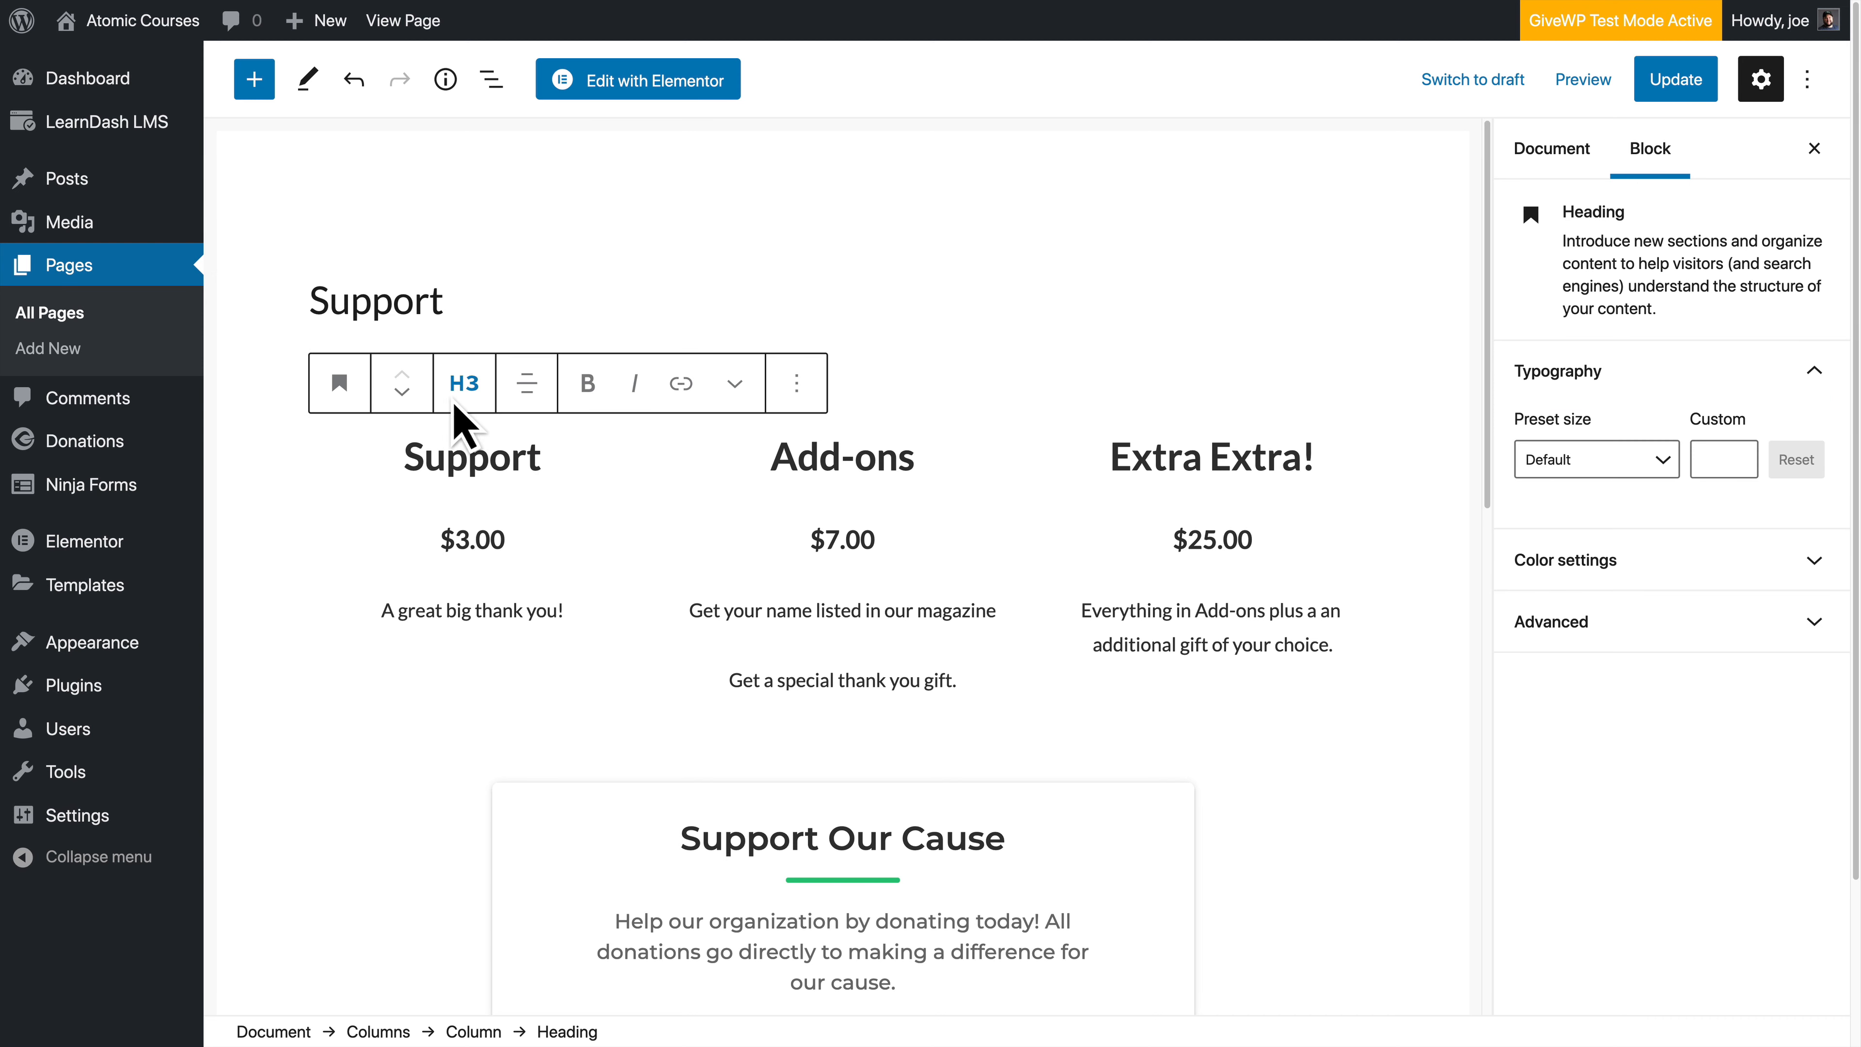
mouse_move(351, 396)
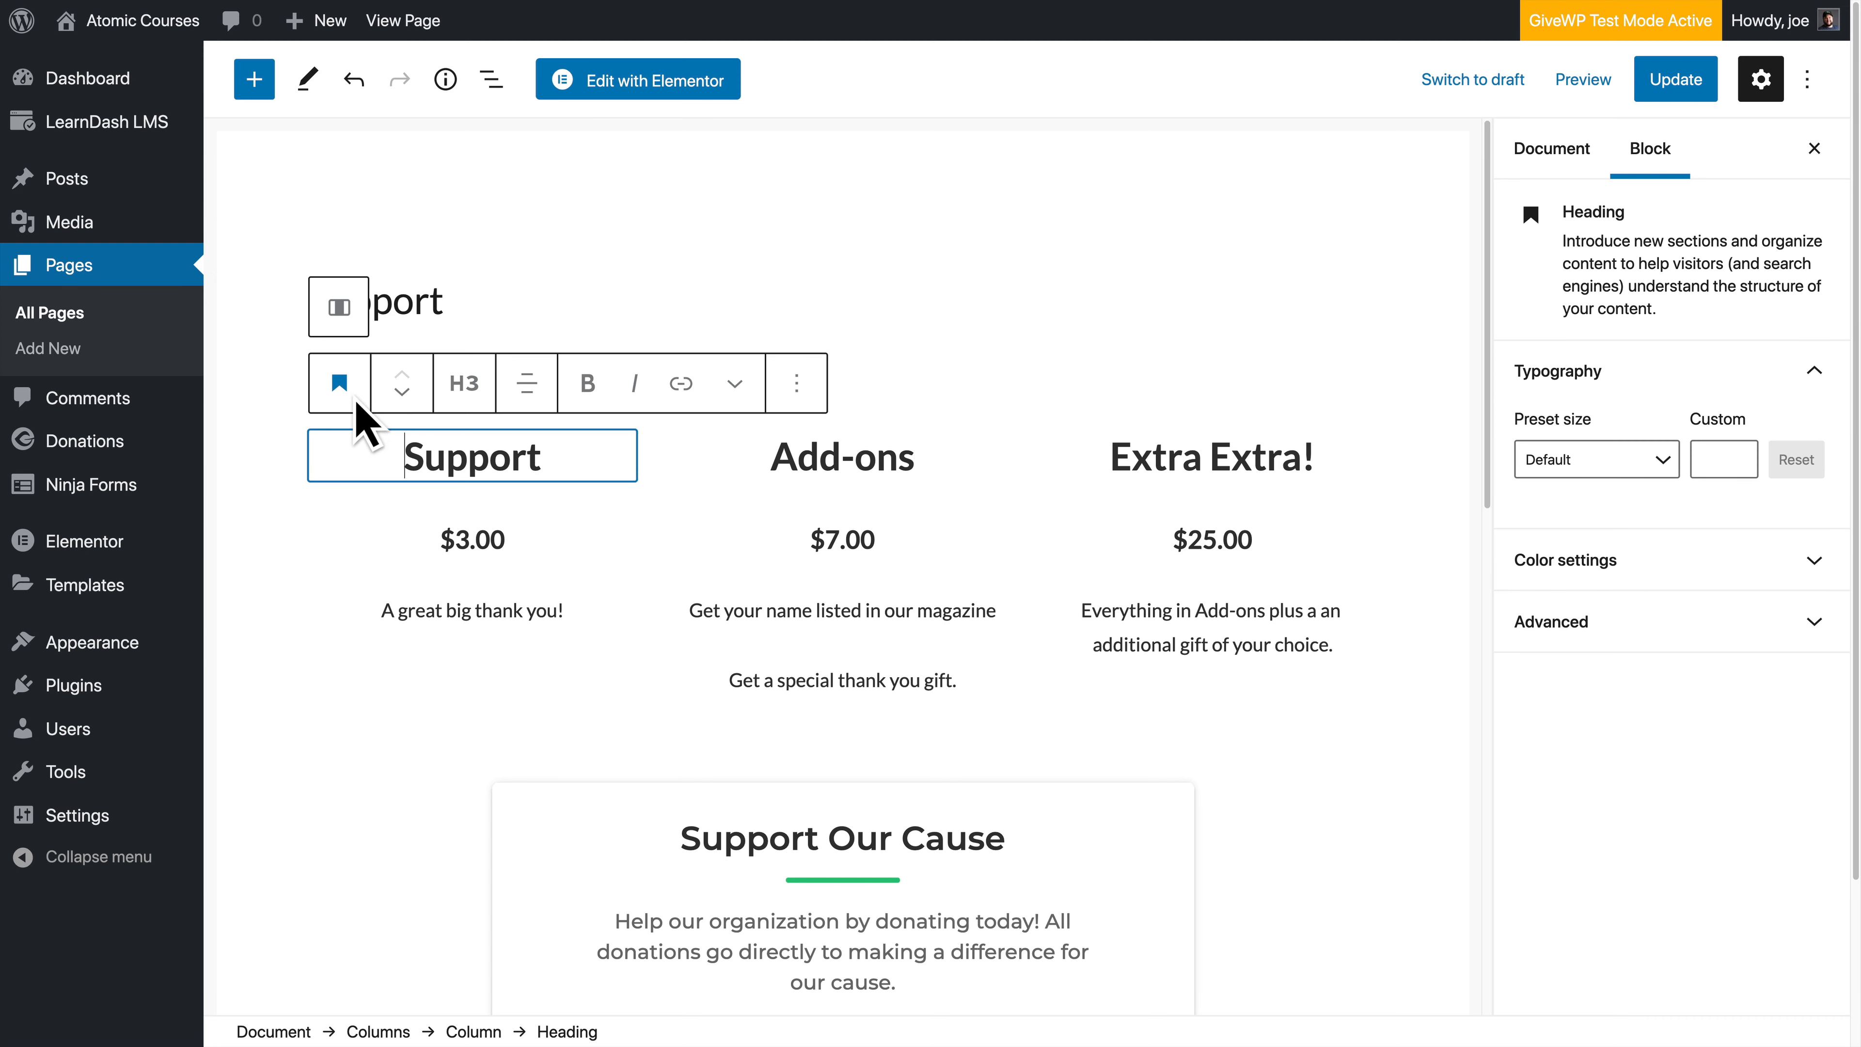
click(362, 327)
click(1638, 506)
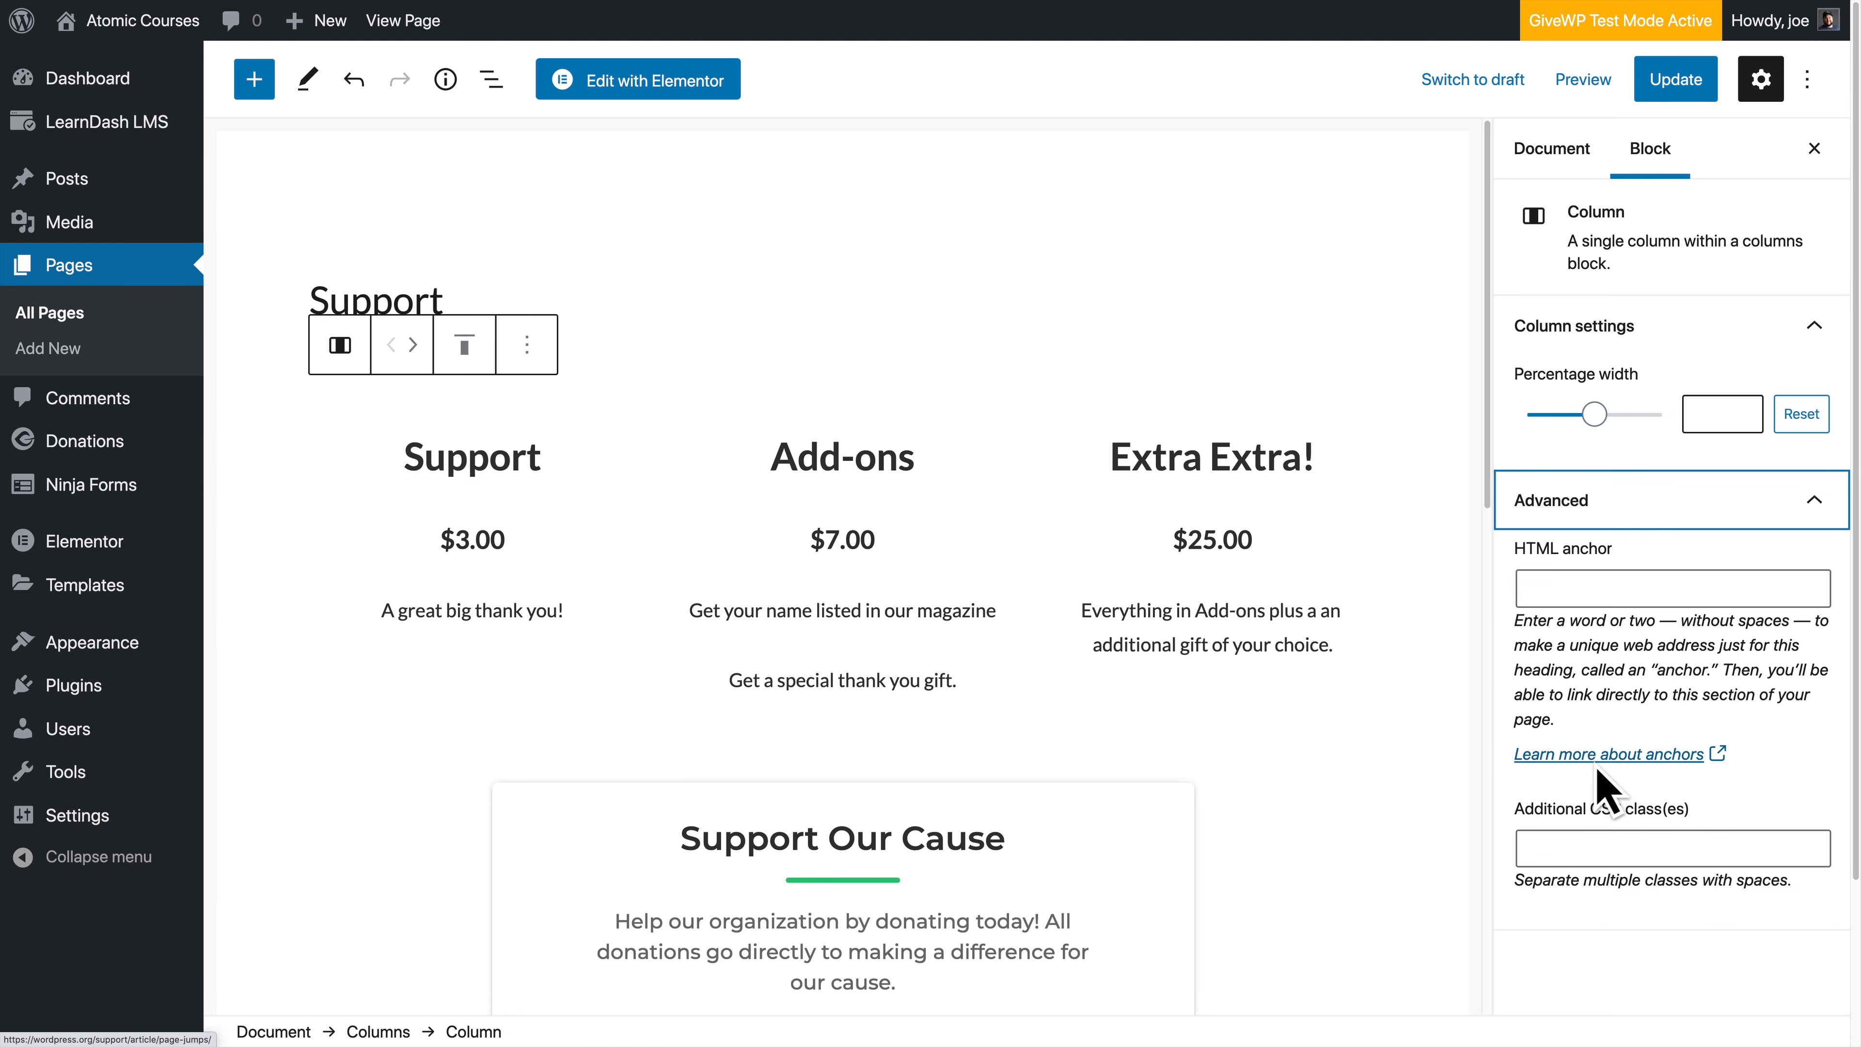
Step: Look over the Add-ons heading settings and the donation form block below the tier columns
click(982, 448)
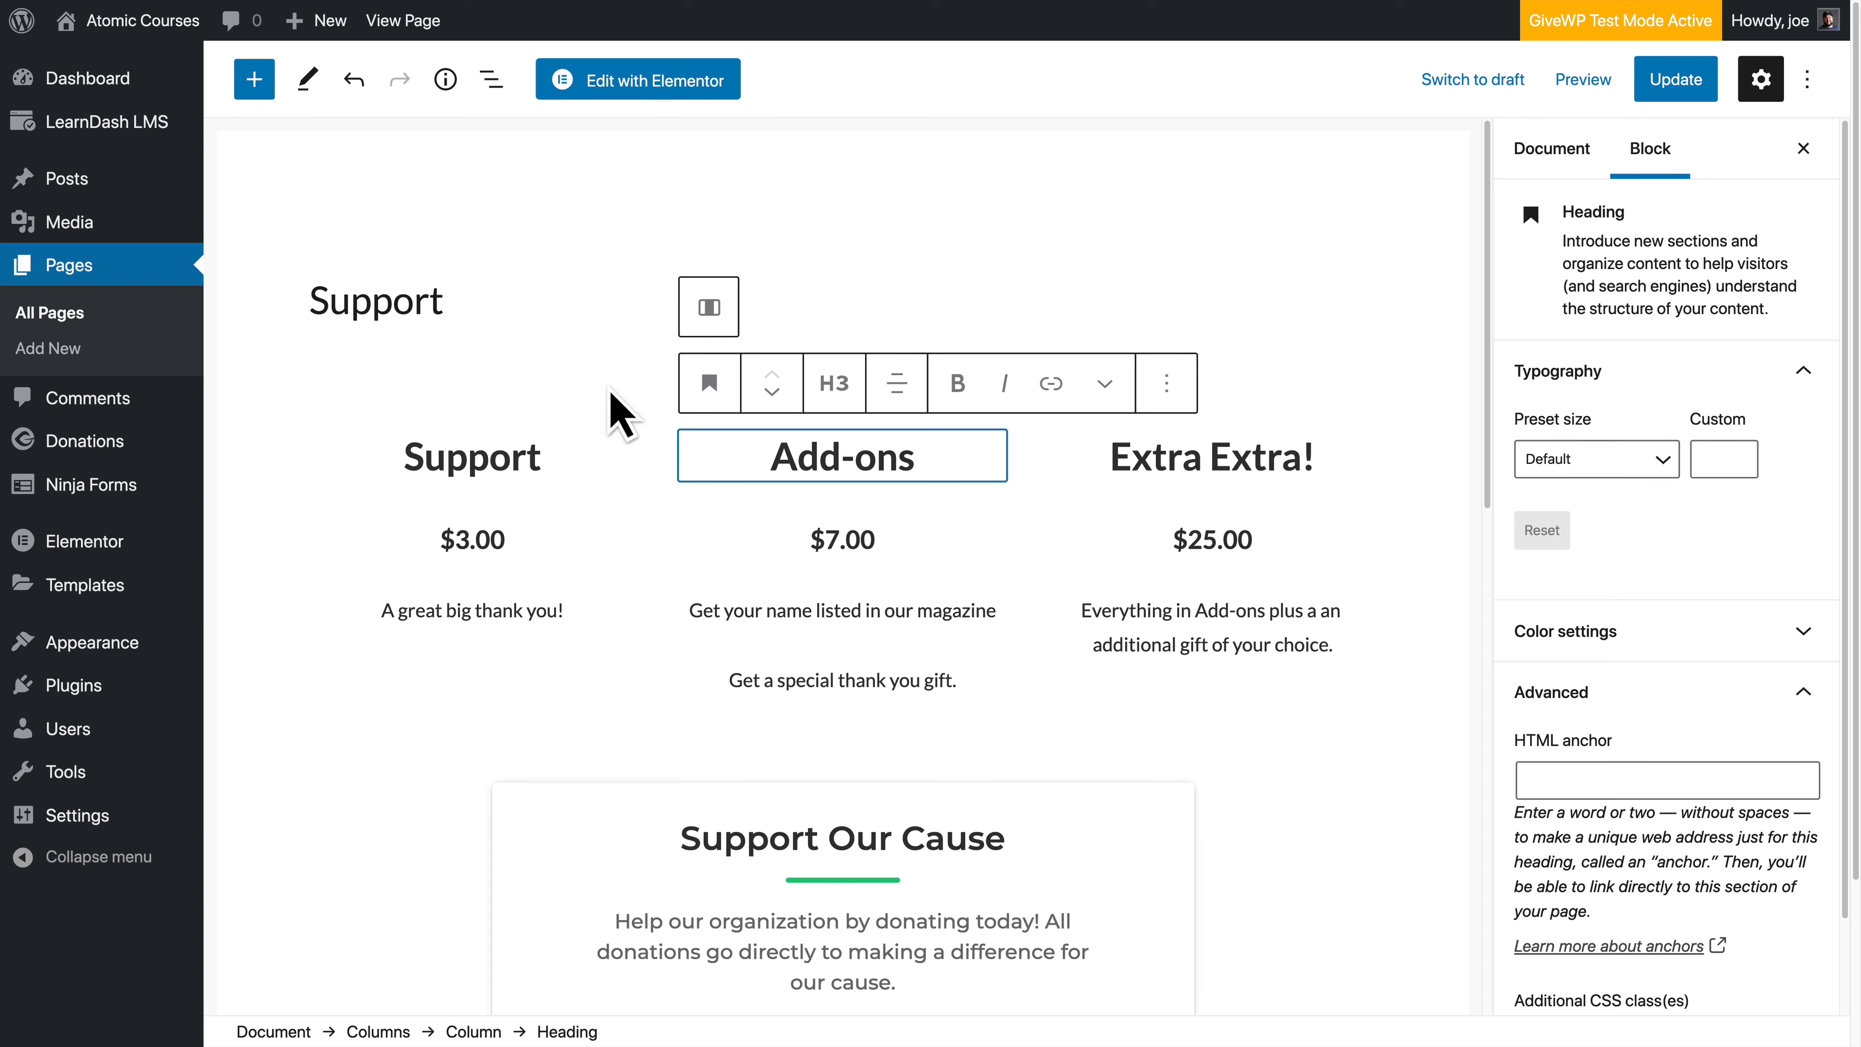
click(603, 408)
scroll(935, 773, down, 7)
click(935, 774)
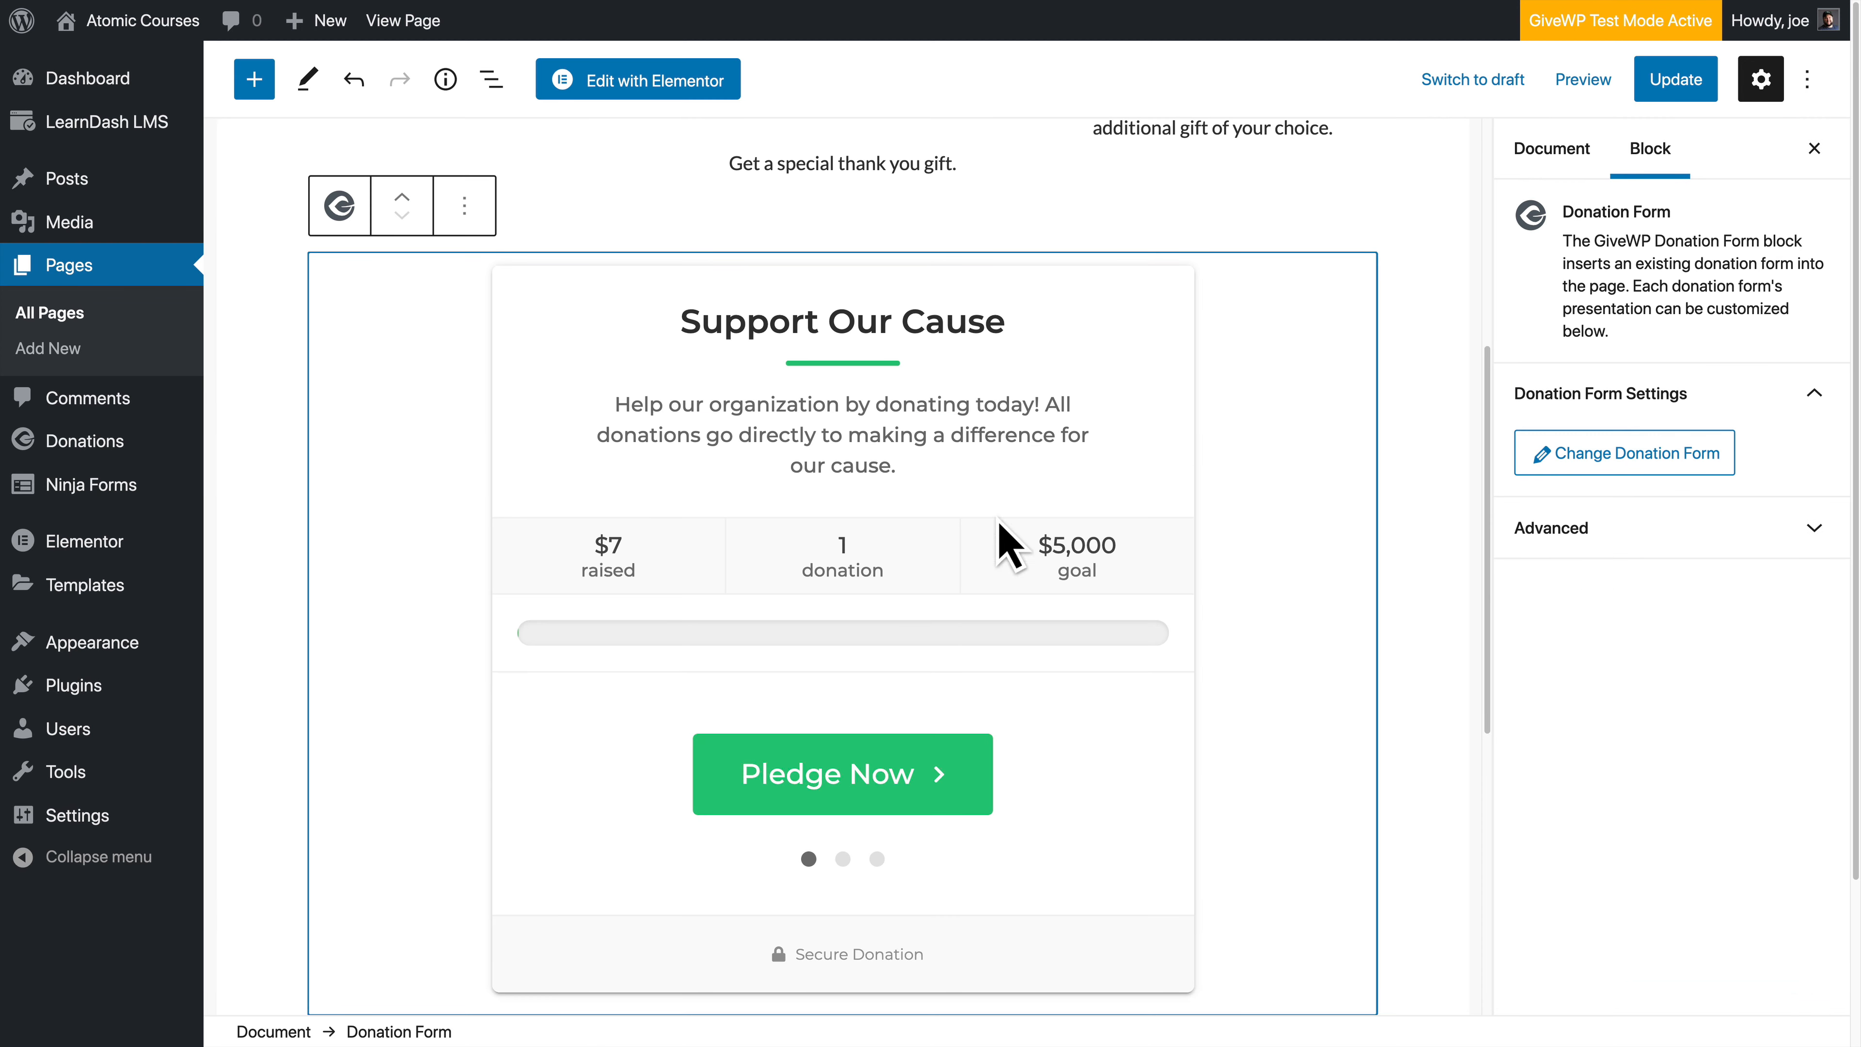
scroll(1300, 619, up, 7)
Step: Search for a "pricing" block to insert below the tier columns, extending the search to the full block library
key(Up)
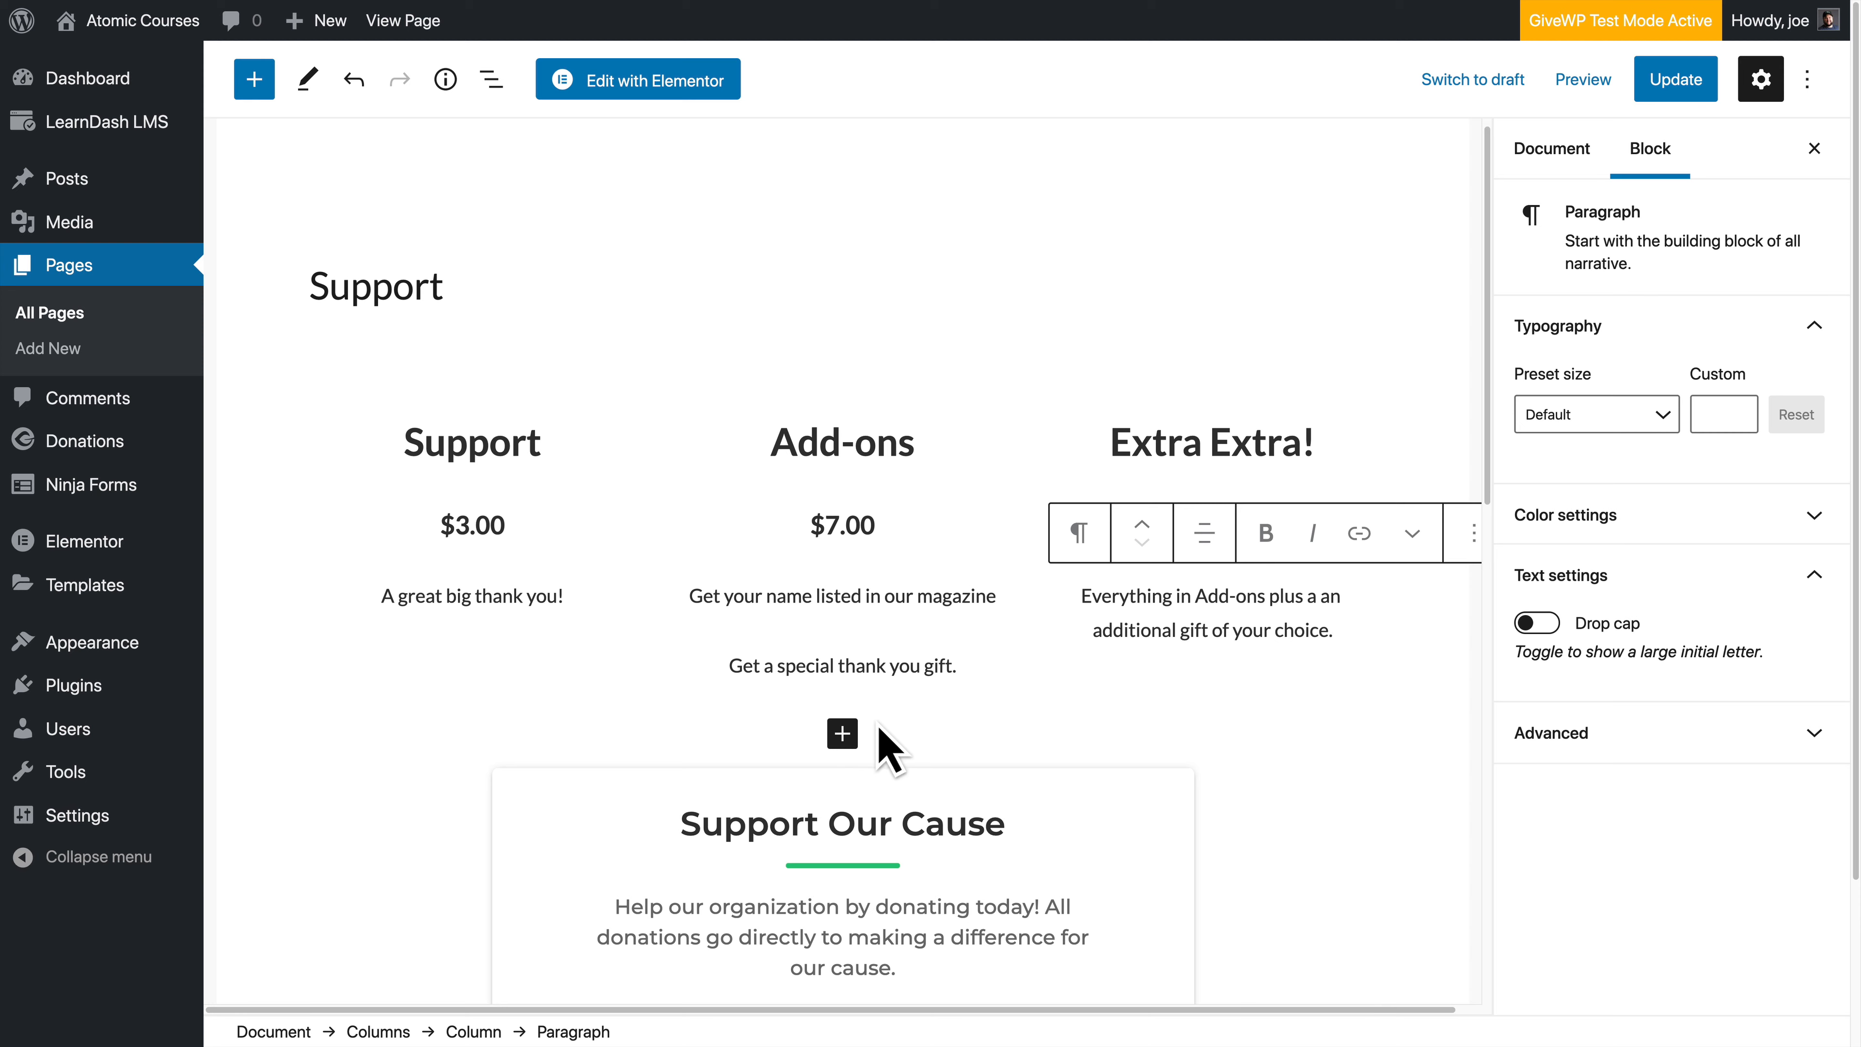
click(834, 757)
scroll(1067, 622, up, 3)
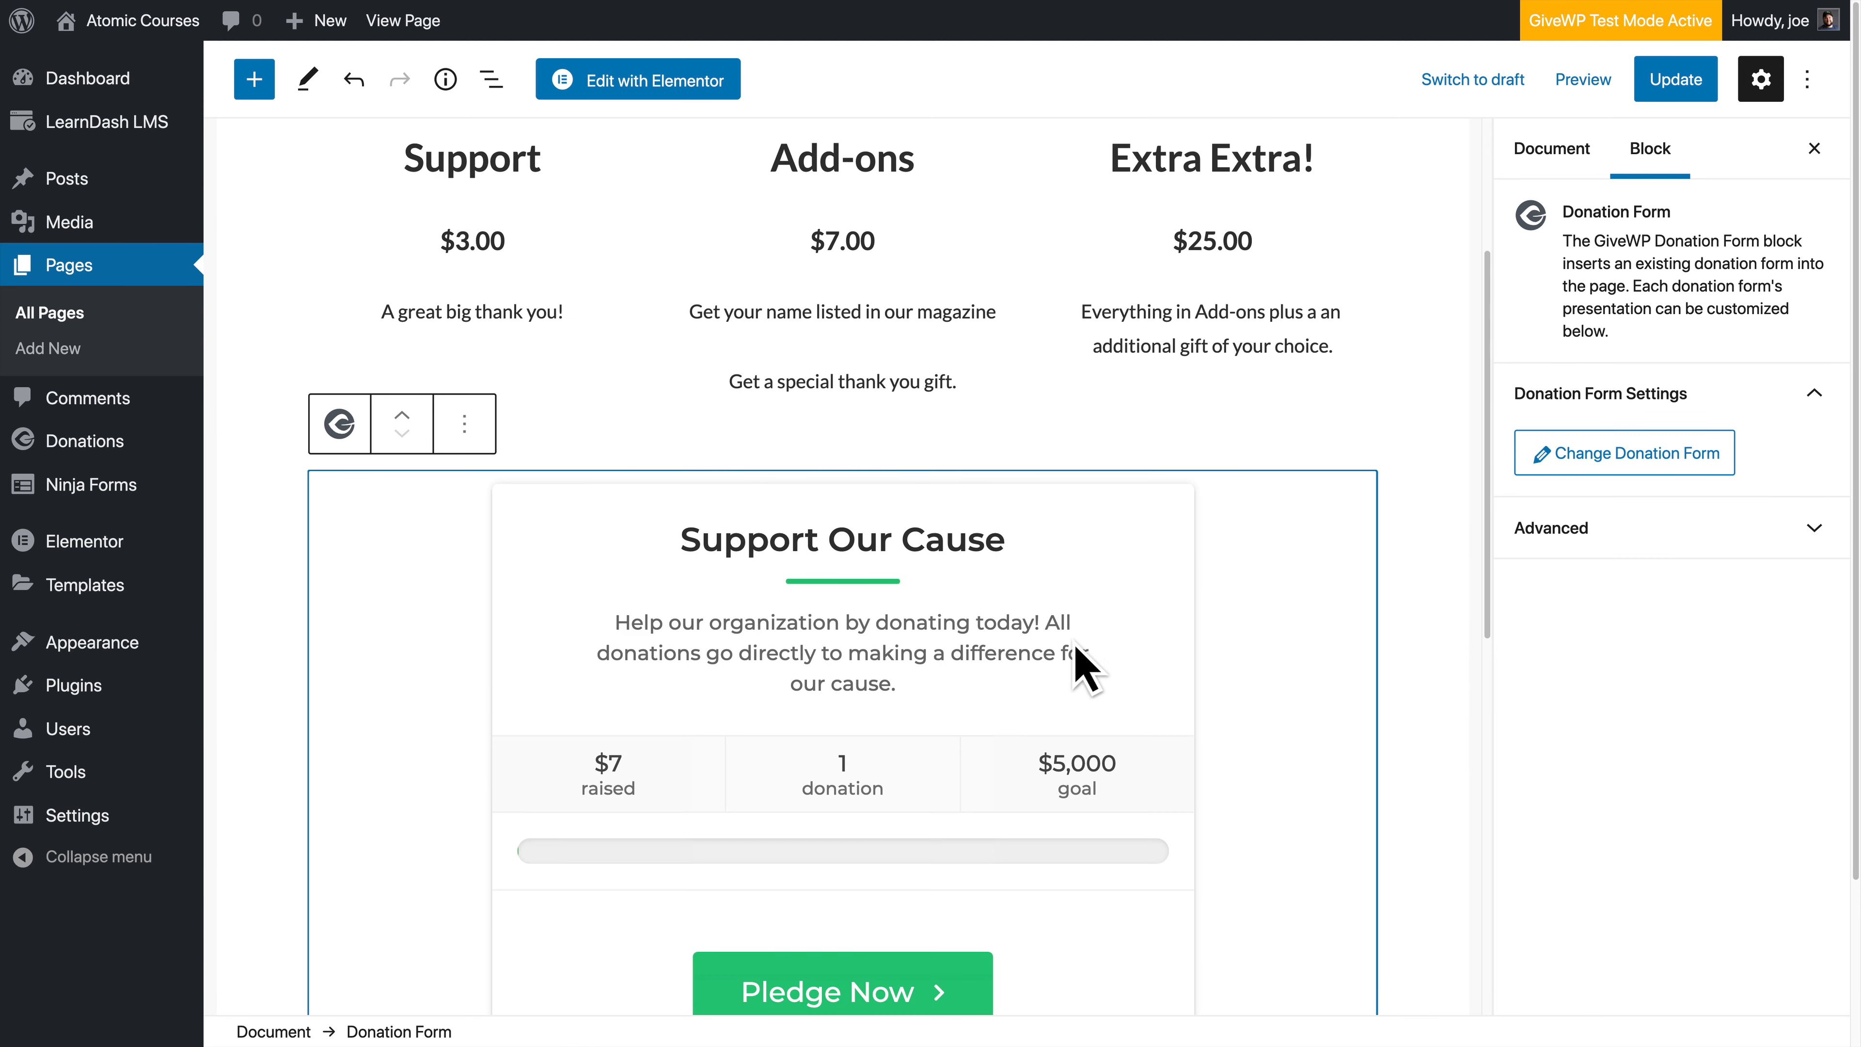
click(883, 469)
click(843, 449)
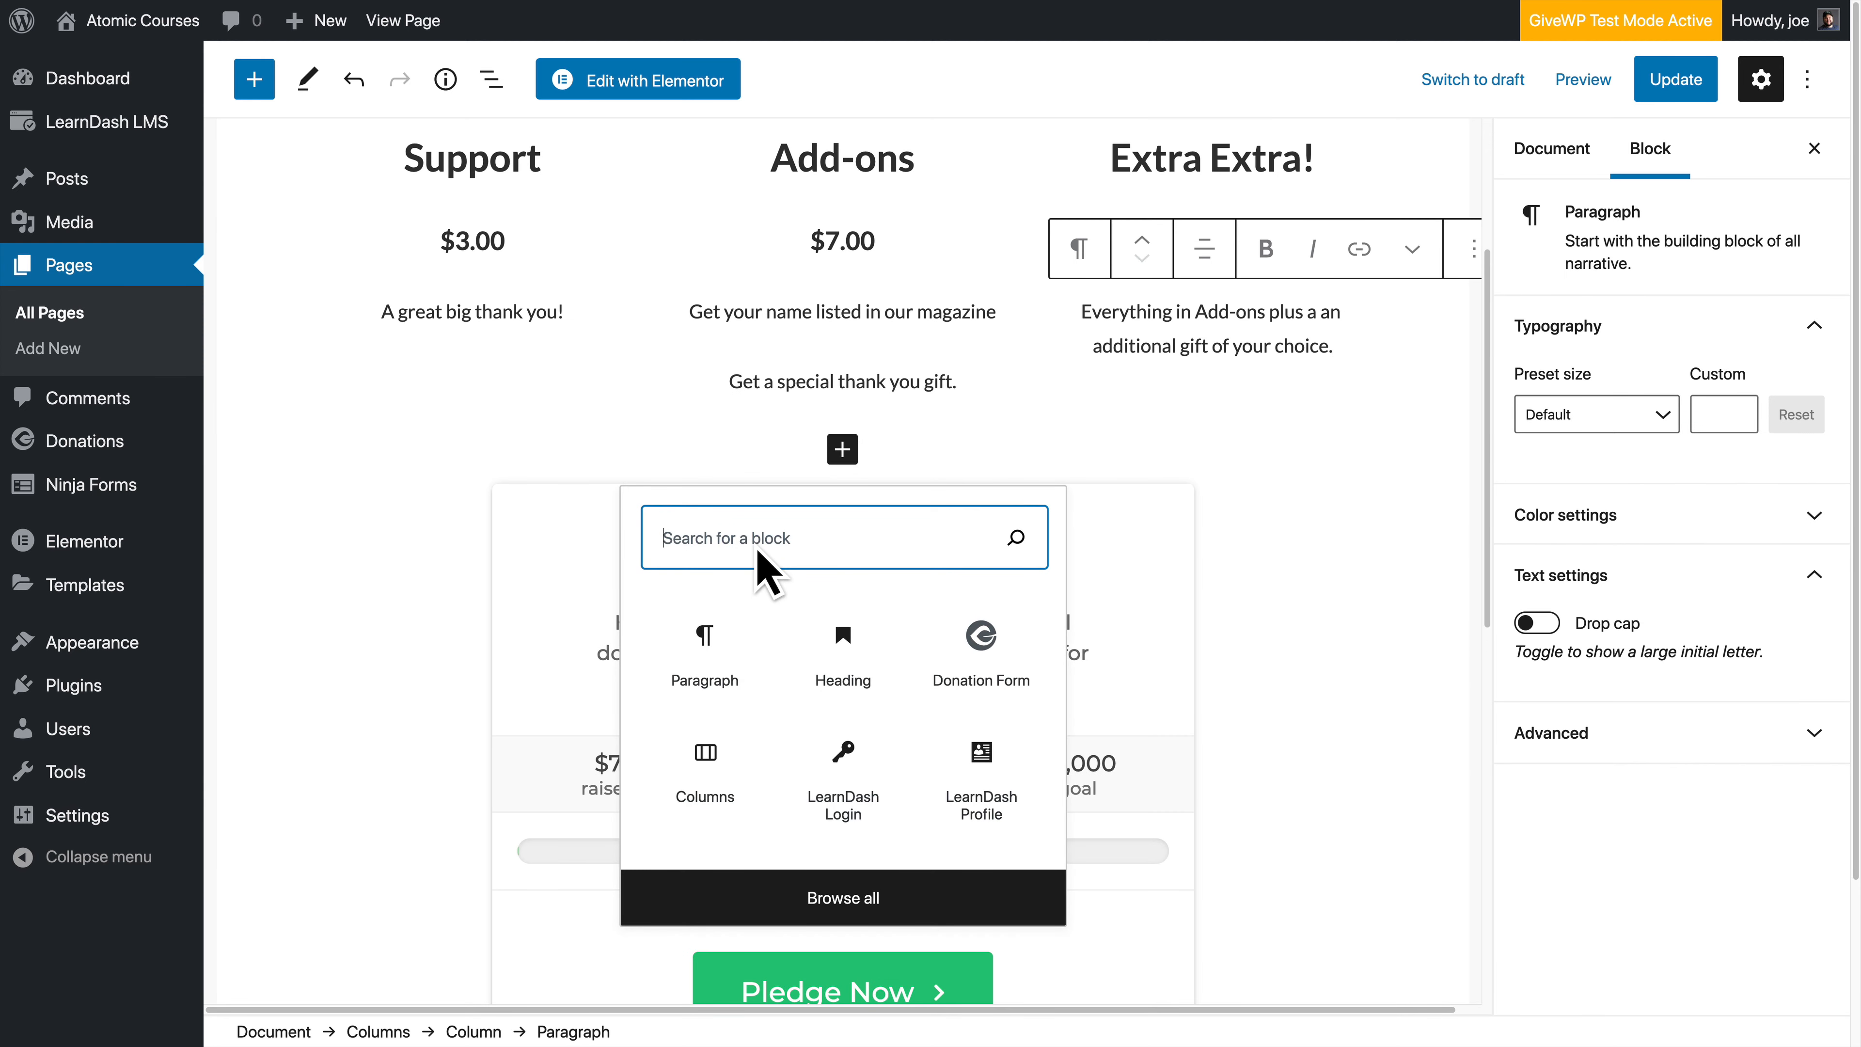
text(prii)
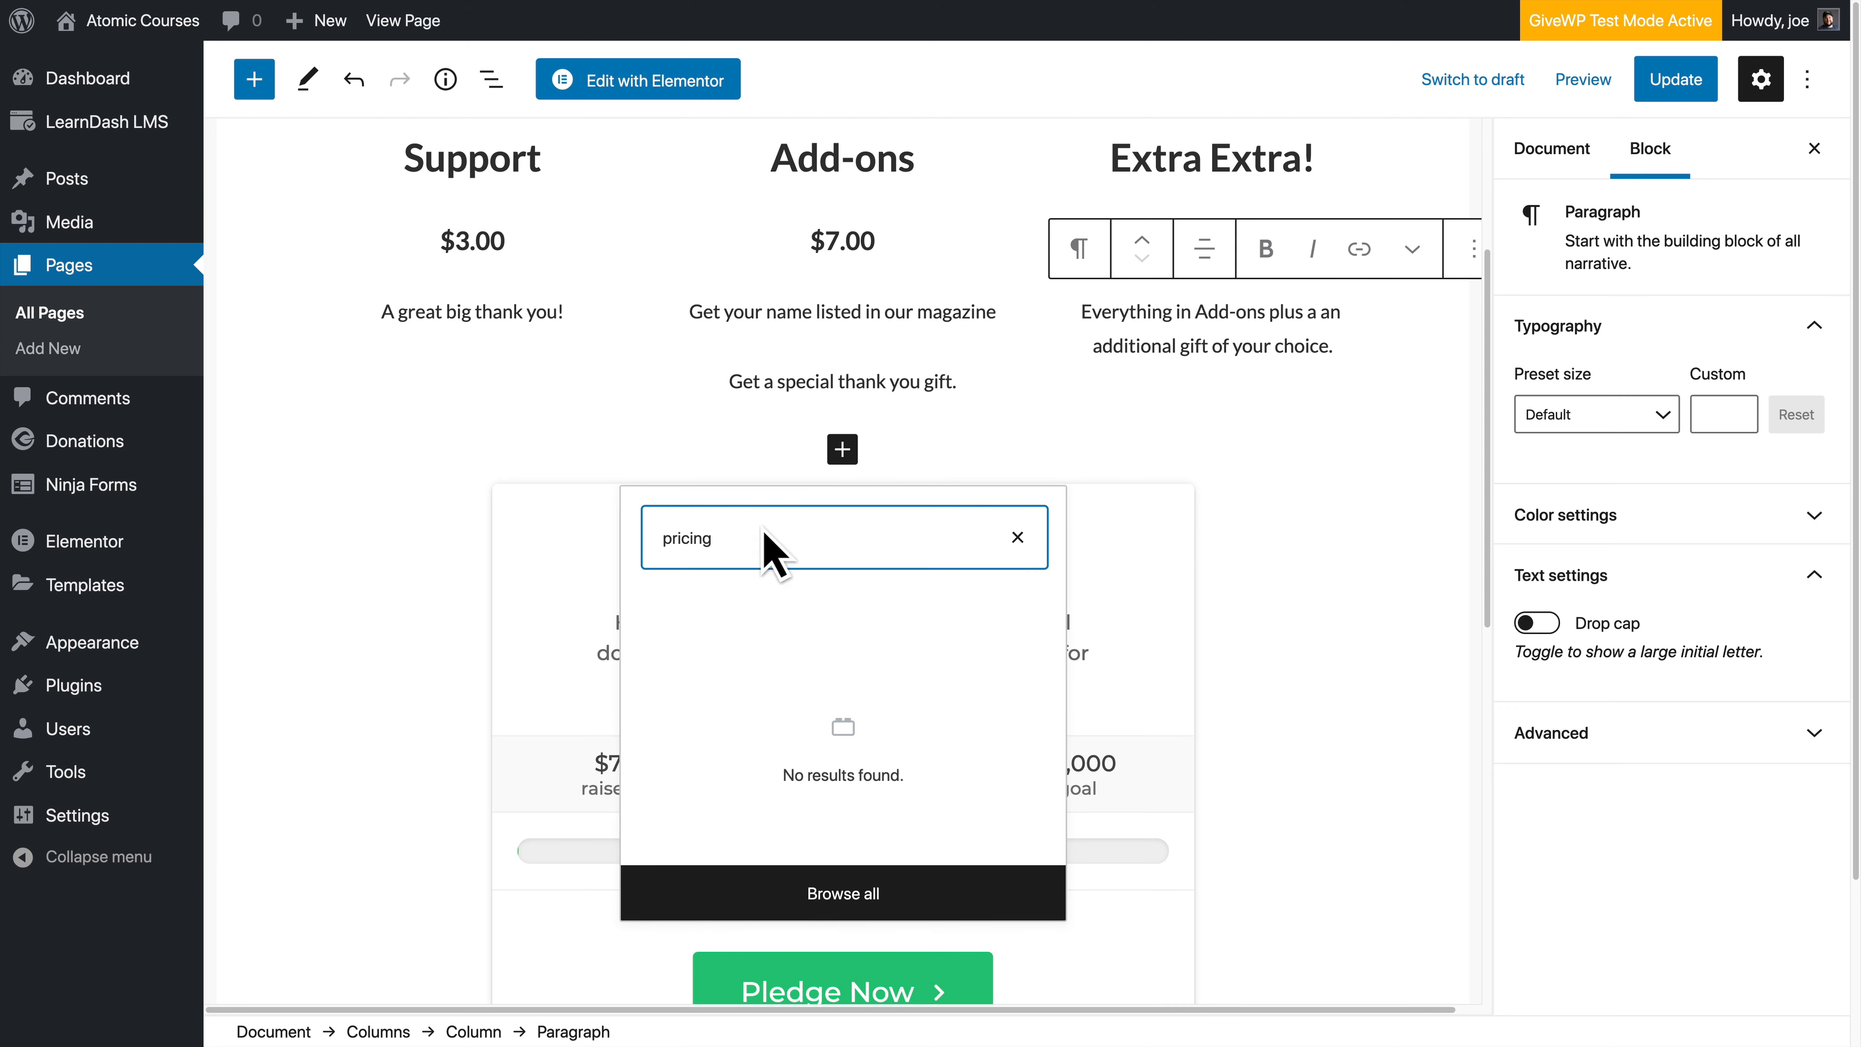
click(825, 905)
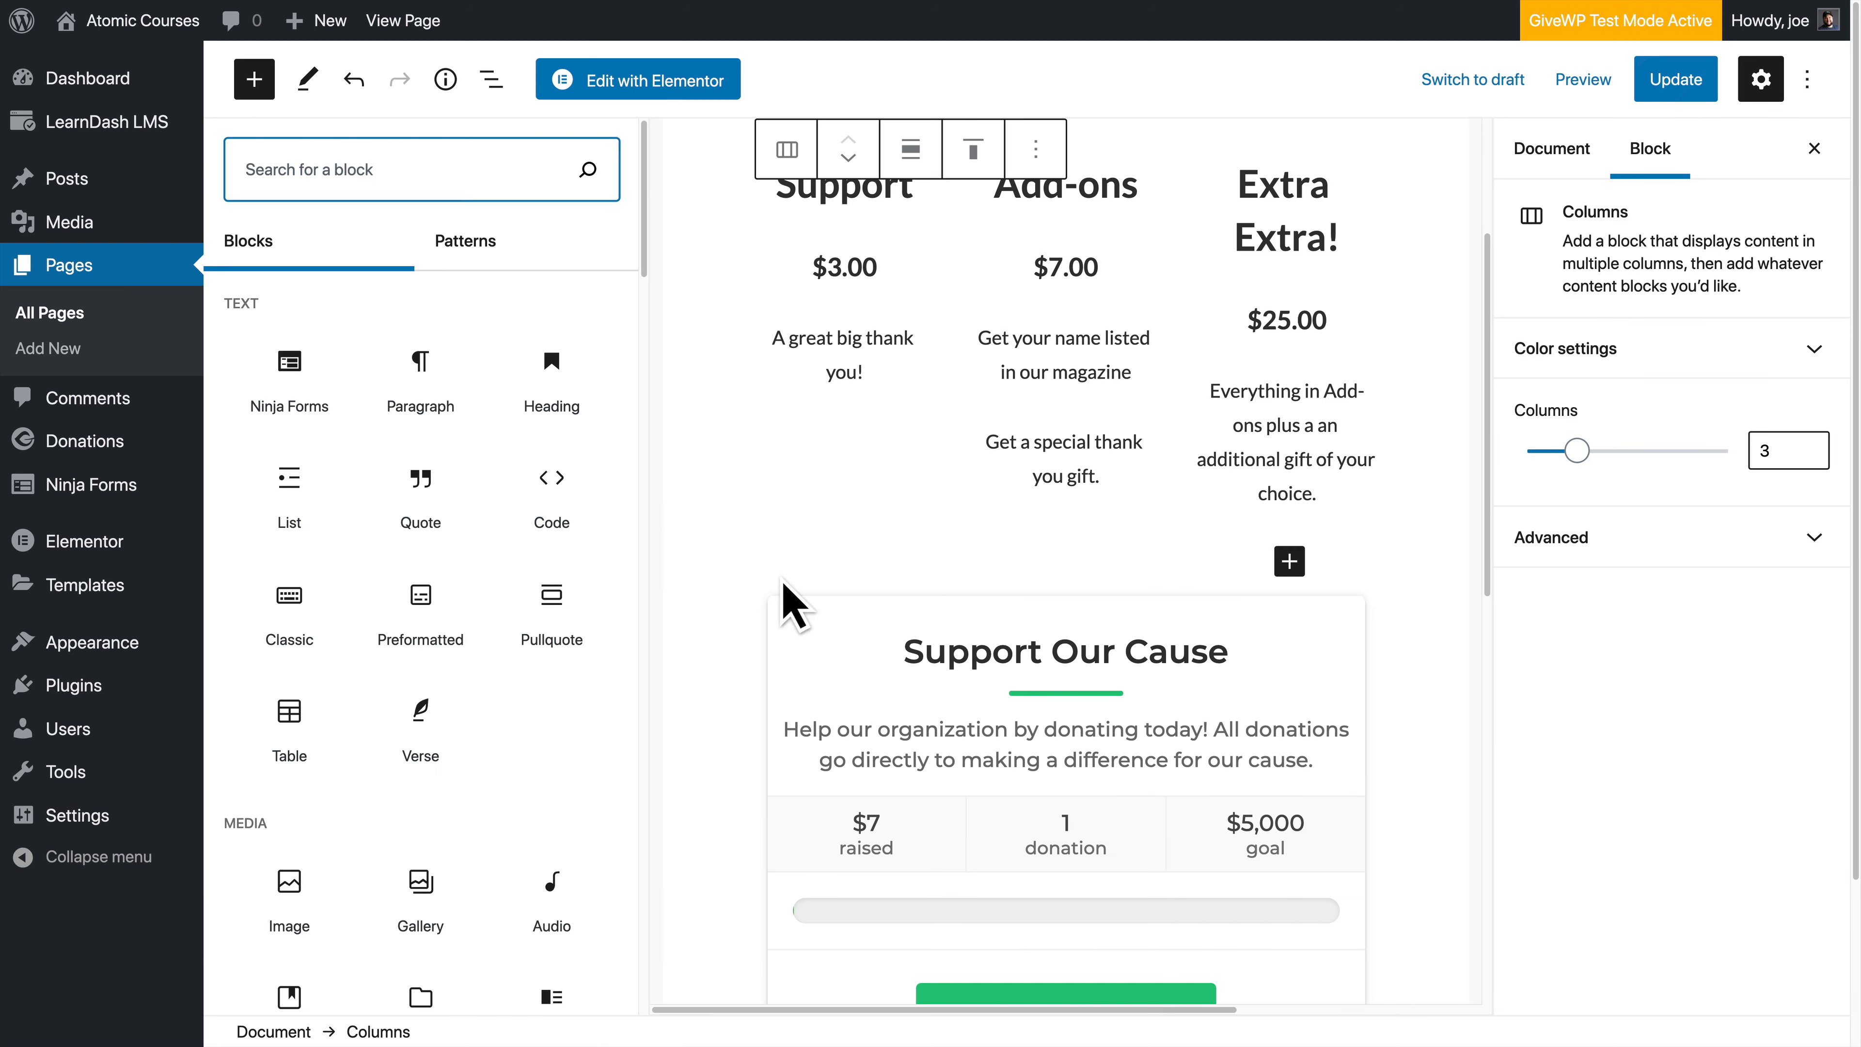
text(pricing)
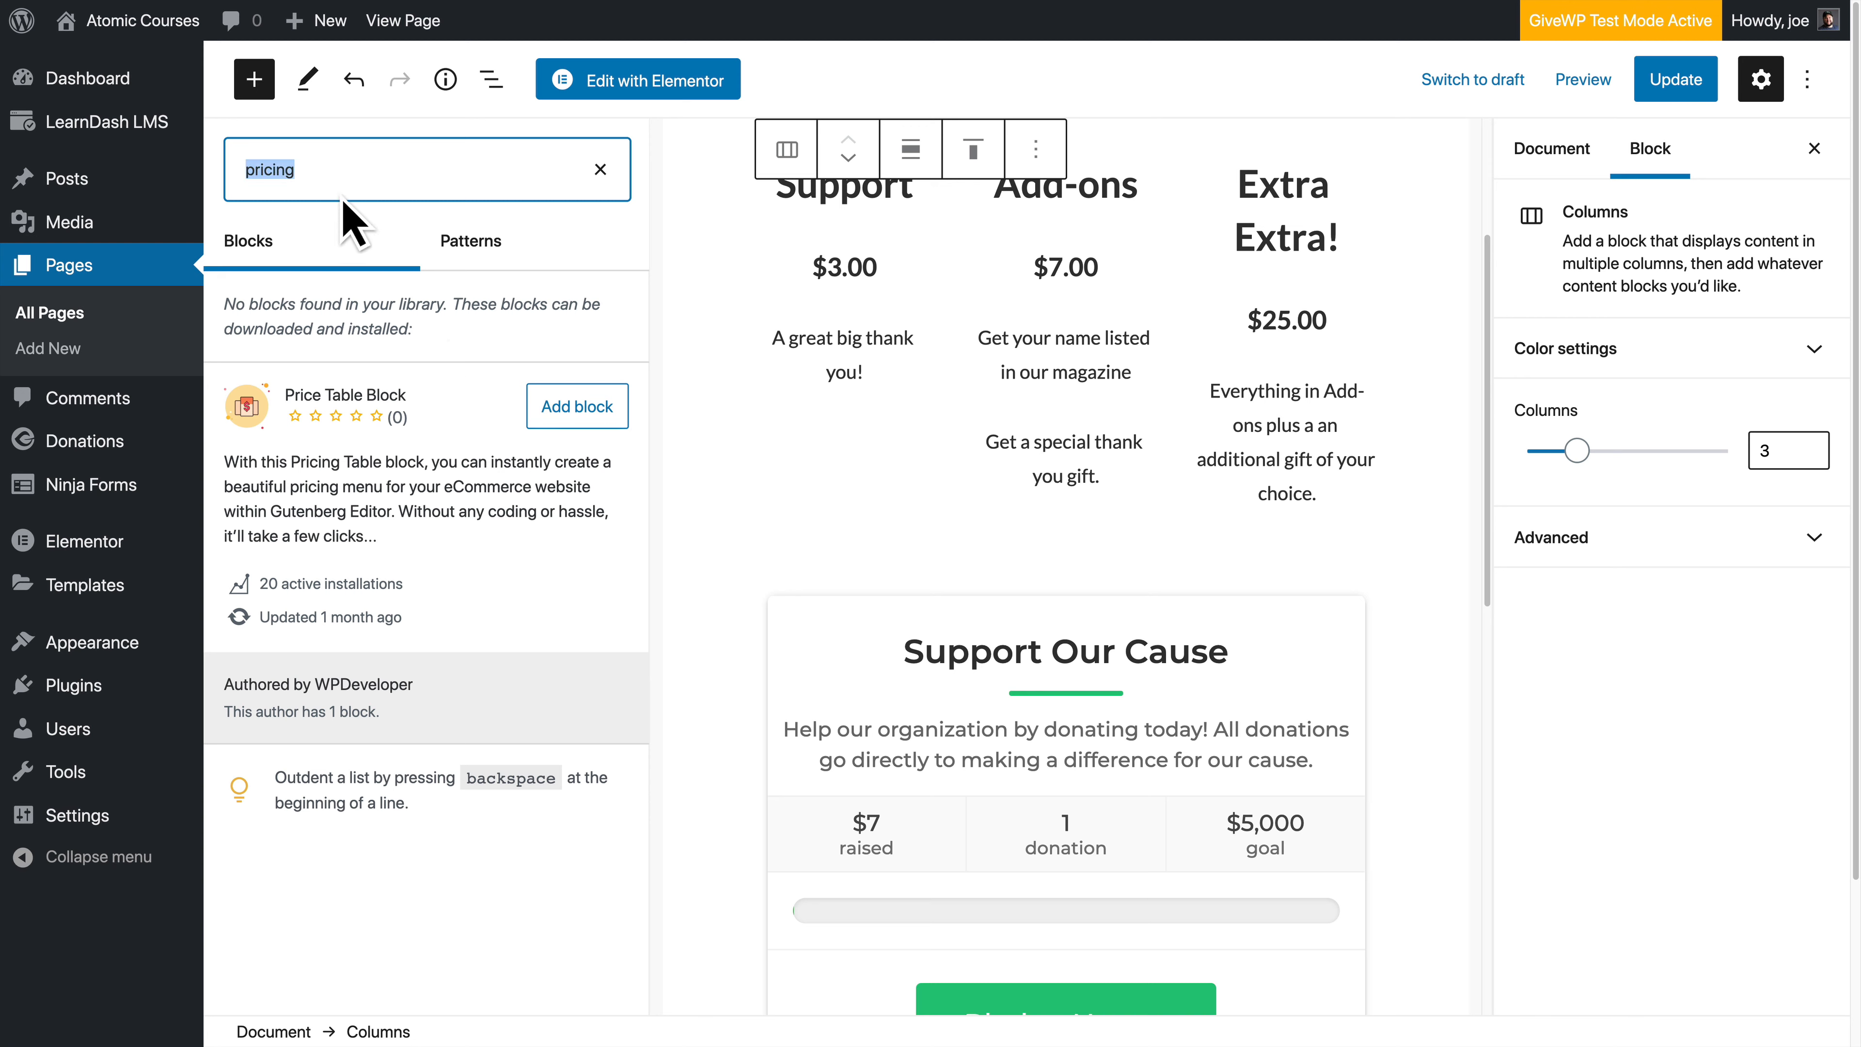
Step: Search the block library for "price" and look through the installable blocks
text(pri)
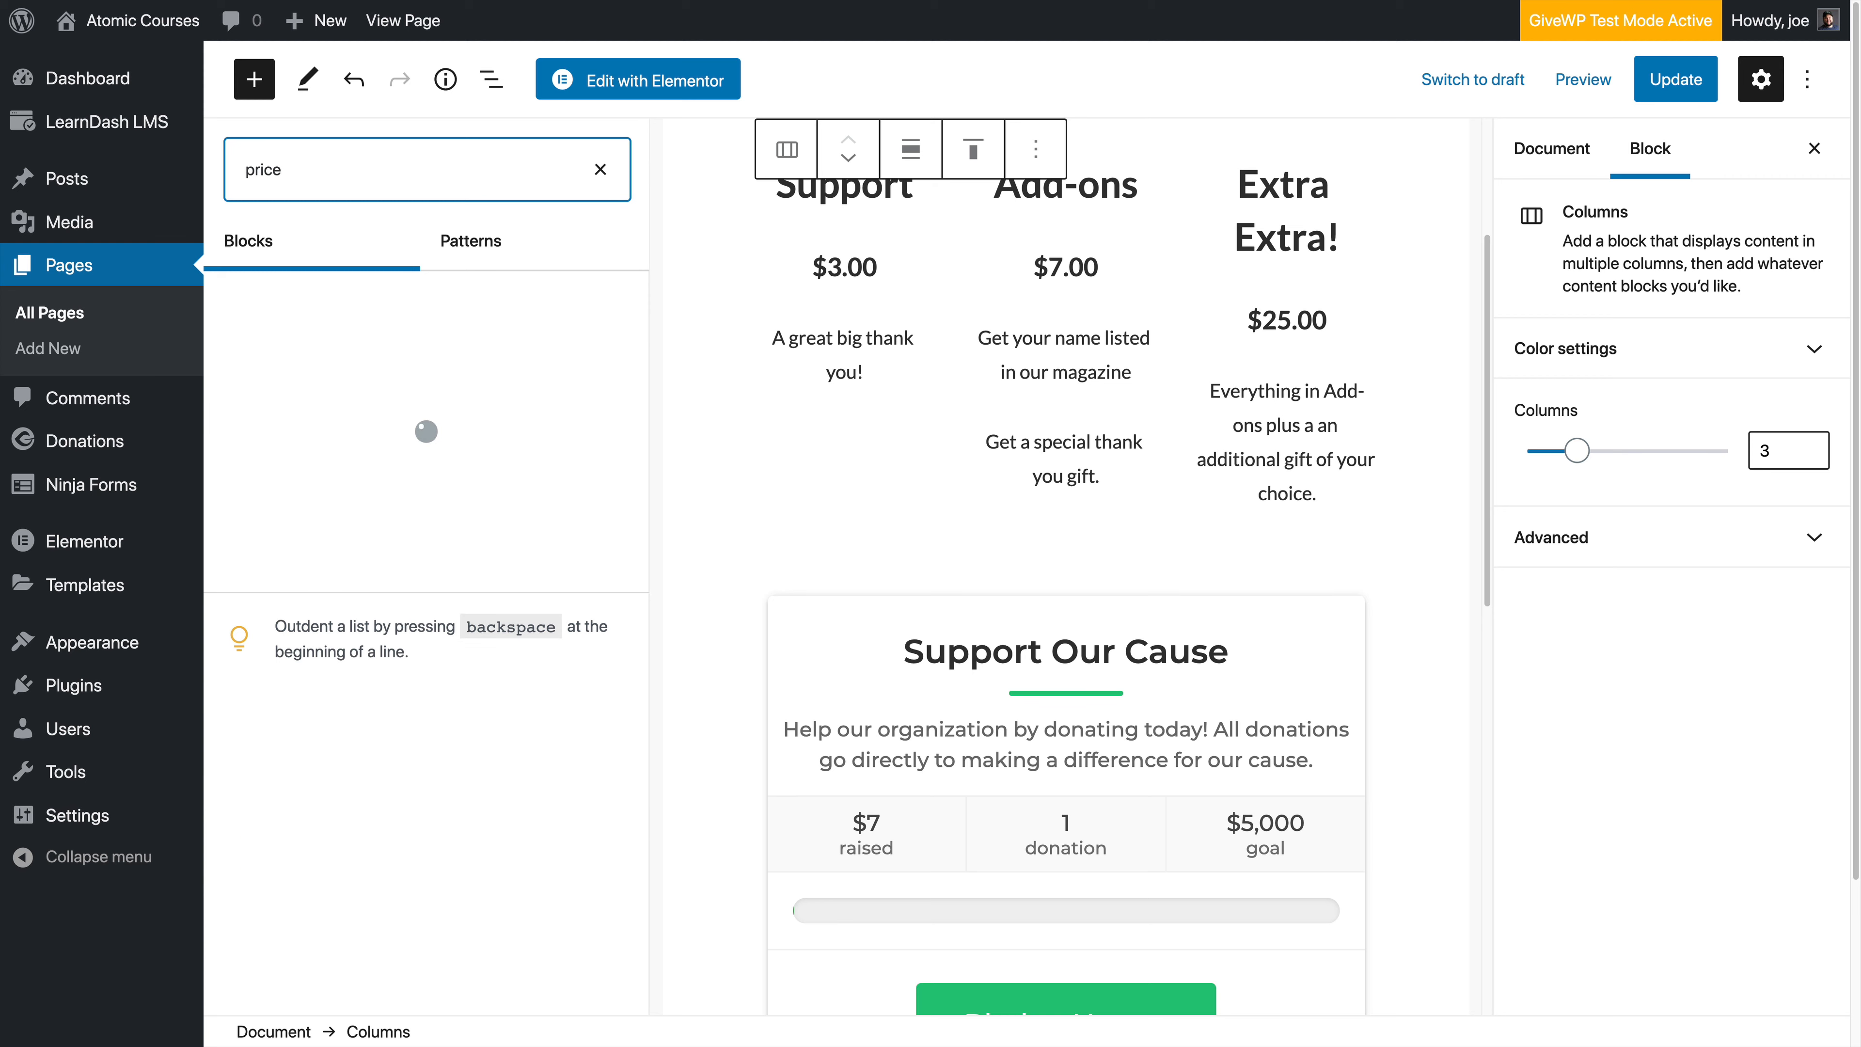
scroll(417, 587, down, 3)
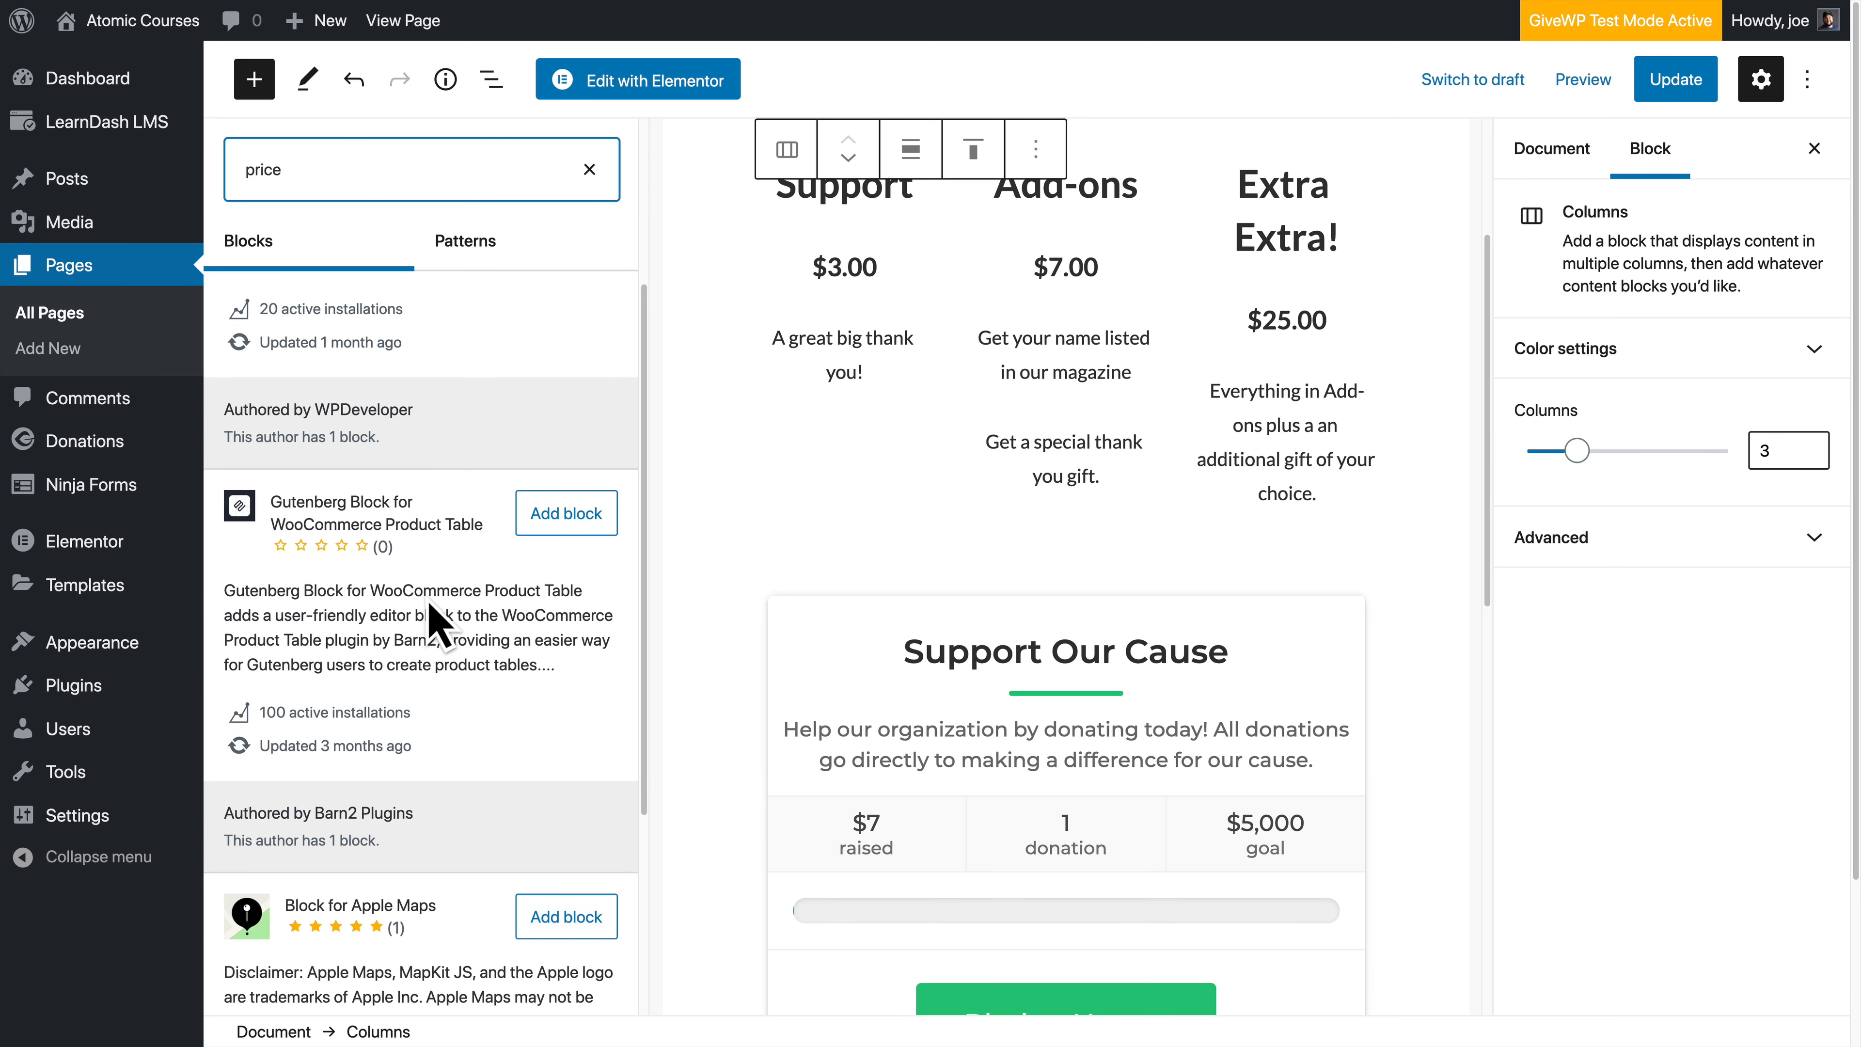
scroll(440, 608, down, 6)
scroll(461, 637, up, 8)
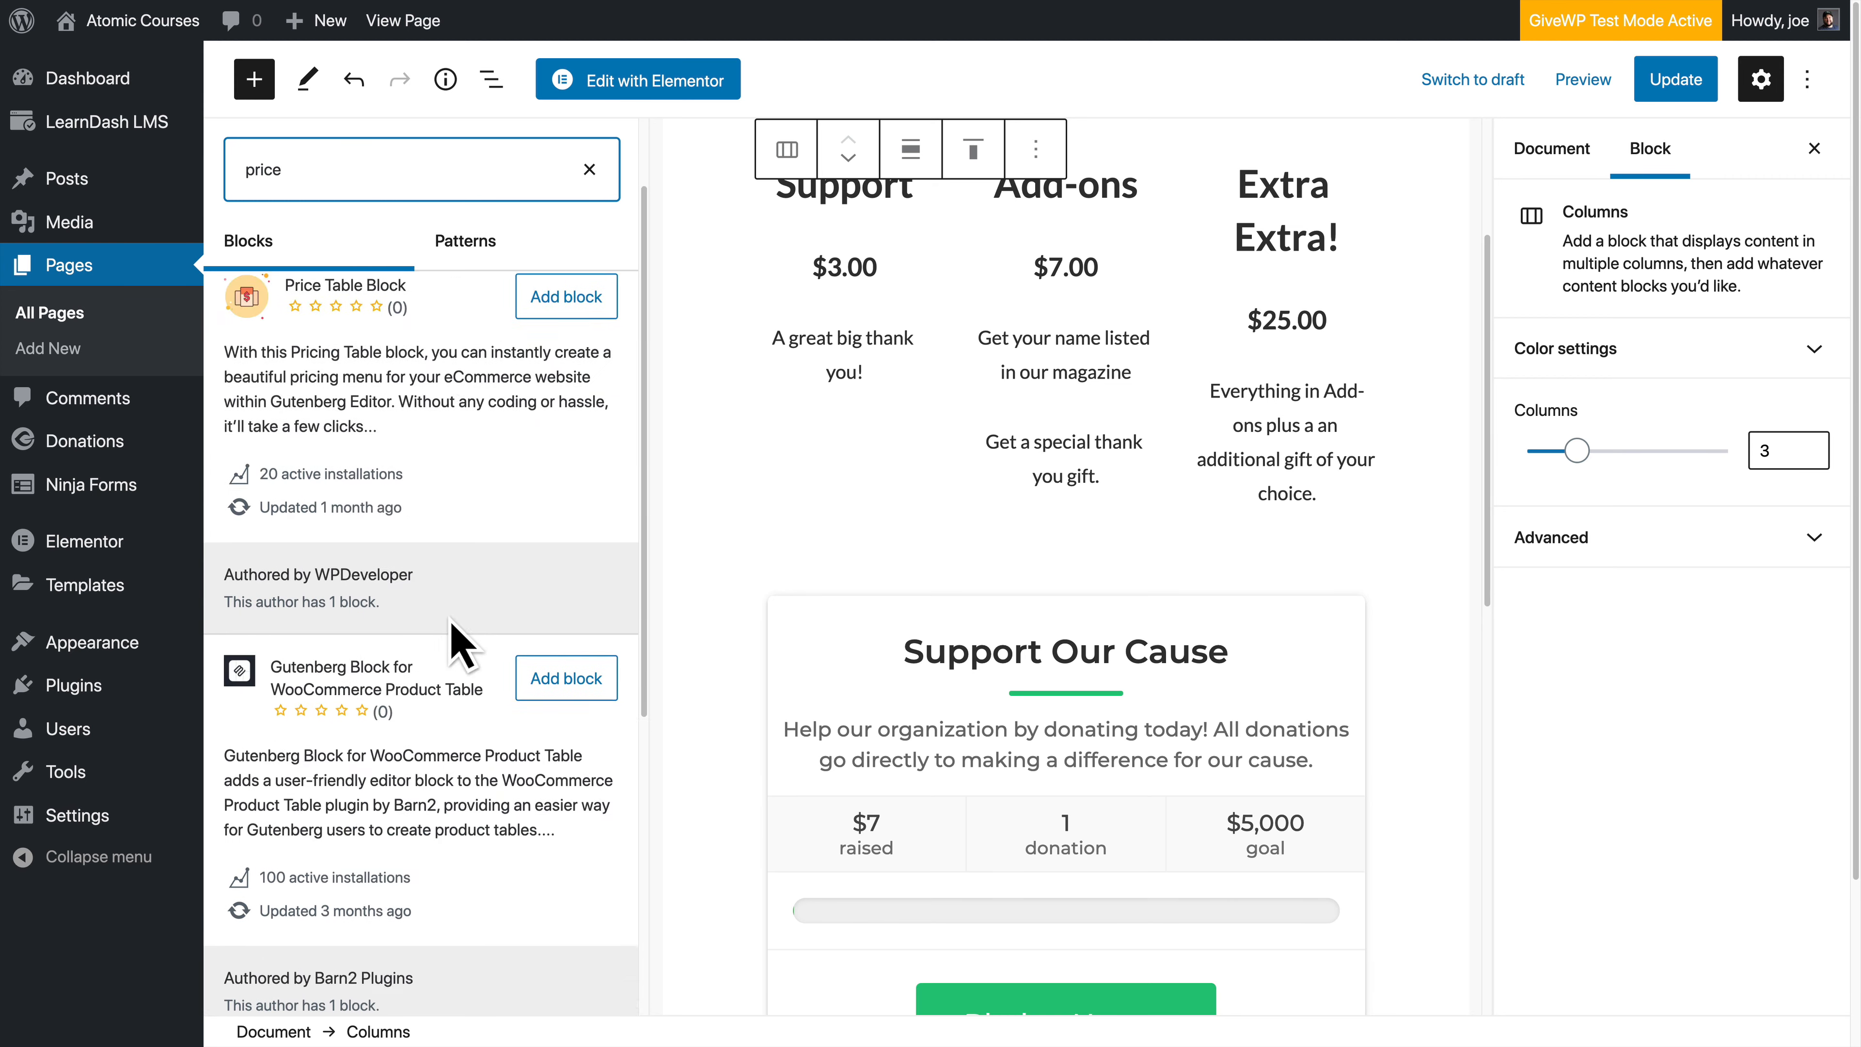
scroll(451, 630, up, 2)
Step: Search the block library for "atomic blocks" and close the library
double_click(380, 192)
text(ato)
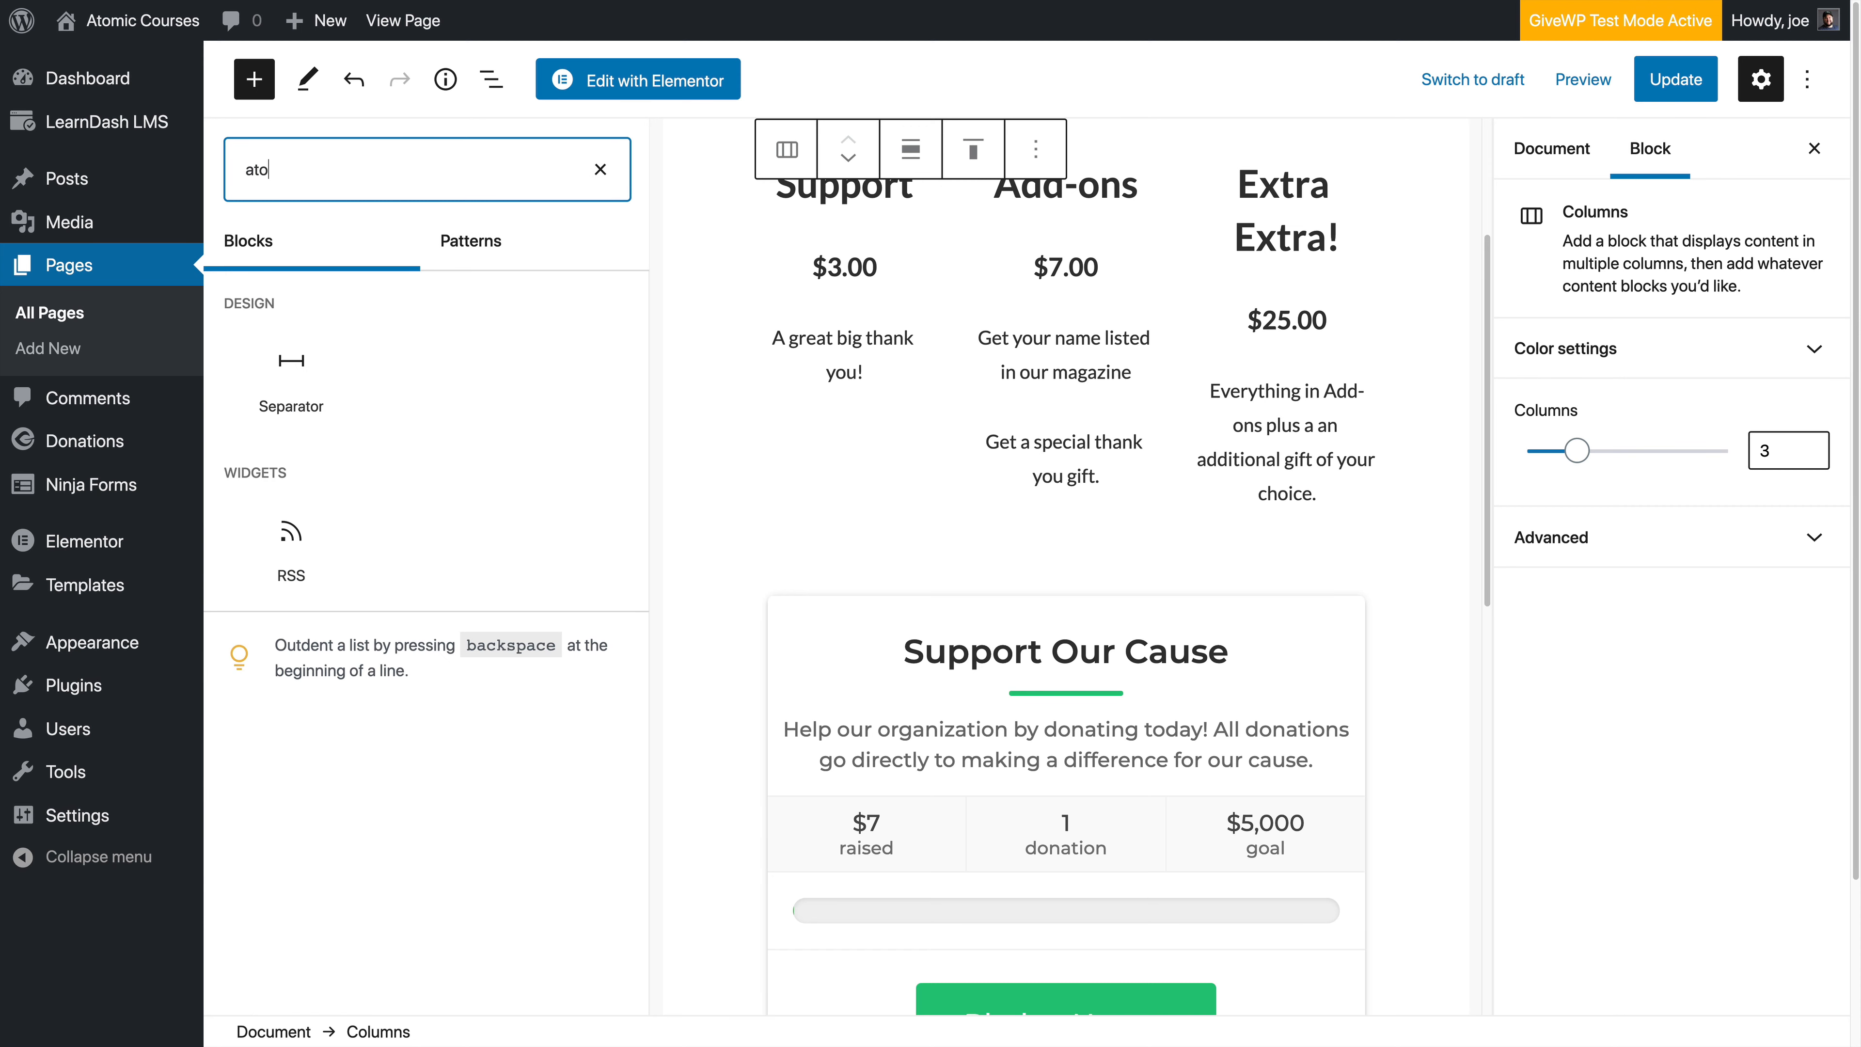
text(mic)
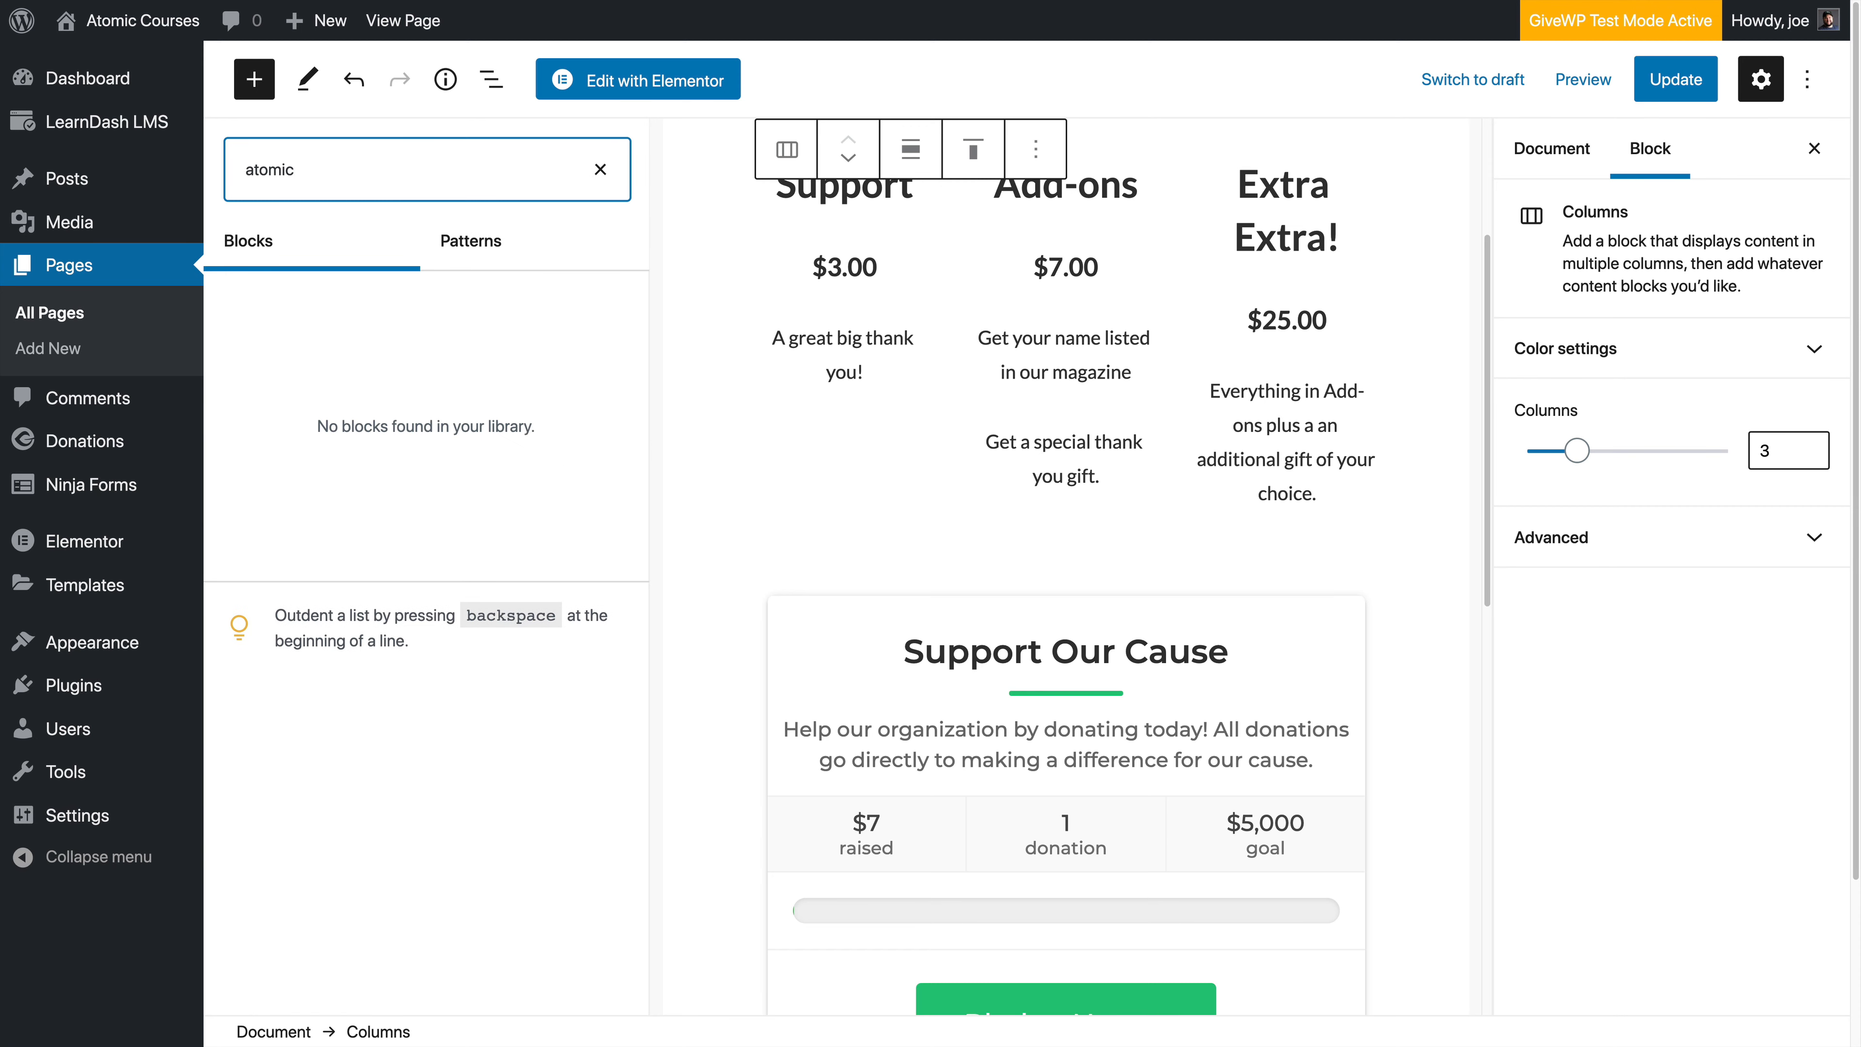
text( blocks)
click(457, 420)
click(621, 154)
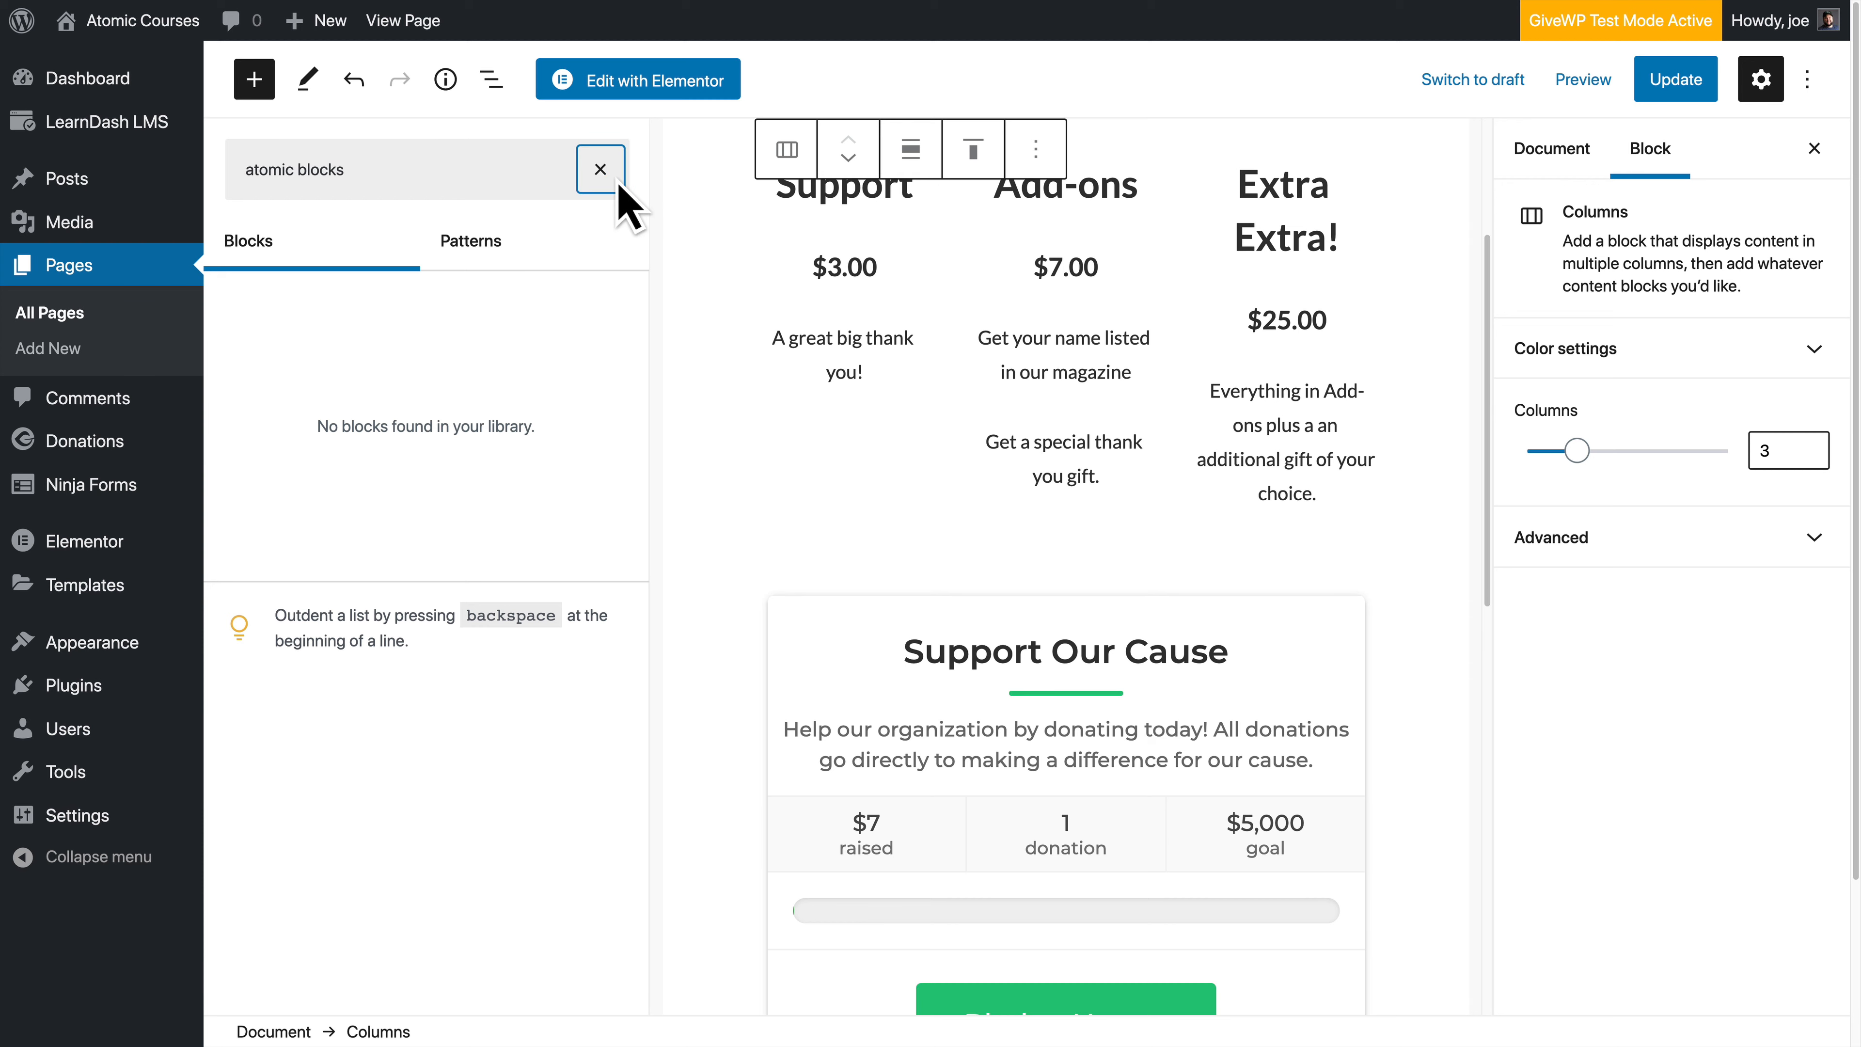
click(725, 267)
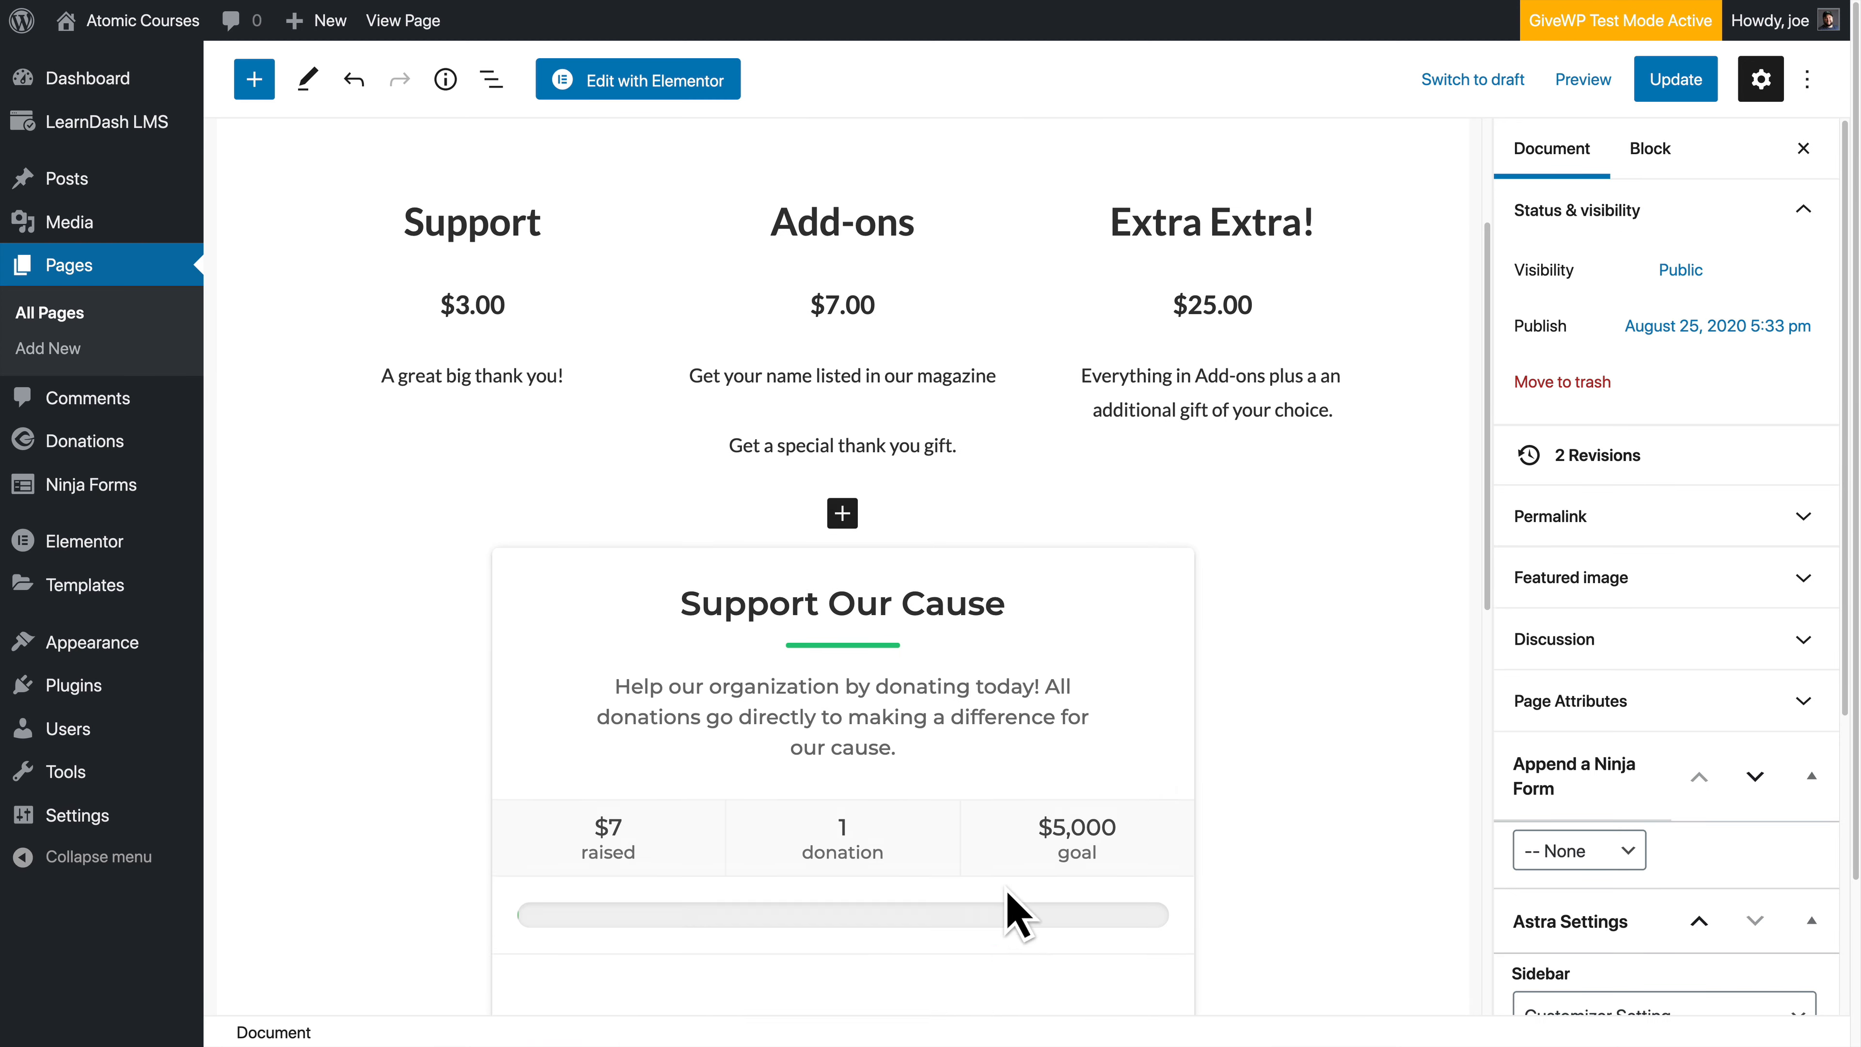
Step: Update the Support page with its three donation tiers and open the published page
scroll(1011, 913, up, 3)
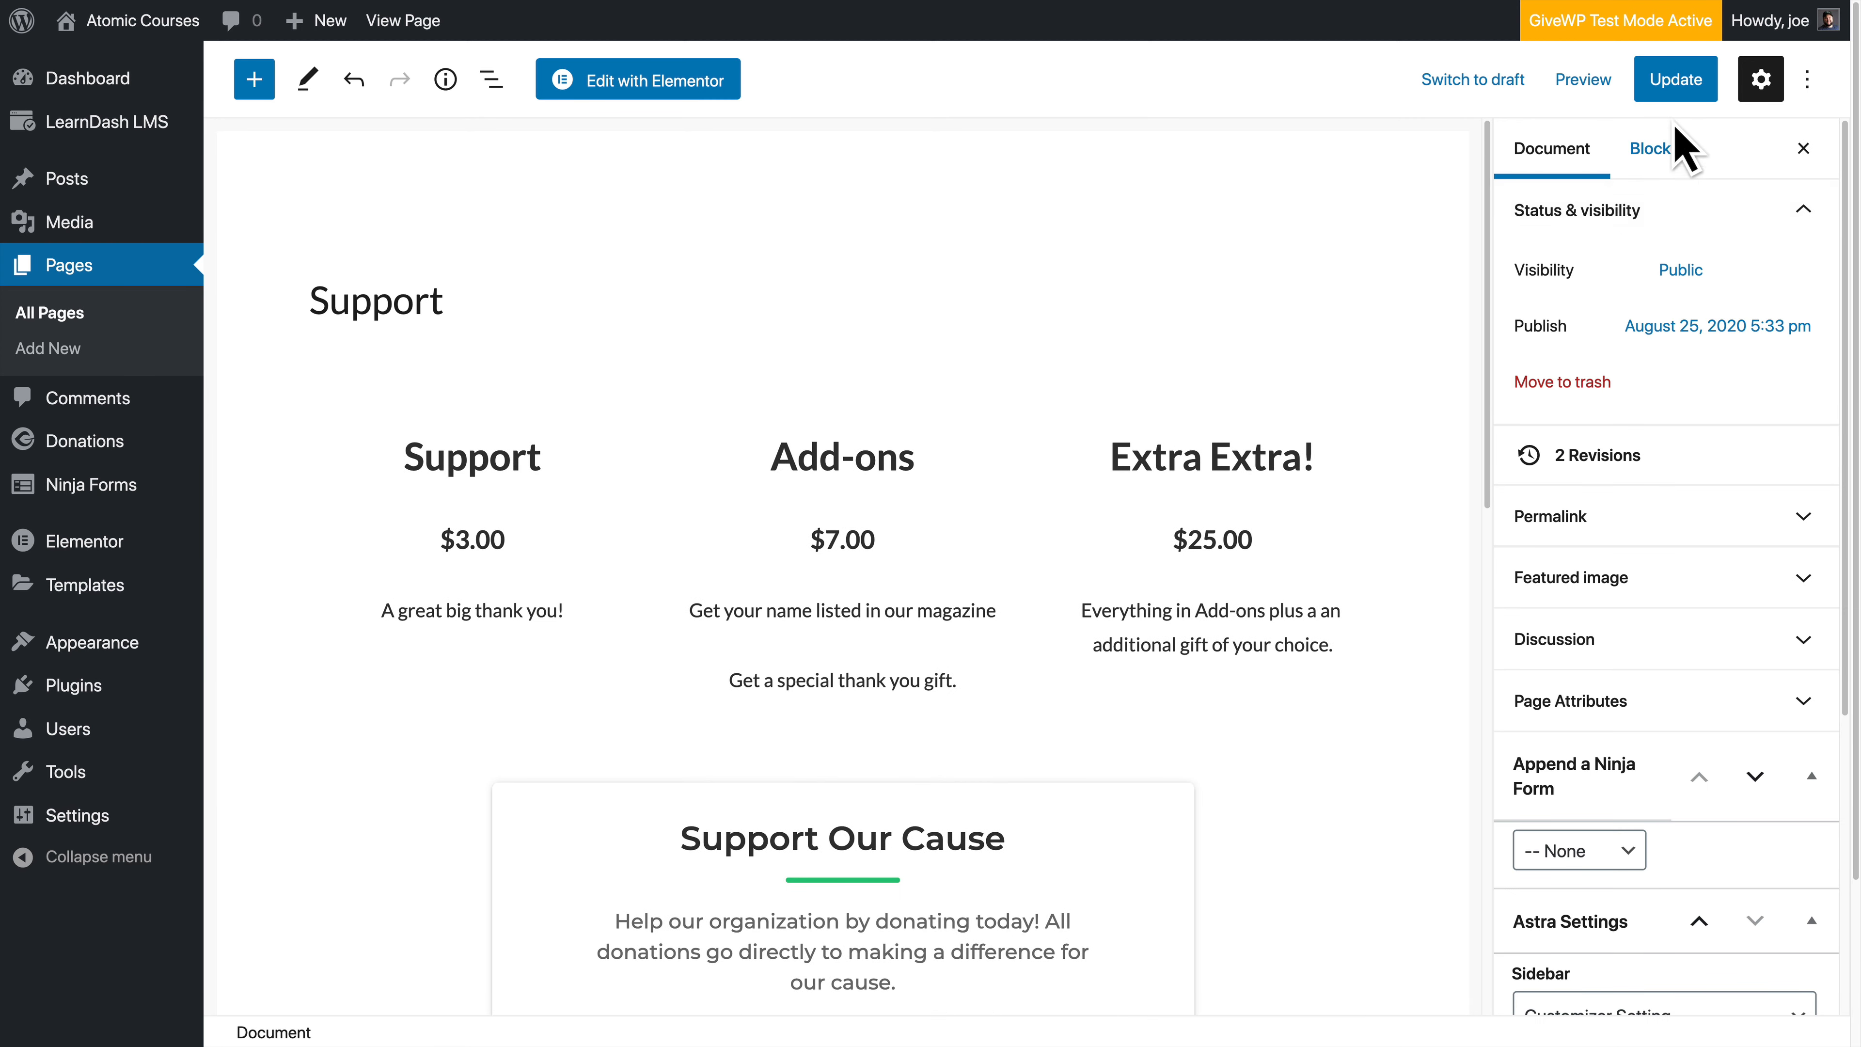
click(1682, 91)
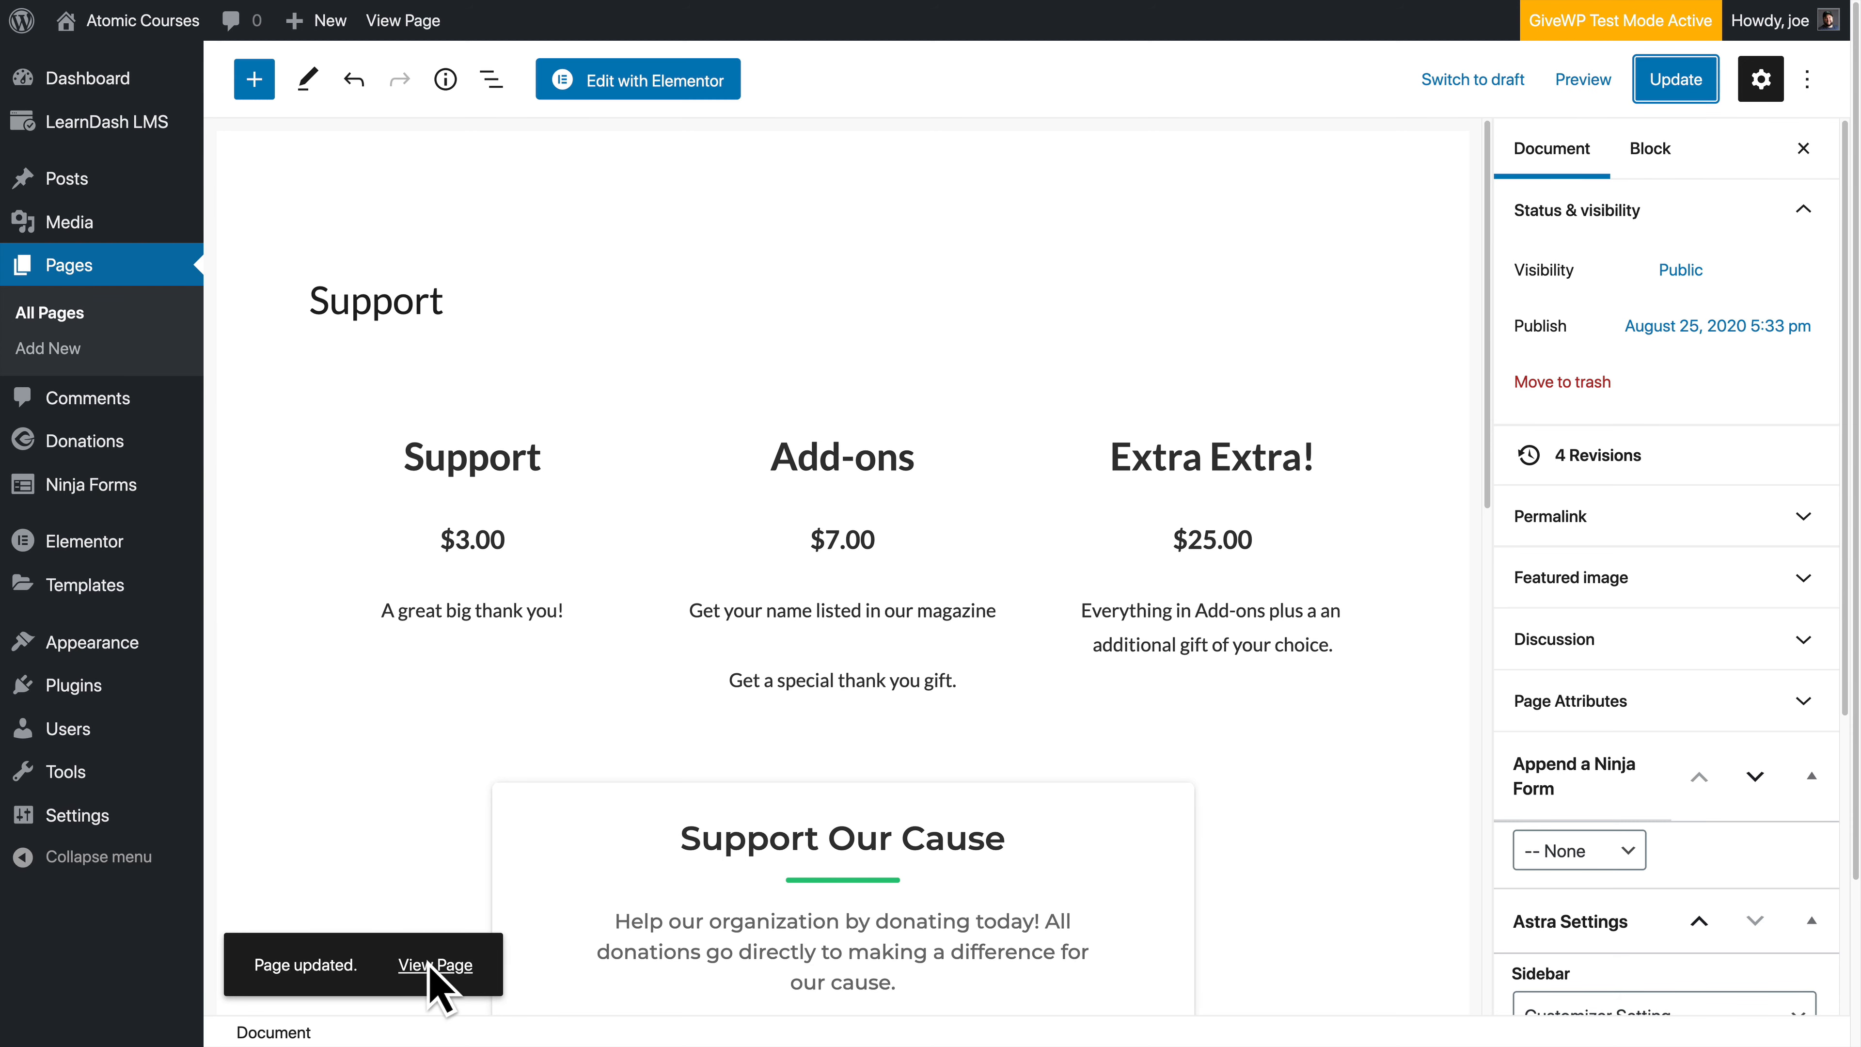
click(436, 967)
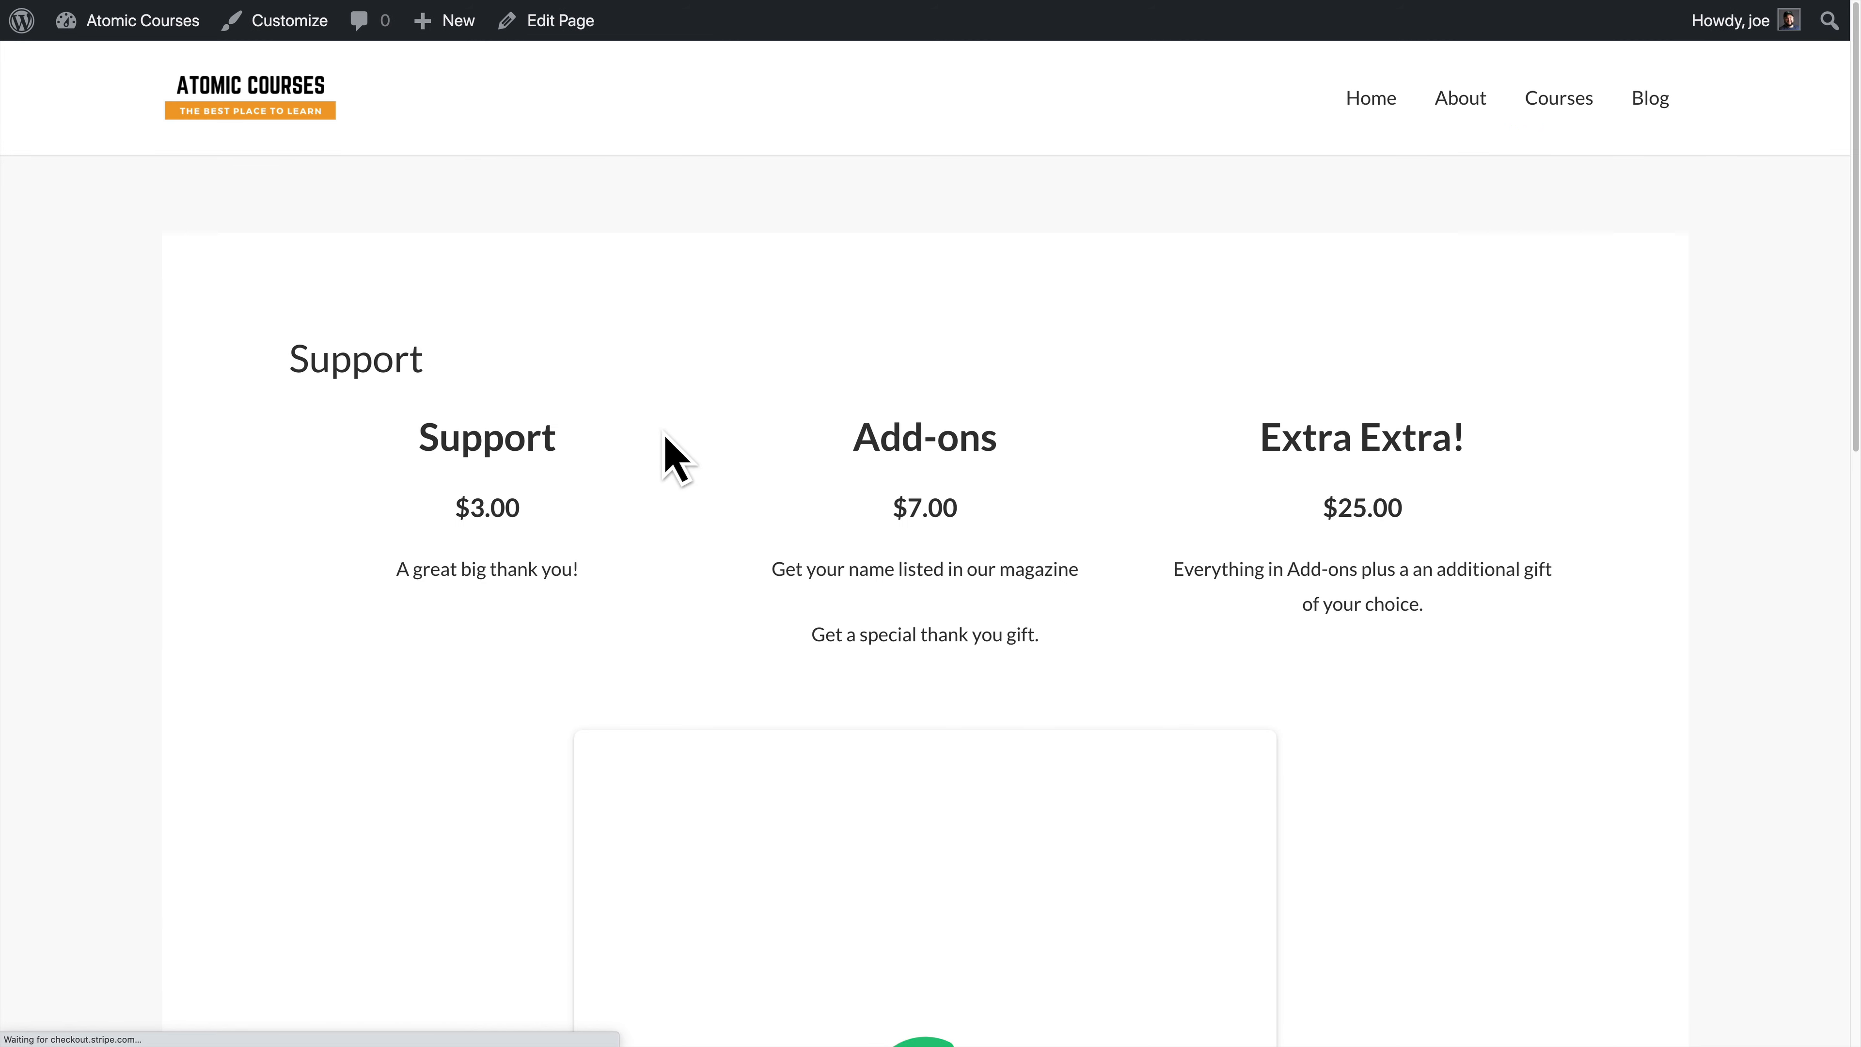
Step: Review the three tier columns and the donation form on the published Support page
drag(428, 450, 1488, 631)
click(1446, 740)
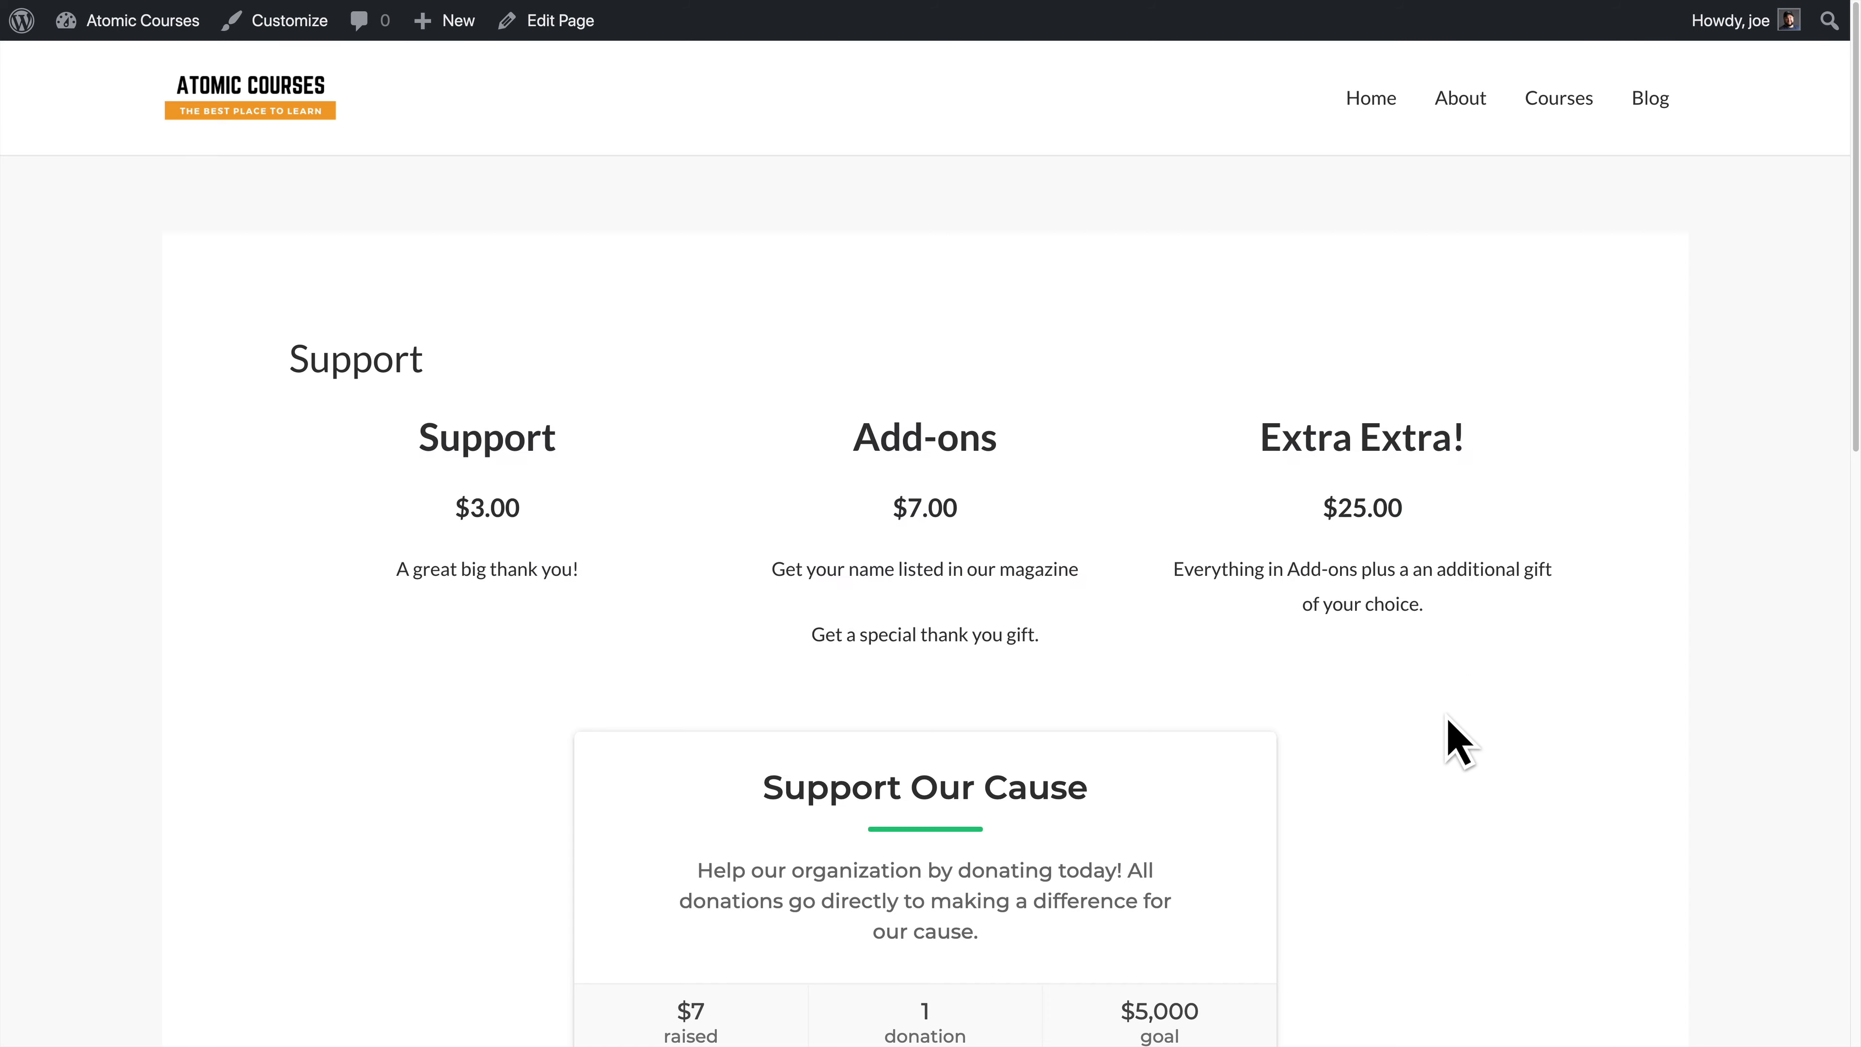
scroll(1296, 769, down, 7)
scroll(1216, 792, up, 5)
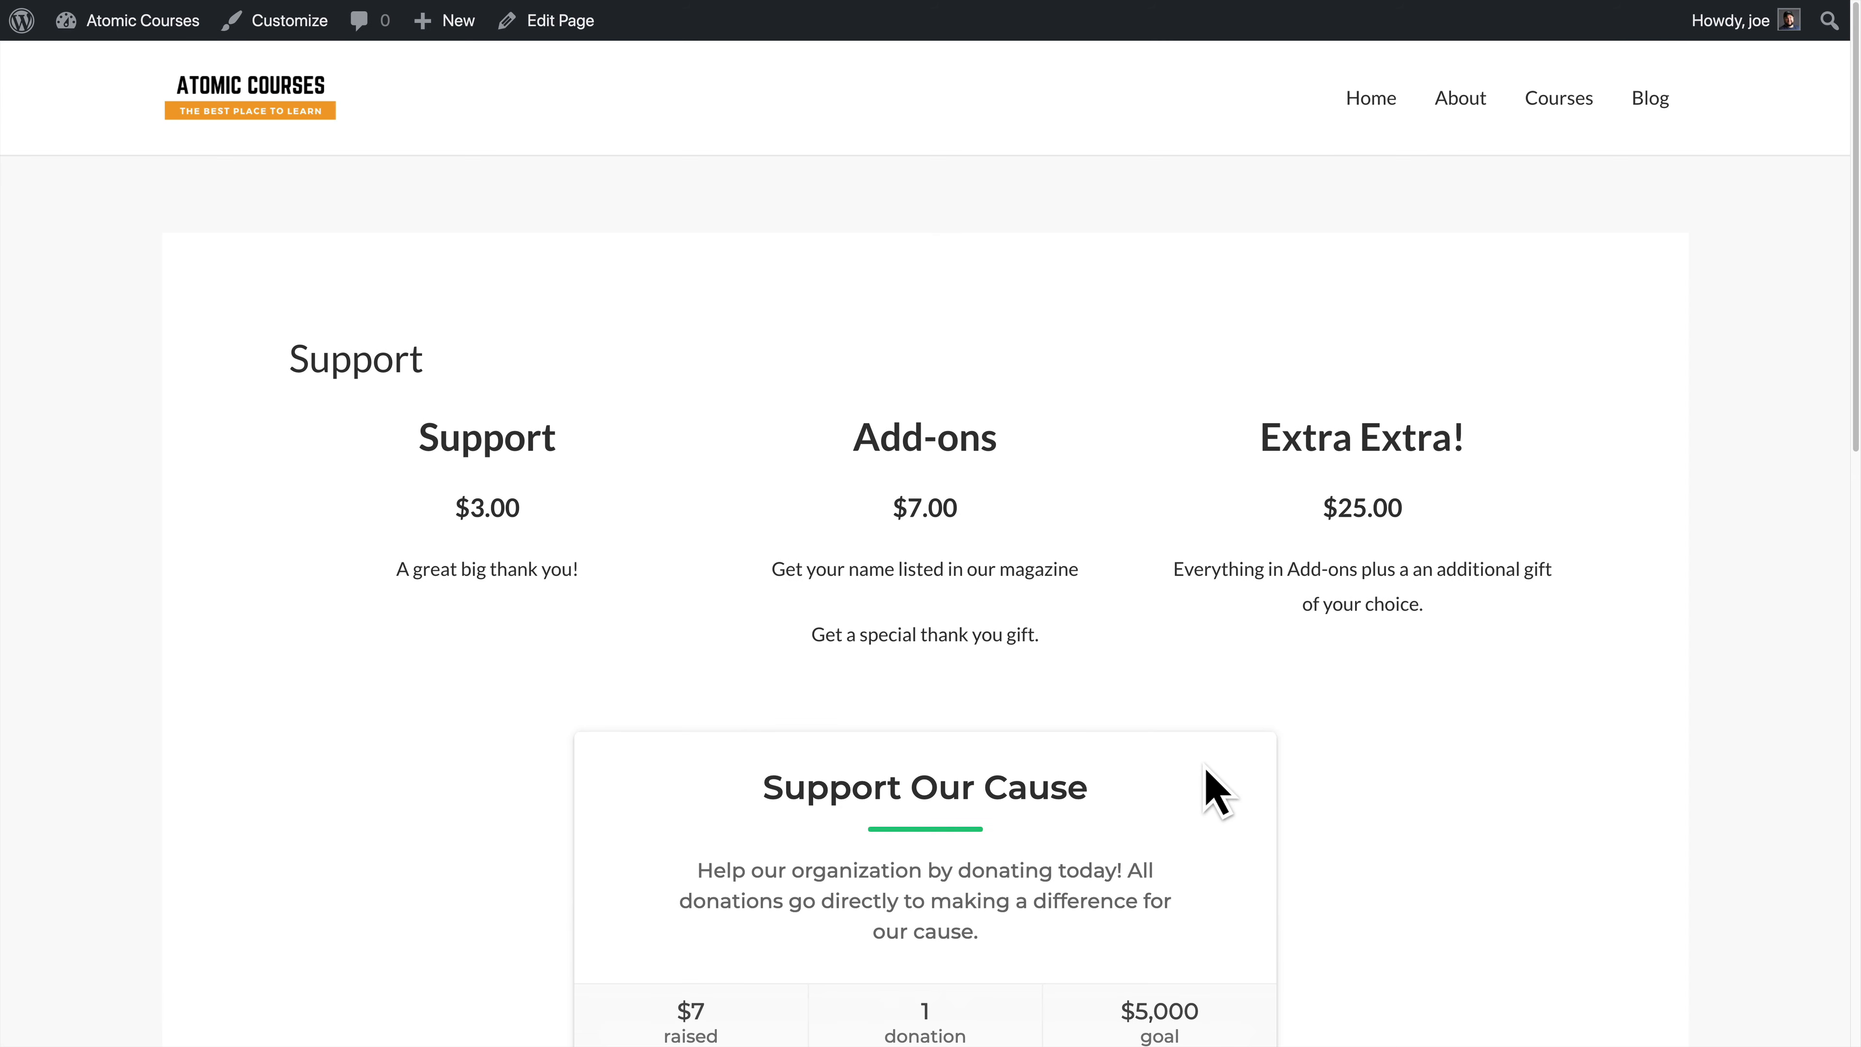